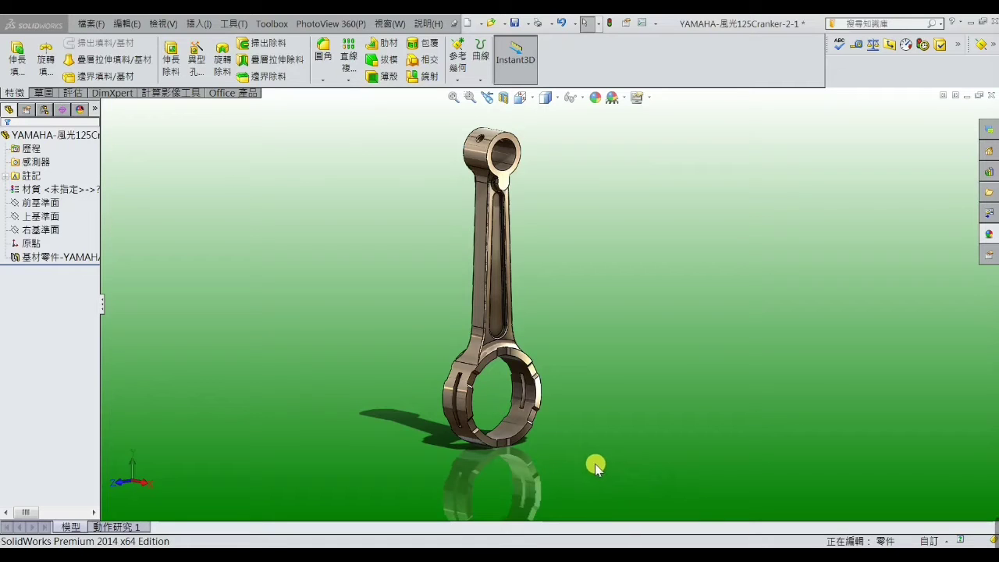
Orbit the connecting rod to inspect it, then bring up the dimensioned reference drawing
{"action": "mouse_move", "coordinate": [595, 453]}
{"action": "middle_mouse_down"}
{"action": "mouse_move", "coordinate": [597, 428]}
{"action": "mouse_move", "coordinate": [631, 417]}
{"action": "mouse_move", "coordinate": [528, 422]}
{"action": "mouse_move", "coordinate": [508, 384]}
{"action": "mouse_move", "coordinate": [469, 406]}
{"action": "mouse_move", "coordinate": [390, 414]}
{"action": "mouse_move", "coordinate": [532, 399]}
{"action": "mouse_move", "coordinate": [527, 408]}
{"action": "mouse_move", "coordinate": [513, 399]}
{"action": "mouse_move", "coordinate": [524, 395]}
{"action": "mouse_move", "coordinate": [486, 409]}
{"action": "mouse_move", "coordinate": [498, 375]}
{"action": "middle_mouse_up"}
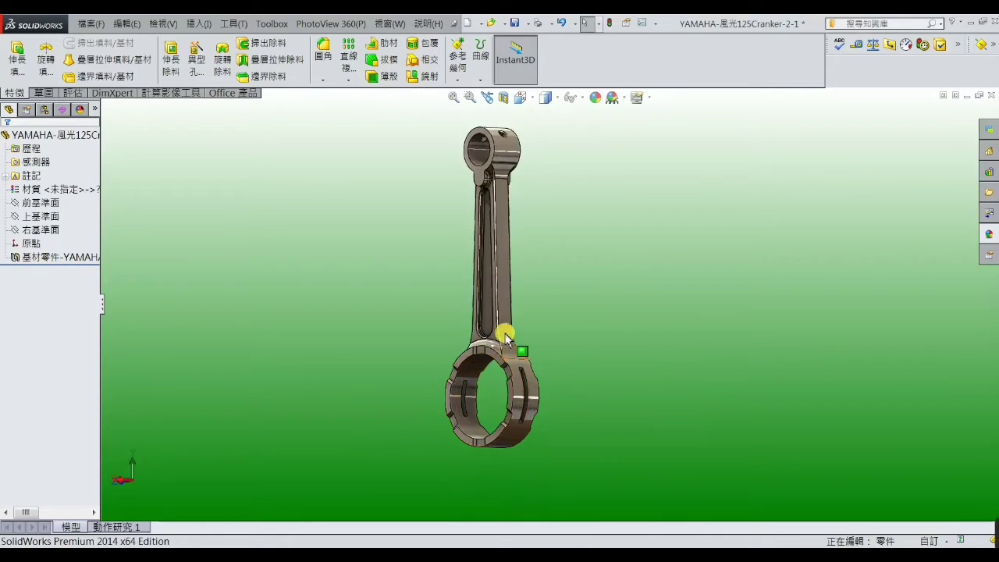
{"action": "mouse_move", "coordinate": [510, 147]}
{"action": "middle_mouse_down"}
{"action": "mouse_move", "coordinate": [517, 358]}
{"action": "mouse_move", "coordinate": [567, 296]}
{"action": "mouse_move", "coordinate": [493, 323]}
{"action": "mouse_move", "coordinate": [404, 310]}
{"action": "mouse_move", "coordinate": [355, 340]}
{"action": "mouse_move", "coordinate": [339, 335]}
{"action": "mouse_move", "coordinate": [457, 346]}
{"action": "mouse_move", "coordinate": [507, 312]}
{"action": "mouse_move", "coordinate": [528, 261]}
{"action": "mouse_move", "coordinate": [545, 310]}
{"action": "middle_mouse_up"}
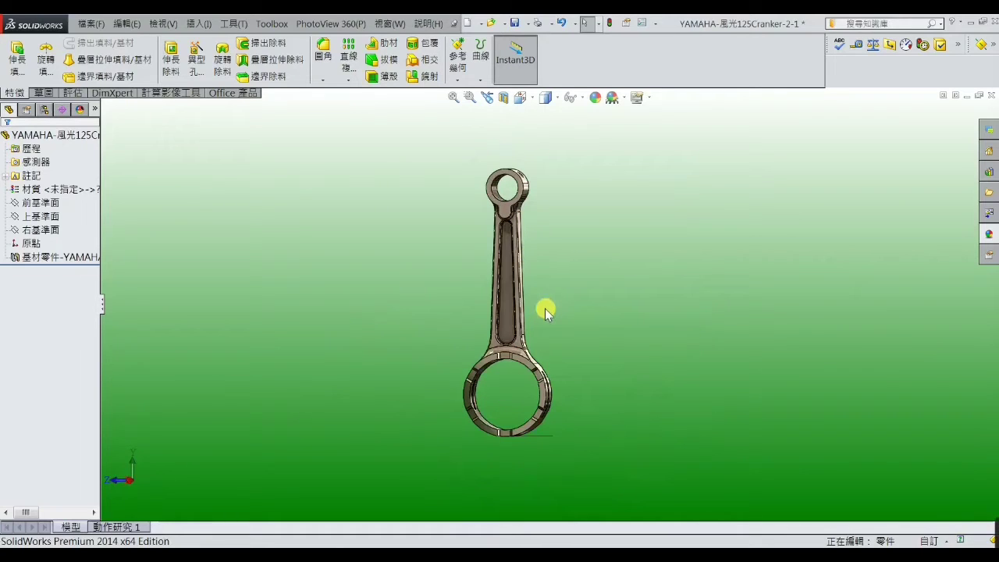
{"action": "mouse_move", "coordinate": [544, 346]}
{"action": "middle_mouse_down"}
{"action": "mouse_move", "coordinate": [585, 301]}
{"action": "mouse_move", "coordinate": [548, 351]}
{"action": "mouse_move", "coordinate": [548, 372]}
{"action": "mouse_move", "coordinate": [559, 295]}
{"action": "mouse_move", "coordinate": [552, 310]}
{"action": "mouse_move", "coordinate": [587, 309]}
{"action": "middle_mouse_up"}
{"action": "key", "text": "alt+Tab"}
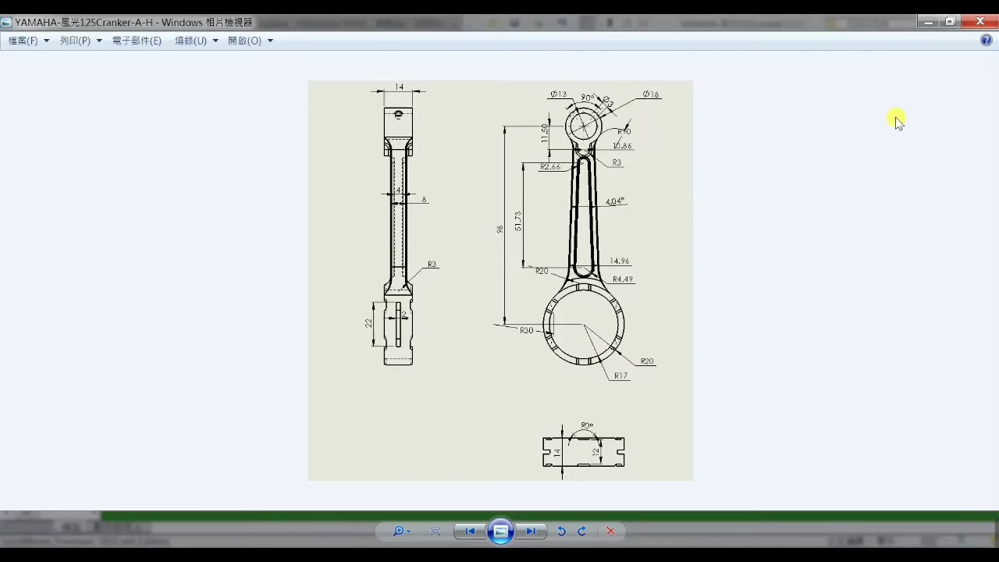
Minimize the existing rod part and create a new part with a sketch on the front plane
{"action": "left_click", "coordinate": [928, 24]}
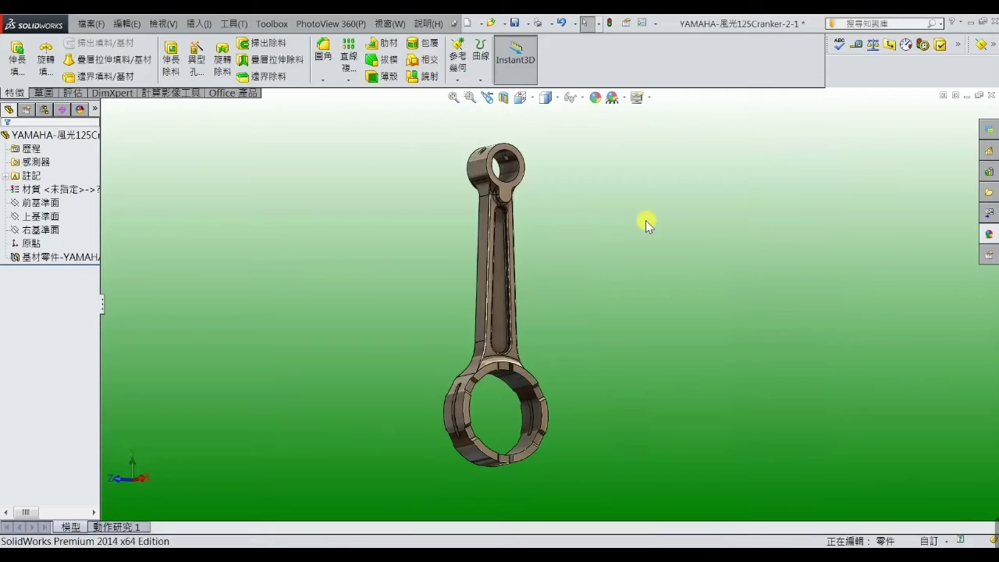
{"action": "left_click", "coordinate": [968, 97]}
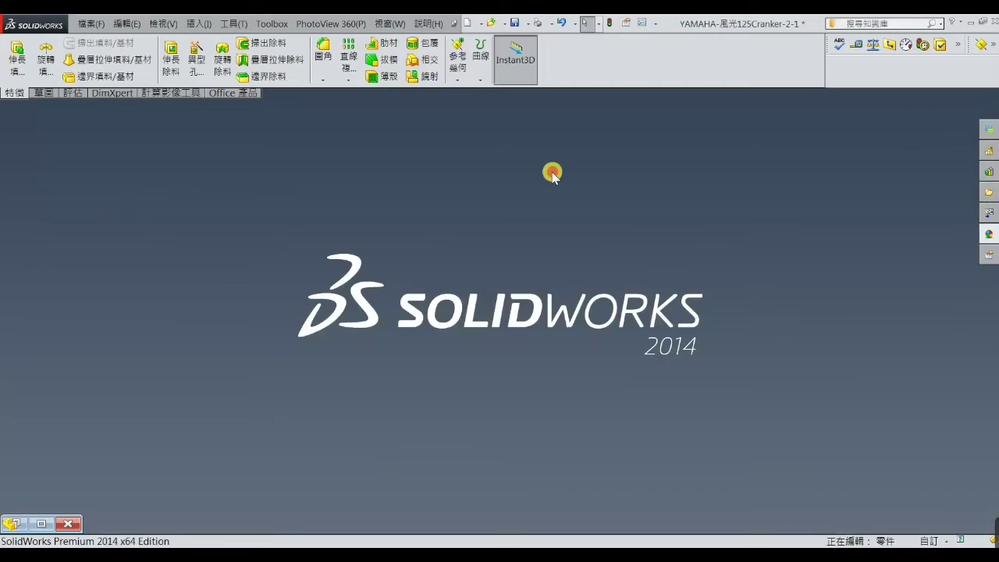
{"action": "left_click", "coordinate": [466, 22]}
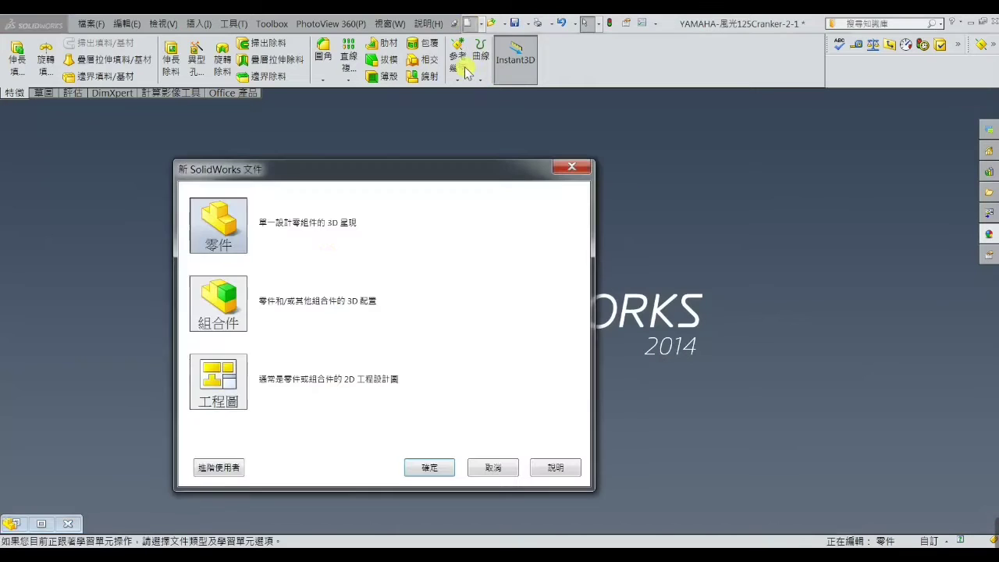
{"action": "left_click", "coordinate": [442, 467]}
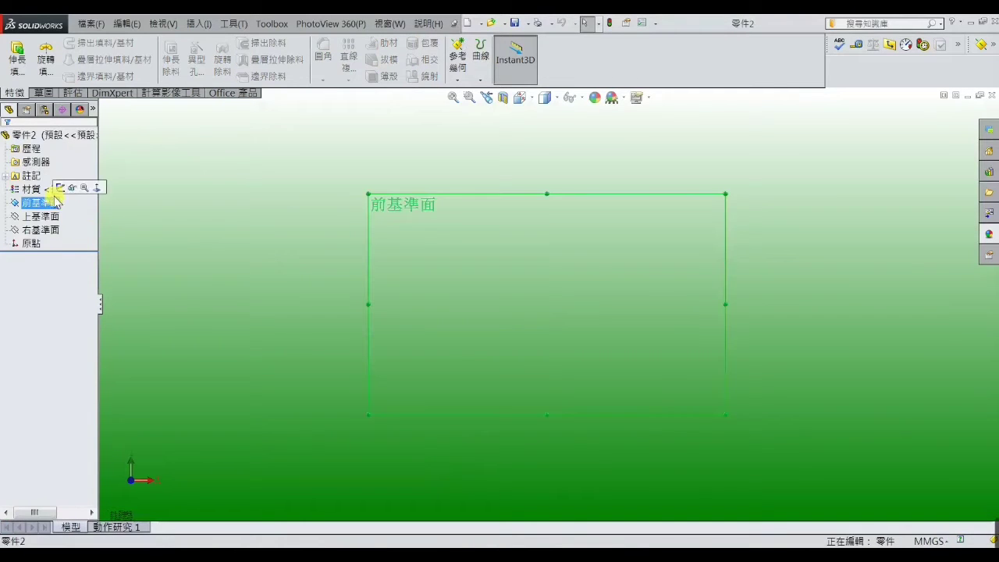
{"action": "left_click", "coordinate": [60, 186]}
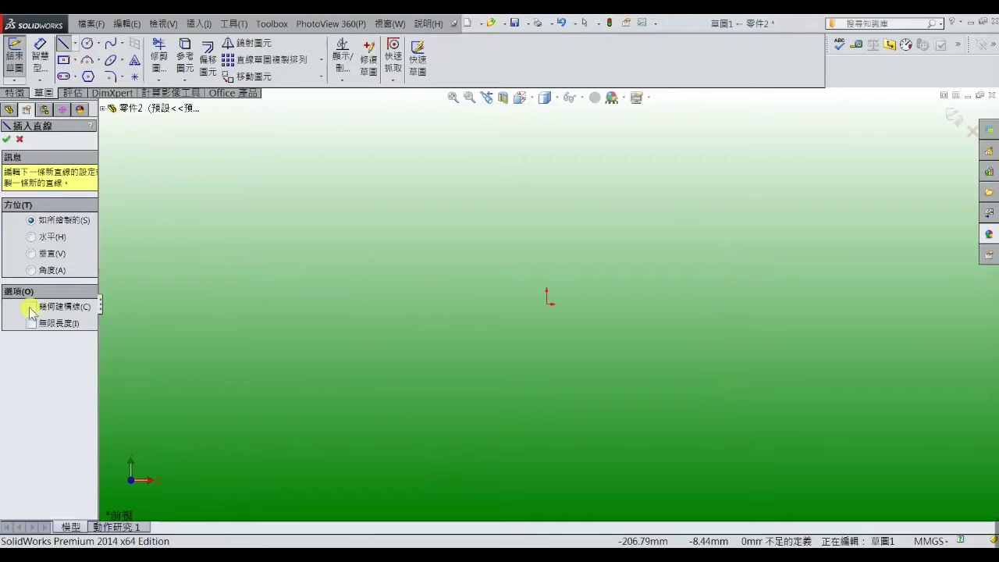
Draw horizontal and vertical construction lines meeting at the origin
{"action": "left_click", "coordinate": [32, 308]}
{"action": "left_click", "coordinate": [461, 304]}
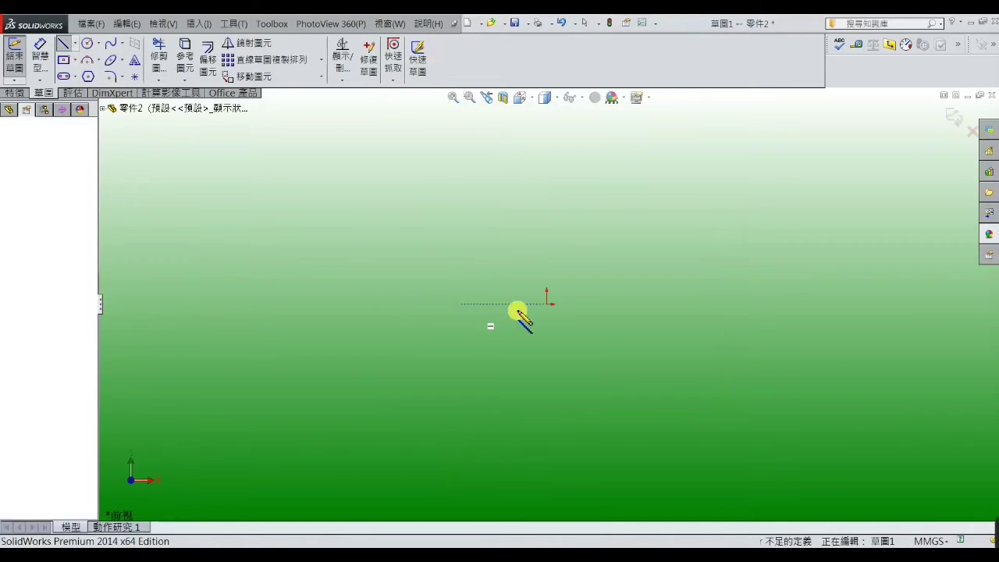
{"action": "left_click", "coordinate": [547, 304]}
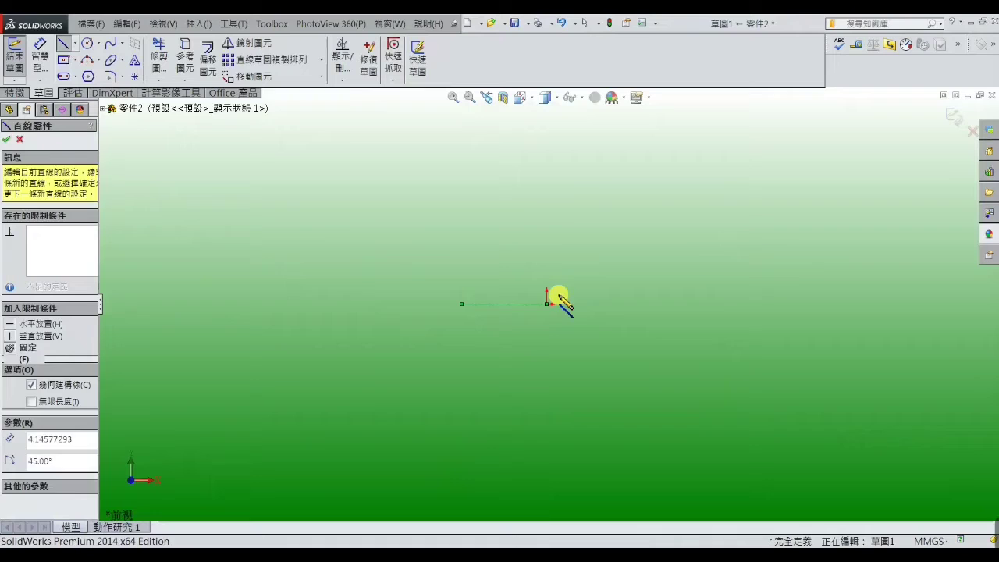
{"action": "left_click", "coordinate": [549, 145]}
{"action": "right_click", "coordinate": [549, 145]}
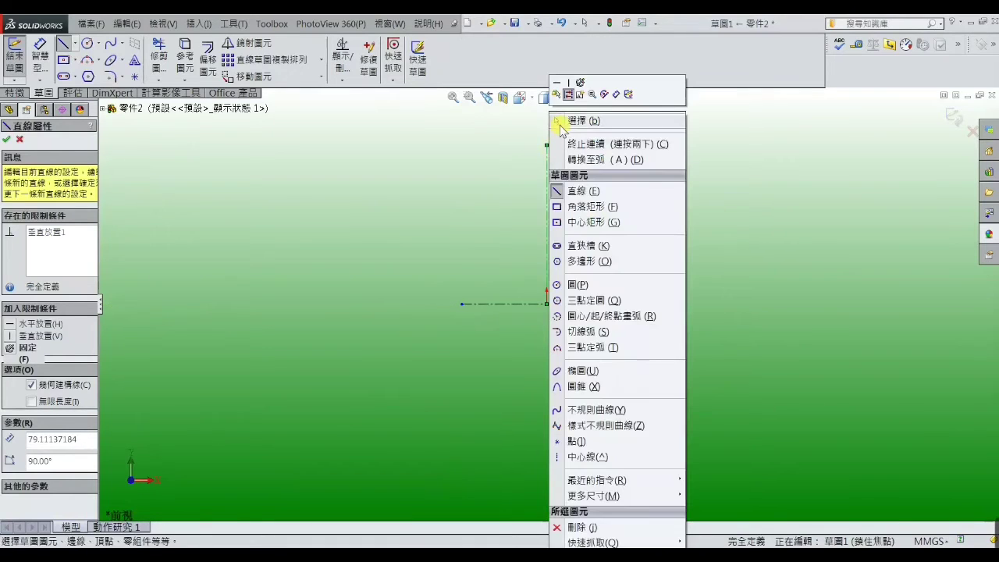
{"action": "left_click", "coordinate": [559, 122]}
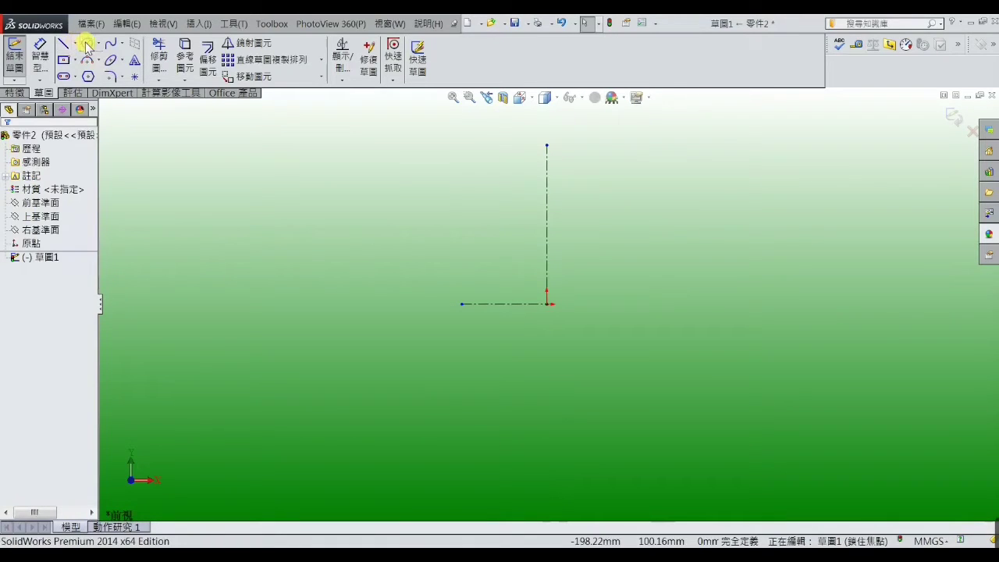
Sketch a concentric circle pair at the centreline's top end and a larger pair below the origin
{"action": "left_click", "coordinate": [547, 148]}
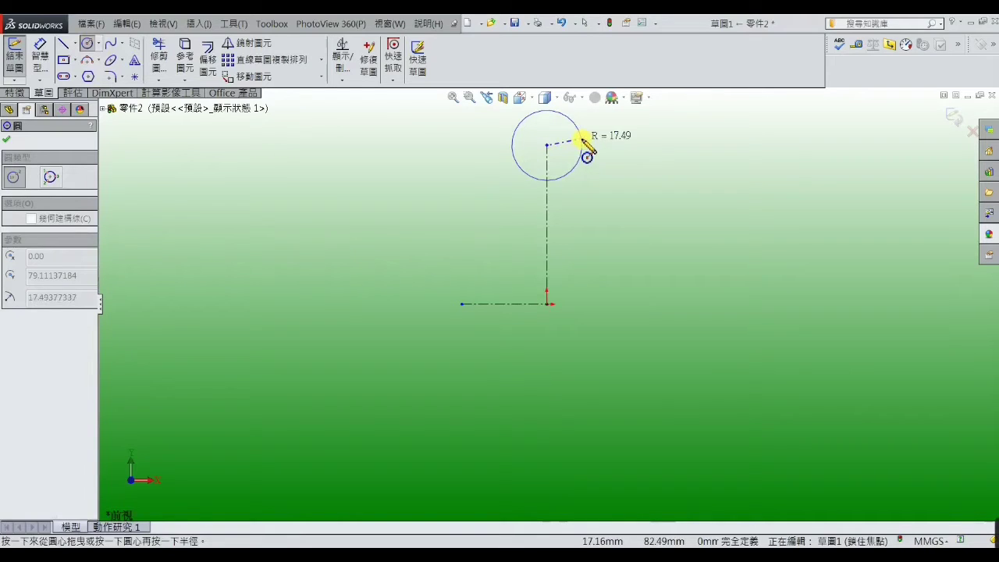
{"action": "left_click", "coordinate": [583, 142]}
{"action": "left_click", "coordinate": [546, 146]}
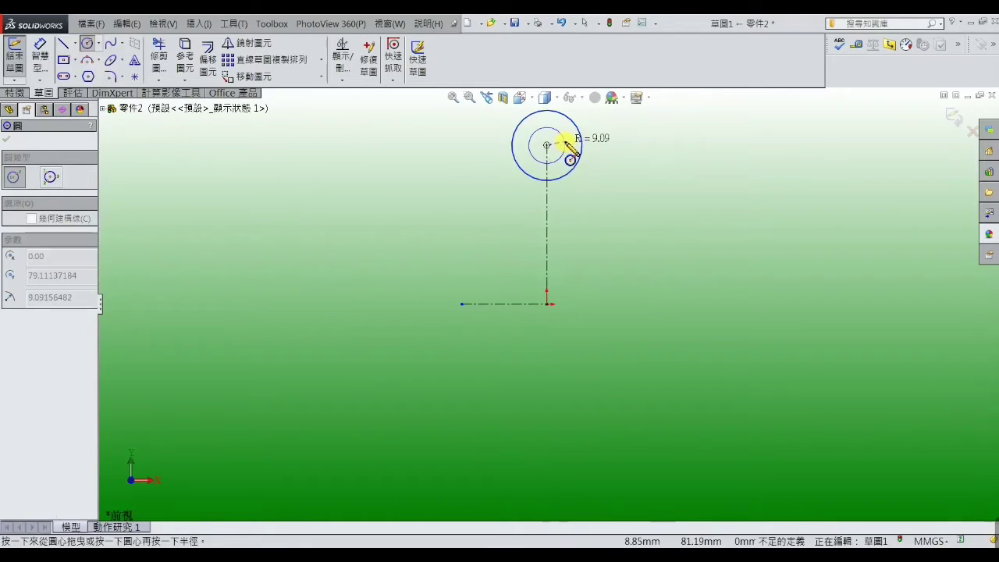
{"action": "left_click", "coordinate": [564, 142]}
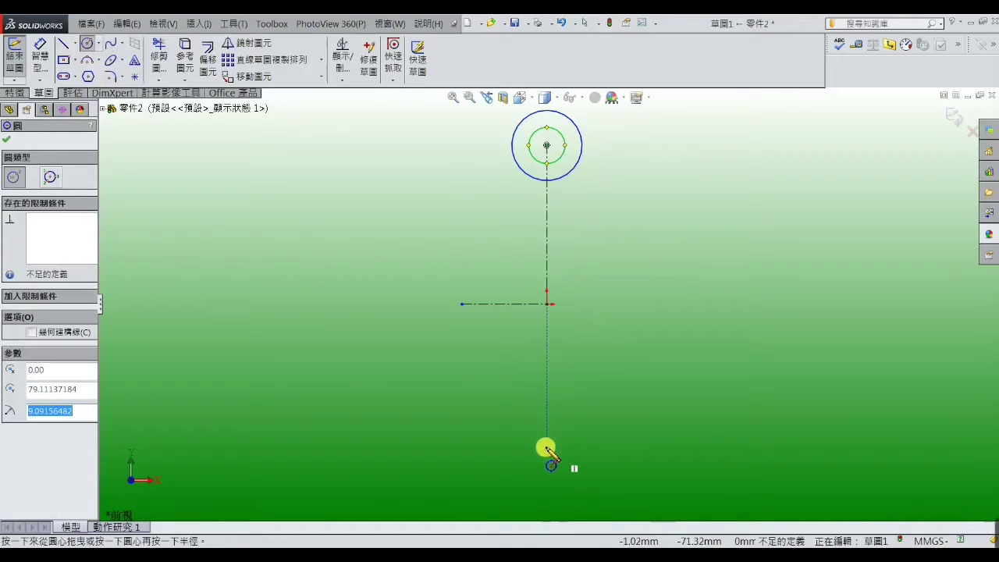
{"action": "left_click", "coordinate": [546, 457]}
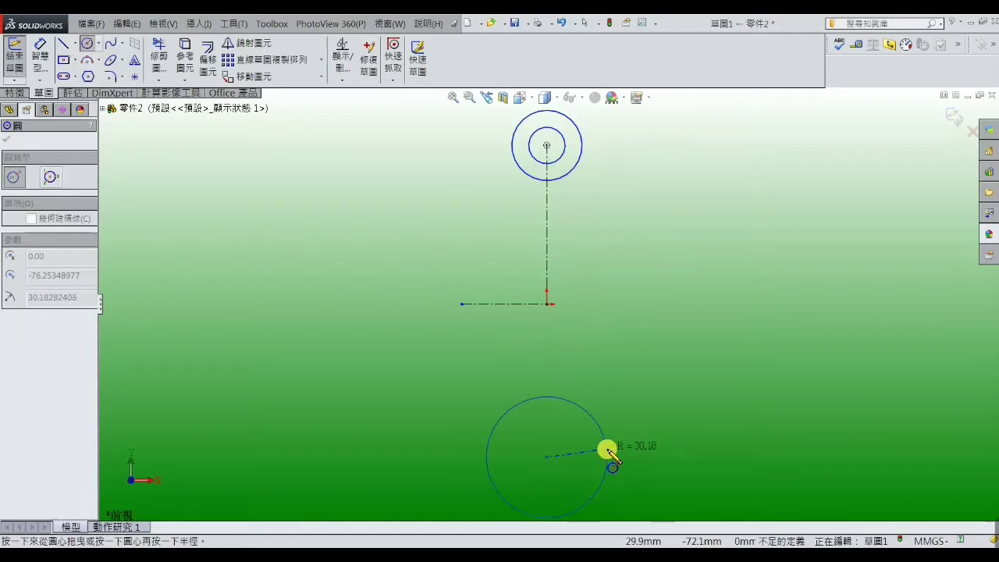
{"action": "left_click", "coordinate": [613, 448]}
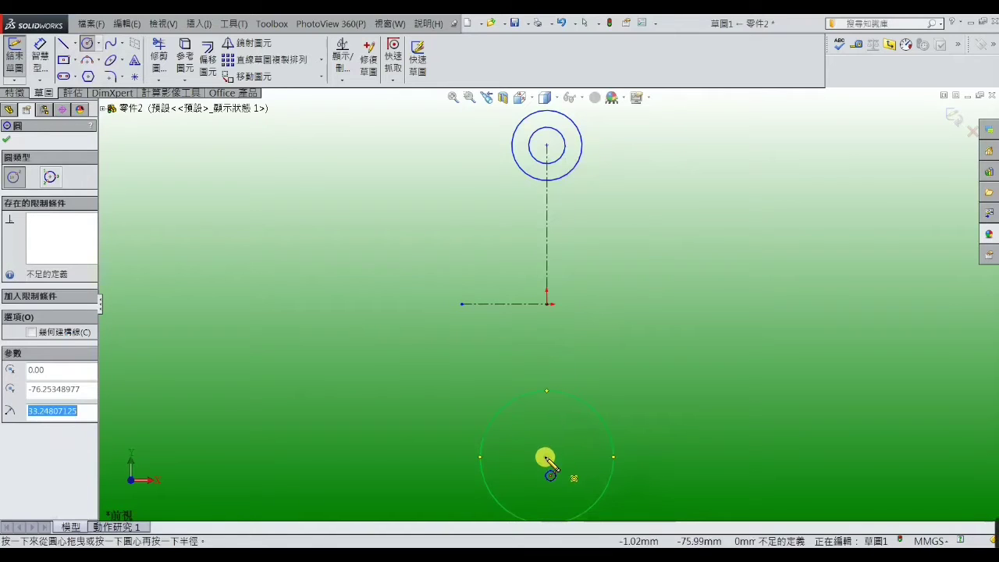
{"action": "left_click", "coordinate": [546, 458]}
{"action": "right_click", "coordinate": [594, 444]}
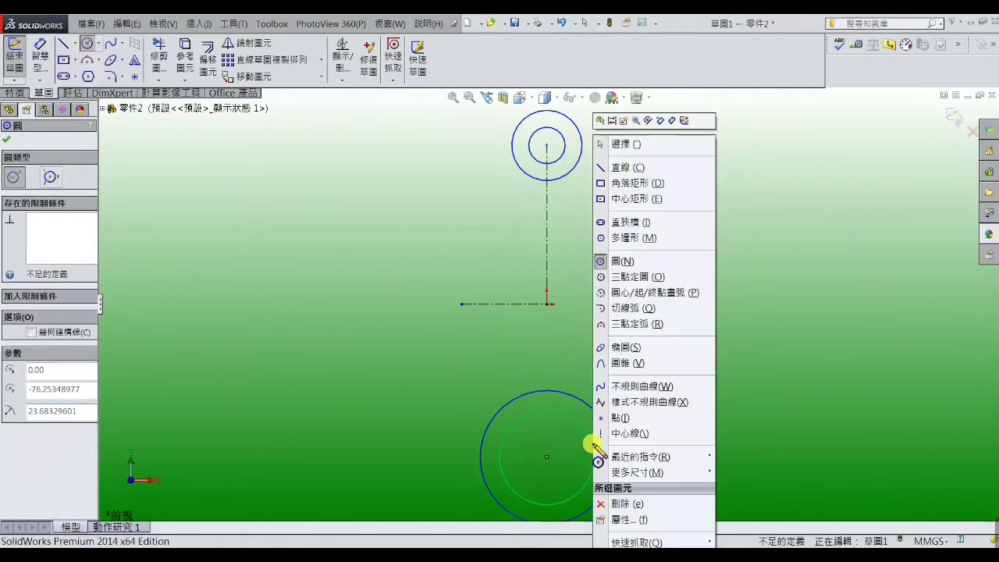
{"action": "left_click", "coordinate": [612, 144]}
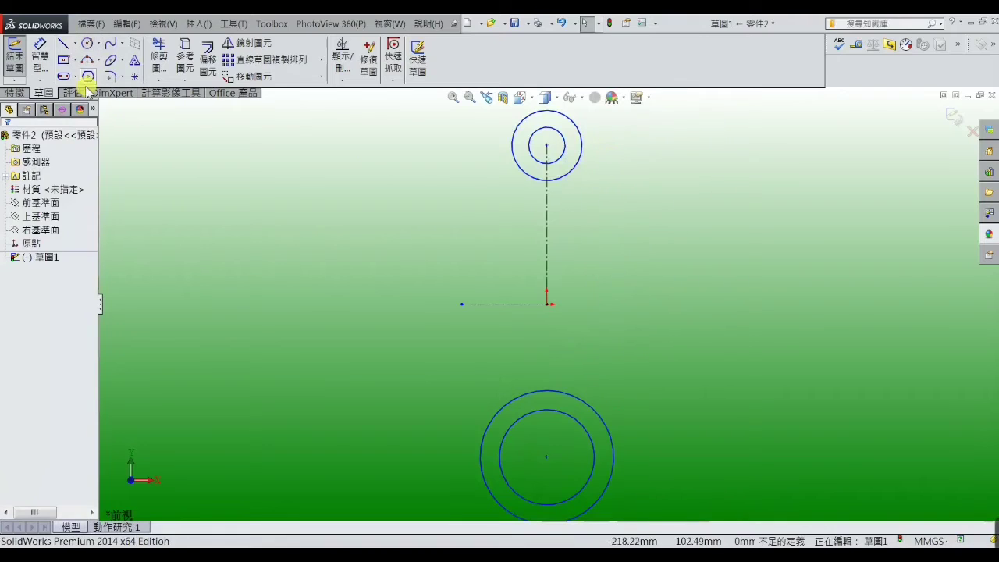
{"action": "left_click", "coordinate": [40, 55]}
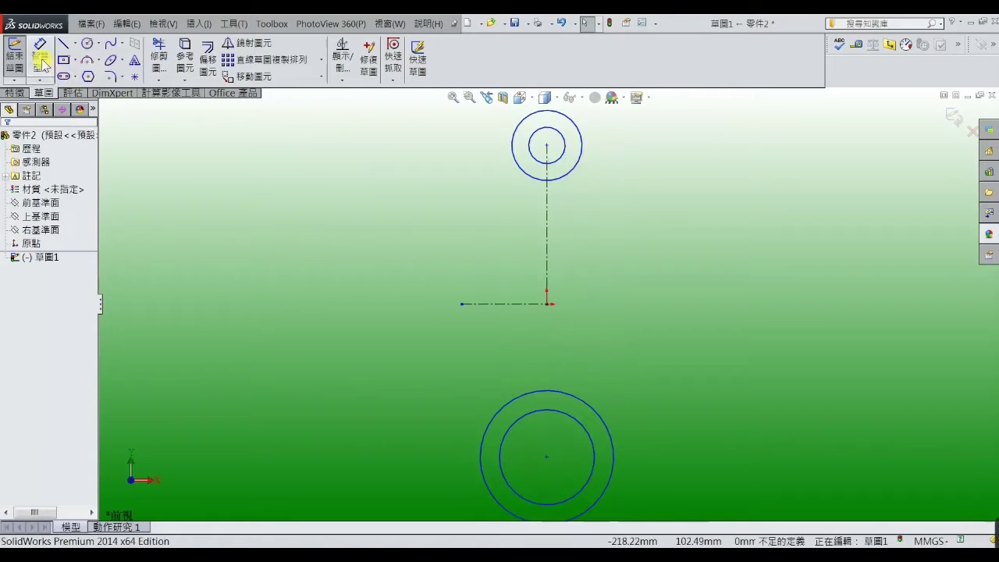
Dimension the upper circle pair to diameters Ø18 and Ø13
{"action": "left_click", "coordinate": [580, 159]}
{"action": "left_click", "coordinate": [612, 167]}
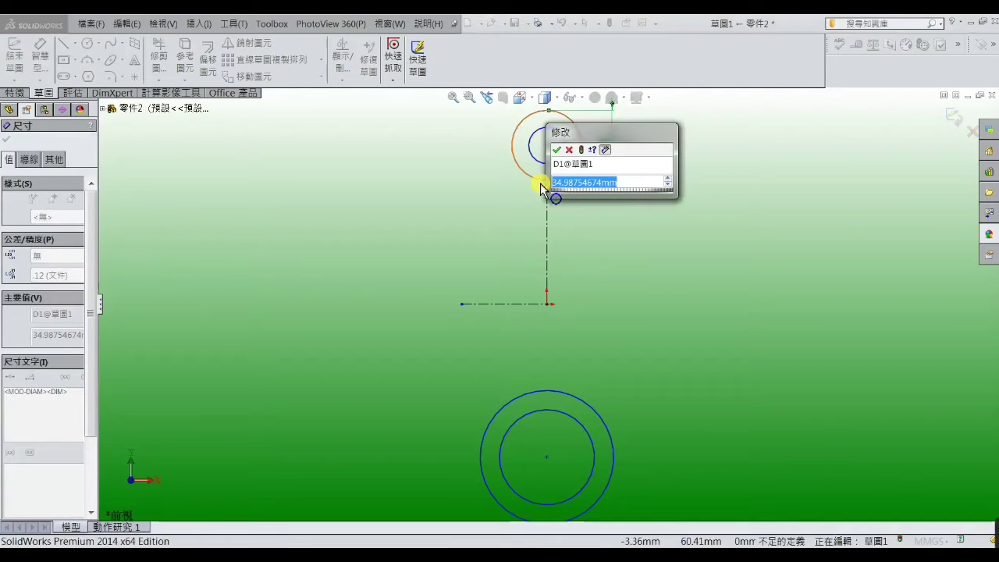
{"action": "type", "text": "18"}
{"action": "key", "text": "Return"}
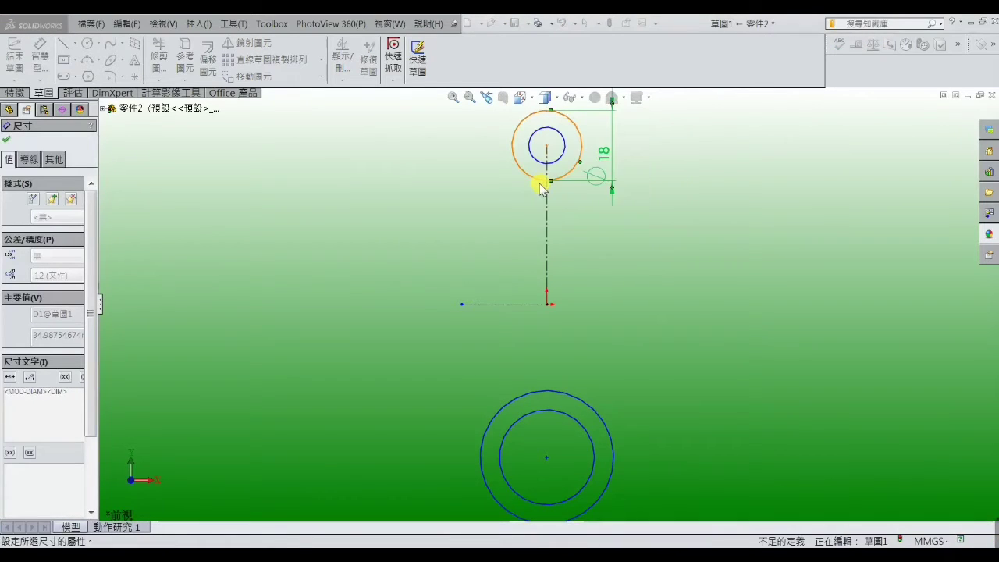
{"action": "left_click", "coordinate": [555, 168]}
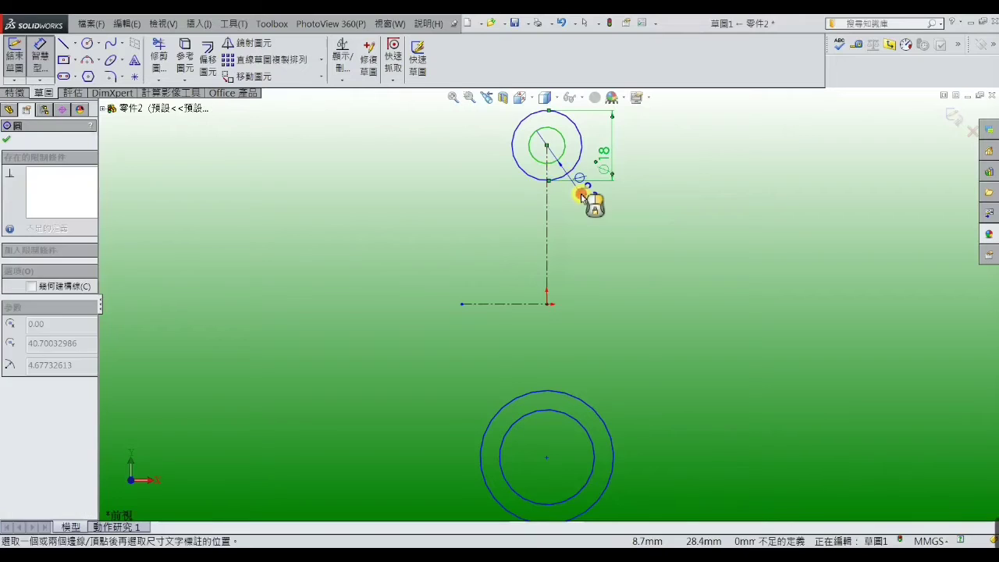
{"action": "left_click", "coordinate": [582, 196]}
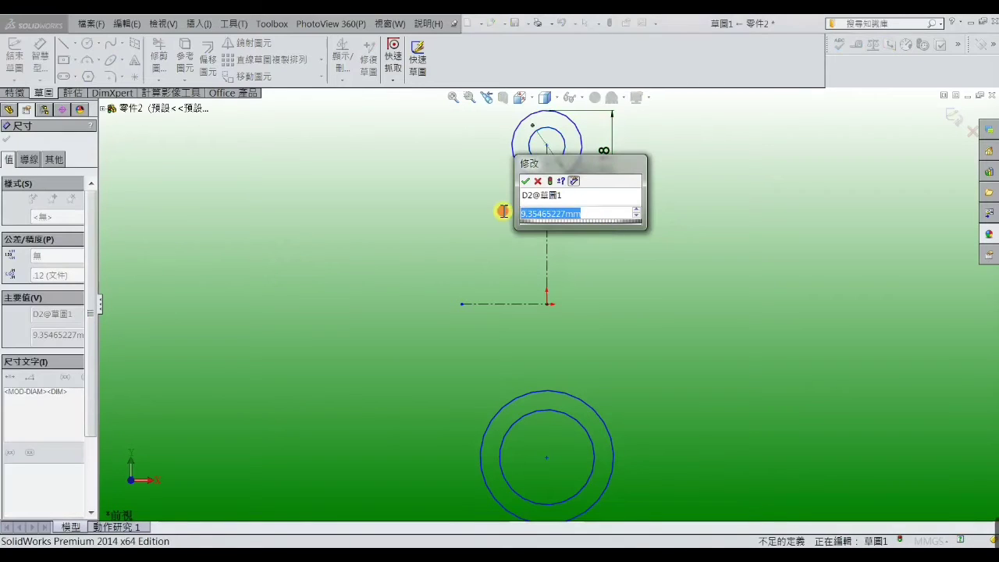
{"action": "type", "text": "13"}
{"action": "key", "text": "Return"}
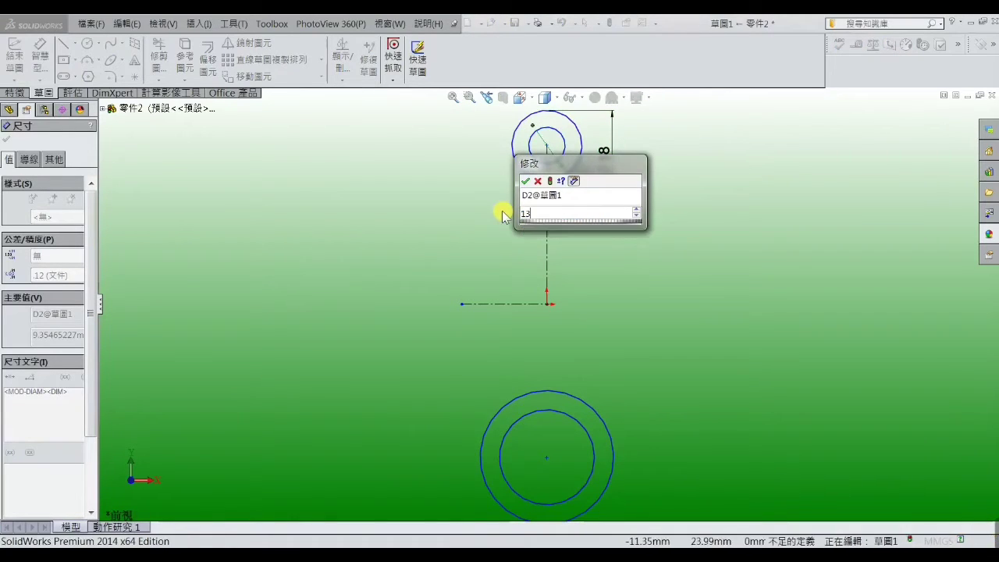
{"action": "key", "text": "Return"}
{"action": "left_click", "coordinate": [485, 224]}
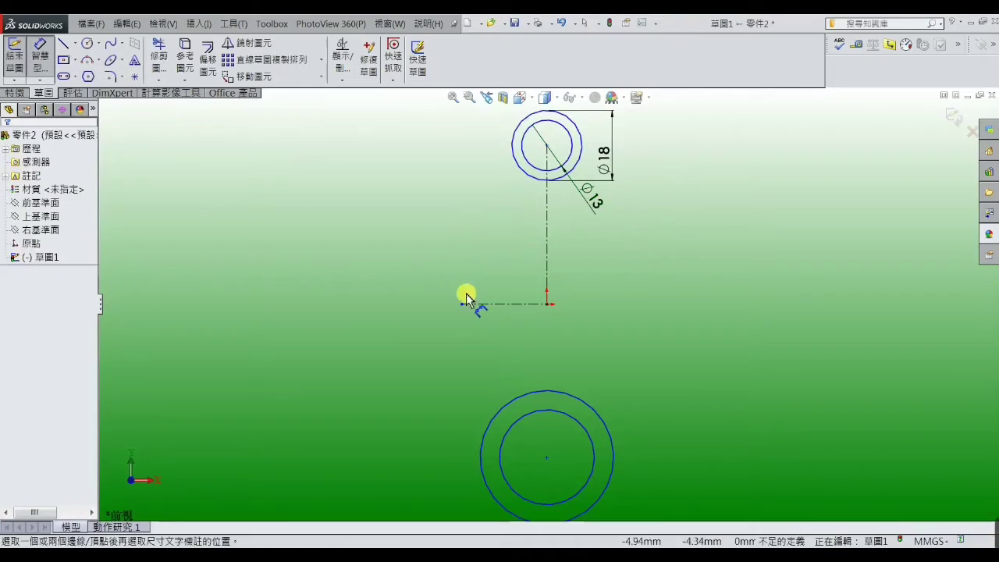
Dimension the lower circle pair to diameters Ø40 and Ø34
{"action": "left_click", "coordinate": [607, 430]}
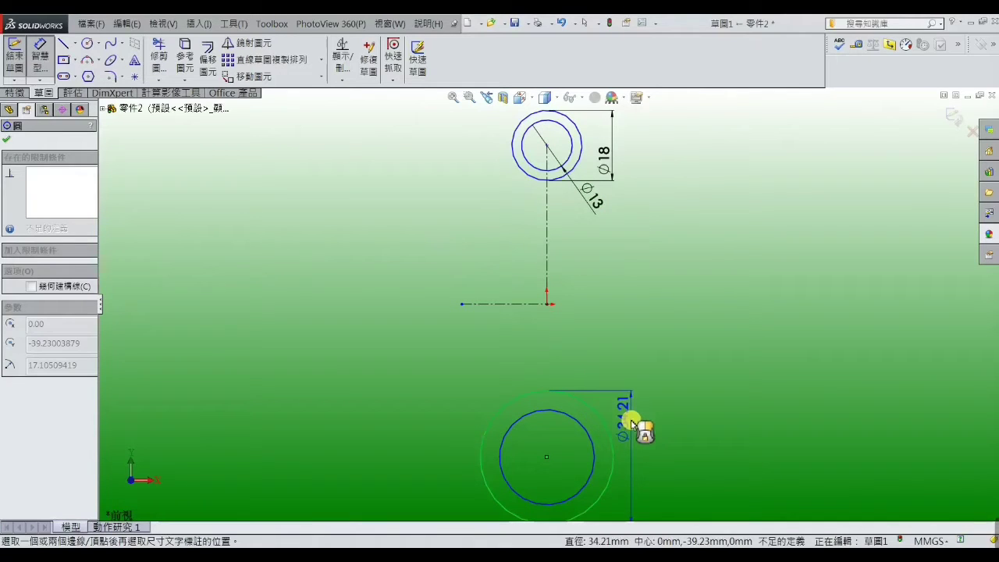
{"action": "left_click", "coordinate": [632, 419]}
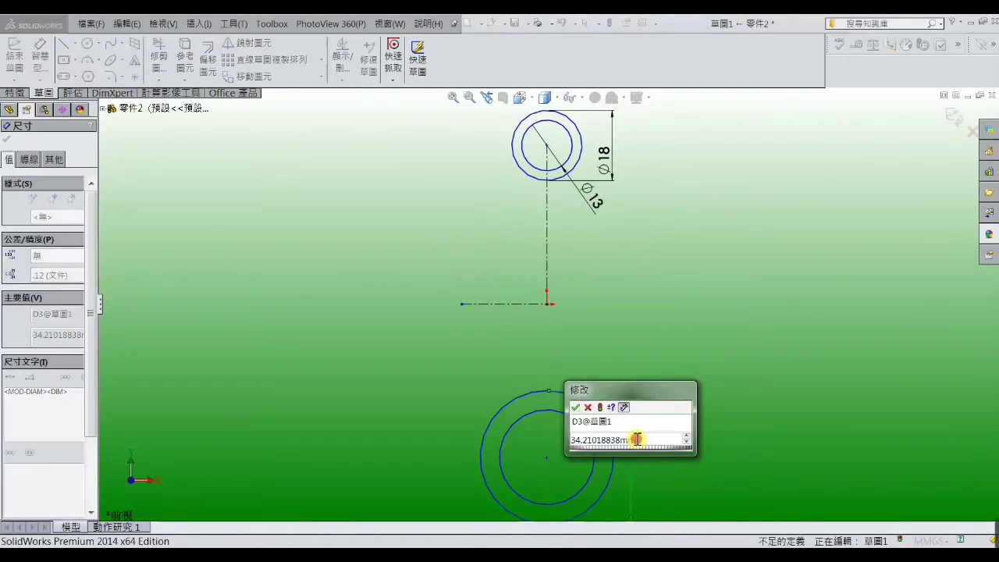
{"action": "type", "text": "40"}
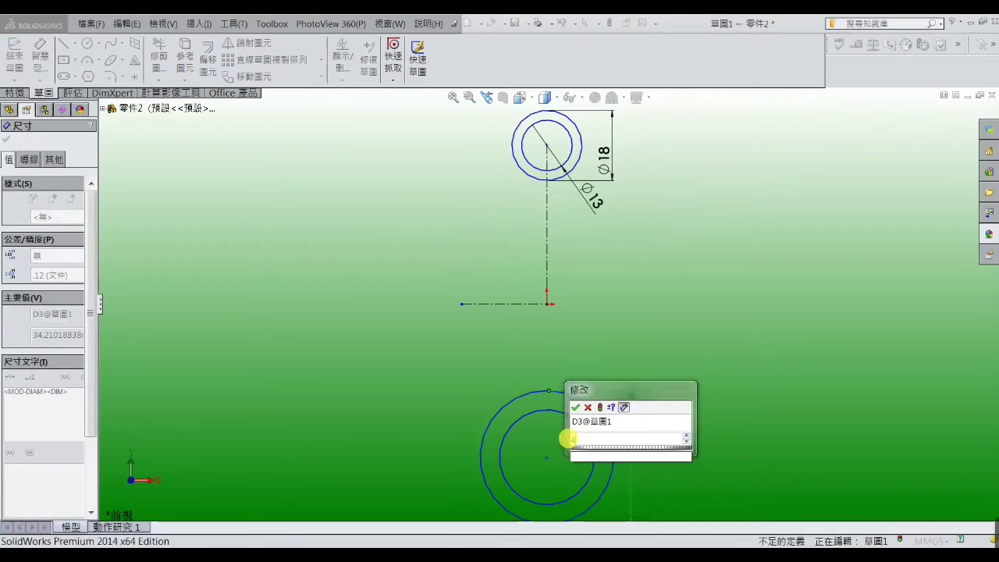
{"action": "key", "text": "Return"}
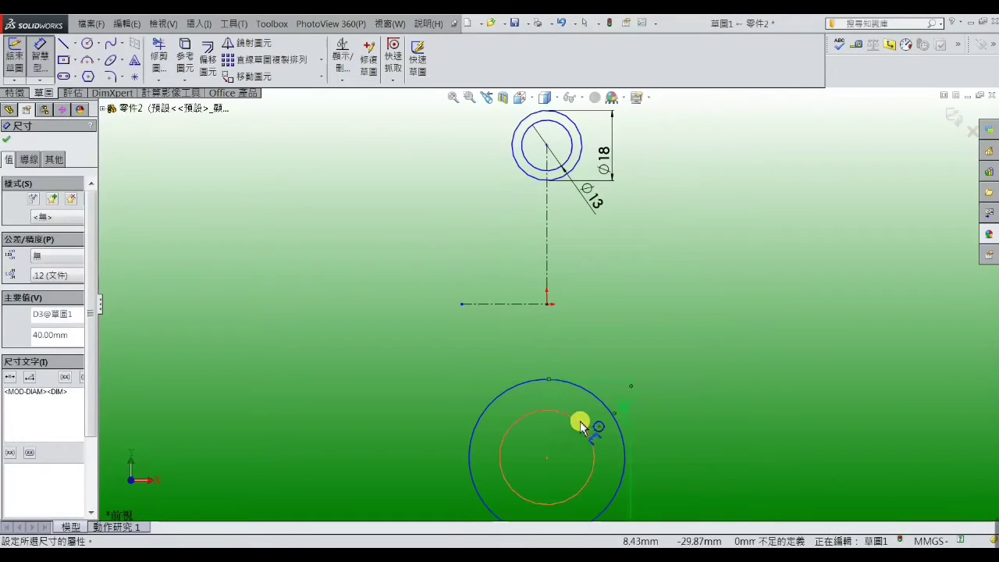
{"action": "left_click", "coordinate": [567, 445]}
{"action": "left_click", "coordinate": [567, 445]}
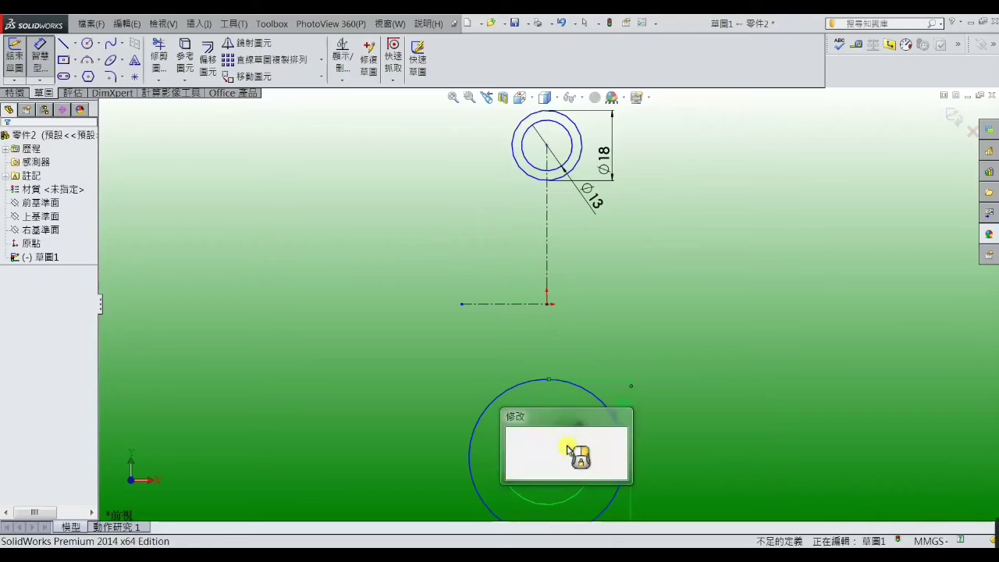
{"action": "left_click_drag", "start_coordinate": [575, 469], "coordinate": [512, 465]}
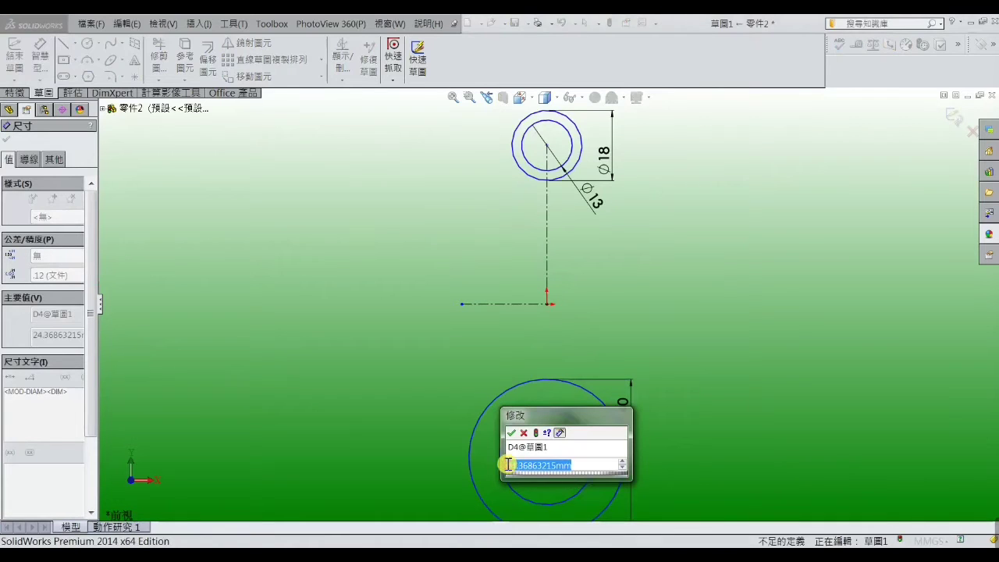
{"action": "key", "text": "BackSpace"}
{"action": "type", "text": "34"}
{"action": "key", "text": "Return"}
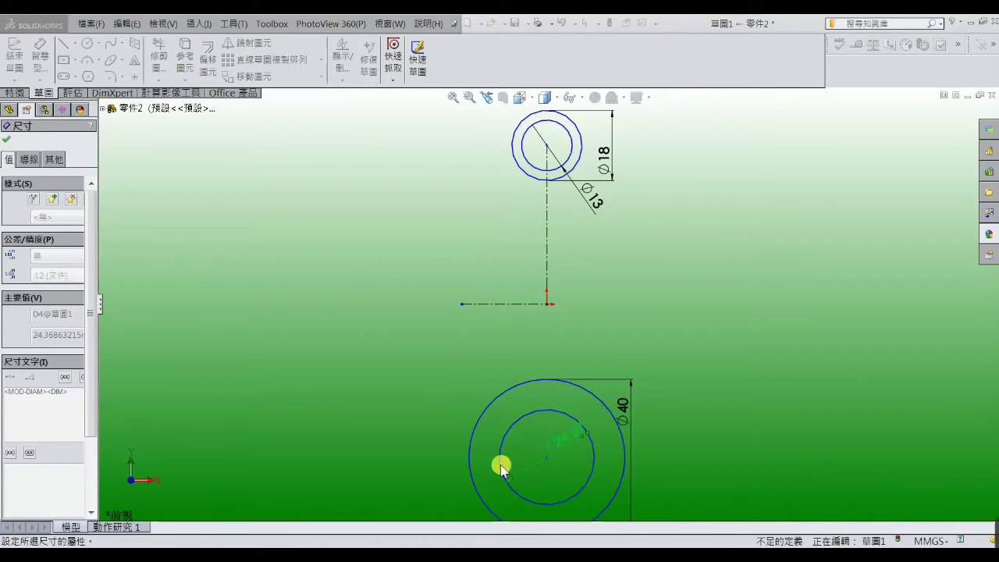
Set the boss centres 98 apart and the top centre 49 from the horizontal centreline
{"action": "left_click", "coordinate": [534, 222]}
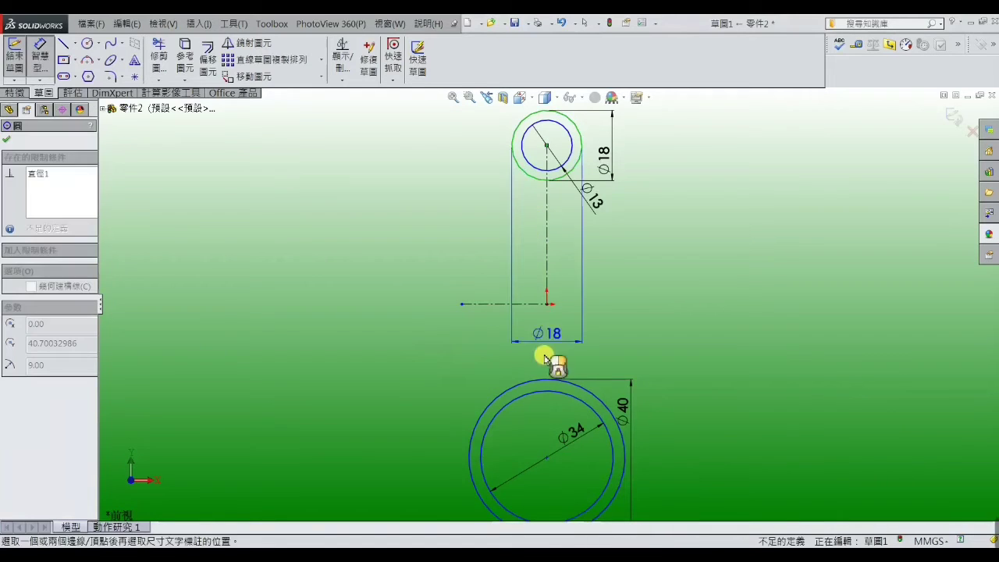
{"action": "left_click", "coordinate": [545, 380]}
{"action": "left_click", "coordinate": [416, 342]}
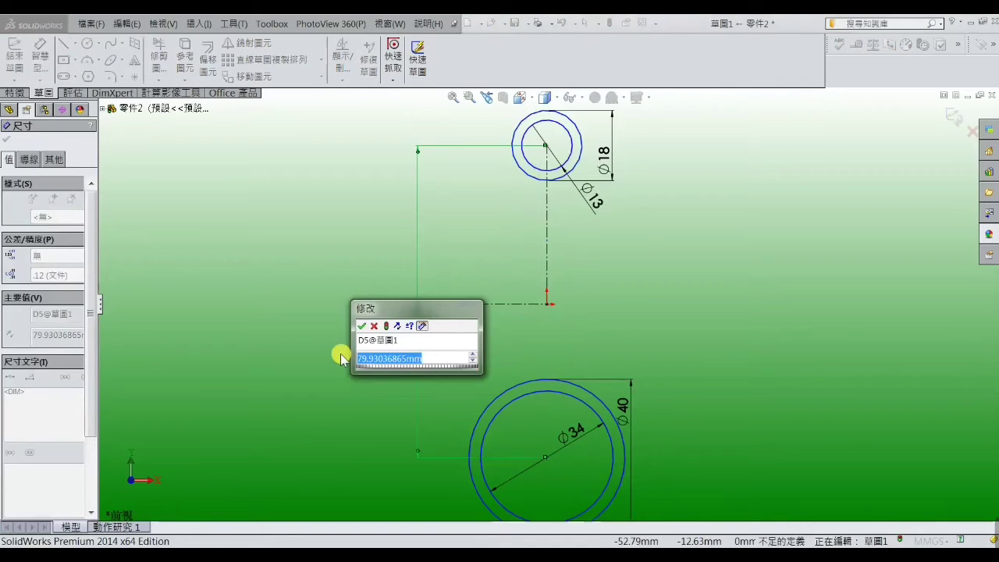
{"action": "type", "text": "98"}
{"action": "key", "text": "Return"}
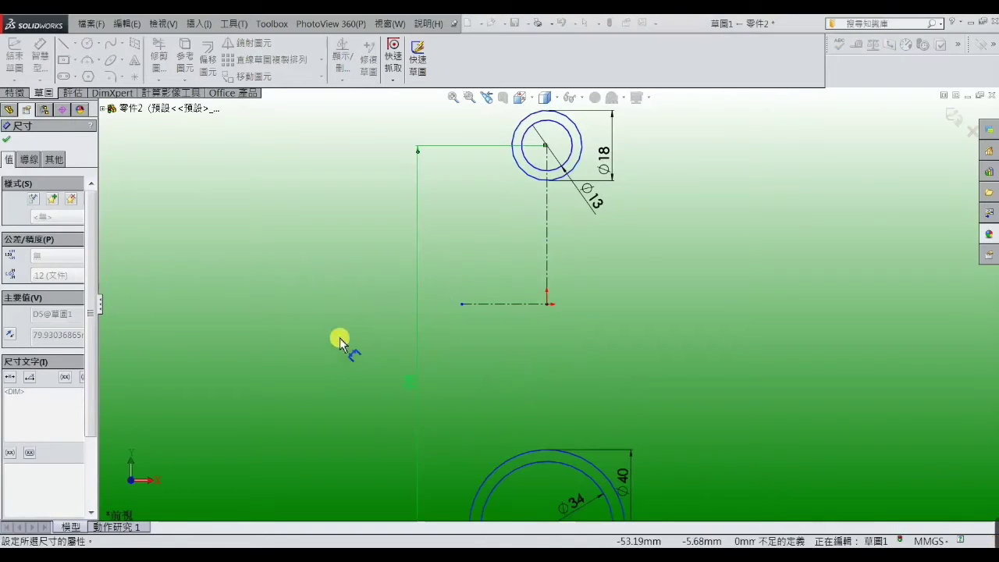
{"action": "left_click", "coordinate": [534, 179]}
{"action": "left_click", "coordinate": [525, 304]}
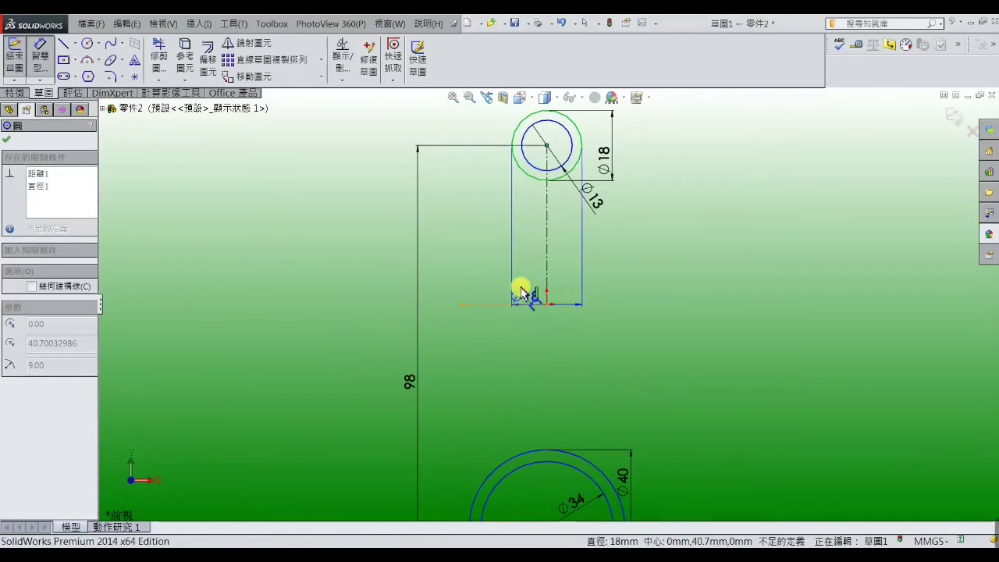
{"action": "left_click", "coordinate": [516, 262]}
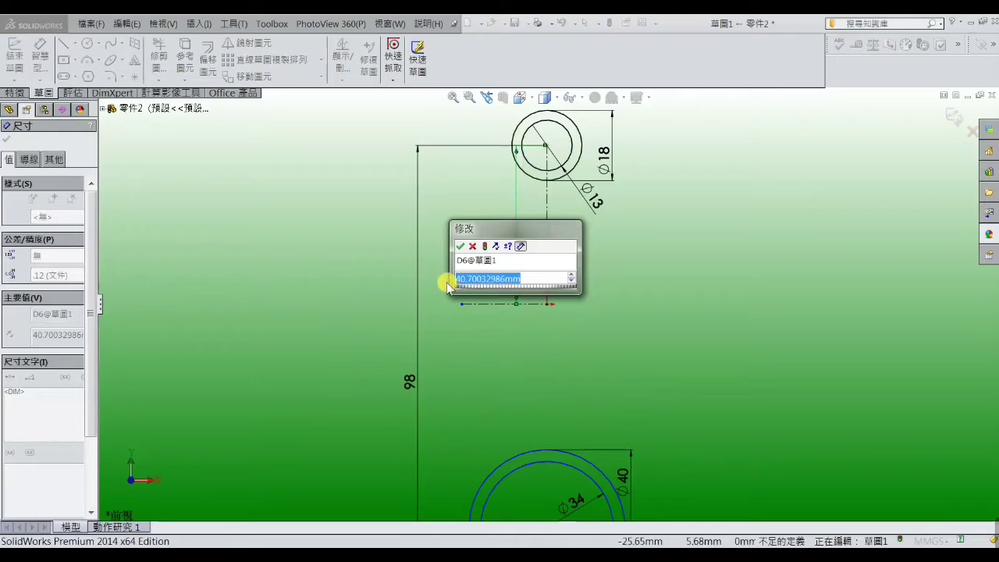
{"action": "type", "text": "49"}
{"action": "key", "text": "Return"}
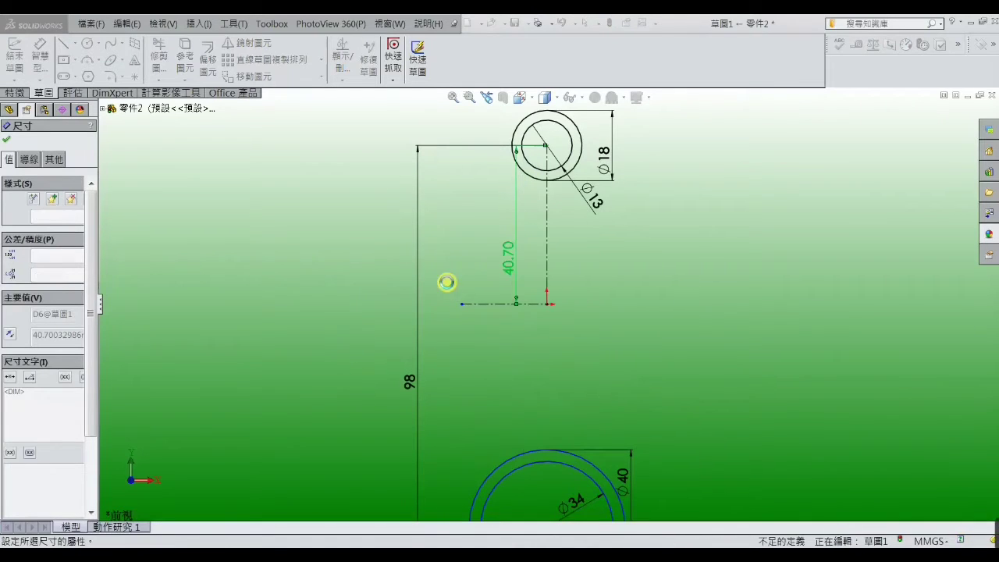
Add a Vertical relation between the lower circle's centre and the origin
{"action": "scroll", "coordinate": [551, 310], "scroll_direction": "up", "scroll_amount": 2}
{"action": "right_click", "coordinate": [640, 269]}
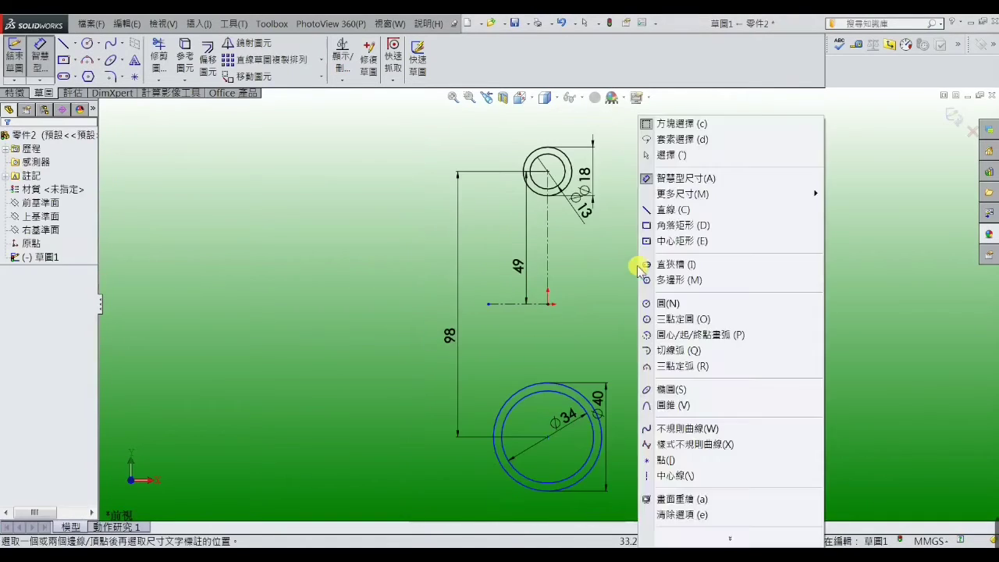
{"action": "left_click", "coordinate": [660, 154]}
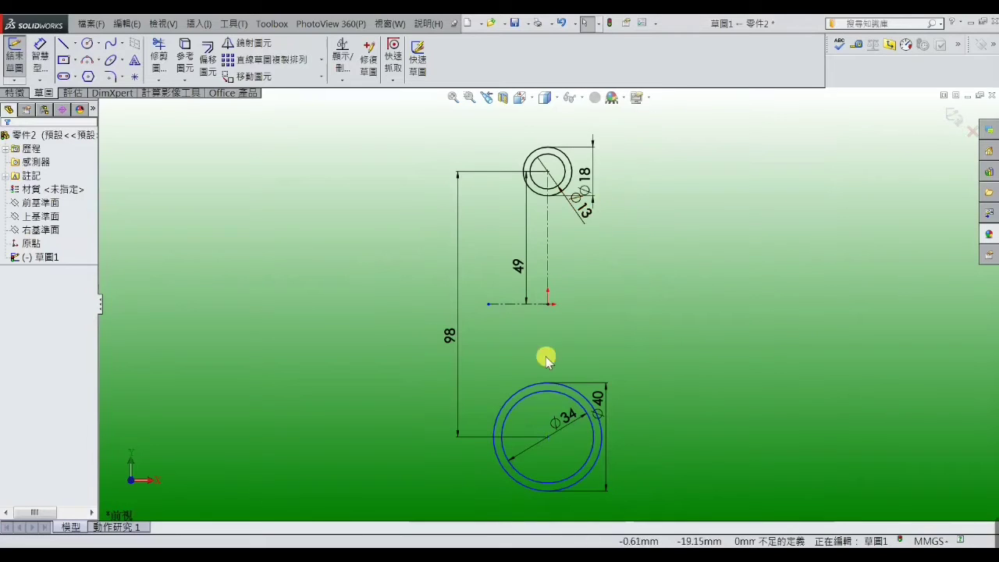
{"action": "left_click", "coordinate": [546, 439]}
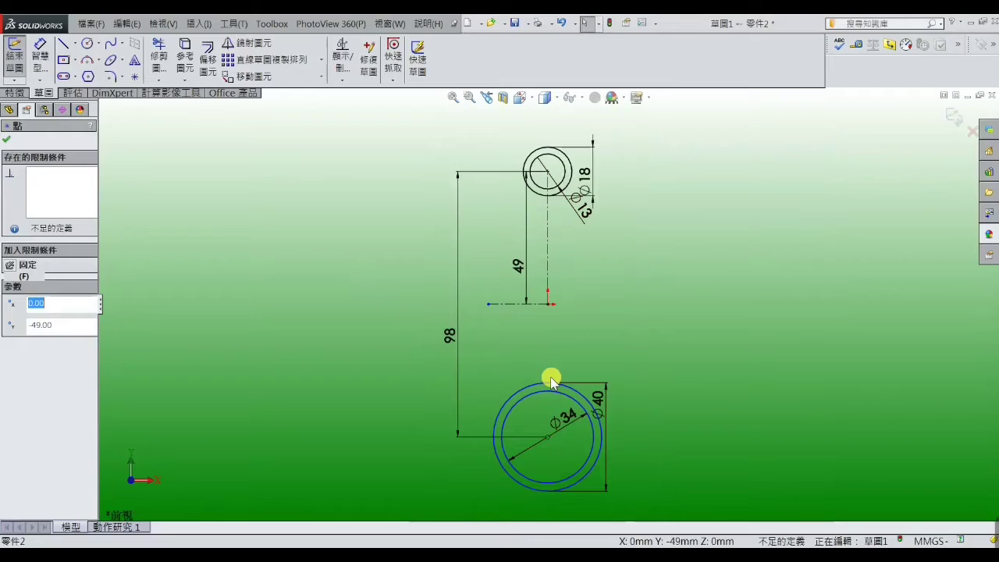
{"action": "left_click", "coordinate": [548, 307], "text": "ctrl"}
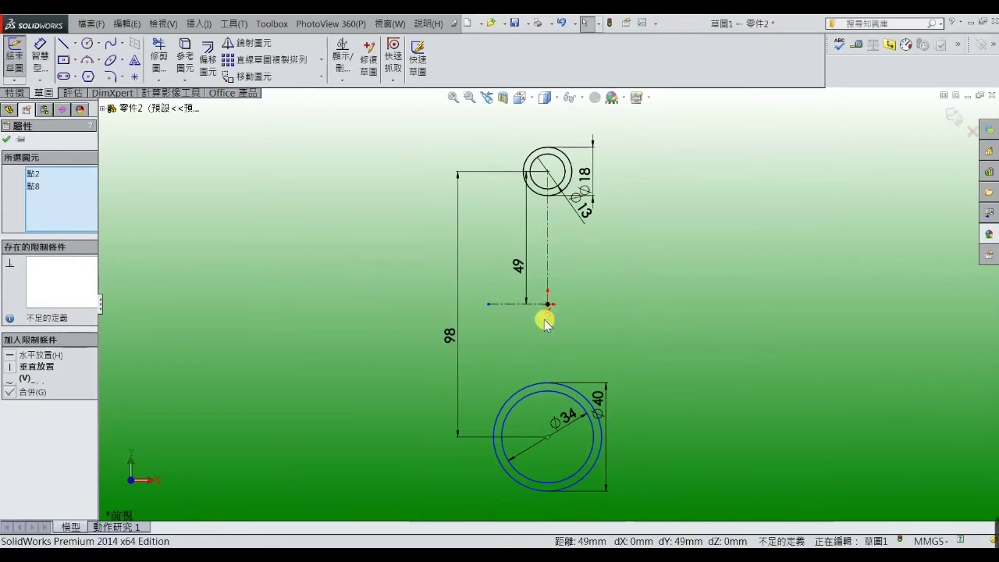
{"action": "left_click", "coordinate": [9, 370]}
{"action": "scroll", "coordinate": [617, 320], "scroll_direction": "up", "scroll_amount": 2}
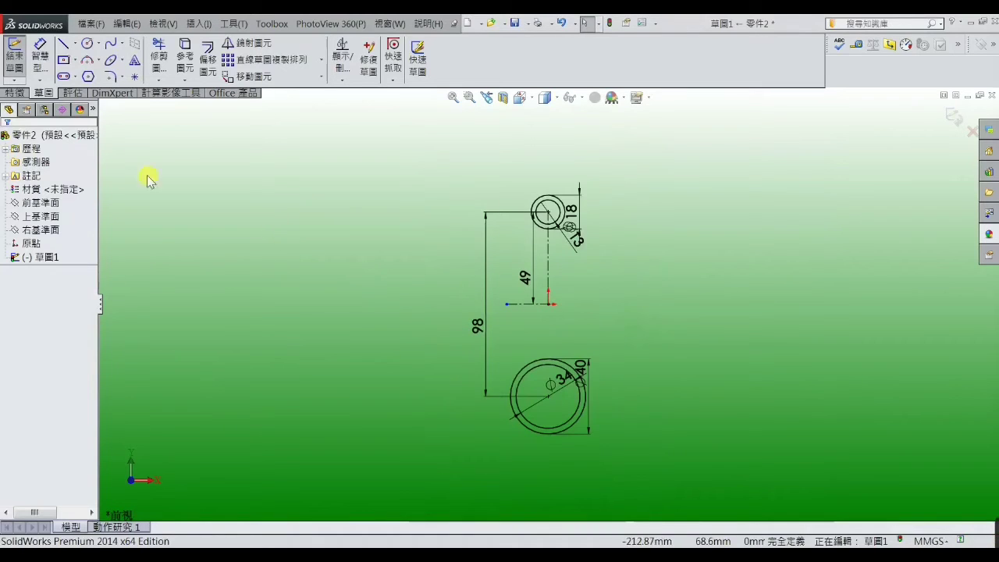
Extrude both ring profiles 14 mm deep using a Mid Plane end condition
{"action": "left_click", "coordinate": [22, 93]}
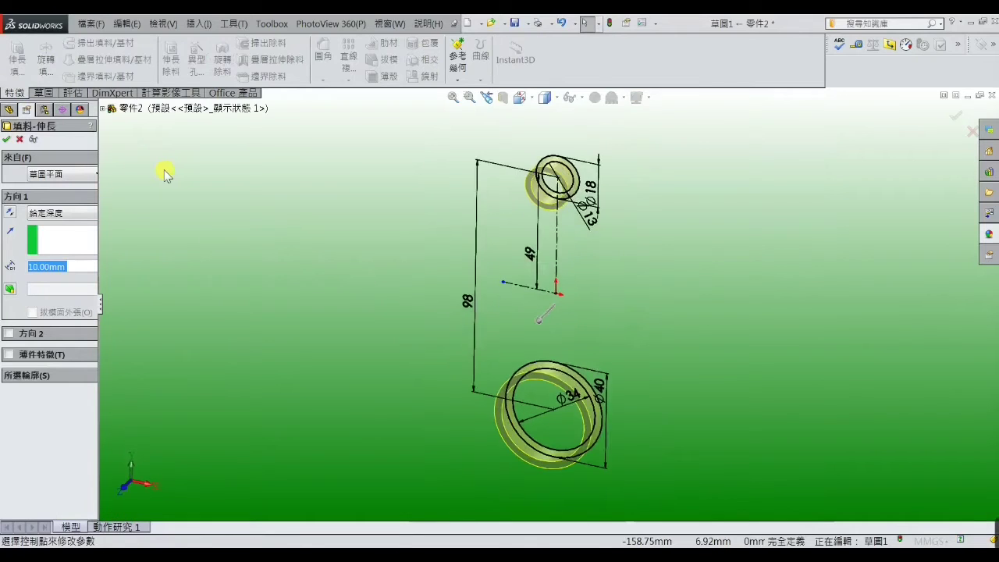
{"action": "left_click", "coordinate": [78, 214]}
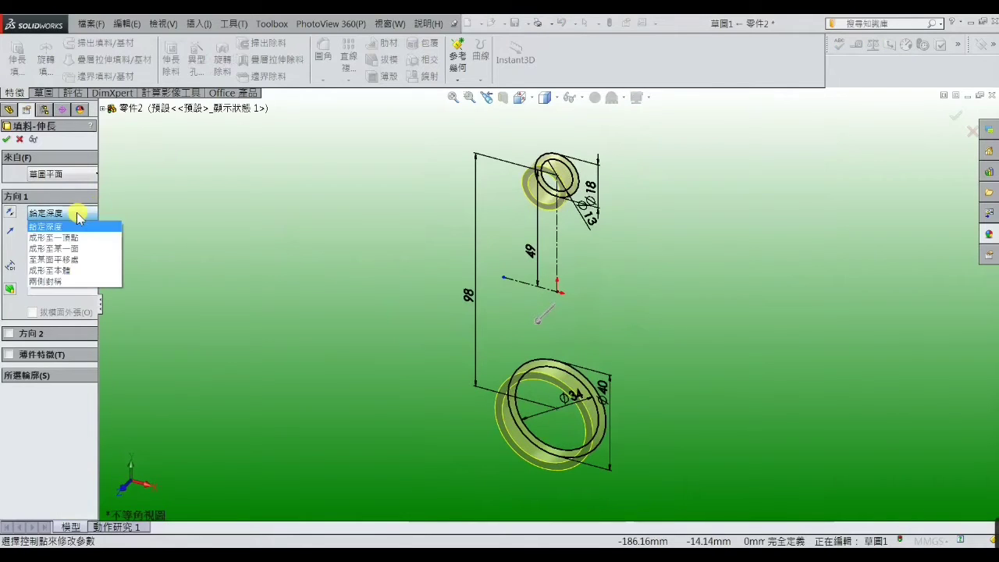
{"action": "left_click", "coordinate": [72, 281]}
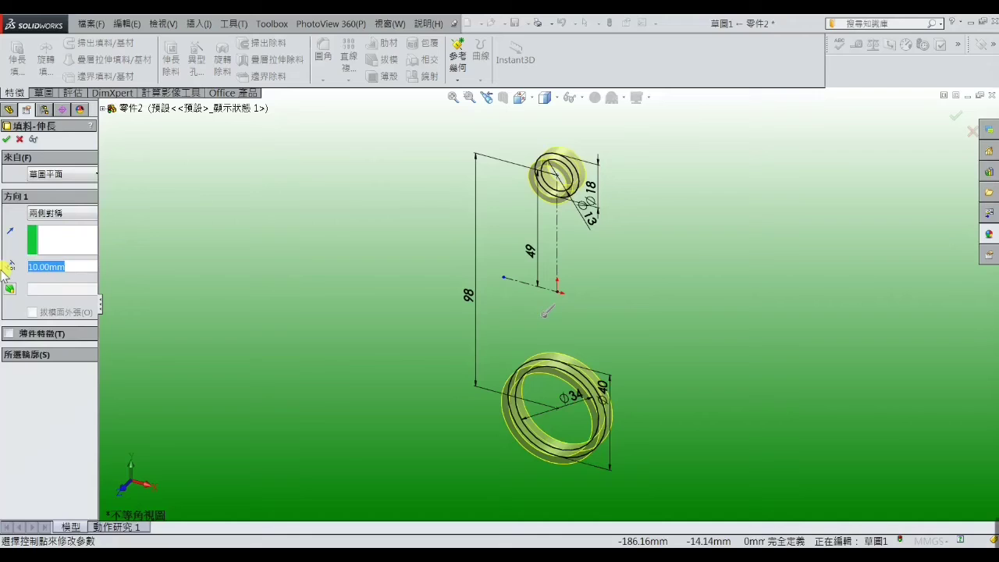
{"action": "type", "text": "14"}
{"action": "key", "text": "Return"}
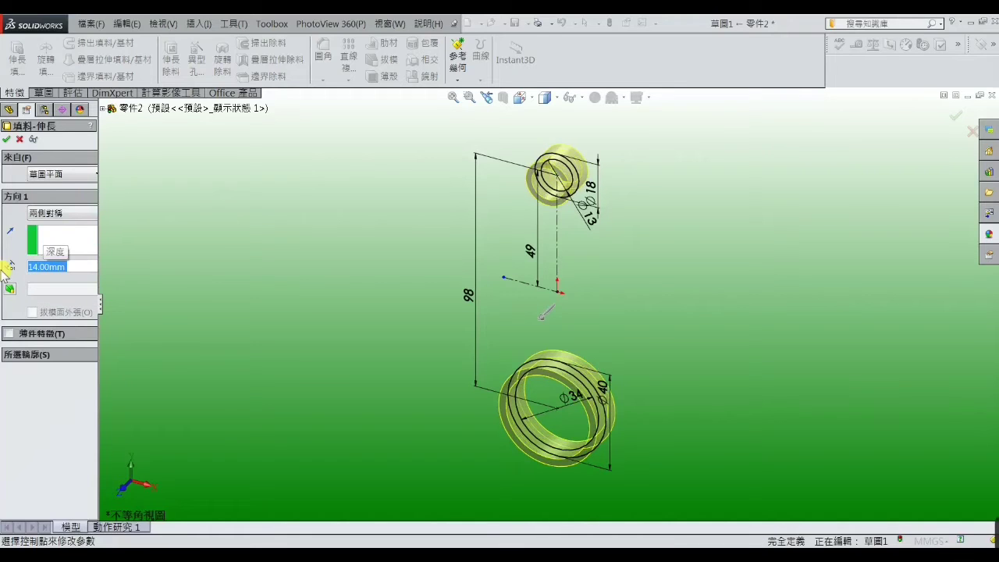
{"action": "left_click", "coordinate": [7, 139]}
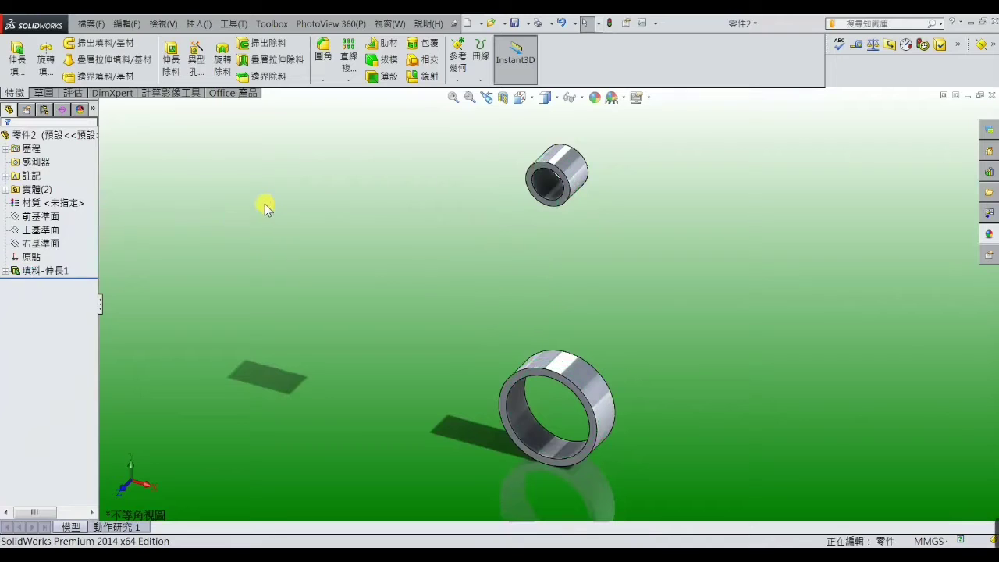
Start a new sketch on the front plane and view it Normal To
{"action": "left_click", "coordinate": [41, 216]}
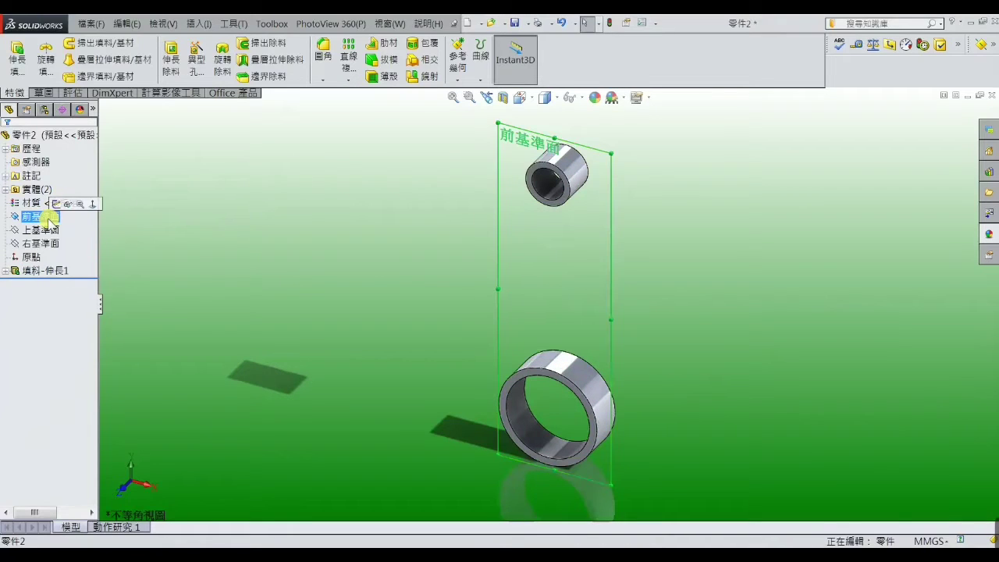
{"action": "left_click", "coordinate": [119, 218]}
{"action": "left_click", "coordinate": [240, 234]}
{"action": "scroll", "coordinate": [239, 234], "scroll_direction": "up", "scroll_amount": 3}
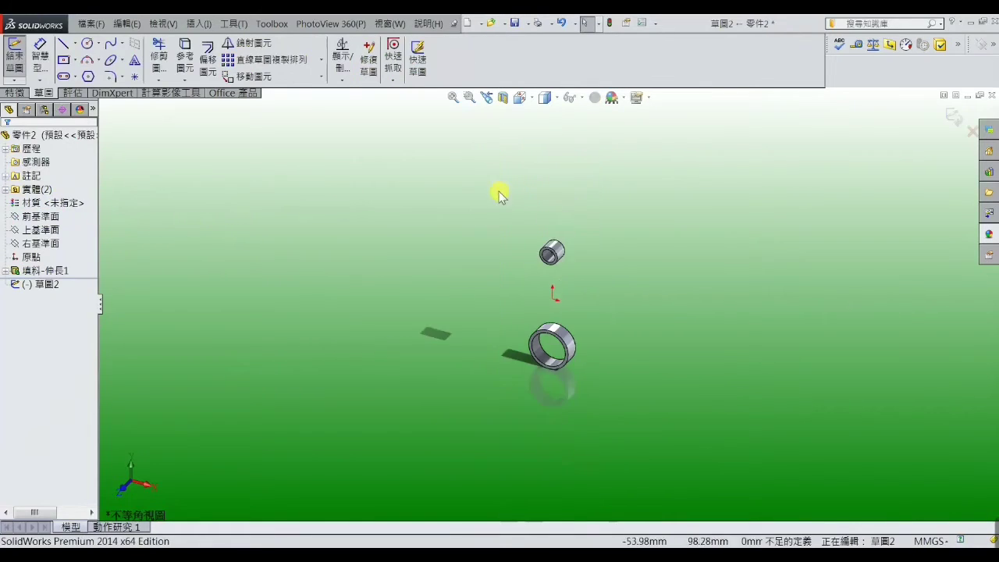
{"action": "left_click", "coordinate": [523, 98]}
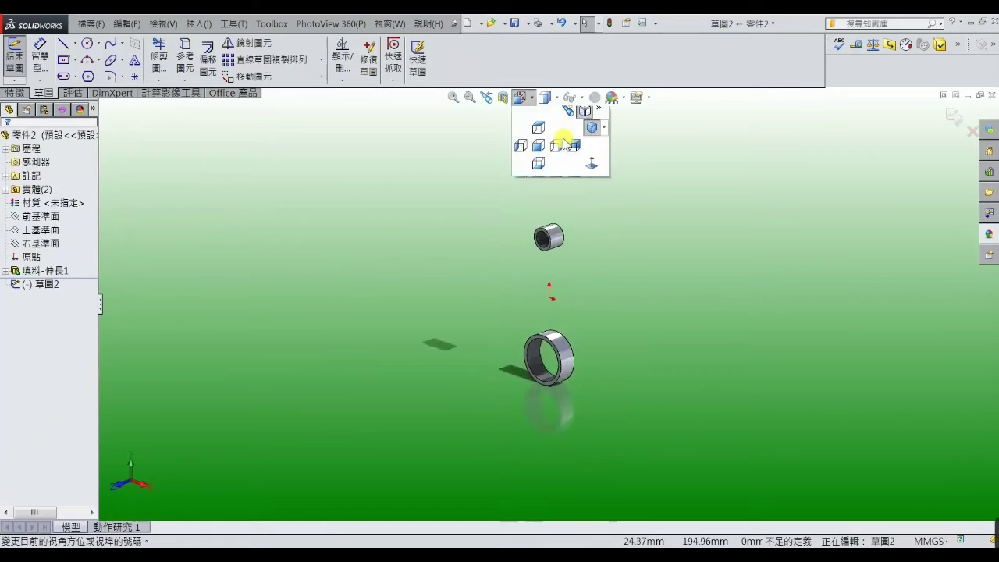
{"action": "left_click", "coordinate": [593, 172]}
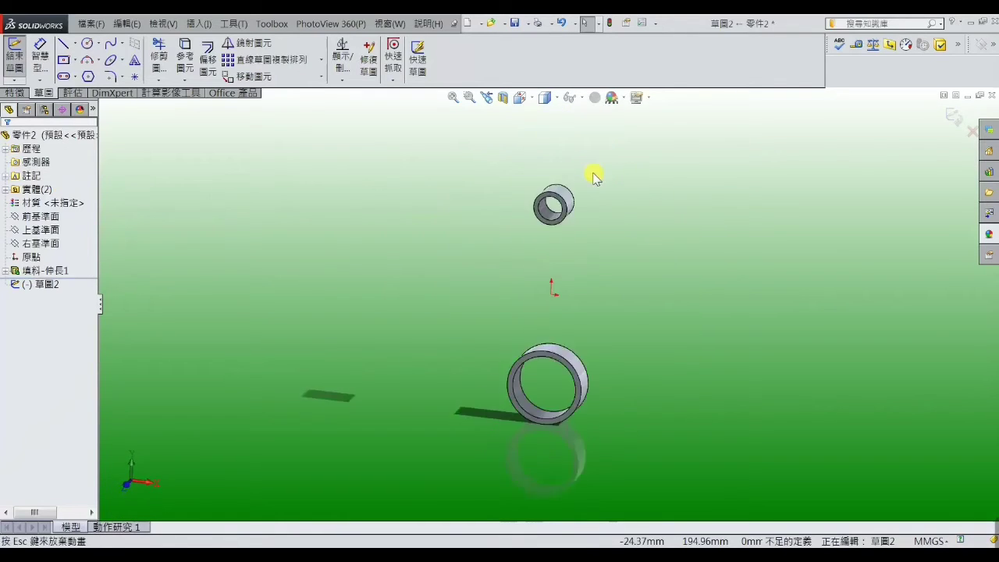
Draw a line joining the two boss centres and make it a construction line
{"action": "left_click", "coordinate": [65, 45]}
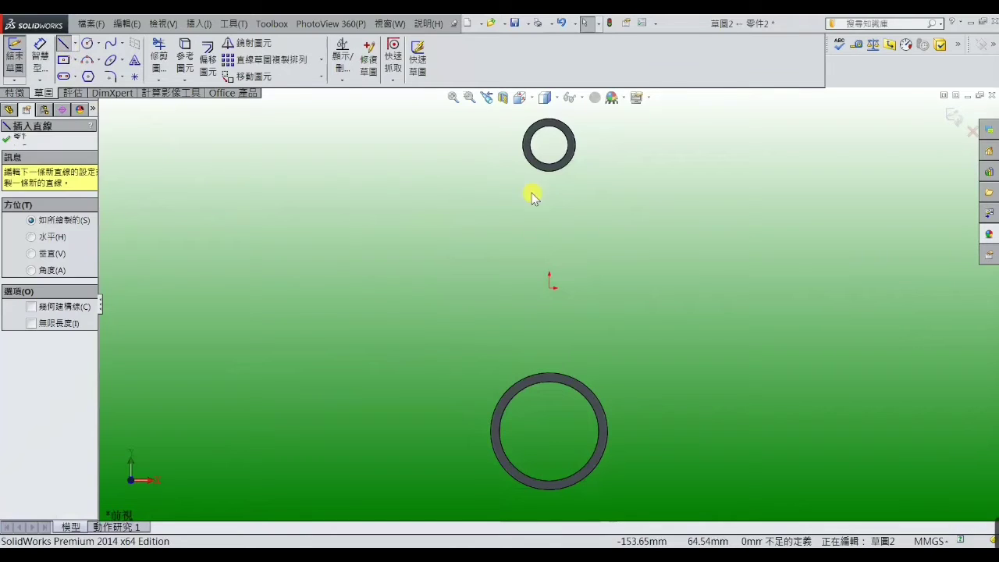
{"action": "left_click", "coordinate": [549, 146]}
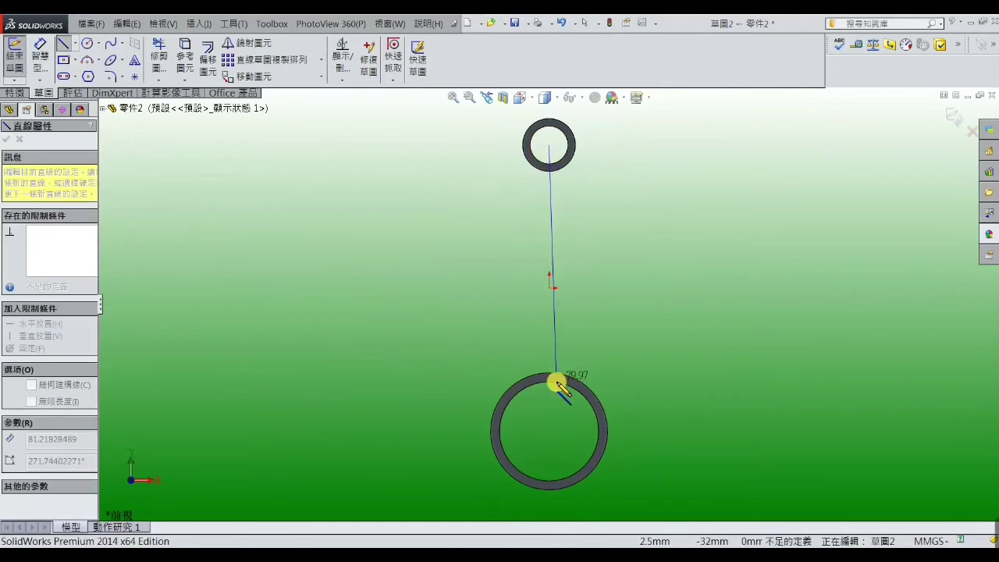
{"action": "left_click", "coordinate": [549, 431]}
{"action": "right_click", "coordinate": [549, 432]}
{"action": "left_click", "coordinate": [578, 108]}
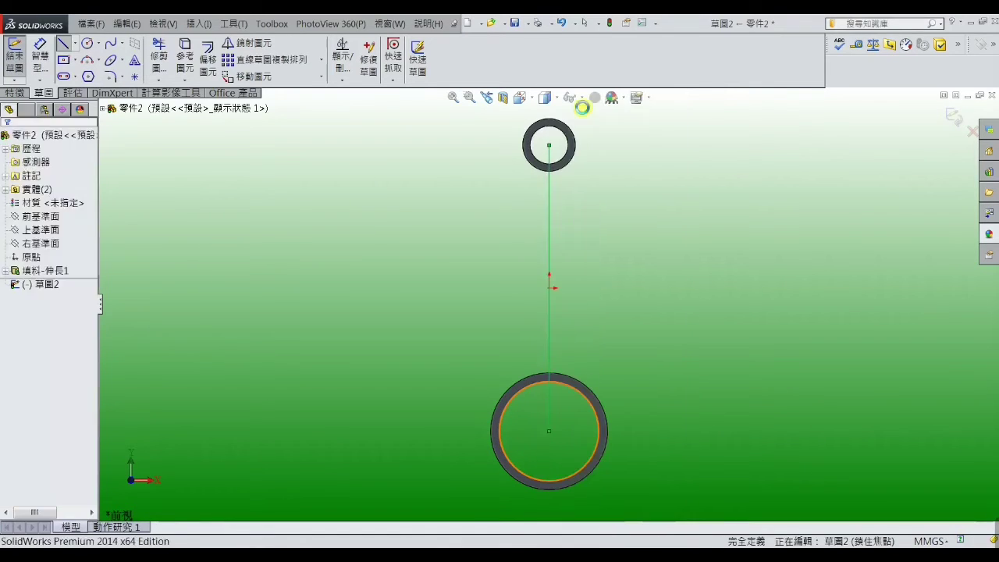
{"action": "left_click", "coordinate": [549, 248]}
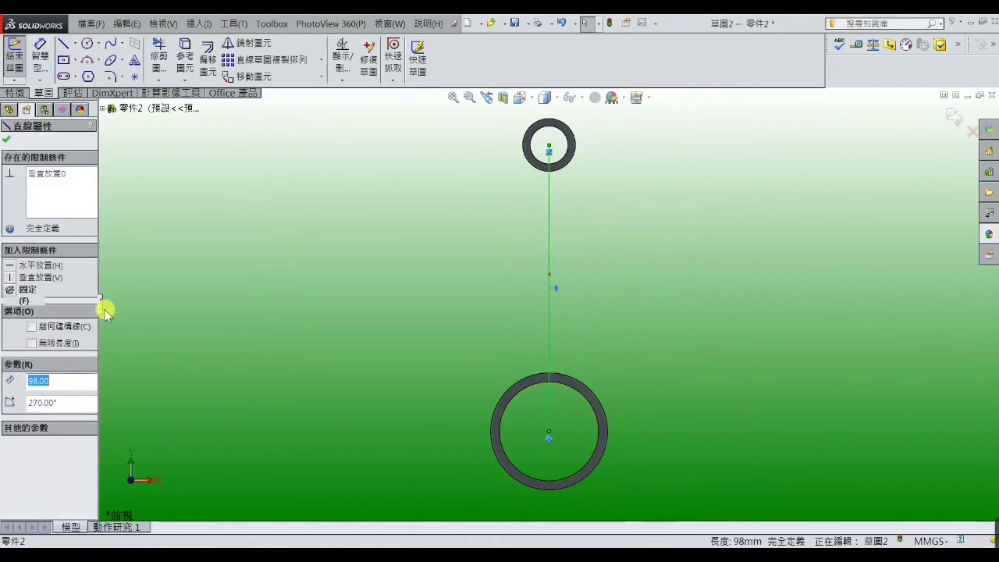
{"action": "left_click", "coordinate": [200, 324]}
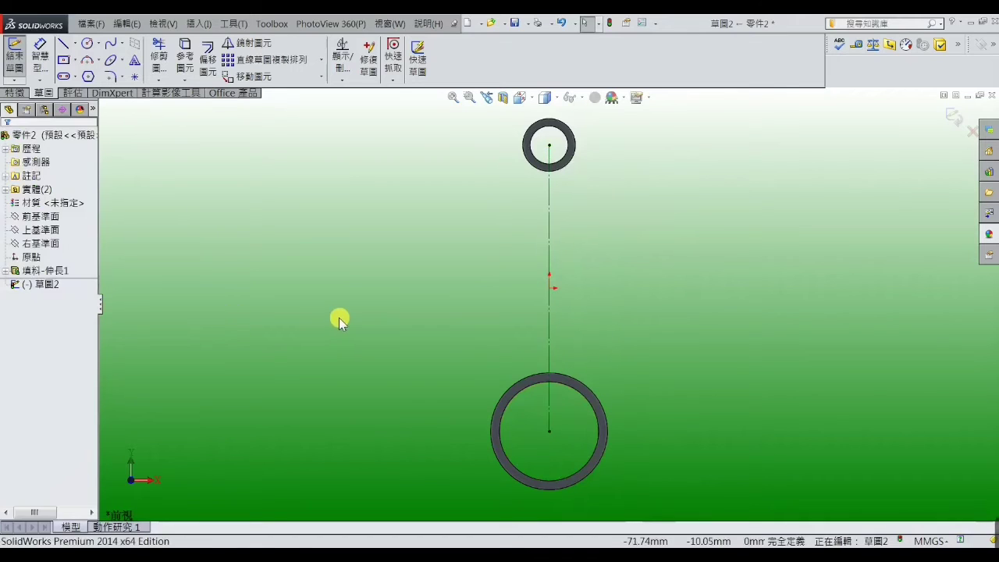
{"action": "scroll", "coordinate": [544, 314], "scroll_direction": "up", "scroll_amount": 2}
{"action": "scroll", "coordinate": [578, 265], "scroll_direction": "down", "scroll_amount": 1}
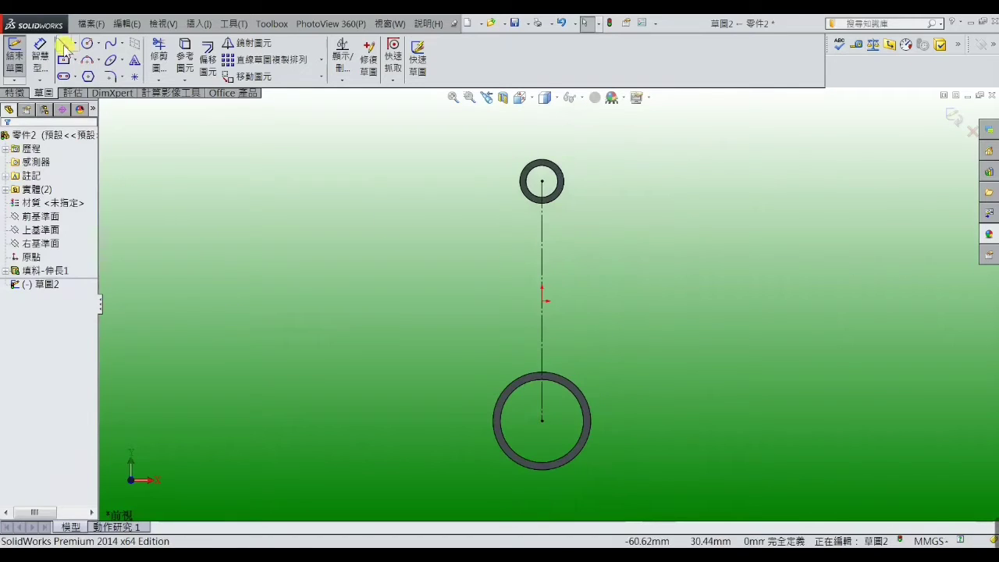
Draw a slanted line from the upper ring's edge down to the lower ring's edge
{"action": "key", "text": "l"}
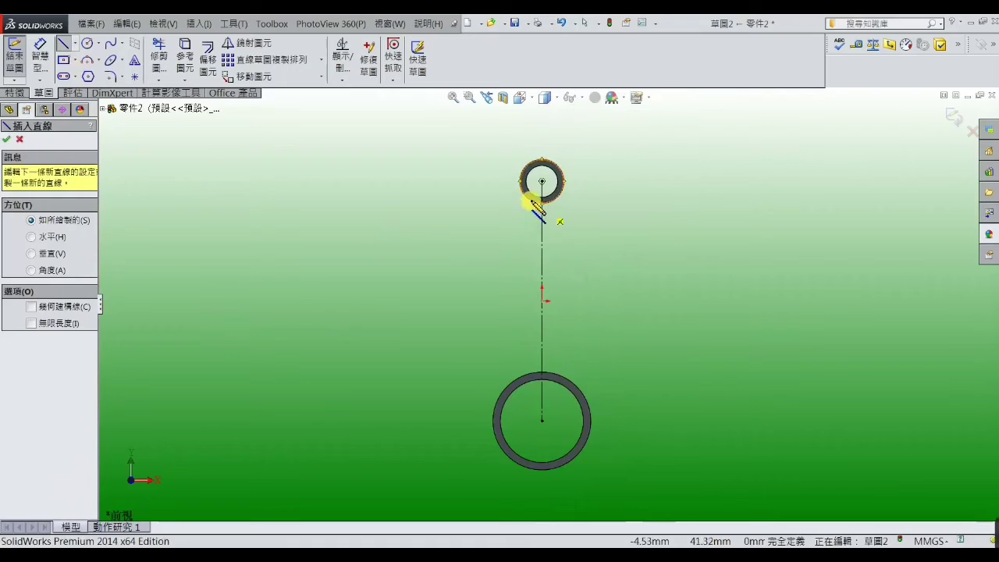
{"action": "left_click", "coordinate": [524, 229]}
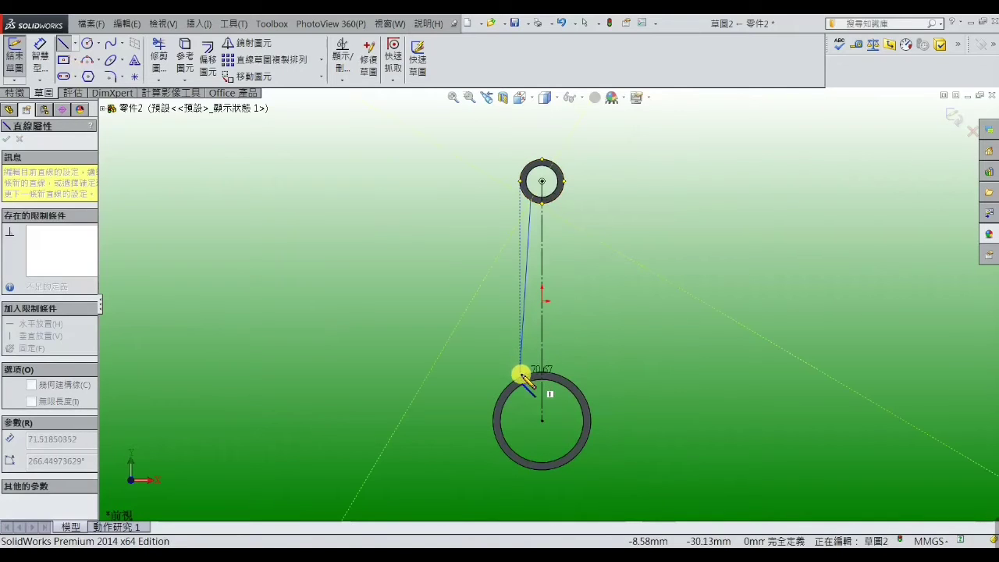
{"action": "left_click", "coordinate": [522, 379]}
{"action": "right_click", "coordinate": [521, 379]}
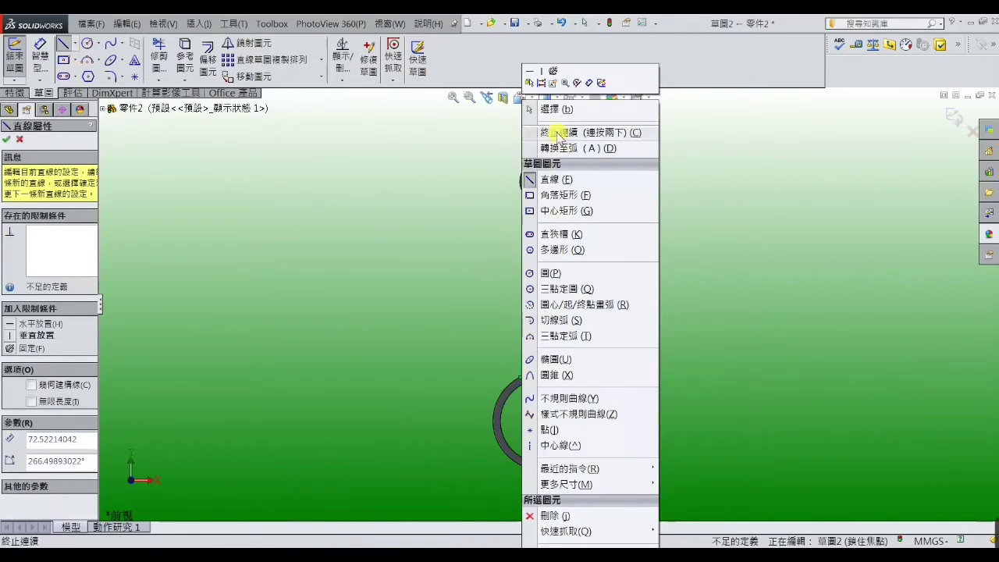
{"action": "left_click", "coordinate": [557, 117]}
Select the upper and lower rings to check their size and centre distance
{"action": "scroll", "coordinate": [566, 242], "scroll_direction": "down", "scroll_amount": 2}
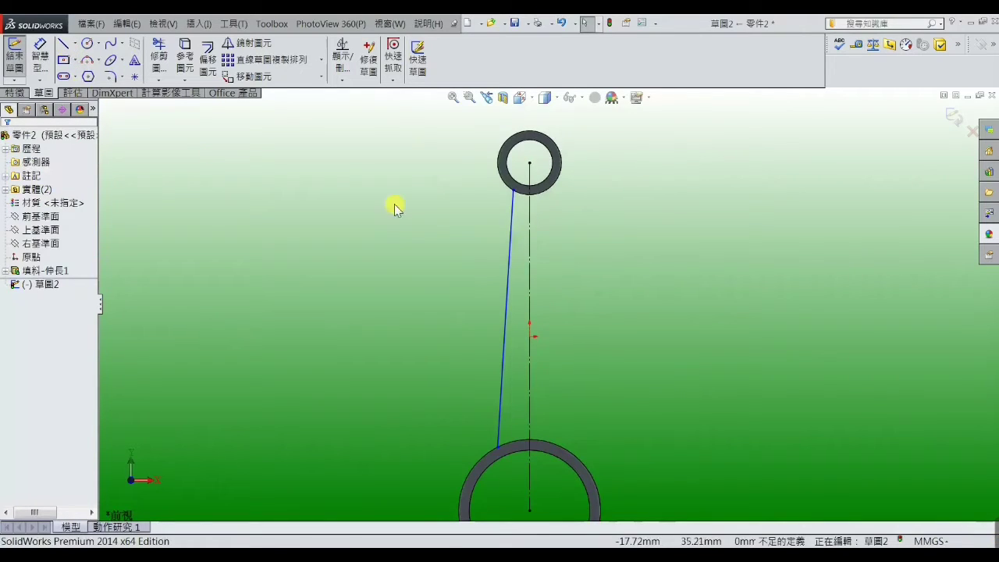
{"action": "left_click", "coordinate": [544, 195]}
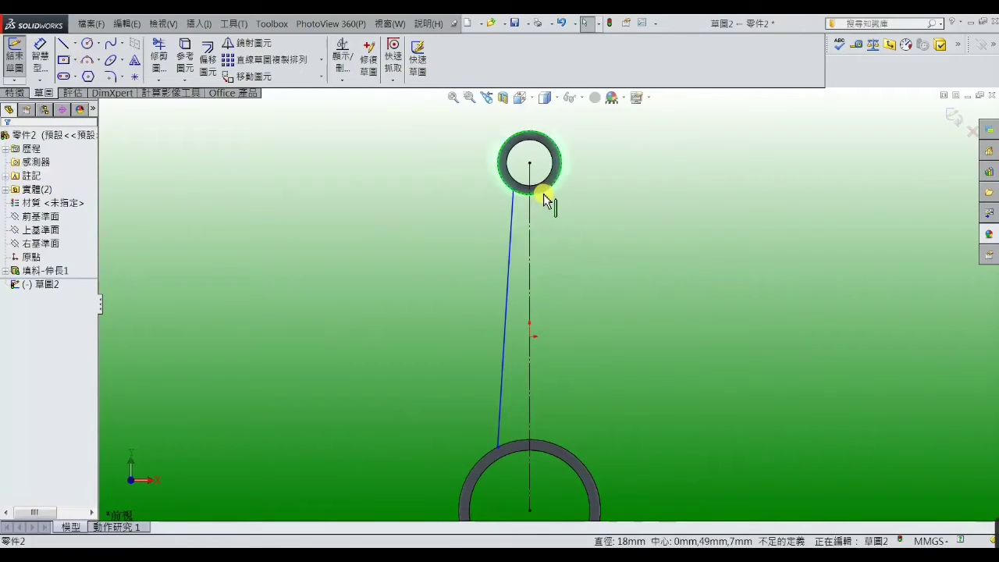
{"action": "left_click", "coordinate": [551, 445], "text": "ctrl"}
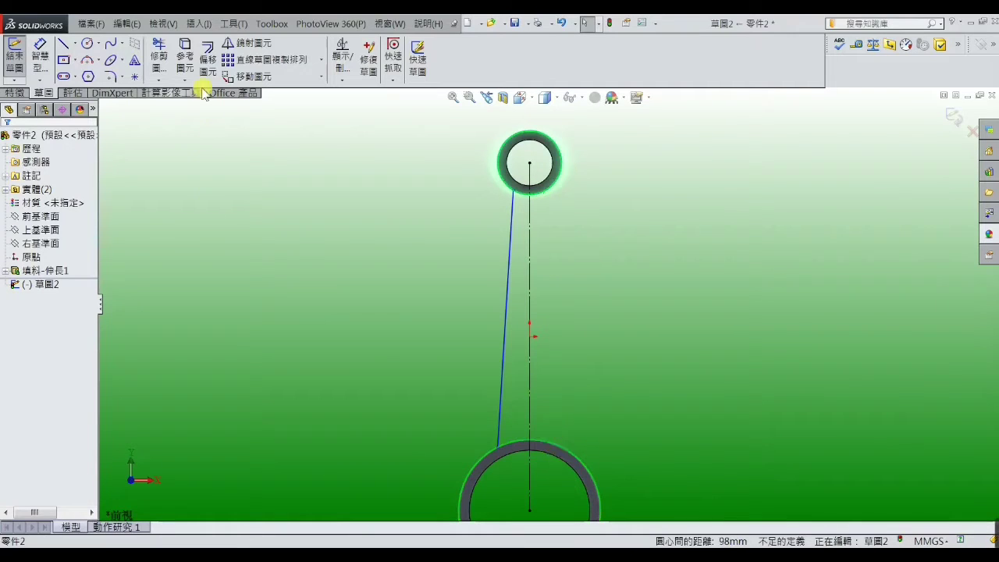
{"action": "left_click", "coordinate": [185, 55]}
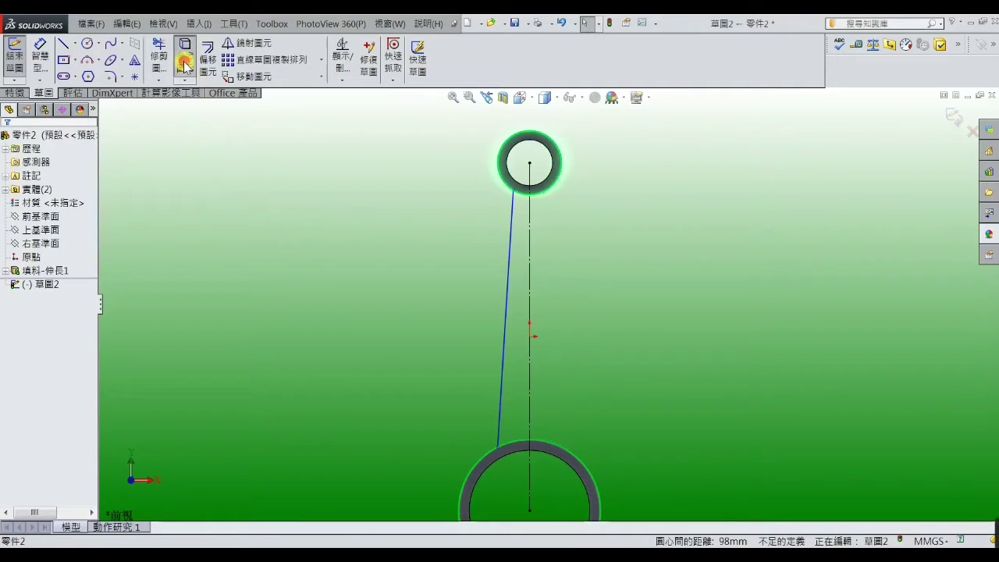
Draw a short horizontal line from the slanted line to the centreline just below the upper ring
{"action": "left_click", "coordinate": [63, 49]}
{"action": "scroll", "coordinate": [537, 217], "scroll_direction": "down", "scroll_amount": 3}
{"action": "scroll", "coordinate": [500, 225], "scroll_direction": "down", "scroll_amount": 1}
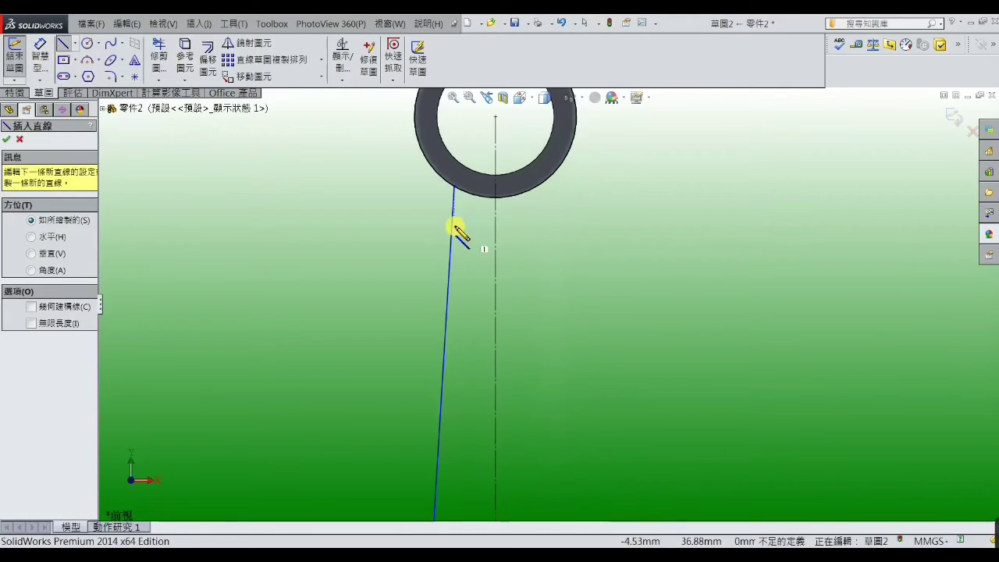
{"action": "left_click", "coordinate": [453, 227]}
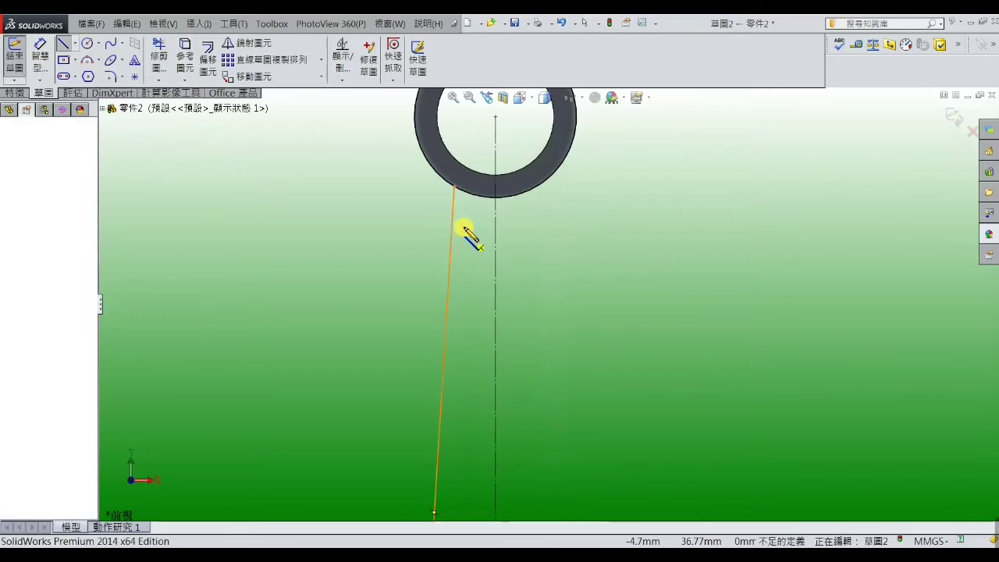
{"action": "left_click", "coordinate": [496, 227]}
{"action": "right_click", "coordinate": [495, 227]}
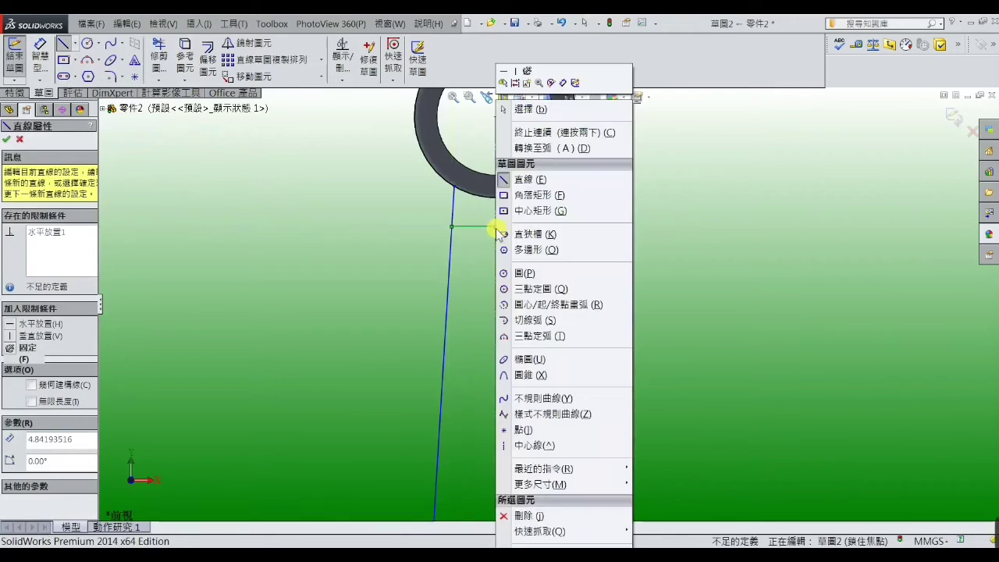
{"action": "left_click", "coordinate": [524, 108]}
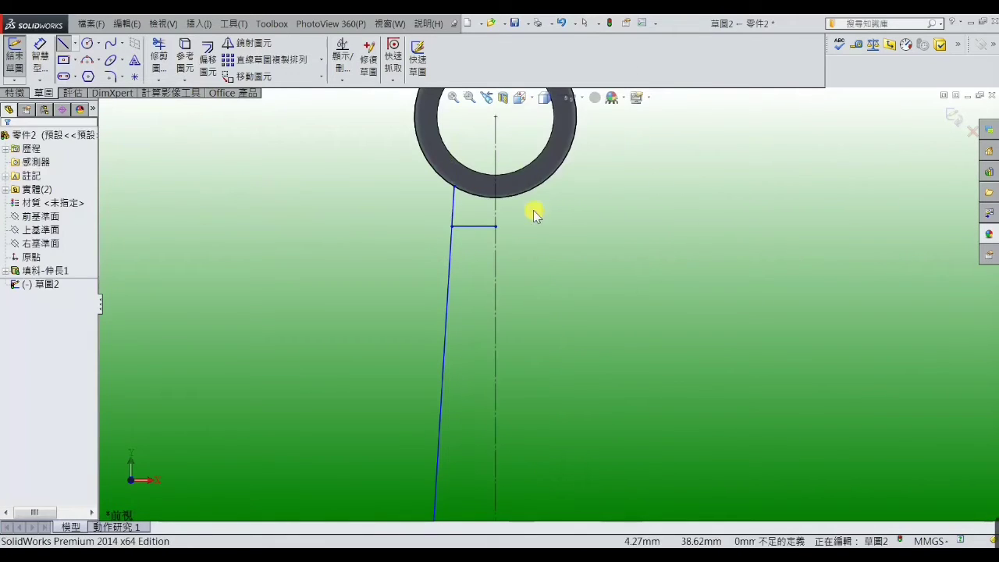
{"action": "left_click", "coordinate": [477, 228]}
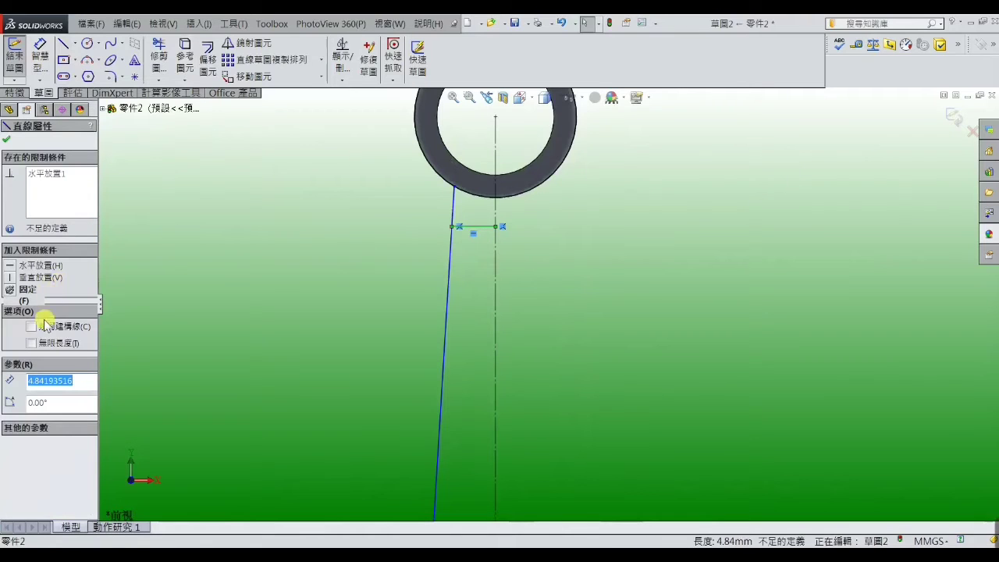
{"action": "key", "text": "Escape"}
{"action": "scroll", "coordinate": [539, 319], "scroll_direction": "up", "scroll_amount": 4}
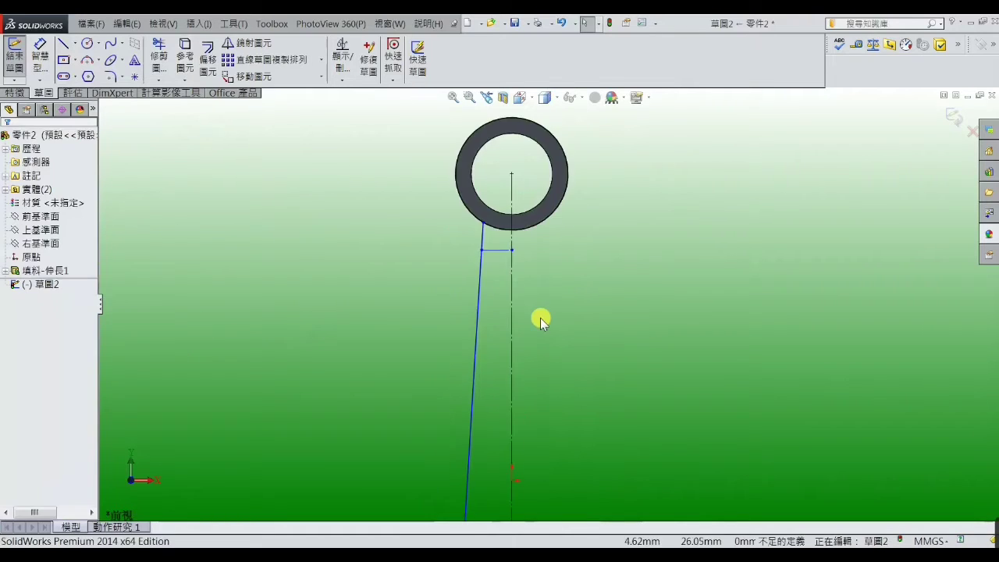
{"action": "scroll", "coordinate": [533, 424], "scroll_direction": "up", "scroll_amount": 2}
{"action": "scroll", "coordinate": [535, 424], "scroll_direction": "down", "scroll_amount": 3}
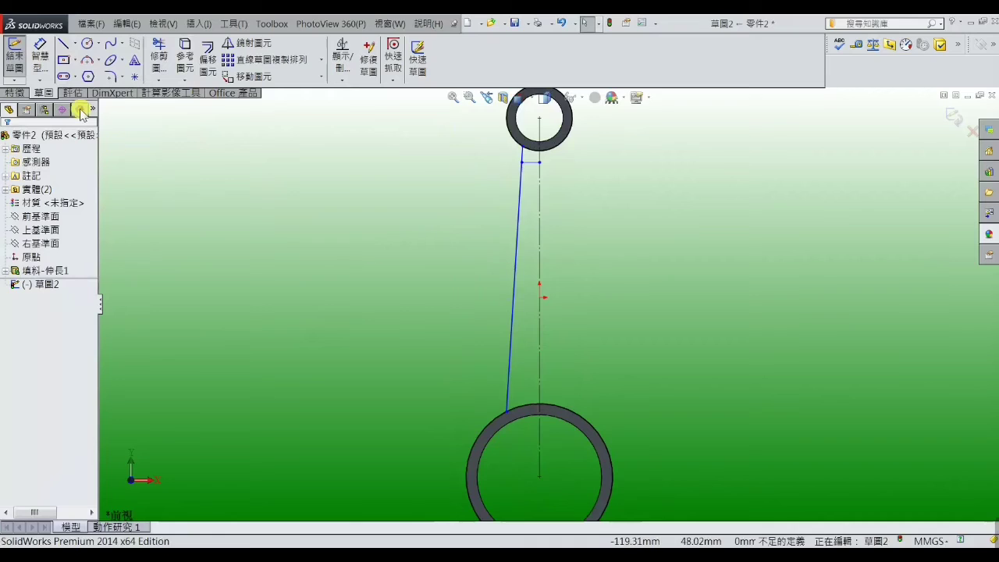
Draw a second short horizontal line near the lower ring and make it construction geometry
{"action": "left_click", "coordinate": [67, 46]}
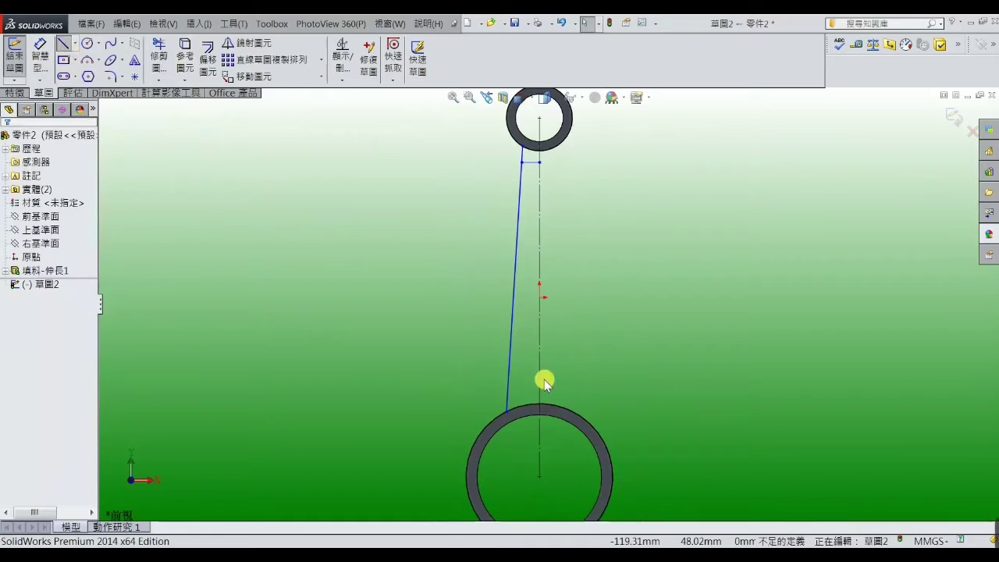
{"action": "left_click", "coordinate": [511, 337]}
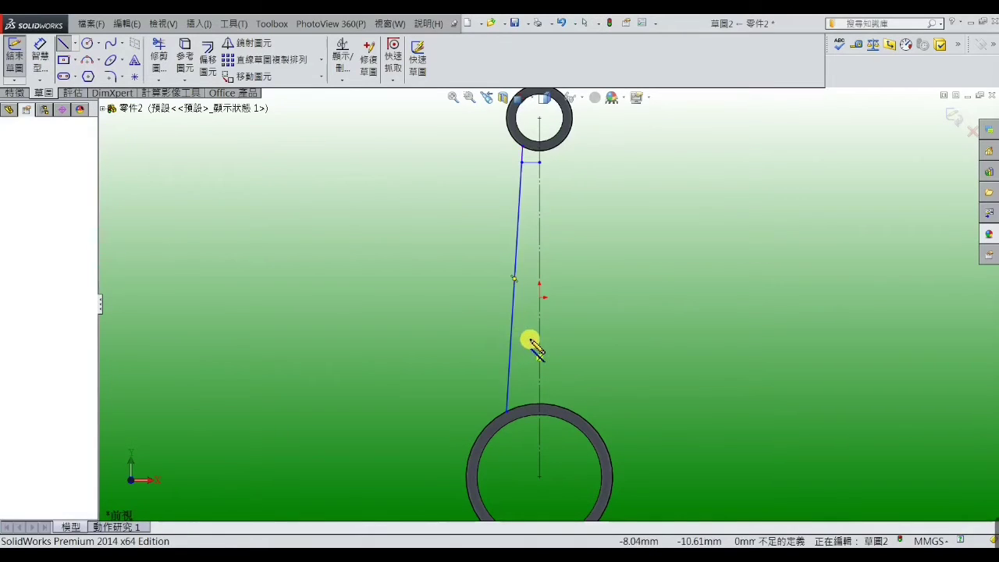
{"action": "left_click", "coordinate": [539, 337]}
{"action": "right_click", "coordinate": [540, 336]}
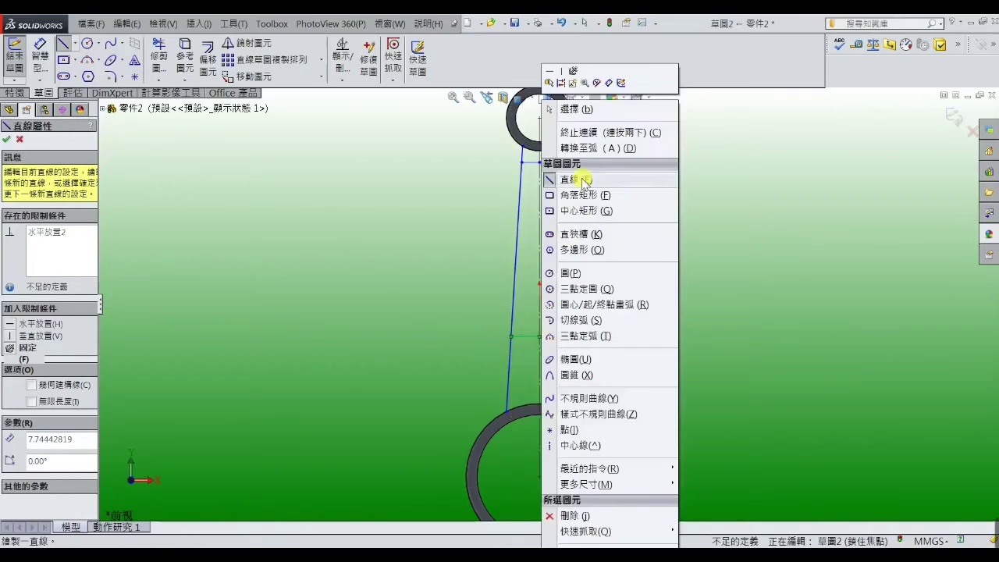
{"action": "left_click", "coordinate": [576, 109]}
{"action": "left_click", "coordinate": [527, 337]}
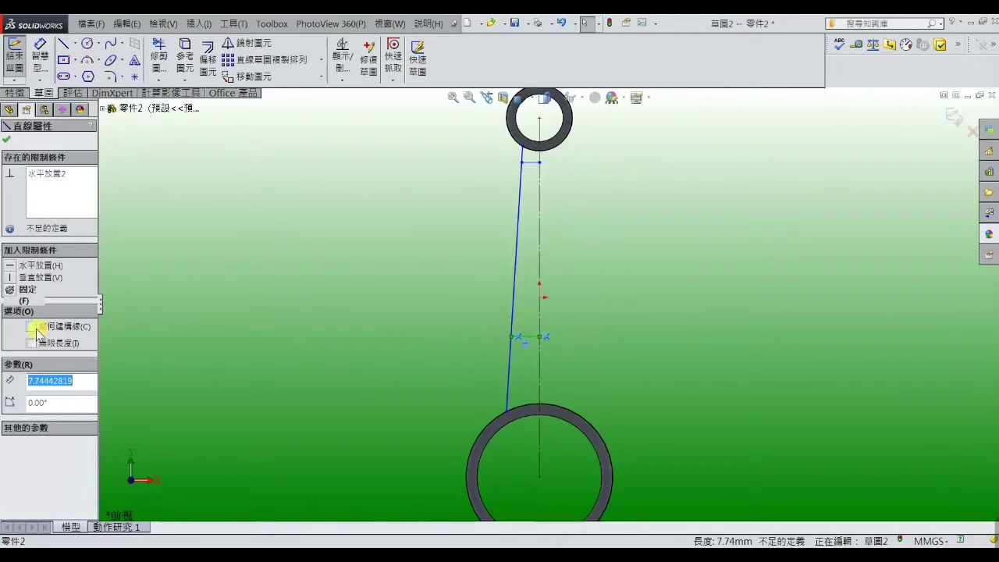
{"action": "left_click", "coordinate": [33, 328]}
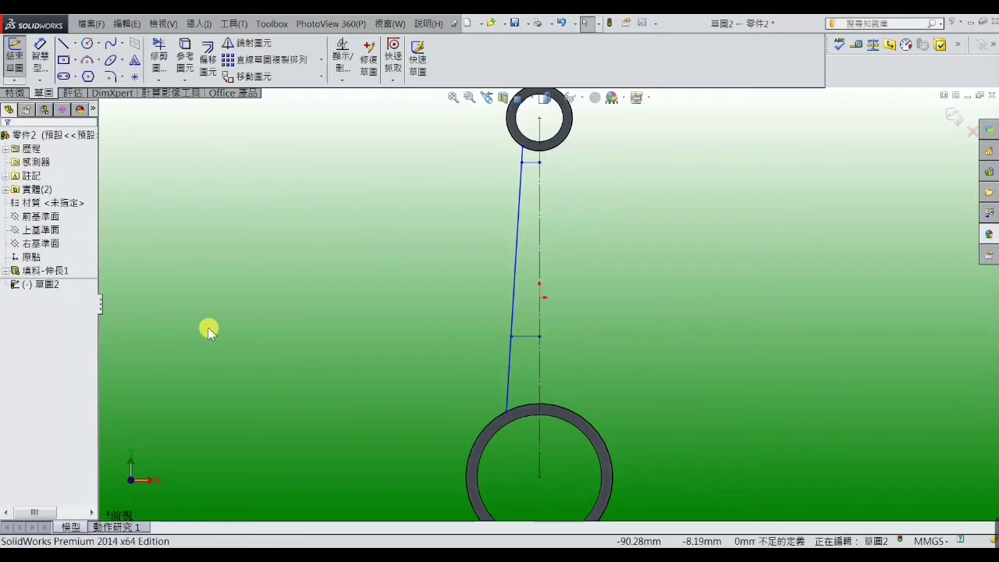
{"action": "left_click", "coordinate": [522, 339]}
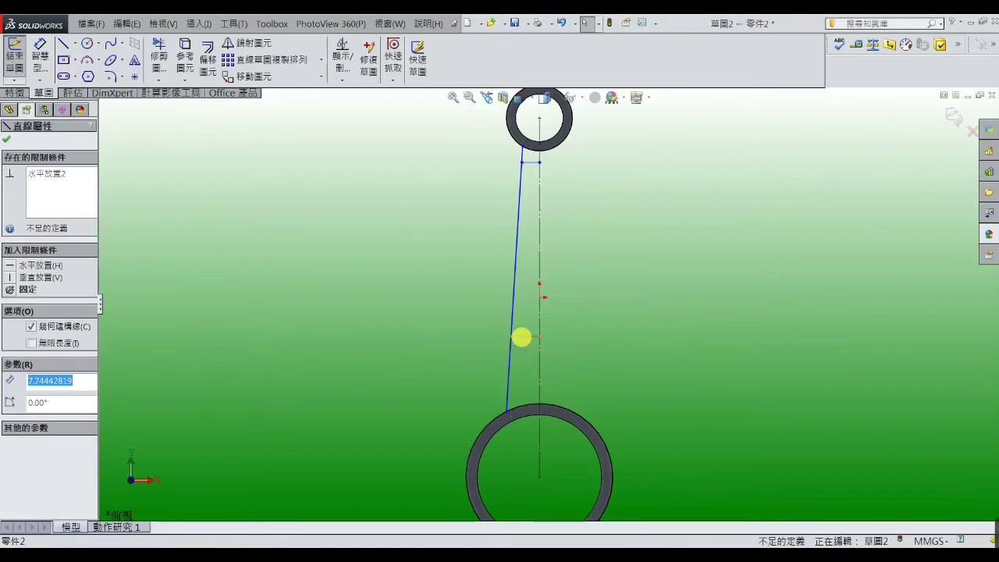
{"action": "left_click", "coordinate": [531, 163], "text": "ctrl"}
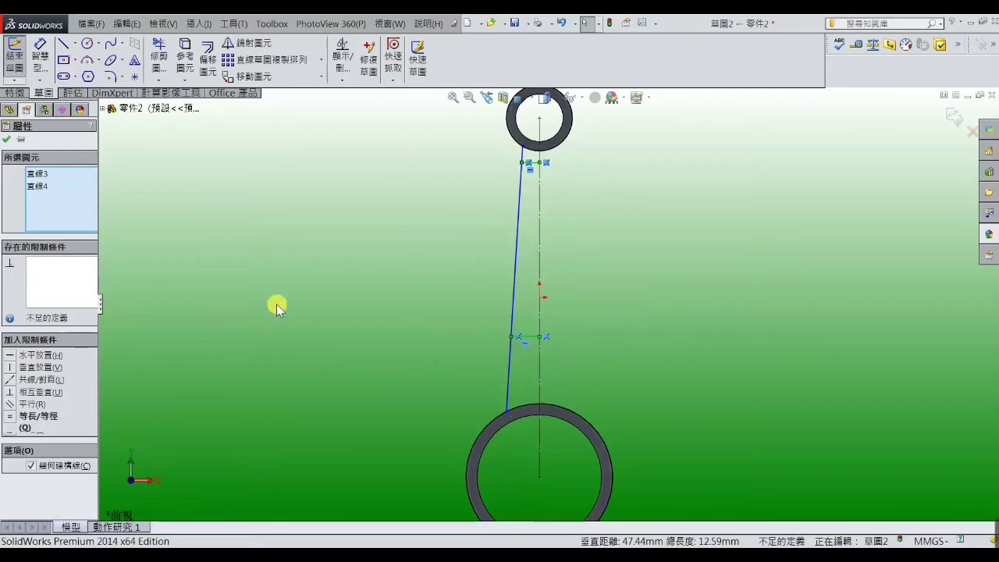
{"action": "left_click", "coordinate": [222, 291]}
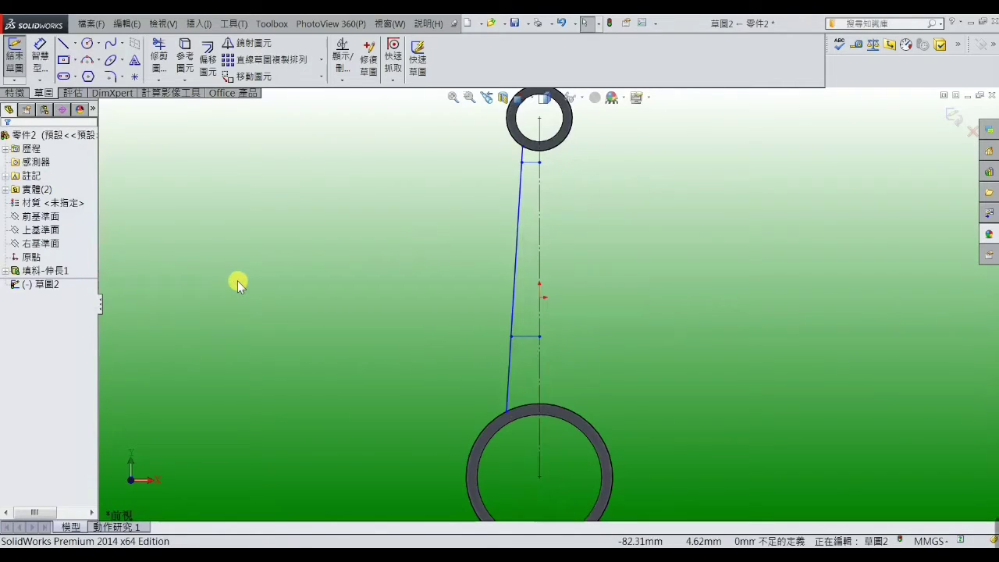
{"action": "left_click", "coordinate": [40, 56]}
Dimension the upper horizontal line 11.50 below the upper ring's centre
{"action": "scroll", "coordinate": [530, 175], "scroll_direction": "down", "scroll_amount": 2}
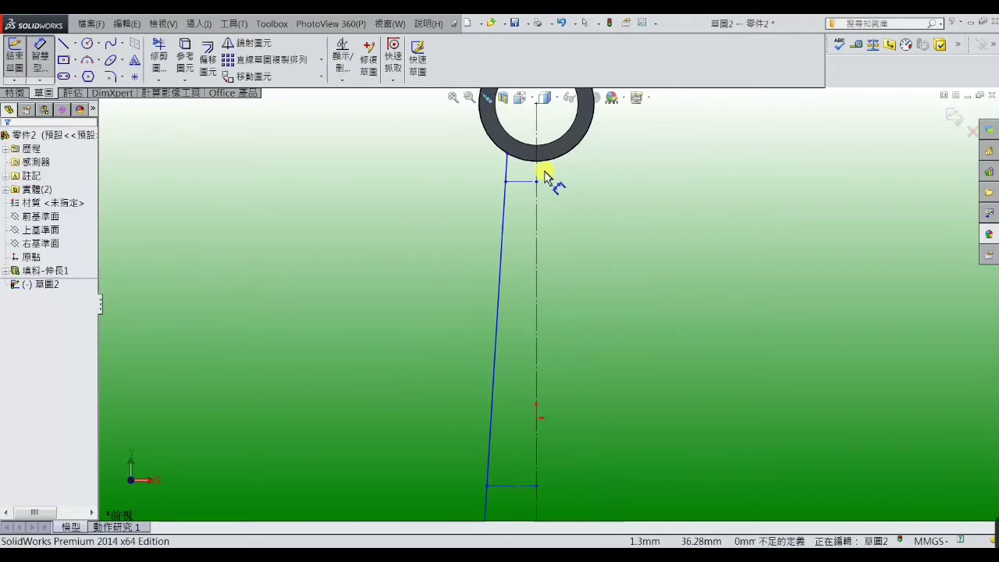
{"action": "scroll", "coordinate": [549, 139], "scroll_direction": "up", "scroll_amount": 2}
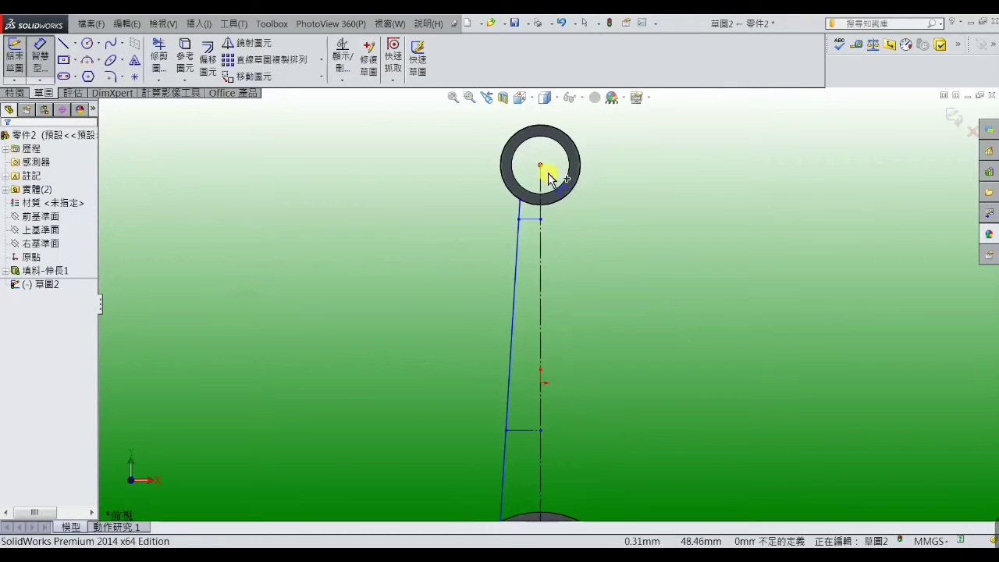
{"action": "left_click", "coordinate": [542, 167]}
{"action": "left_click", "coordinate": [537, 218]}
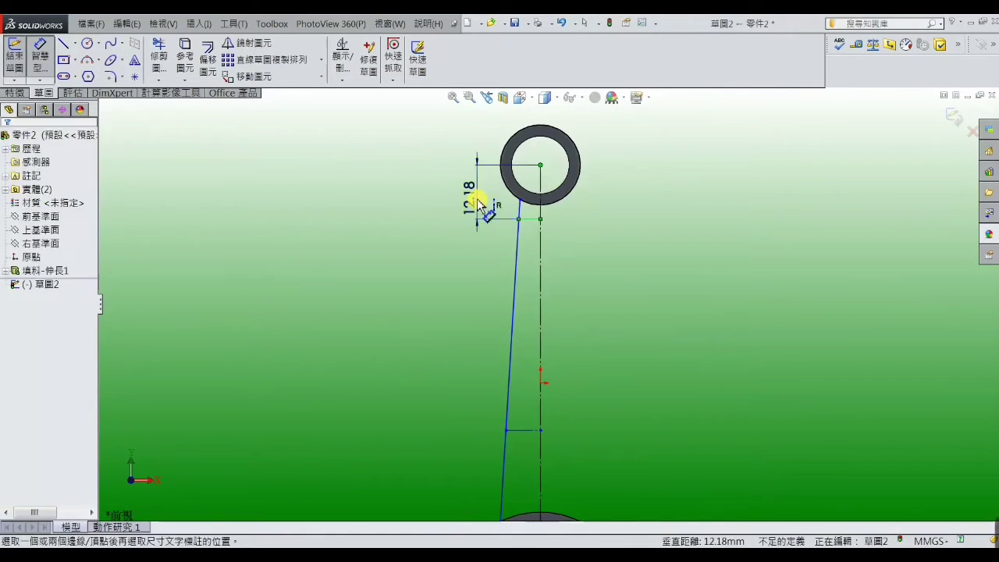
{"action": "left_click", "coordinate": [478, 203]}
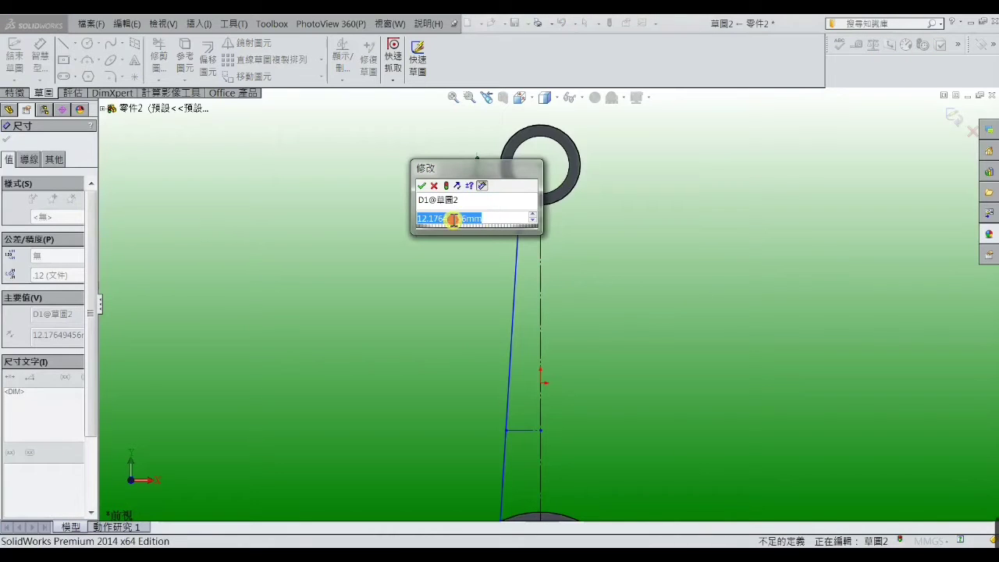
{"action": "type", "text": "11.5"}
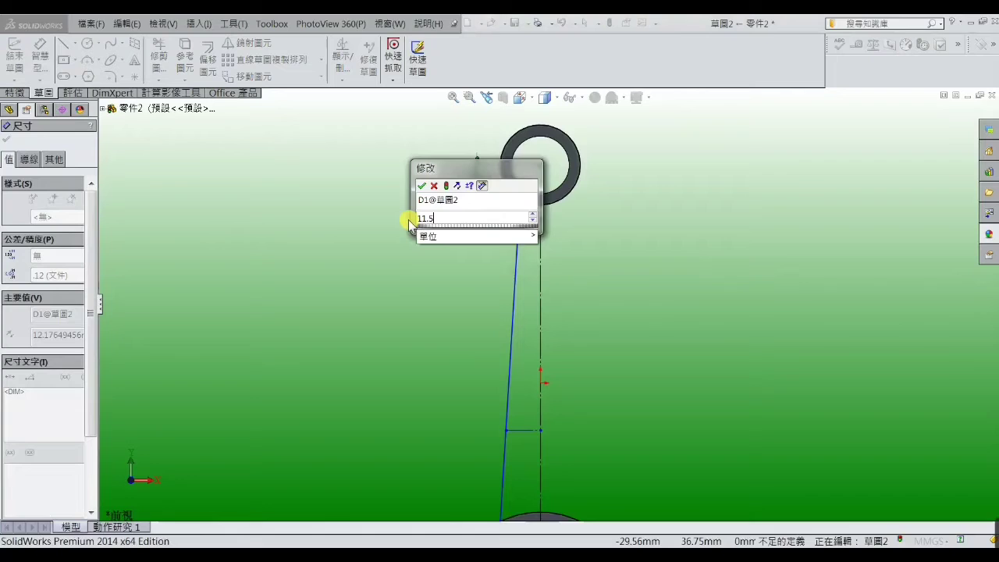
{"action": "key", "text": "Return"}
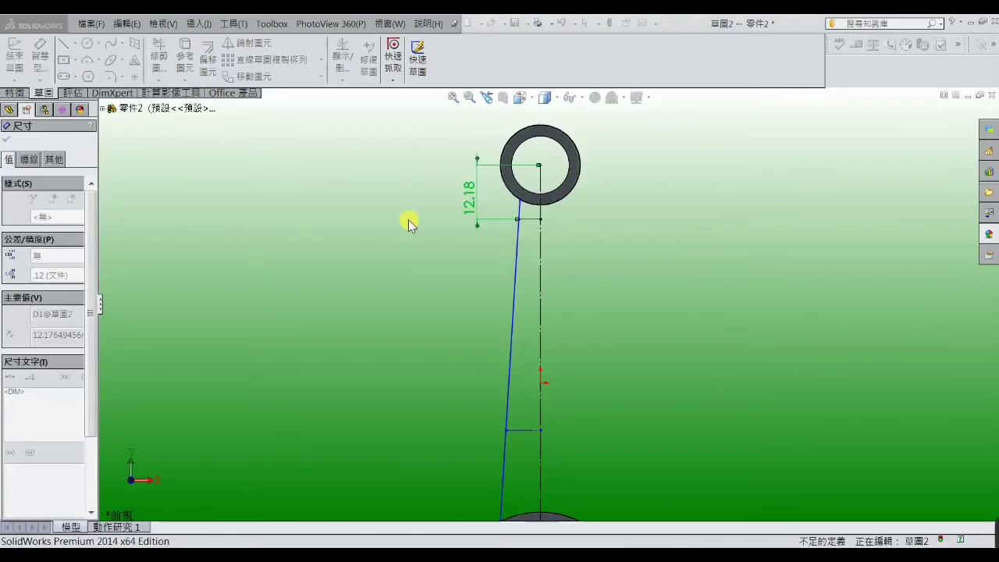
Set the top width from the slanted edge to the centreline to 11
{"action": "scroll", "coordinate": [578, 242], "scroll_direction": "down", "scroll_amount": 2}
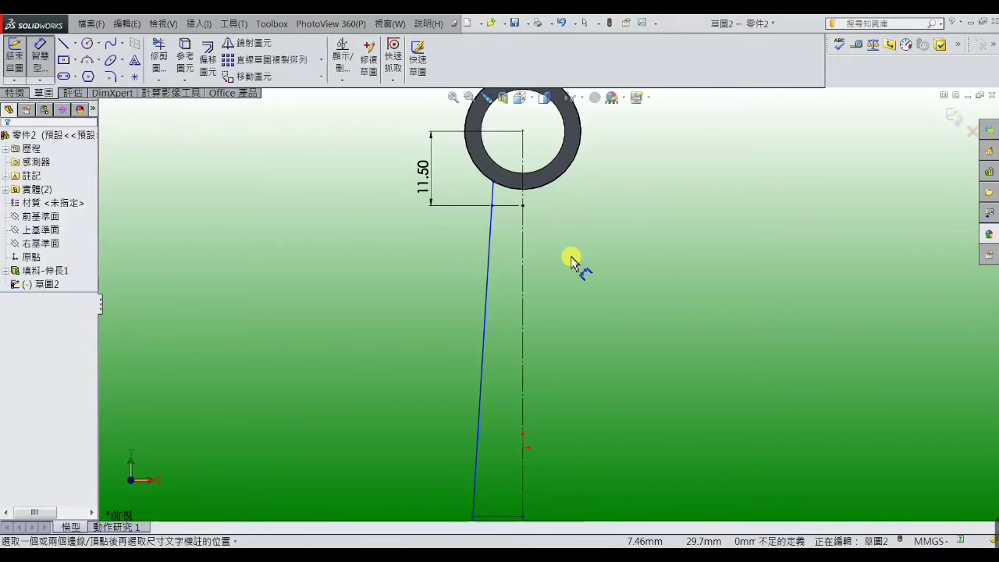
{"action": "left_click", "coordinate": [493, 207]}
{"action": "left_click", "coordinate": [522, 219]}
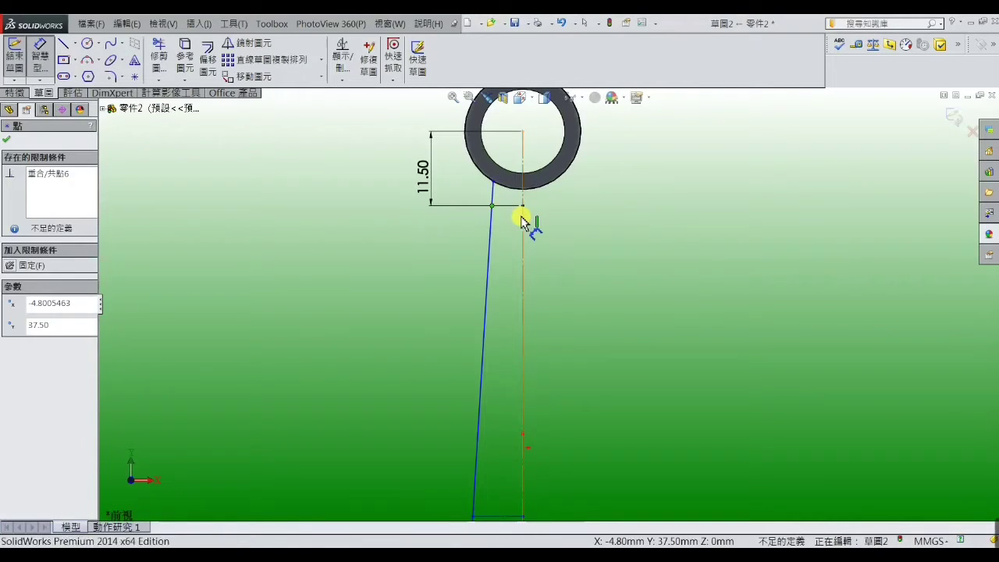
{"action": "left_click", "coordinate": [536, 221]}
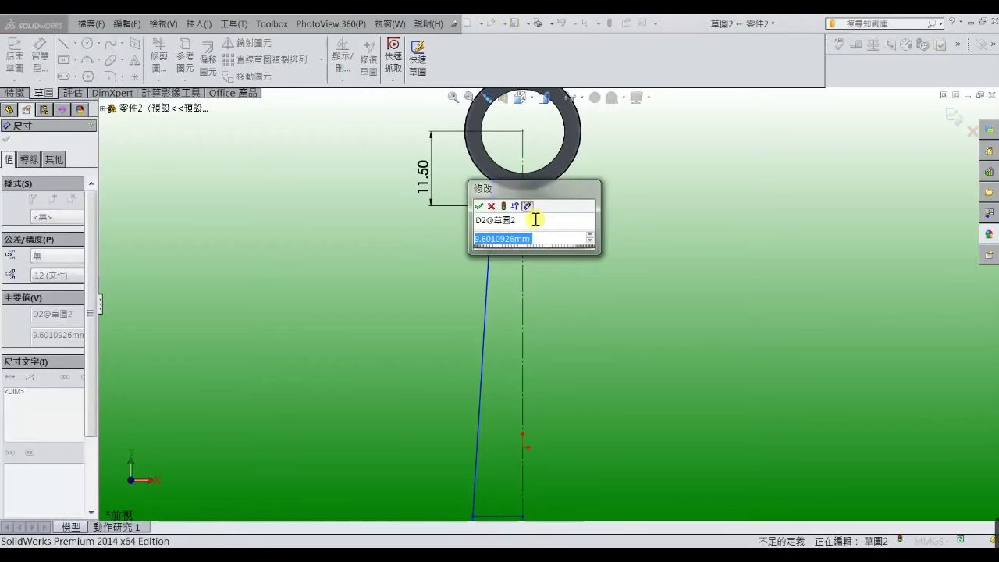
{"action": "left_click", "coordinate": [537, 234]}
{"action": "left_click_drag", "start_coordinate": [540, 243], "coordinate": [475, 245]}
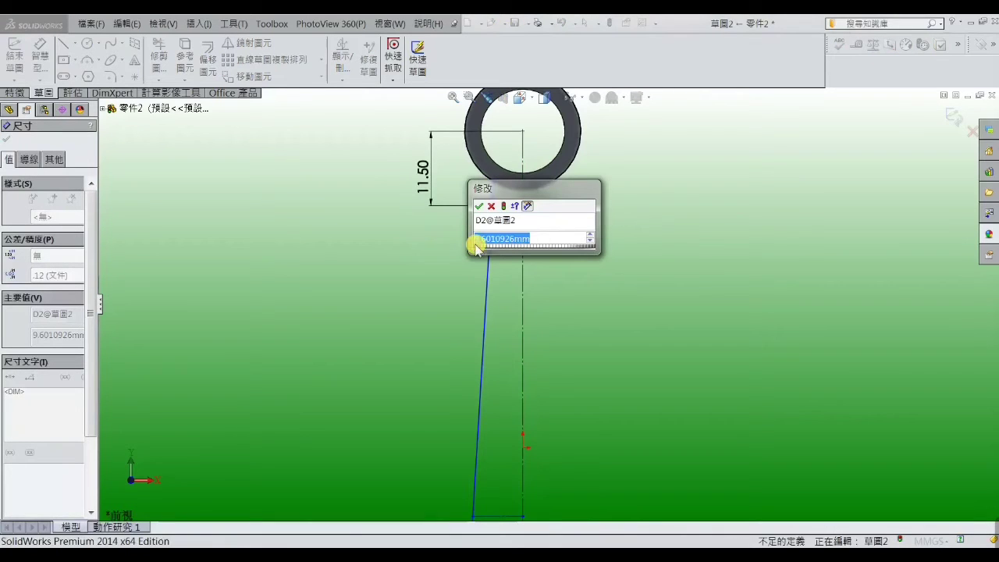
{"action": "key", "text": "BackSpace"}
{"action": "type", "text": "1"}
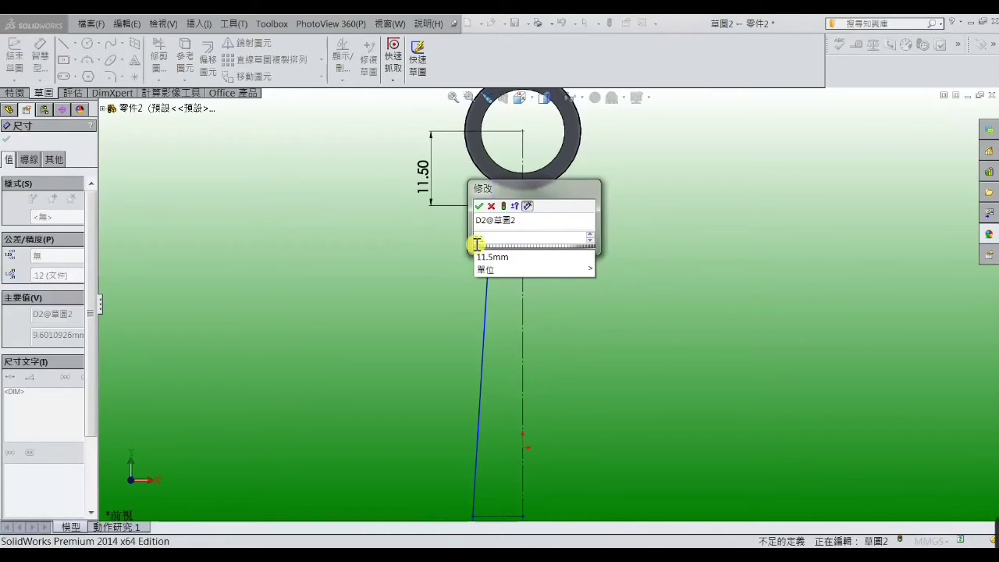
{"action": "key", "text": "Return"}
Place the horizontal construction line 42 above the big-end centre
{"action": "scroll", "coordinate": [538, 320], "scroll_direction": "up", "scroll_amount": 4}
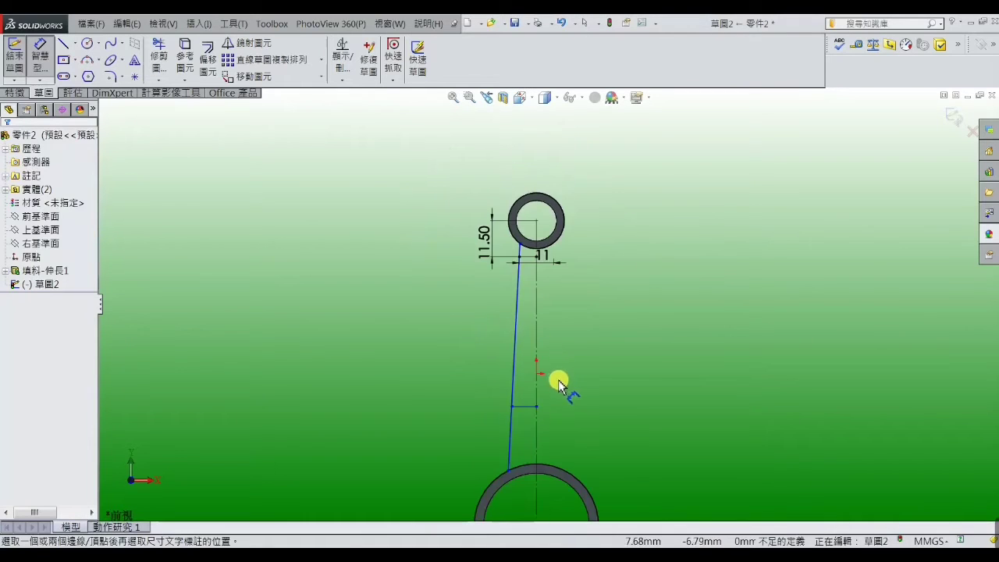
{"action": "scroll", "coordinate": [559, 383], "scroll_direction": "up", "scroll_amount": 2}
{"action": "scroll", "coordinate": [546, 387], "scroll_direction": "down", "scroll_amount": 3}
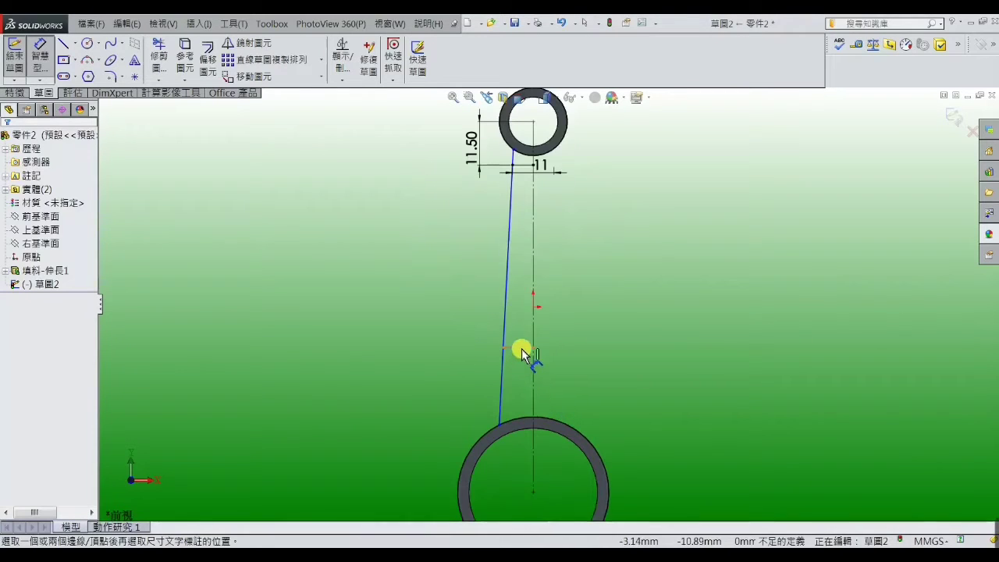
{"action": "left_click", "coordinate": [522, 349]}
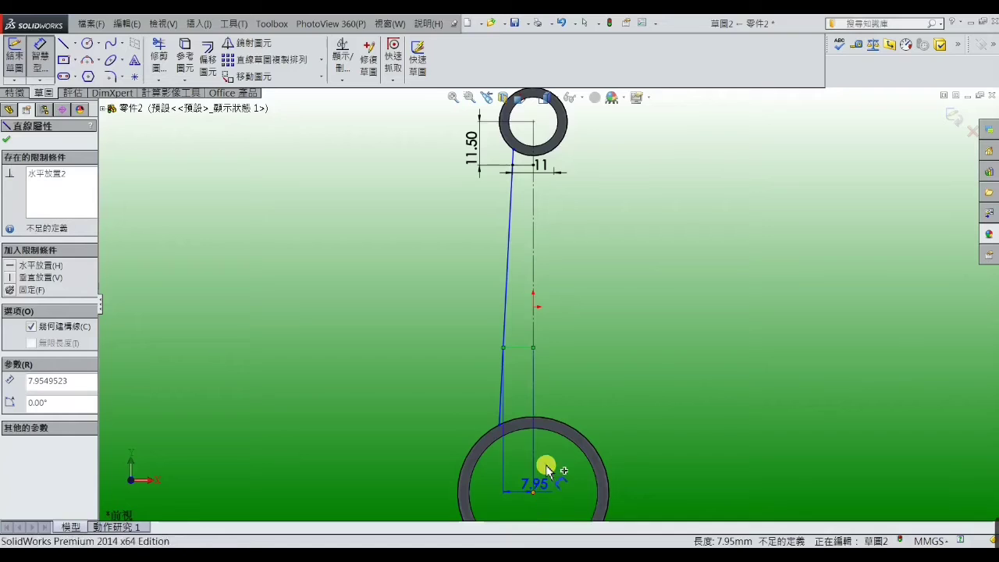
{"action": "left_click", "coordinate": [533, 490]}
{"action": "left_click", "coordinate": [551, 453]}
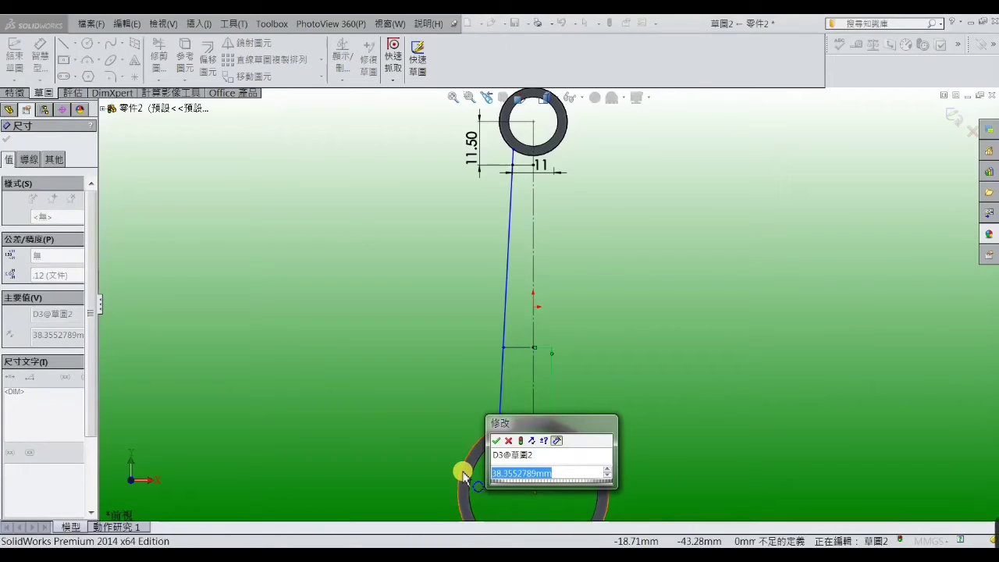
{"action": "type", "text": "42"}
{"action": "key", "text": "Return"}
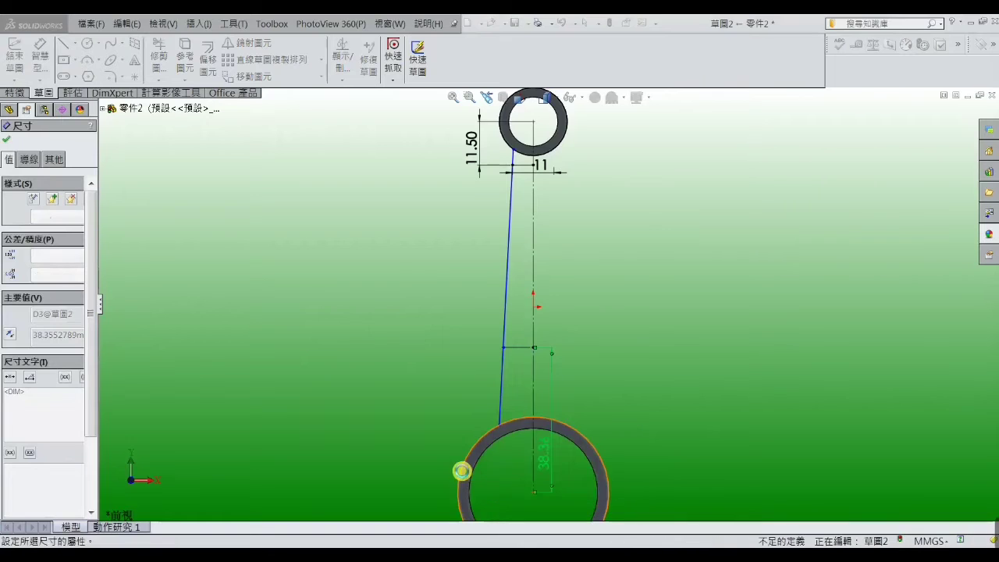
Set the lower shank width at that line to 14
{"action": "scroll", "coordinate": [520, 343], "scroll_direction": "down", "scroll_amount": 2}
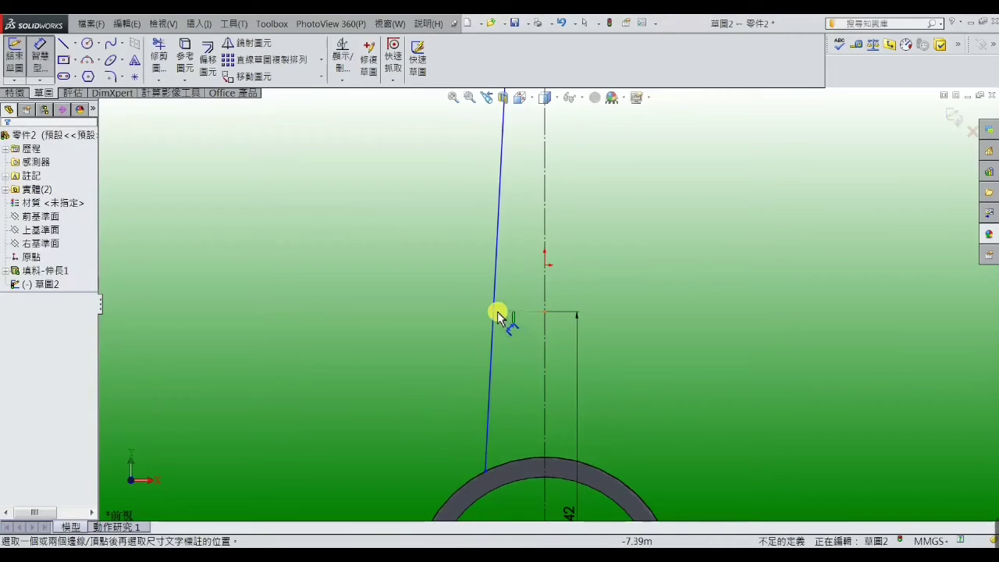
{"action": "left_click", "coordinate": [493, 311]}
{"action": "left_click", "coordinate": [547, 322]}
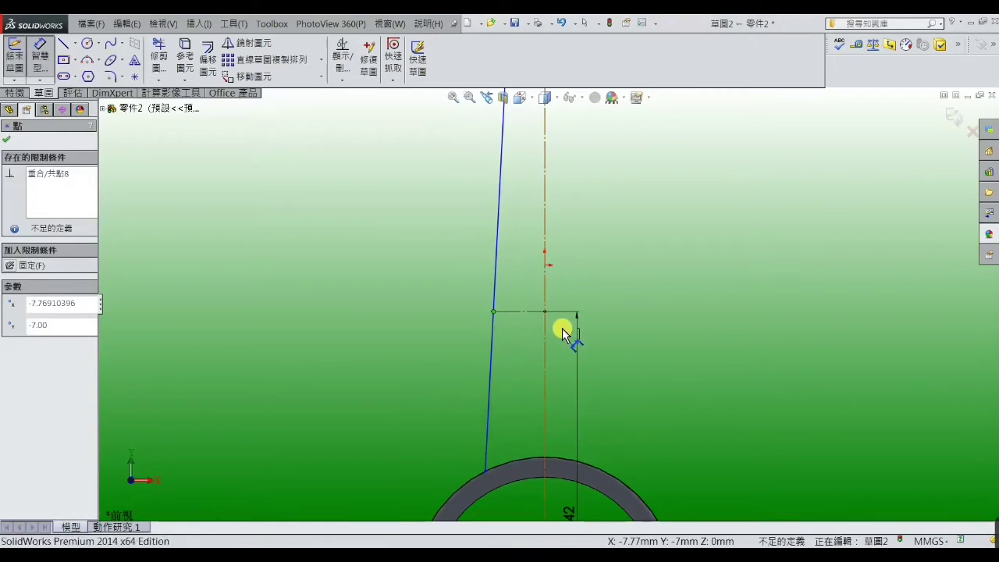
{"action": "left_click", "coordinate": [562, 328]}
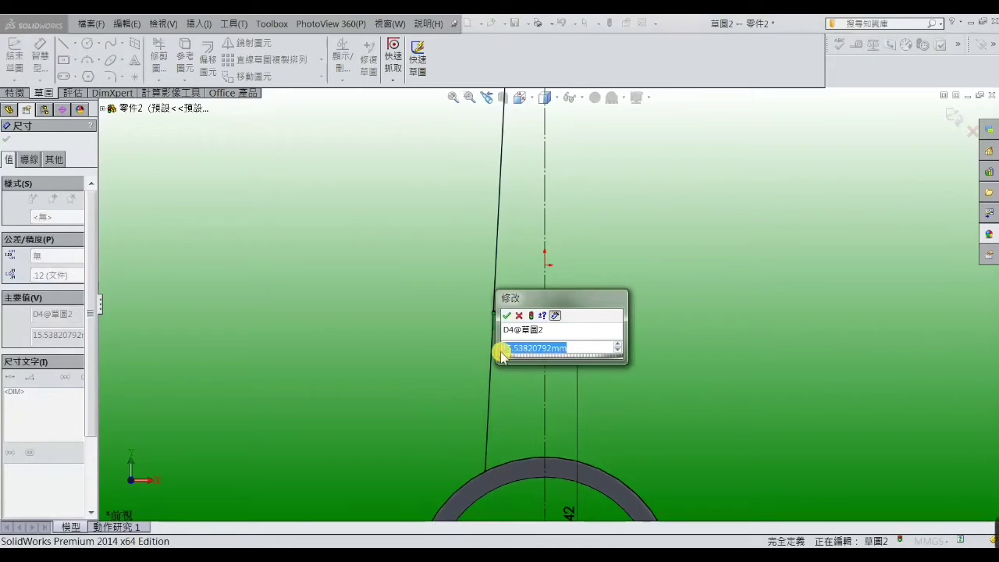
{"action": "type", "text": "14"}
{"action": "key", "text": "Return"}
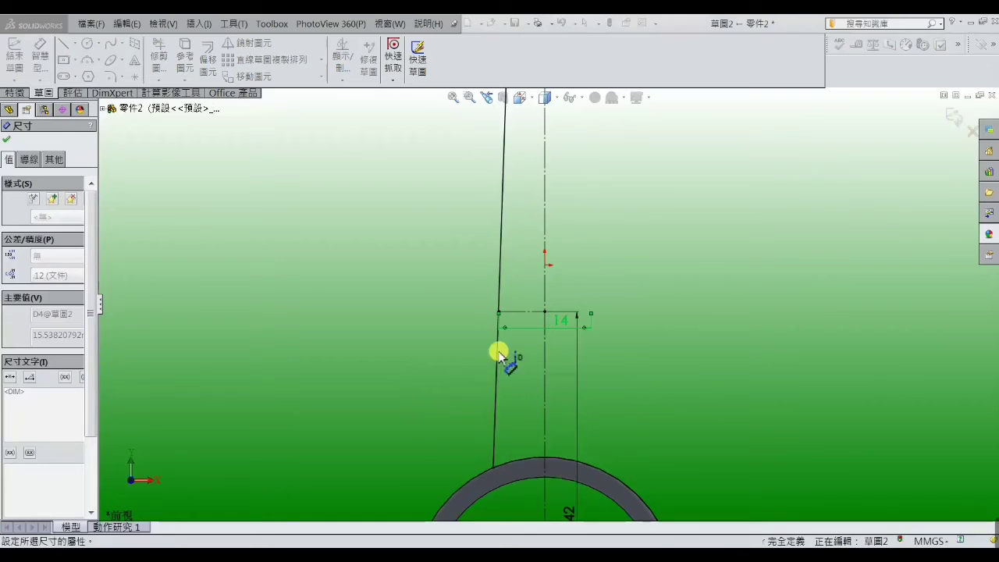
{"action": "scroll", "coordinate": [439, 245], "scroll_direction": "up", "scroll_amount": 3}
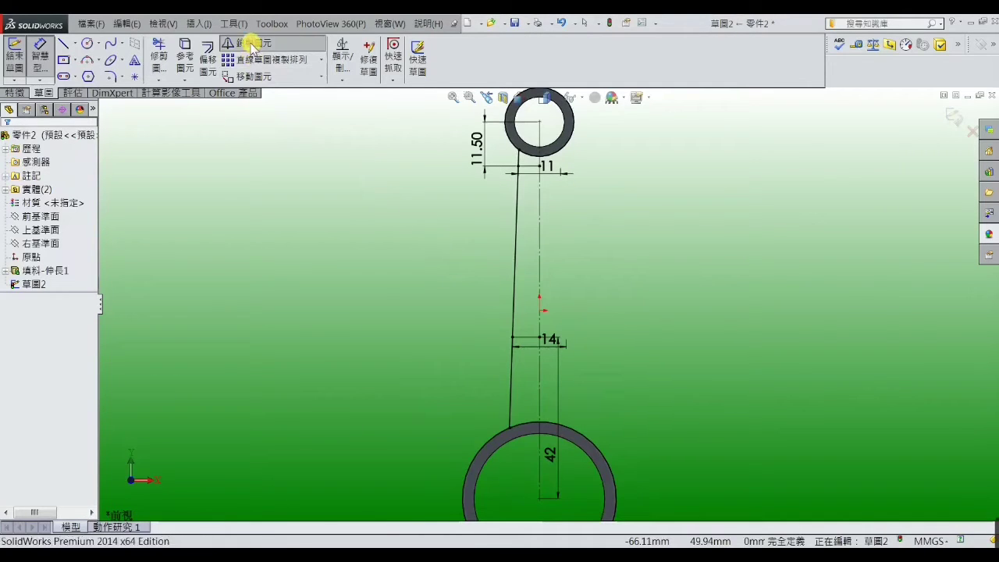
Mirror the left shank edge about the vertical centreline, then leave the sketch tools
{"action": "left_click", "coordinate": [246, 43]}
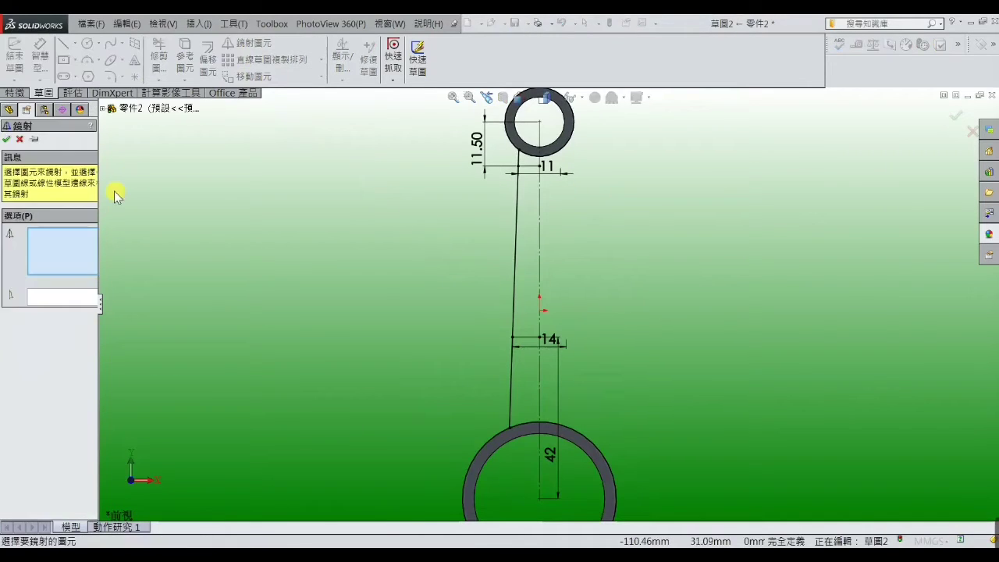
{"action": "left_click", "coordinate": [514, 282]}
{"action": "left_click", "coordinate": [77, 296]}
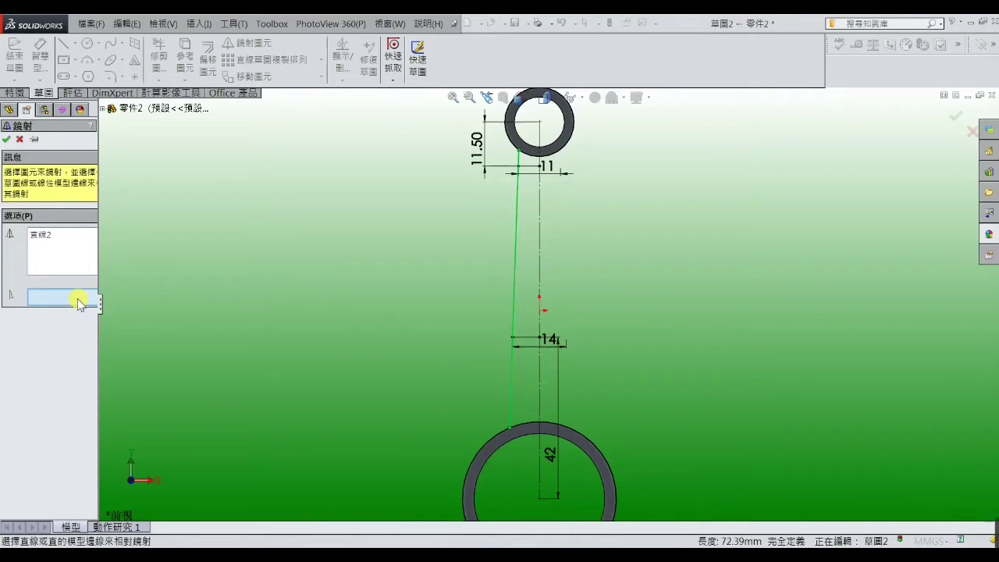
{"action": "left_click", "coordinate": [539, 258]}
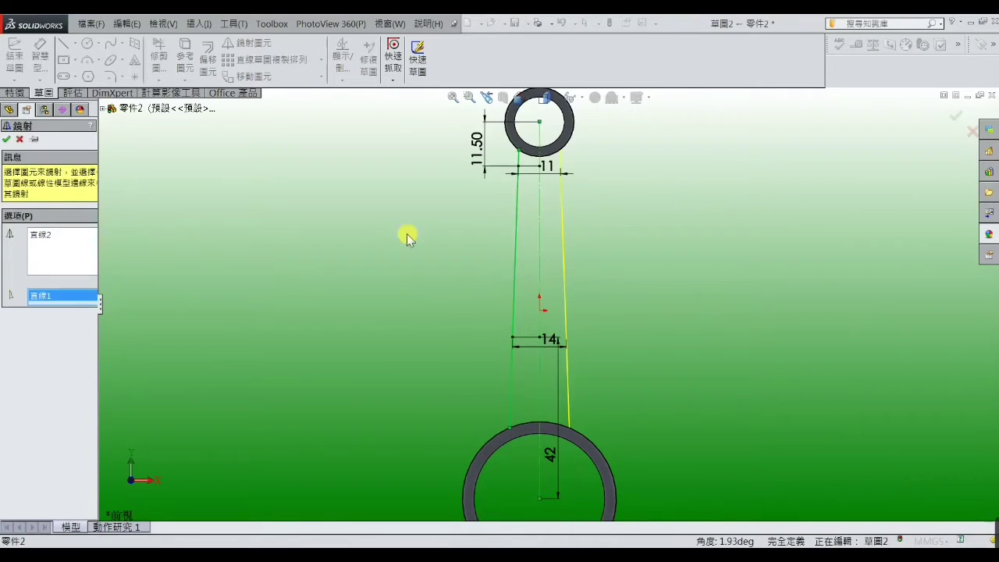
{"action": "left_click", "coordinate": [7, 139]}
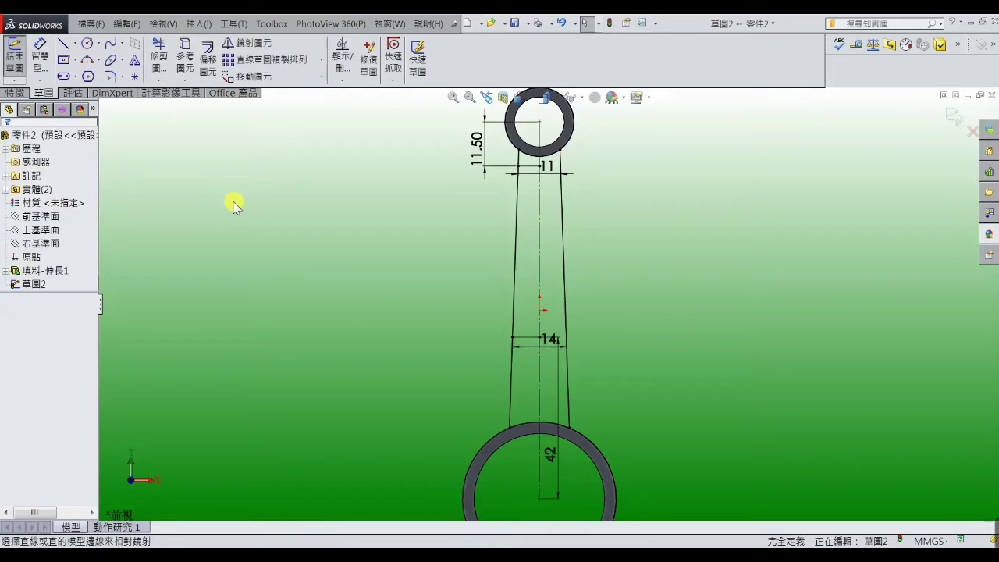
{"action": "left_click", "coordinate": [158, 57]}
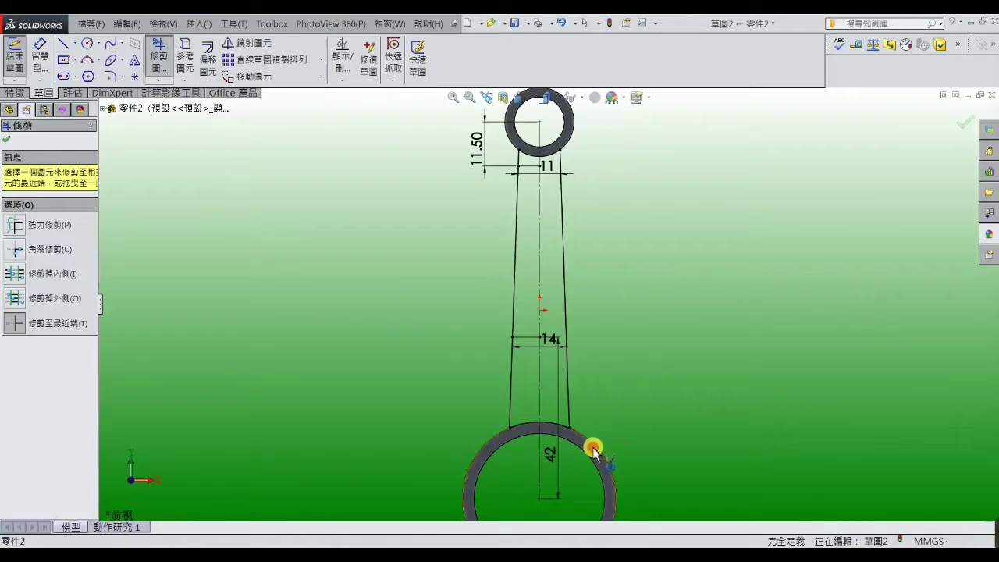
{"action": "left_click", "coordinate": [20, 93]}
{"action": "key", "text": "Escape"}
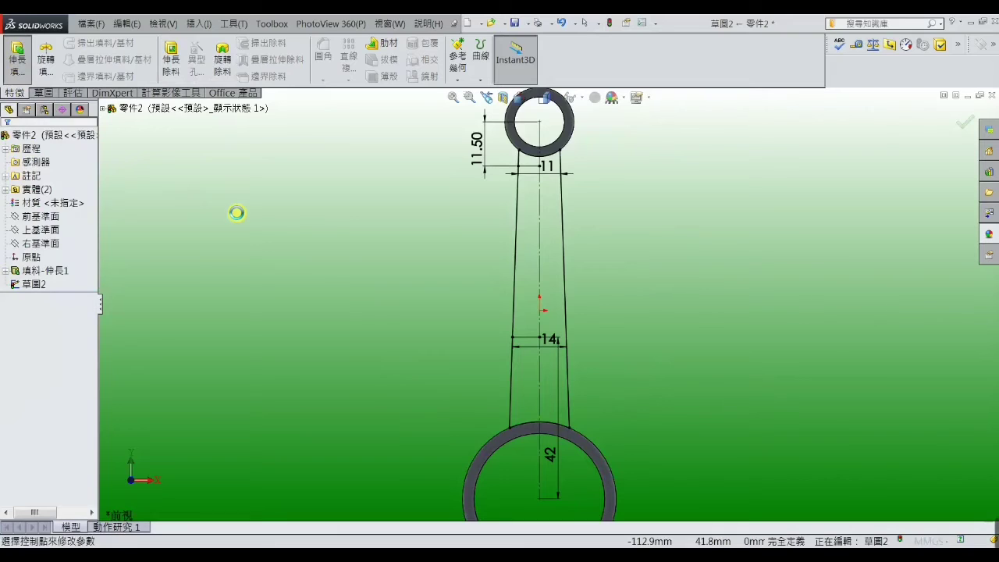
Extrude the shank sketch 8 mm mid-plane to join both rings, then view it in 3D
{"action": "left_click", "coordinate": [74, 214]}
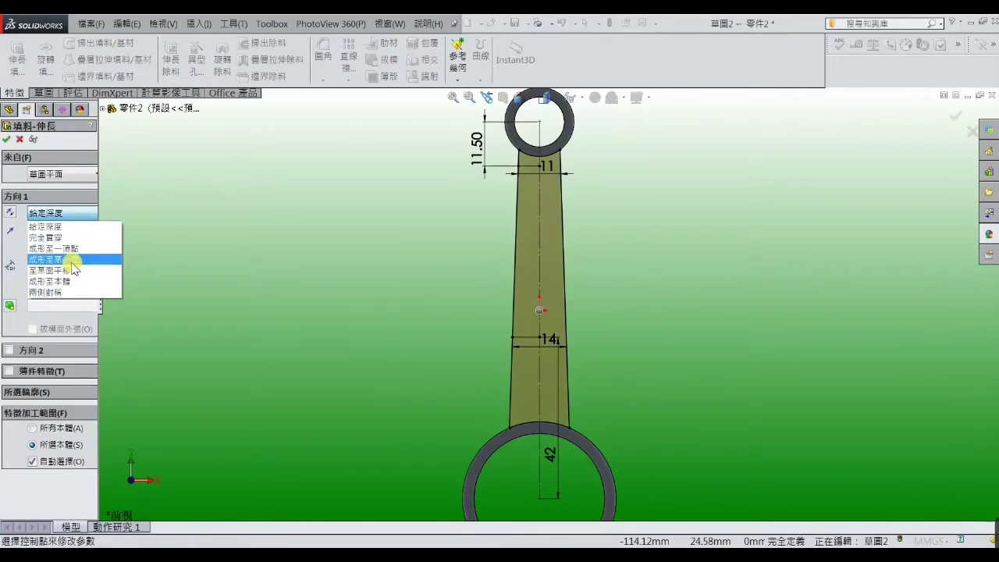
{"action": "left_click", "coordinate": [67, 286]}
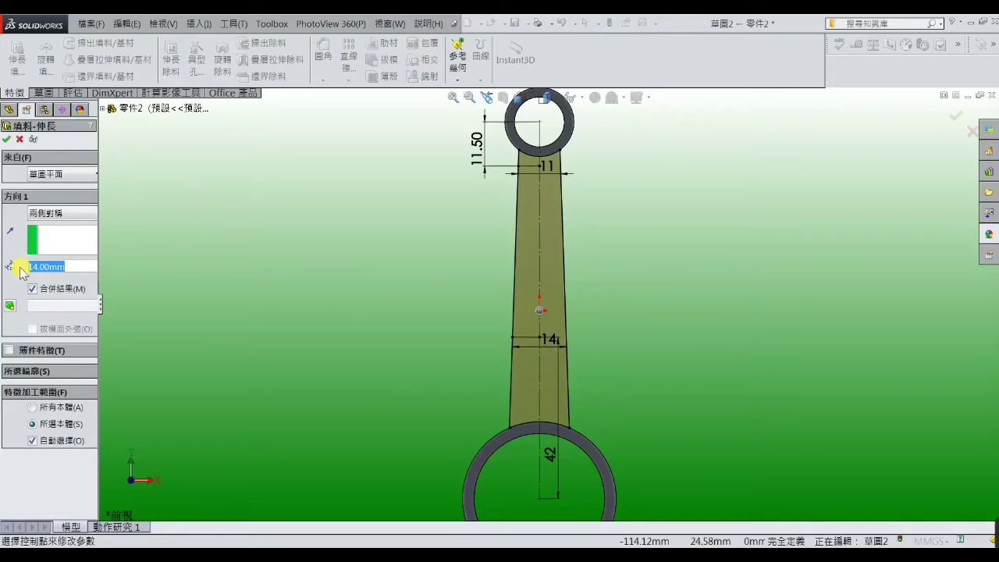
{"action": "type", "text": "3"}
{"action": "key", "text": "Return"}
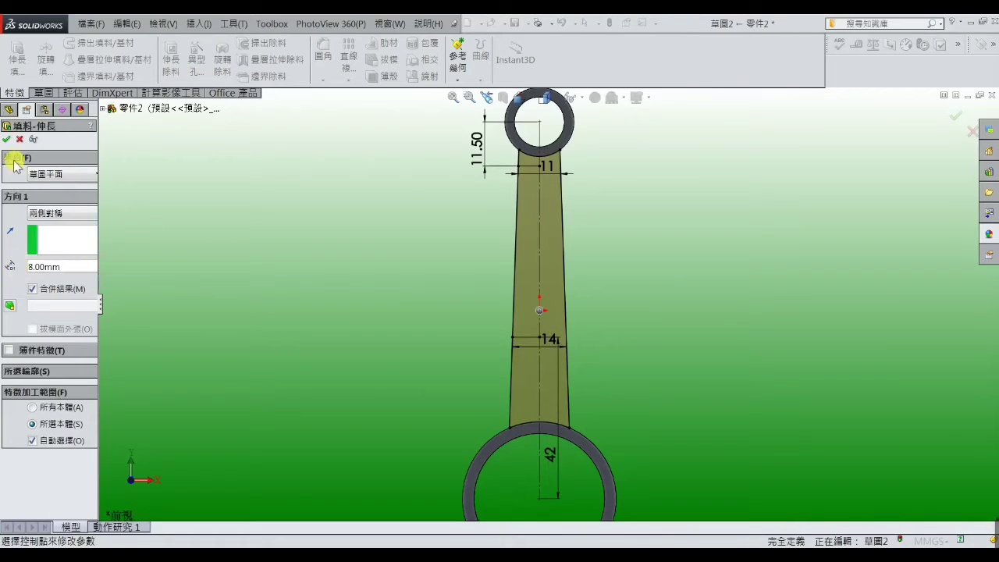
{"action": "left_click", "coordinate": [7, 139]}
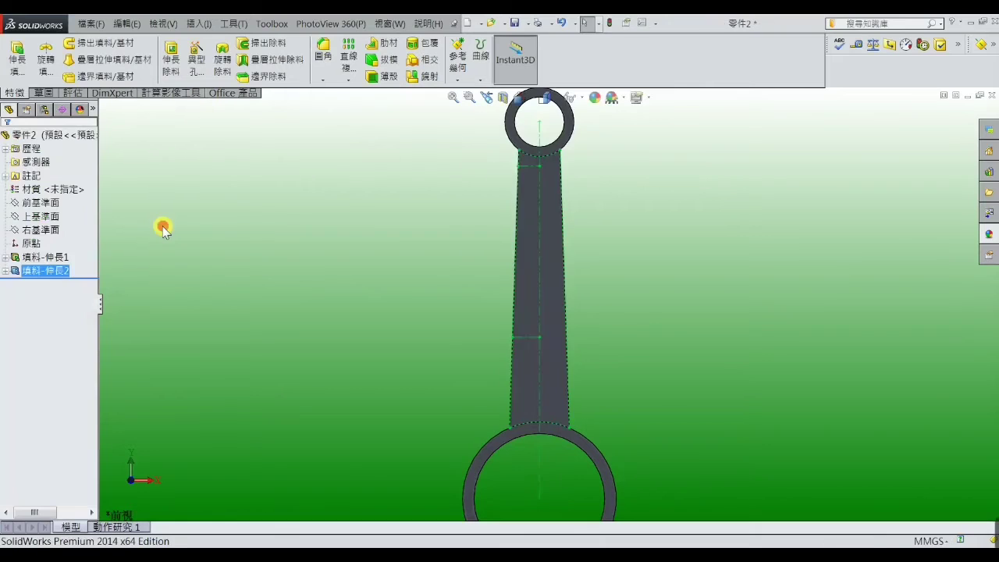
{"action": "mouse_move", "coordinate": [203, 270]}
{"action": "middle_mouse_down"}
{"action": "mouse_move", "coordinate": [385, 274]}
{"action": "mouse_move", "coordinate": [326, 310]}
{"action": "mouse_move", "coordinate": [350, 272]}
{"action": "middle_mouse_up"}
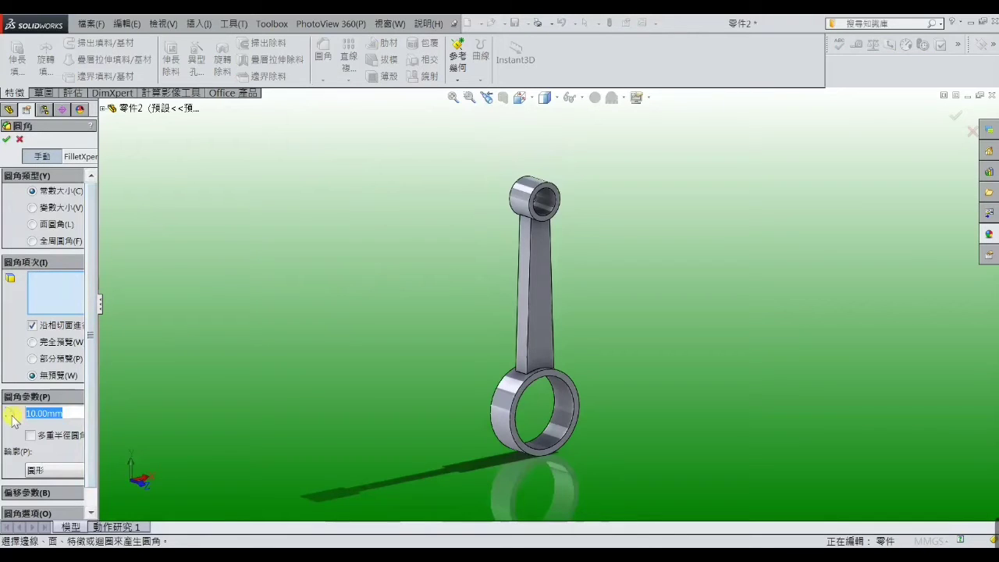
Round the four shank-to-small-eye edges with a 3 mm fillet
{"action": "type", "text": "3"}
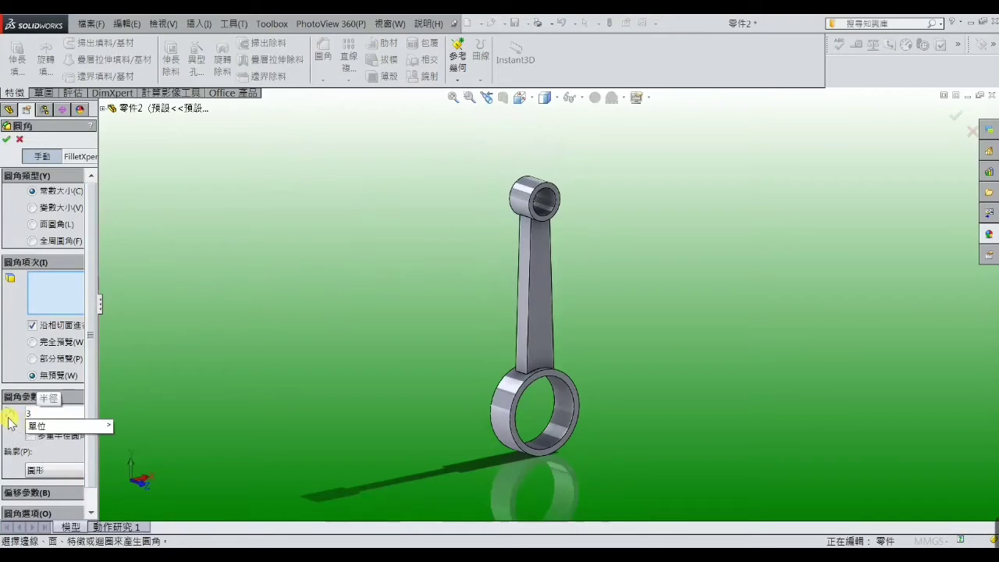
{"action": "key", "text": "Return"}
{"action": "scroll", "coordinate": [547, 363], "scroll_direction": "down", "scroll_amount": 5}
{"action": "scroll", "coordinate": [539, 361], "scroll_direction": "down", "scroll_amount": 2}
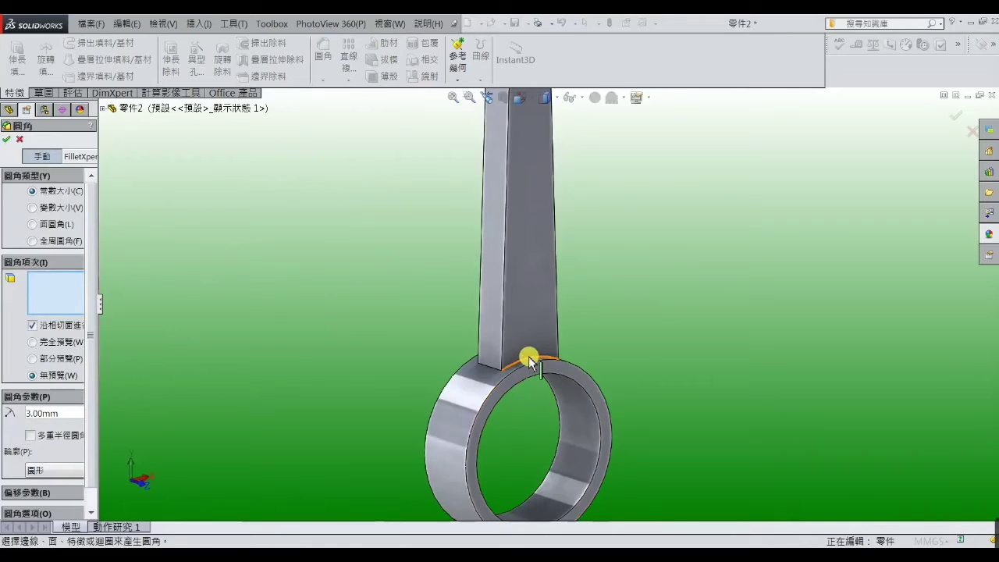
{"action": "left_click", "coordinate": [529, 361]}
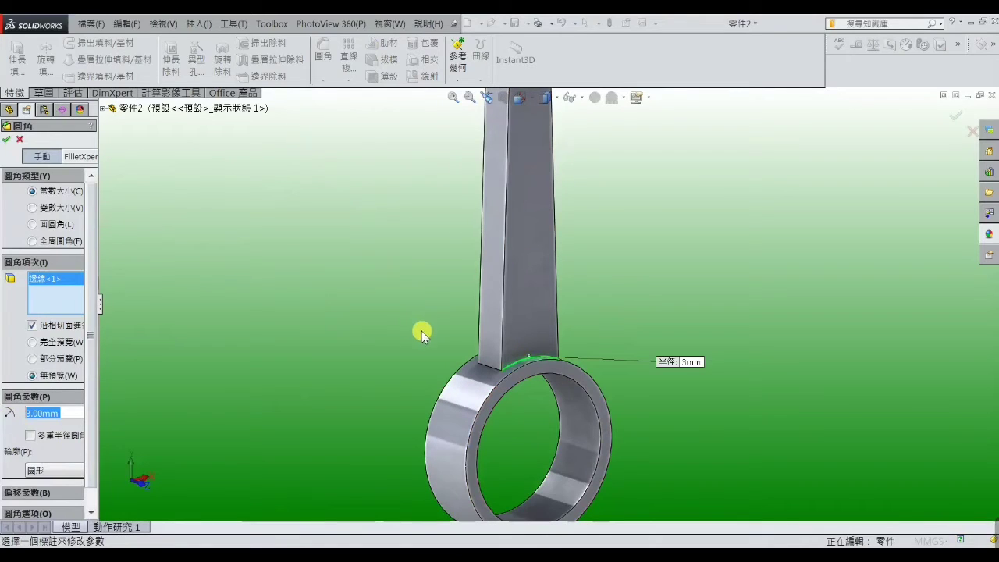
{"action": "mouse_move", "coordinate": [422, 331]}
{"action": "middle_mouse_down"}
{"action": "mouse_move", "coordinate": [496, 340]}
{"action": "mouse_move", "coordinate": [401, 286]}
{"action": "mouse_move", "coordinate": [520, 232]}
{"action": "middle_mouse_up"}
{"action": "left_click", "coordinate": [471, 350]}
{"action": "scroll", "coordinate": [520, 196], "scroll_direction": "down", "scroll_amount": 3}
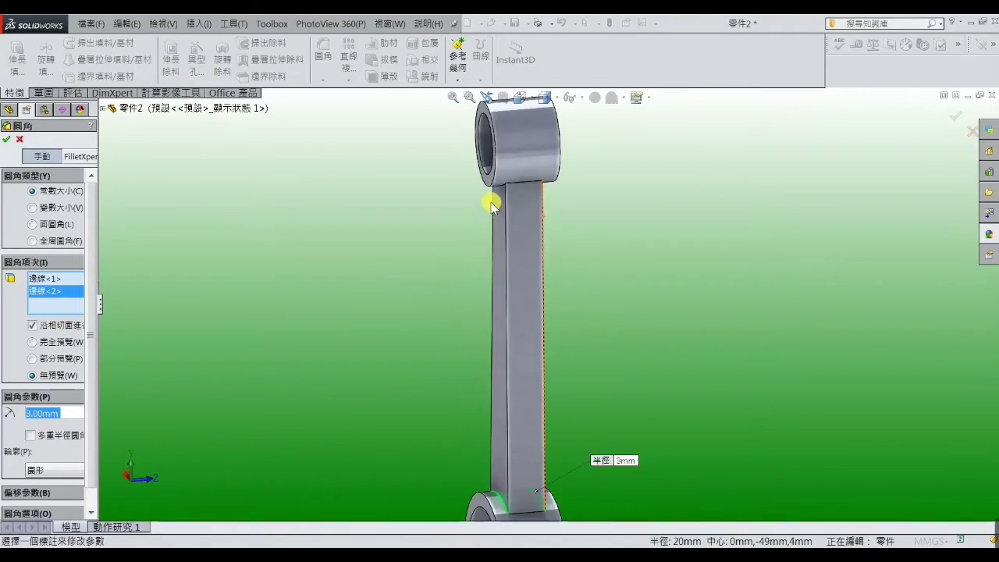
{"action": "mouse_move", "coordinate": [491, 201]}
{"action": "middle_mouse_down"}
{"action": "mouse_move", "coordinate": [525, 176]}
{"action": "mouse_move", "coordinate": [508, 196]}
{"action": "middle_mouse_up"}
{"action": "scroll", "coordinate": [509, 199], "scroll_direction": "down", "scroll_amount": 3}
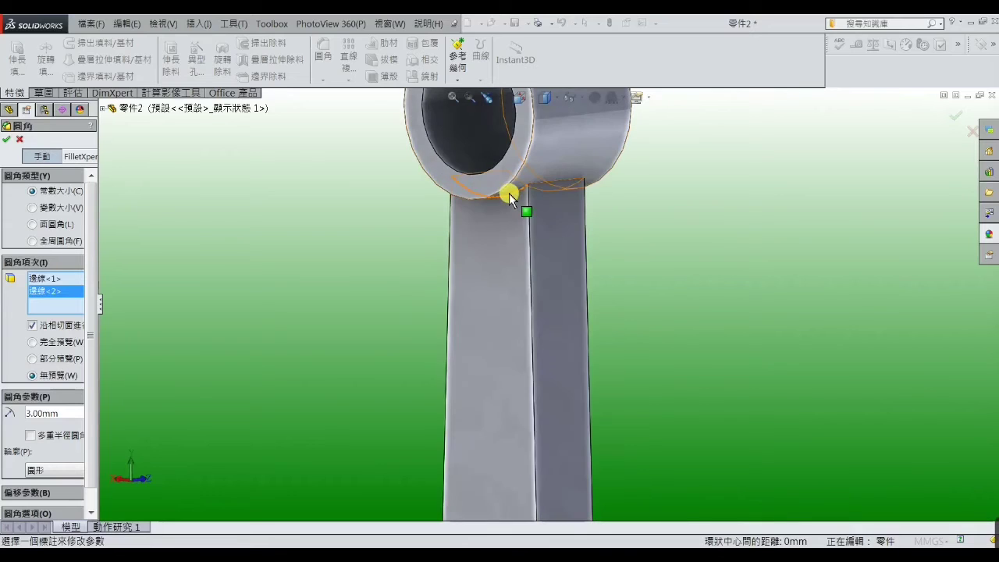
{"action": "left_click", "coordinate": [508, 205]}
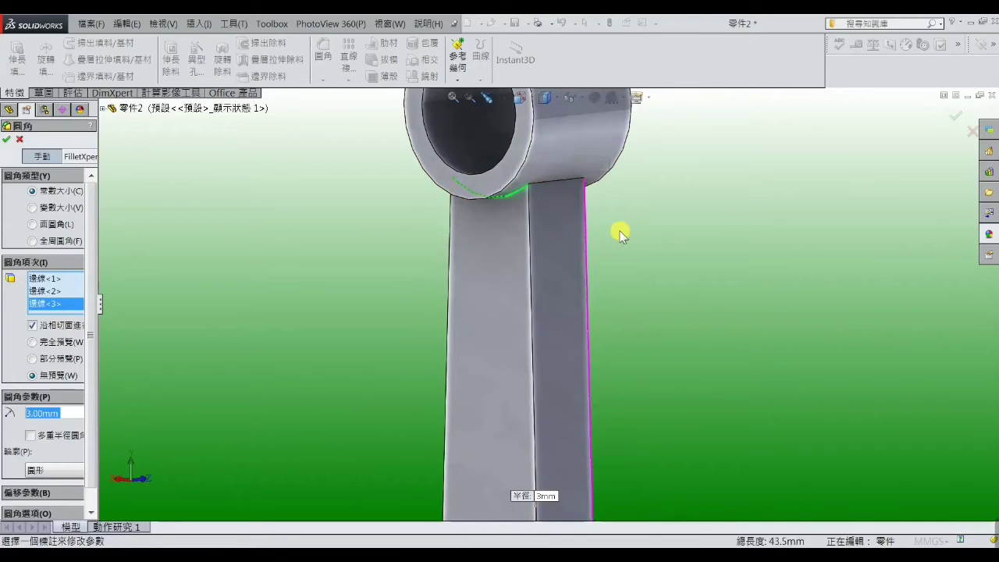
{"action": "mouse_move", "coordinate": [620, 230]}
{"action": "middle_mouse_down"}
{"action": "mouse_move", "coordinate": [517, 232]}
{"action": "mouse_move", "coordinate": [598, 208]}
{"action": "middle_mouse_up"}
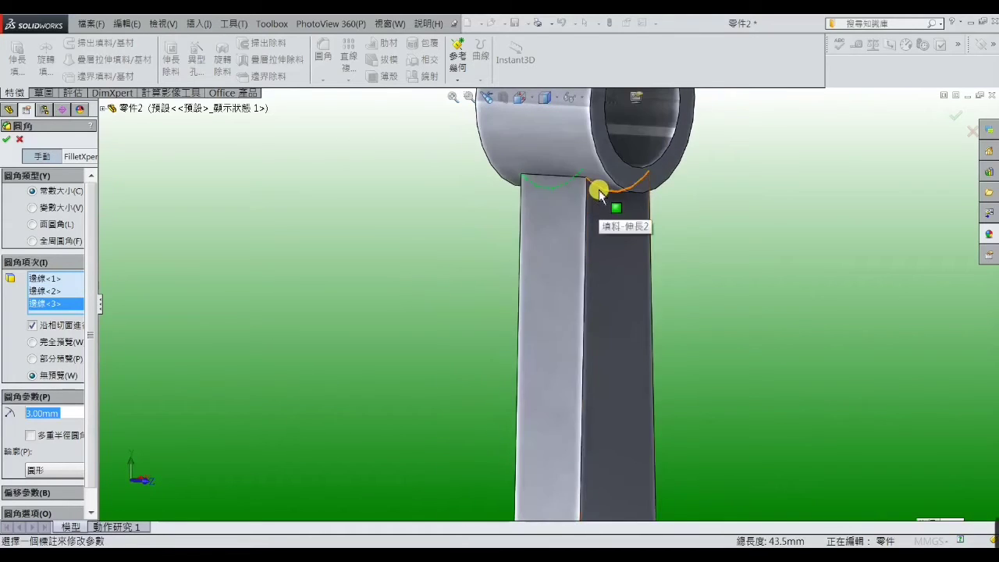
{"action": "left_click", "coordinate": [599, 193]}
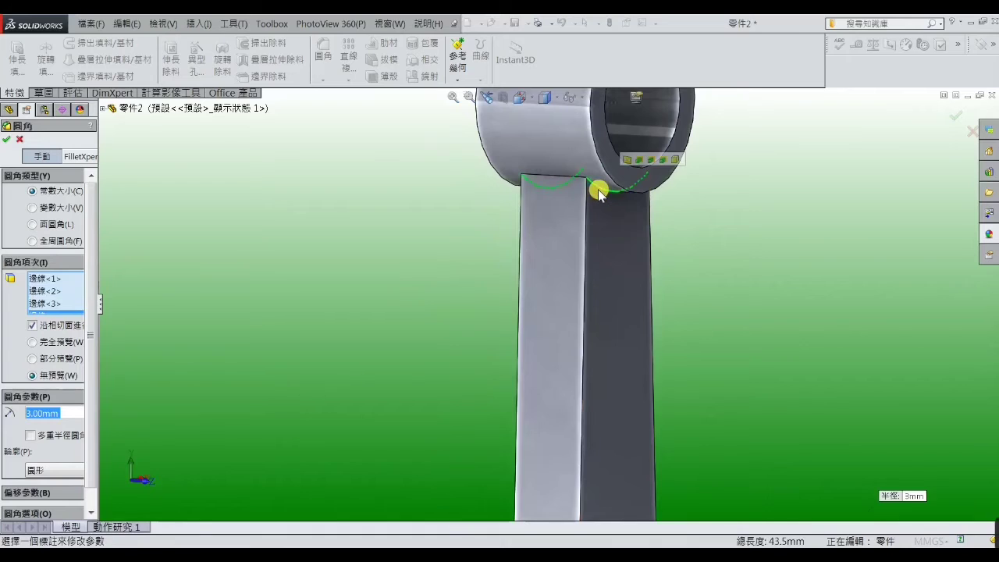
{"action": "left_click", "coordinate": [8, 139]}
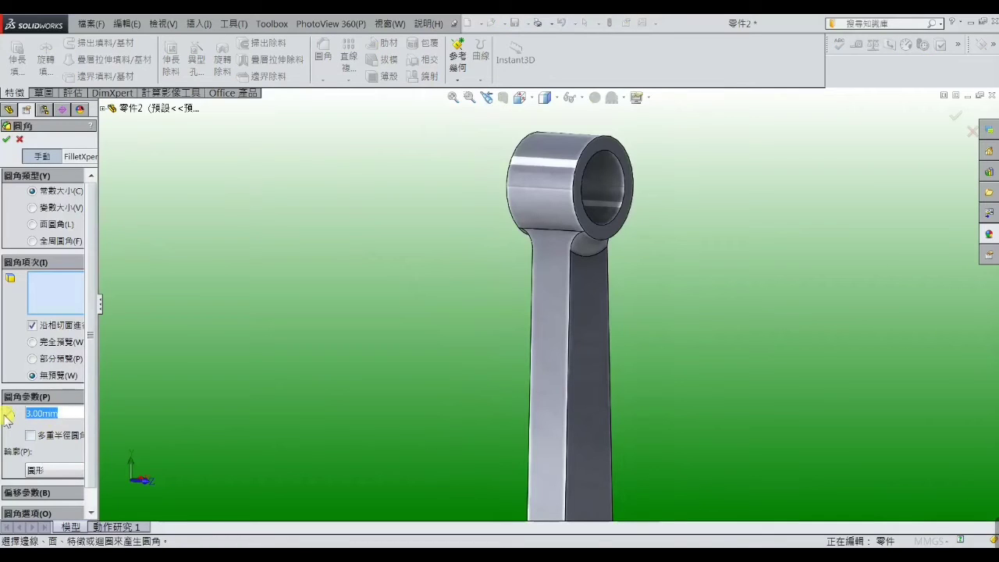
Blend the two neck edges into the top eye with a 10 mm fillet
{"action": "type", "text": "10"}
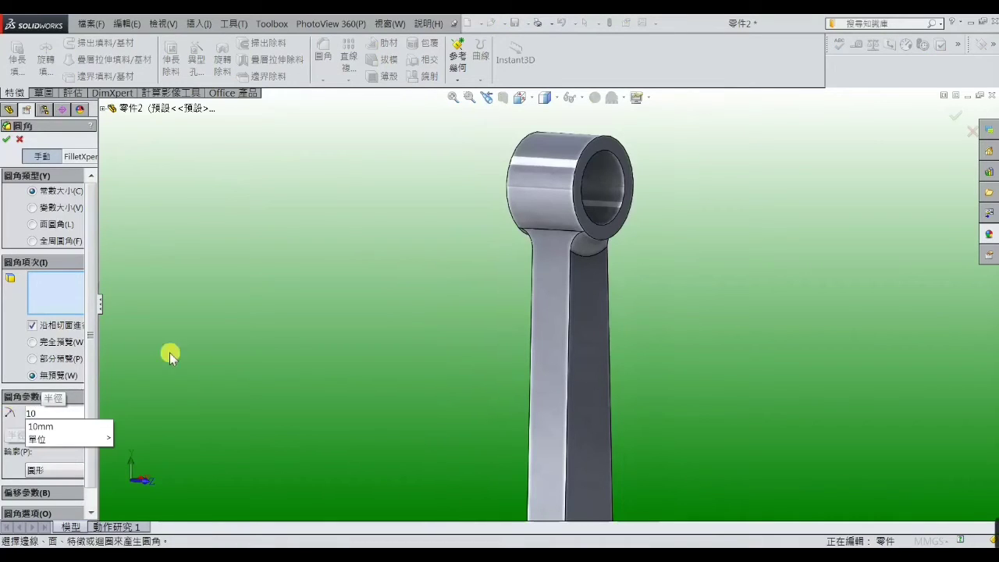
{"action": "key", "text": "Return"}
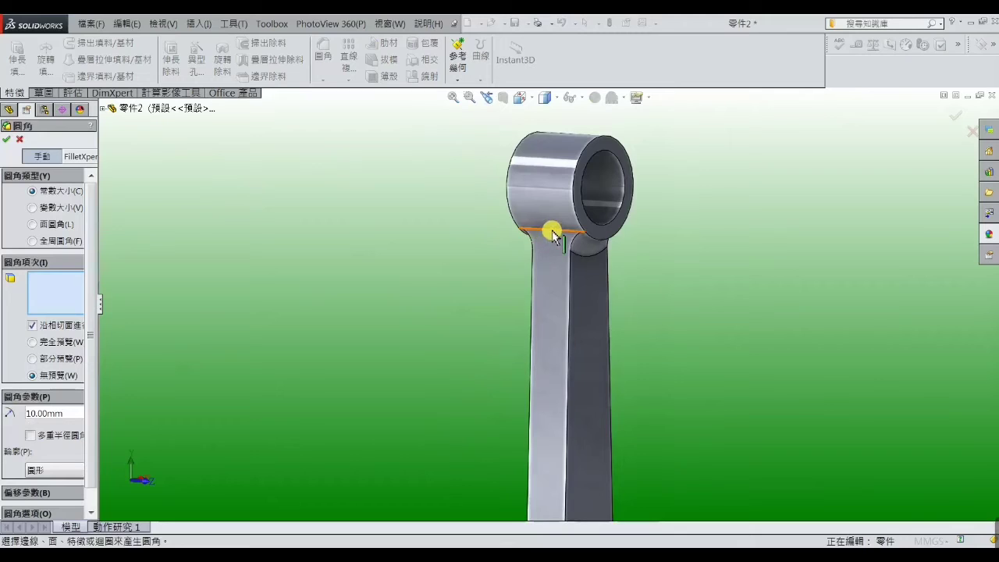
{"action": "left_click", "coordinate": [552, 234]}
{"action": "mouse_move", "coordinate": [544, 252]}
{"action": "middle_mouse_down"}
{"action": "mouse_move", "coordinate": [633, 323]}
{"action": "mouse_move", "coordinate": [529, 294]}
{"action": "mouse_move", "coordinate": [623, 260]}
{"action": "middle_mouse_up"}
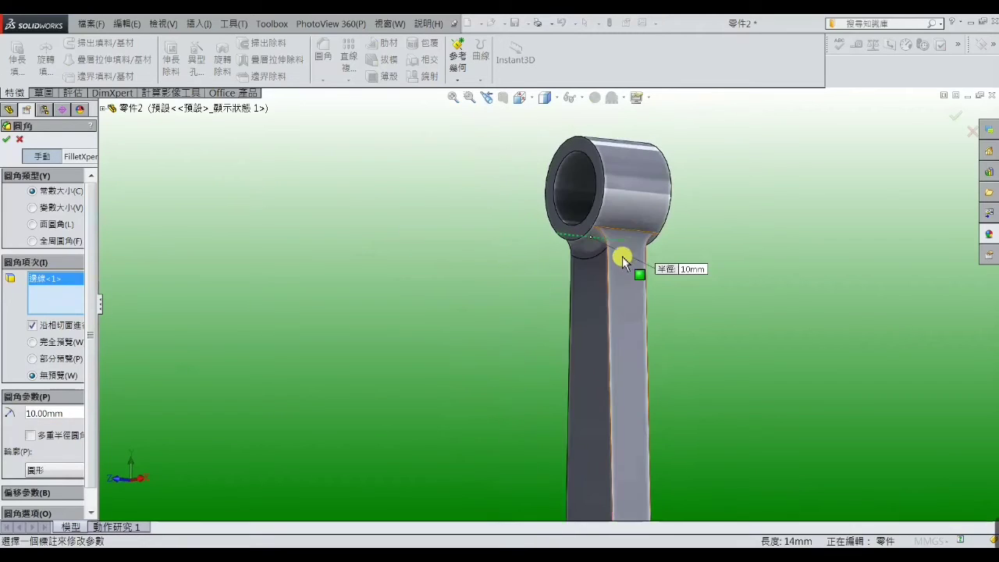
{"action": "left_click", "coordinate": [630, 230]}
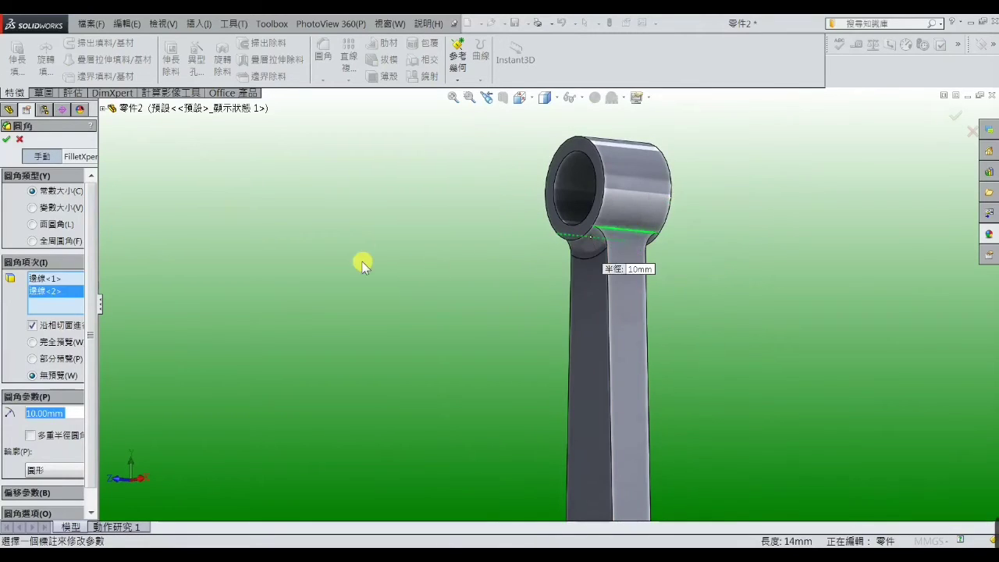
{"action": "left_click", "coordinate": [7, 139]}
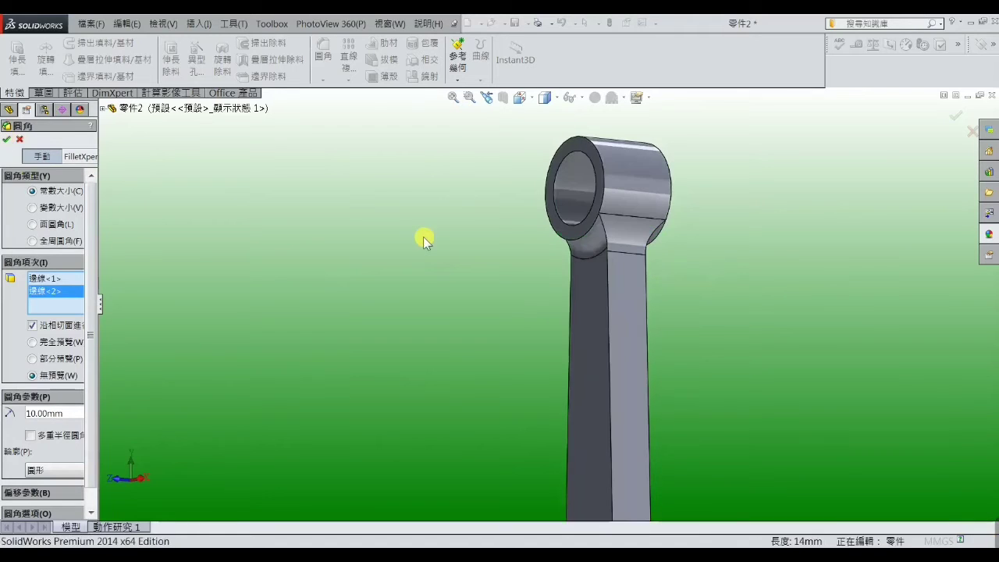
Round the two shank-to-big-end edges with a 20 mm fillet
{"action": "scroll", "coordinate": [397, 317], "scroll_direction": "up", "scroll_amount": 3}
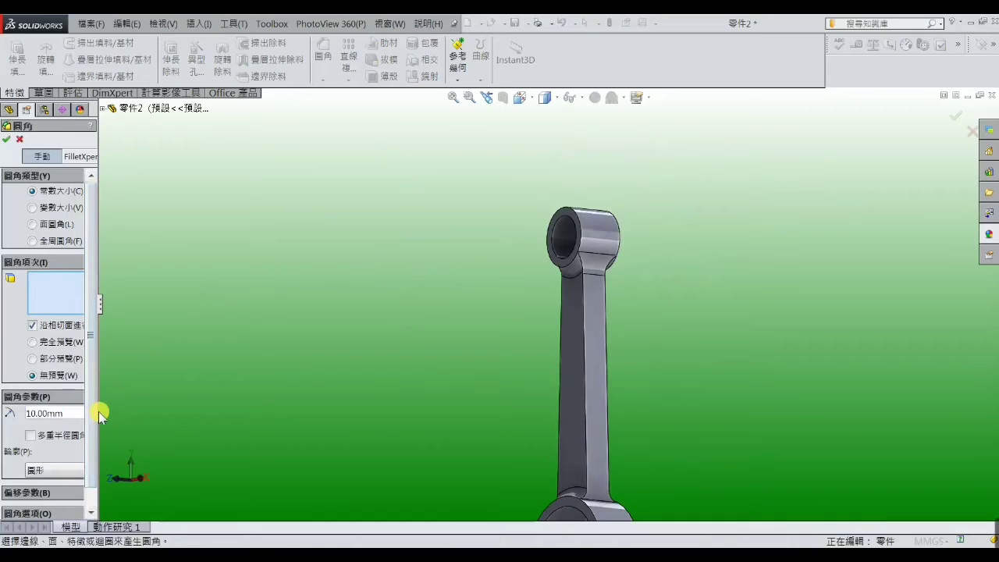
{"action": "left_click_drag", "start_coordinate": [97, 411], "coordinate": [131, 411]}
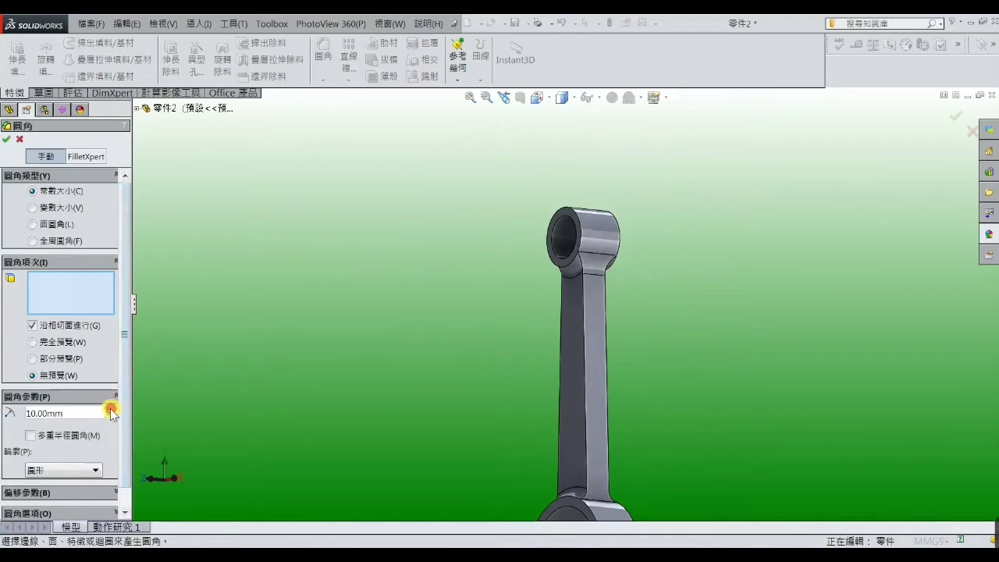
{"action": "left_click", "coordinate": [597, 506]}
{"action": "mouse_move", "coordinate": [491, 480]}
{"action": "middle_mouse_down"}
{"action": "mouse_move", "coordinate": [602, 507]}
{"action": "mouse_move", "coordinate": [544, 509]}
{"action": "middle_mouse_up"}
{"action": "left_click", "coordinate": [544, 509]}
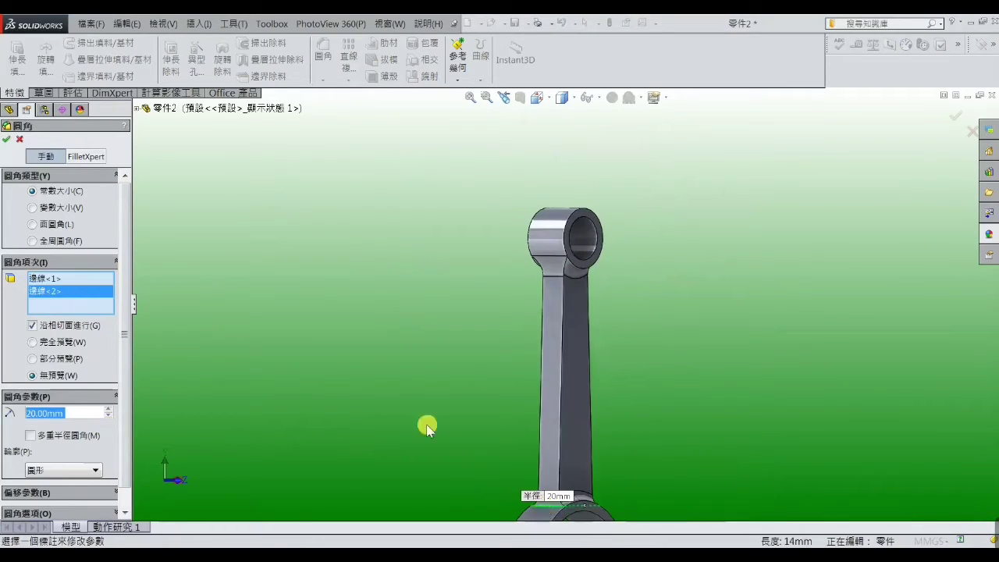
{"action": "left_click", "coordinate": [8, 139]}
{"action": "mouse_move", "coordinate": [460, 363]}
{"action": "middle_mouse_down"}
{"action": "mouse_move", "coordinate": [633, 388]}
{"action": "mouse_move", "coordinate": [630, 406]}
{"action": "mouse_move", "coordinate": [508, 380]}
{"action": "mouse_move", "coordinate": [542, 383]}
{"action": "mouse_move", "coordinate": [580, 369]}
{"action": "middle_mouse_up"}
{"action": "scroll", "coordinate": [595, 304], "scroll_direction": "down", "scroll_amount": 5}
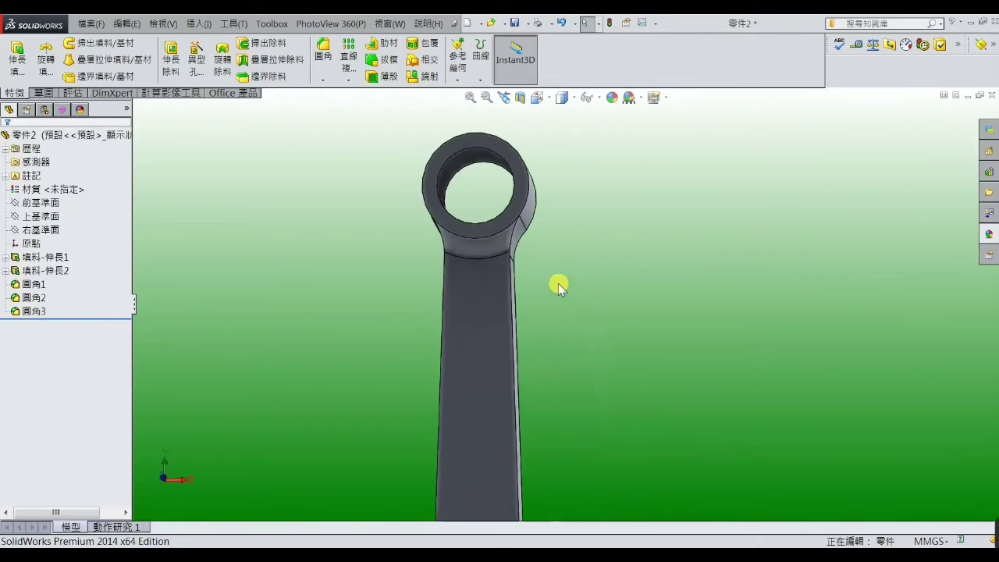
Start a new sketch on the ring face and view it face-on
{"action": "scroll", "coordinate": [503, 289], "scroll_direction": "up", "scroll_amount": 2}
{"action": "scroll", "coordinate": [508, 273], "scroll_direction": "down", "scroll_amount": 3}
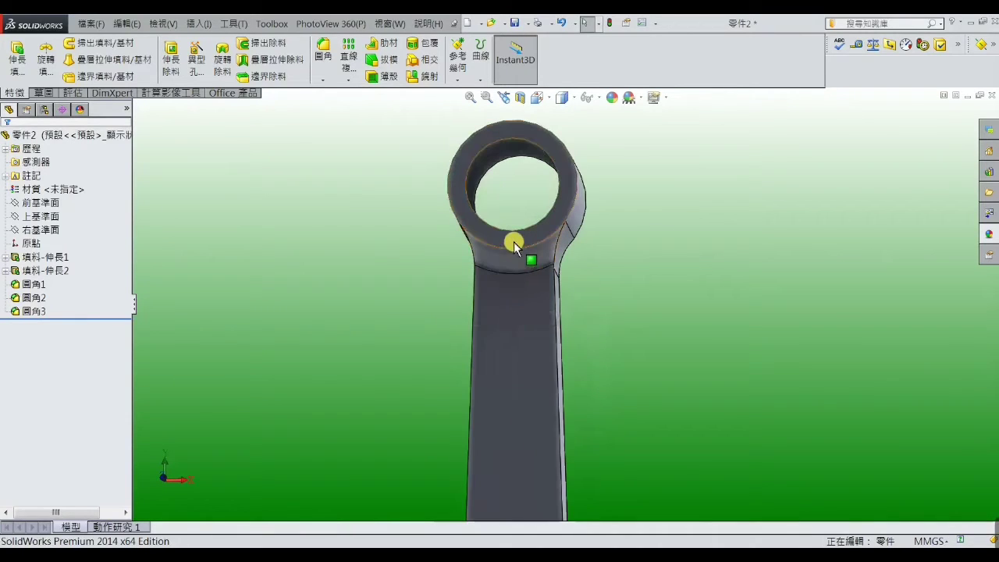
{"action": "left_click", "coordinate": [514, 240]}
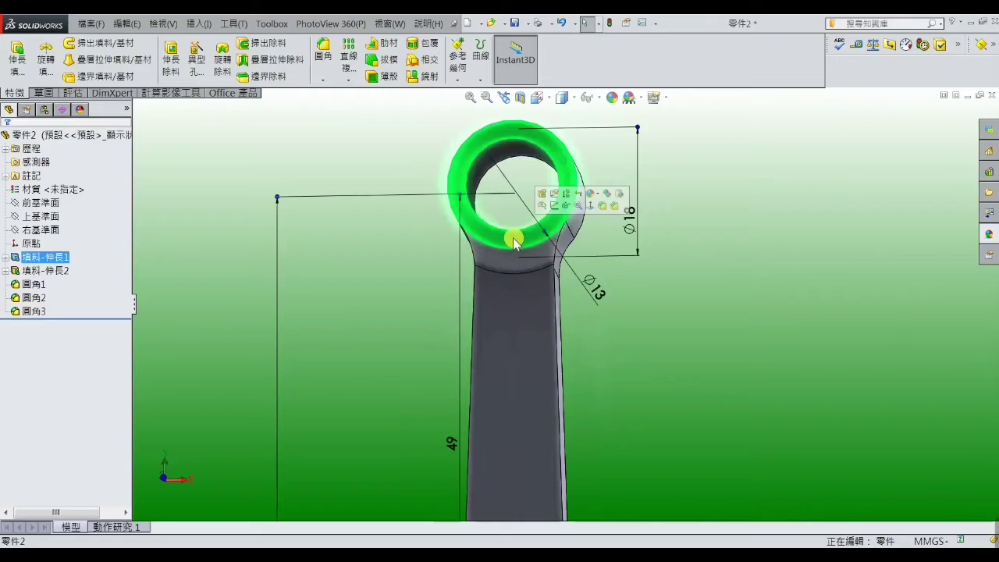
{"action": "left_click", "coordinate": [552, 207]}
{"action": "scroll", "coordinate": [687, 233], "scroll_direction": "up", "scroll_amount": 2}
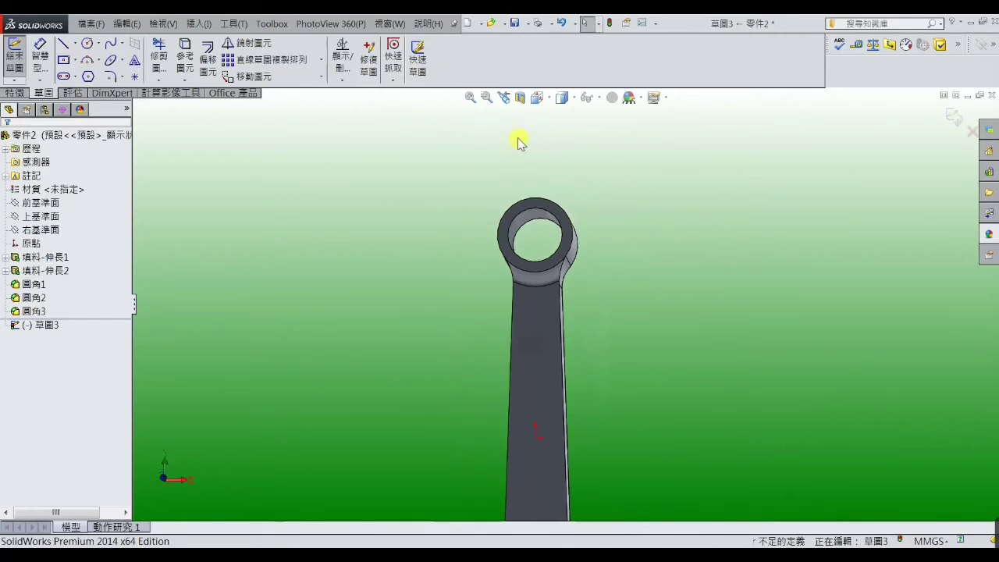
{"action": "left_click", "coordinate": [539, 97]}
{"action": "left_click", "coordinate": [604, 148]}
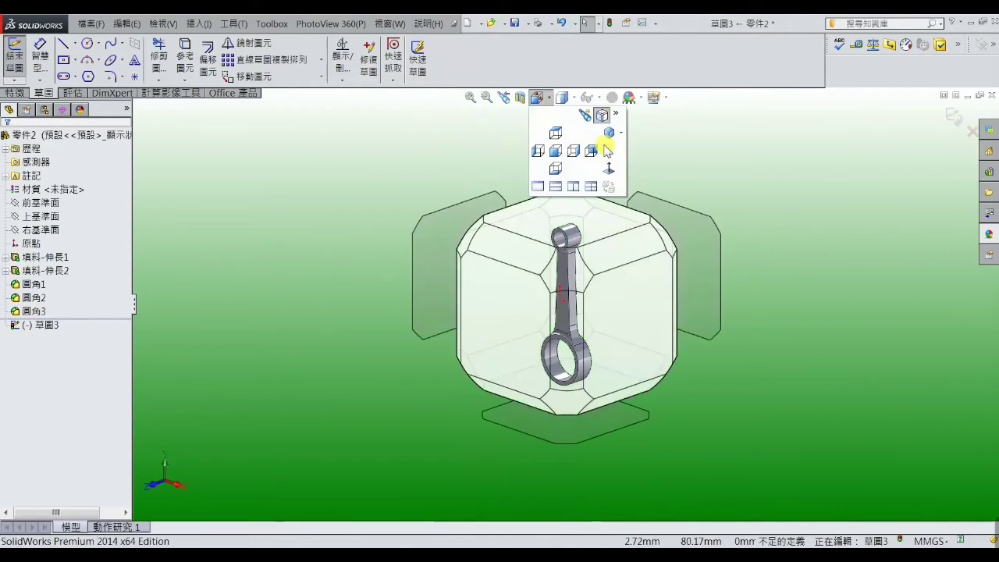
{"action": "left_click", "coordinate": [608, 169]}
{"action": "scroll", "coordinate": [577, 197], "scroll_direction": "down", "scroll_amount": 5}
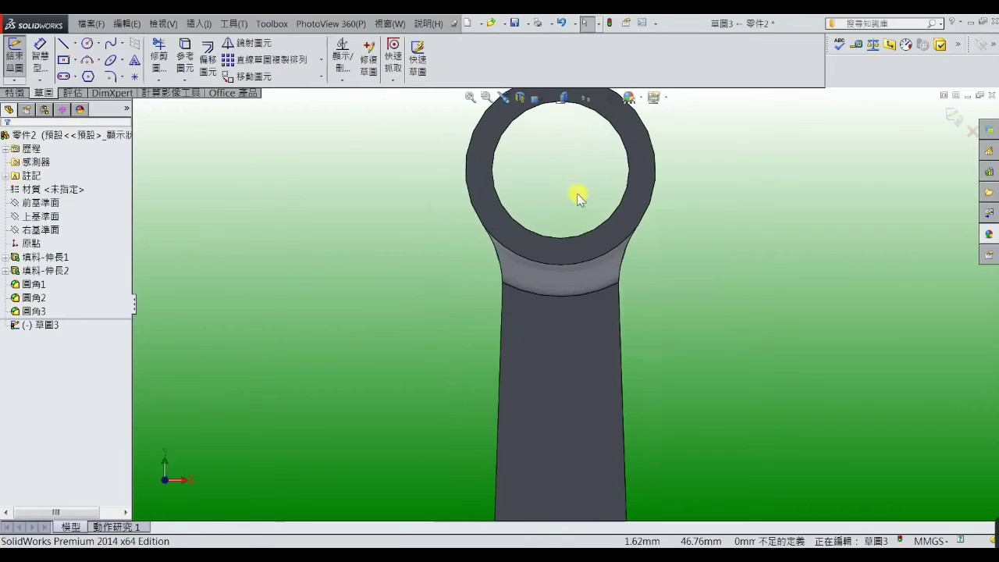
Draw a straight slot from the eye ring down the shank
{"action": "left_click", "coordinate": [64, 77]}
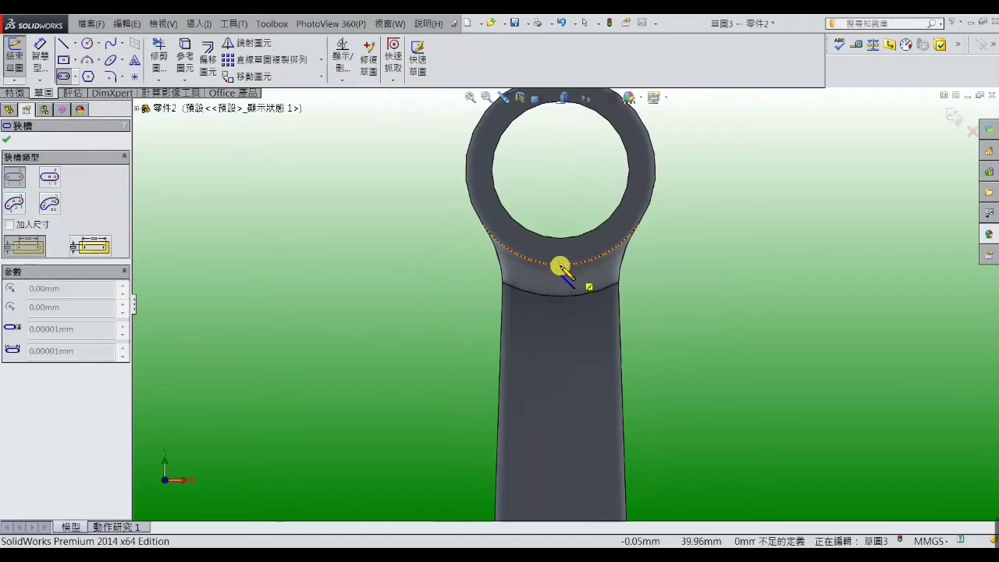
{"action": "left_click", "coordinate": [561, 266]}
{"action": "left_click", "coordinate": [560, 308]}
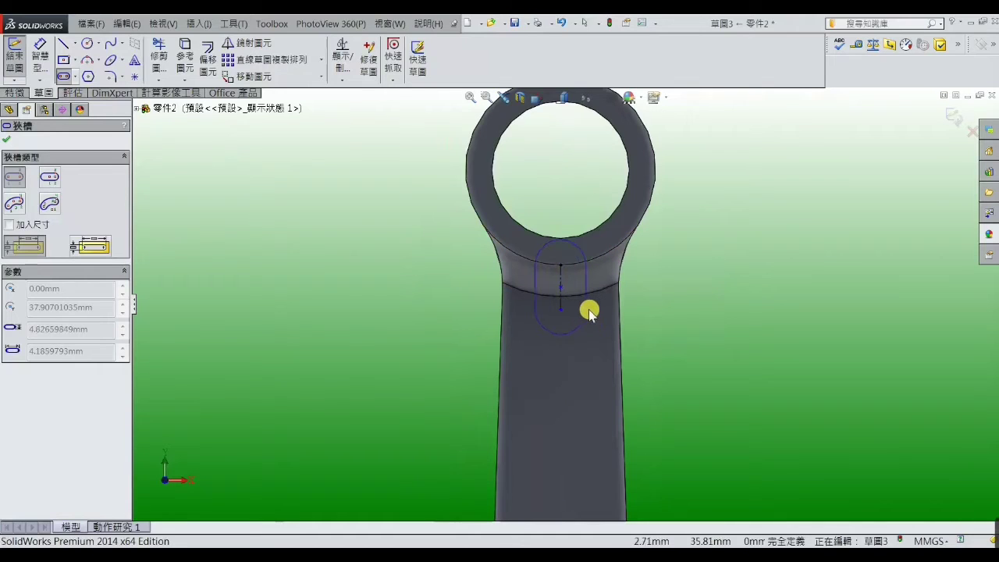
{"action": "left_click", "coordinate": [595, 310]}
{"action": "right_click", "coordinate": [597, 309]}
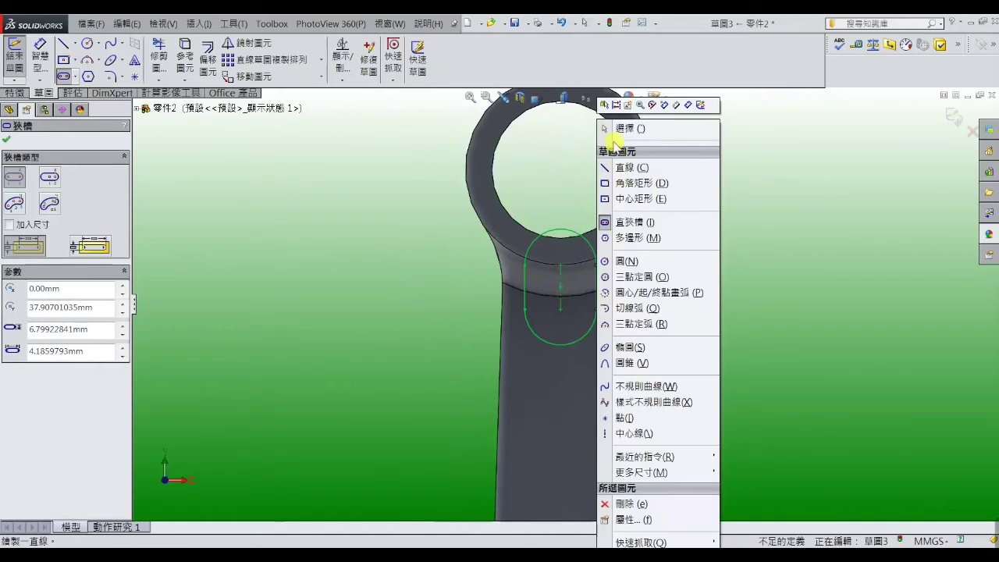
{"action": "left_click", "coordinate": [613, 129]}
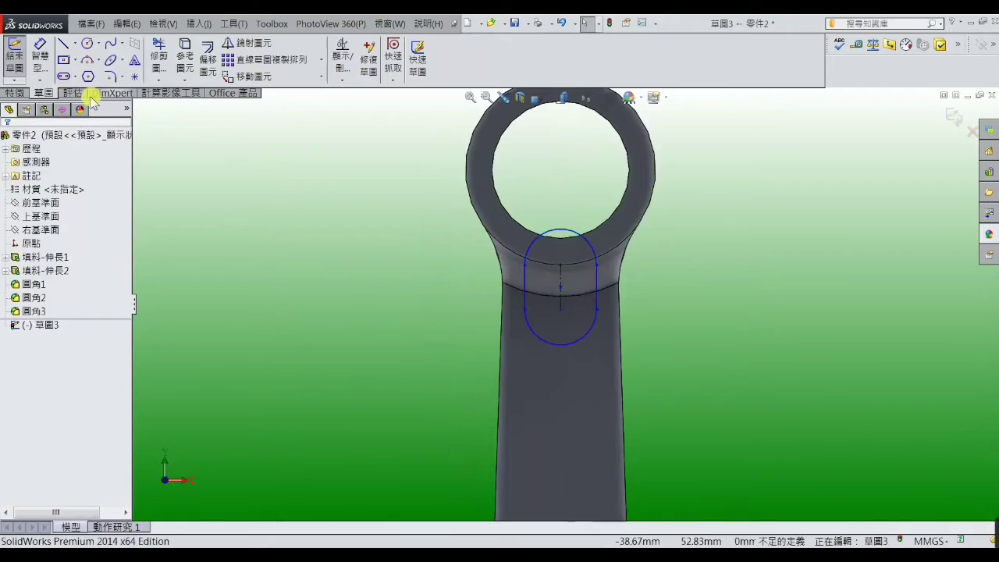
Dimension the slot's lower arc to radius 3
{"action": "left_click", "coordinate": [40, 56]}
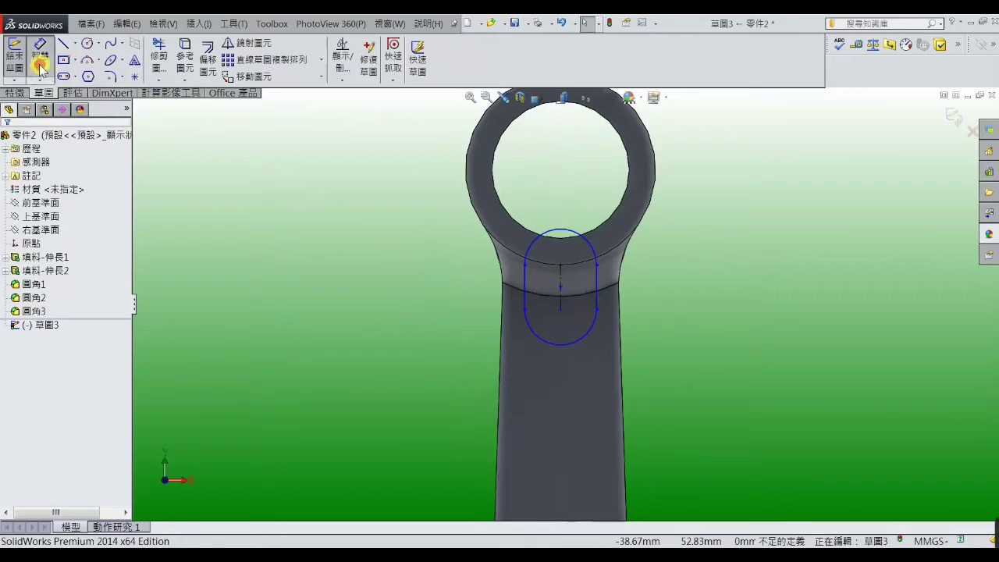
{"action": "left_click", "coordinate": [591, 345]}
{"action": "left_click", "coordinate": [592, 345]}
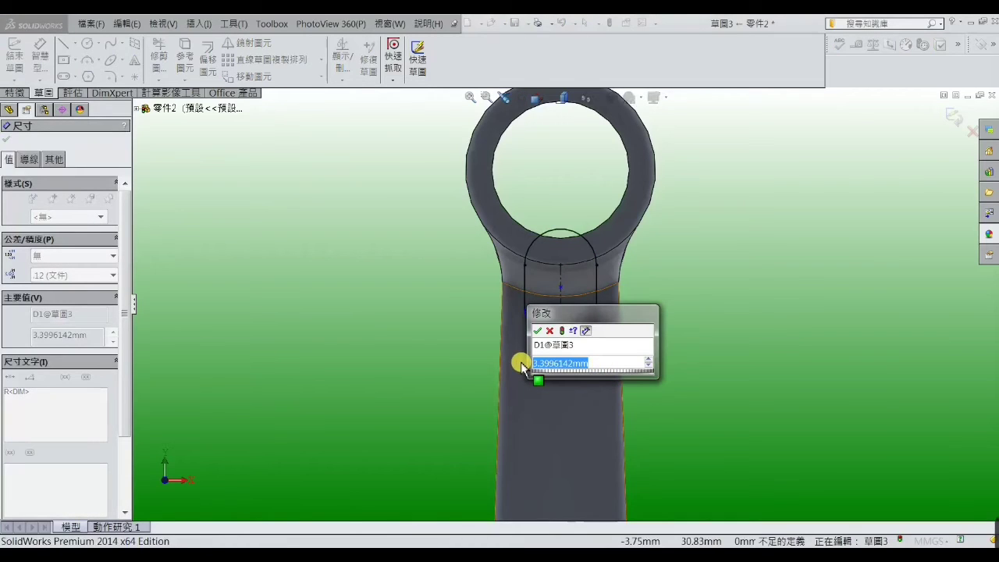
{"action": "type", "text": "3"}
{"action": "key", "text": "Return"}
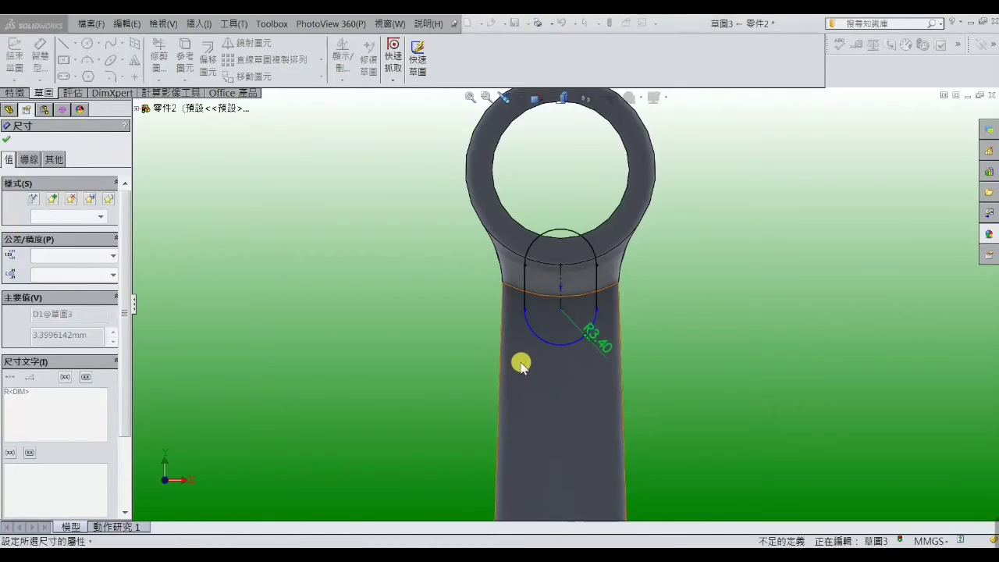
{"action": "left_click", "coordinate": [411, 323]}
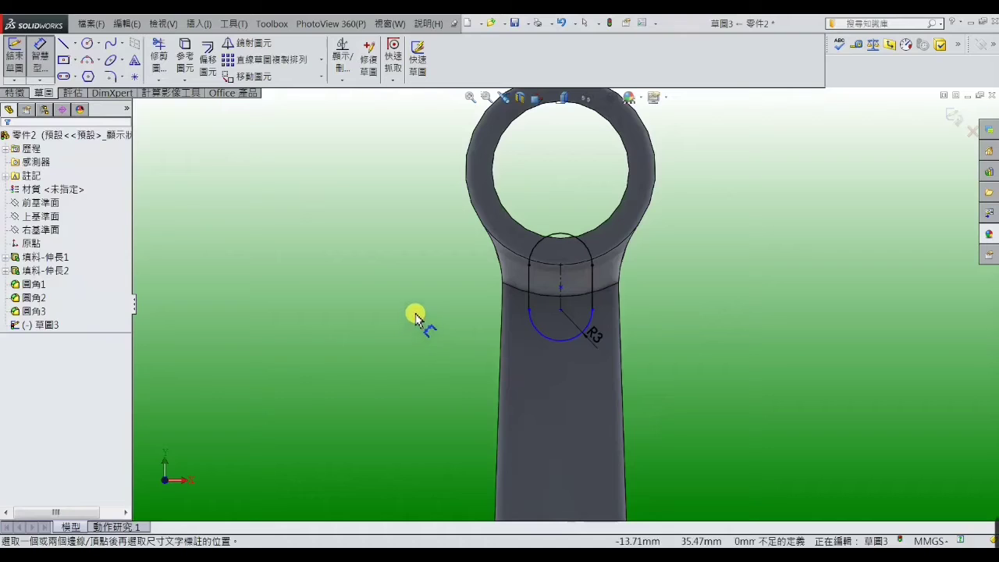
Set the slot-to-eye-centre distance to 11.50
{"action": "left_click", "coordinate": [560, 314]}
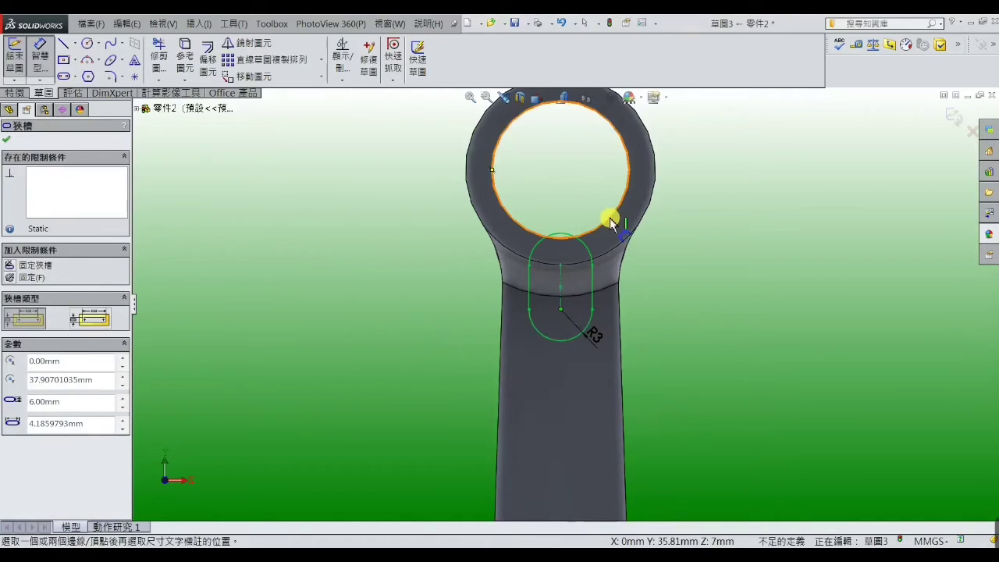
{"action": "left_click", "coordinate": [607, 217]}
{"action": "left_click", "coordinate": [441, 225]}
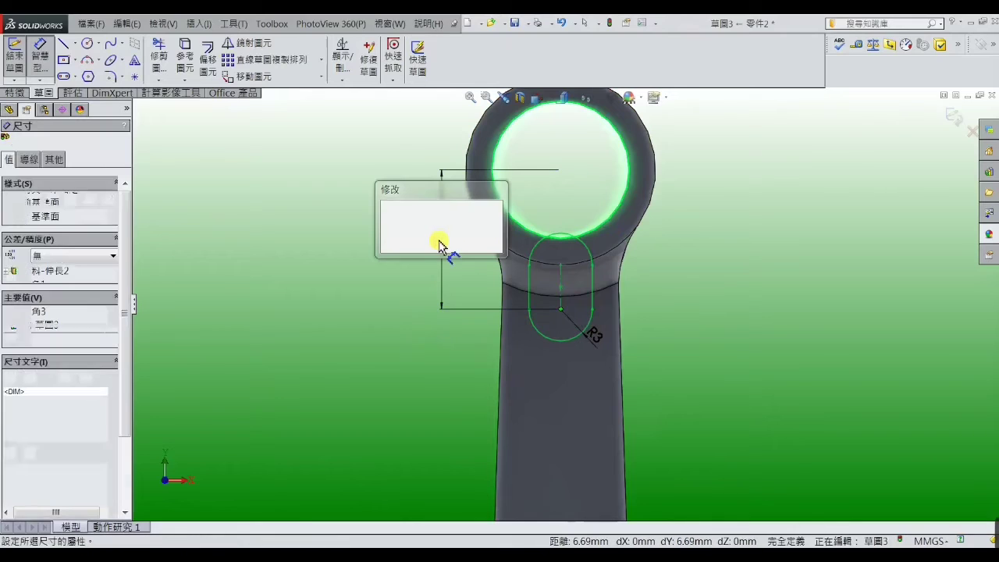
{"action": "left_click_drag", "start_coordinate": [451, 239], "coordinate": [381, 239]}
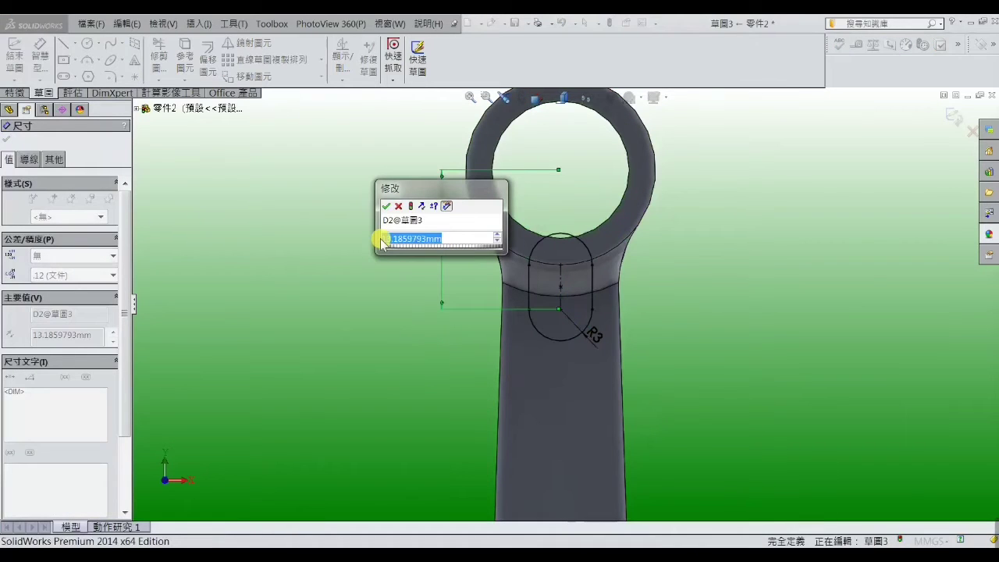
{"action": "key", "text": "BackSpace"}
{"action": "type", "text": "1."}
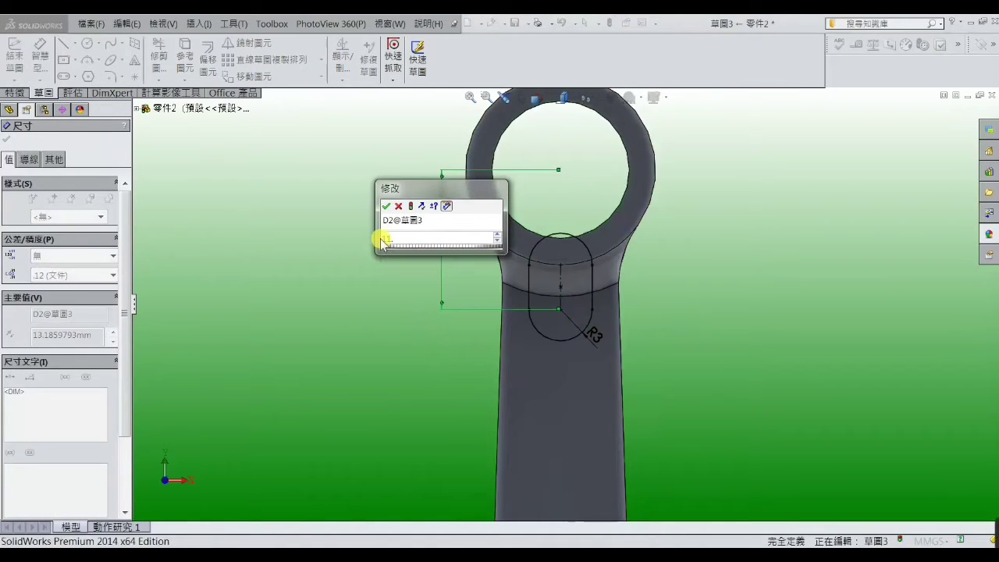
{"action": "type", "text": "5"}
{"action": "key", "text": "Return"}
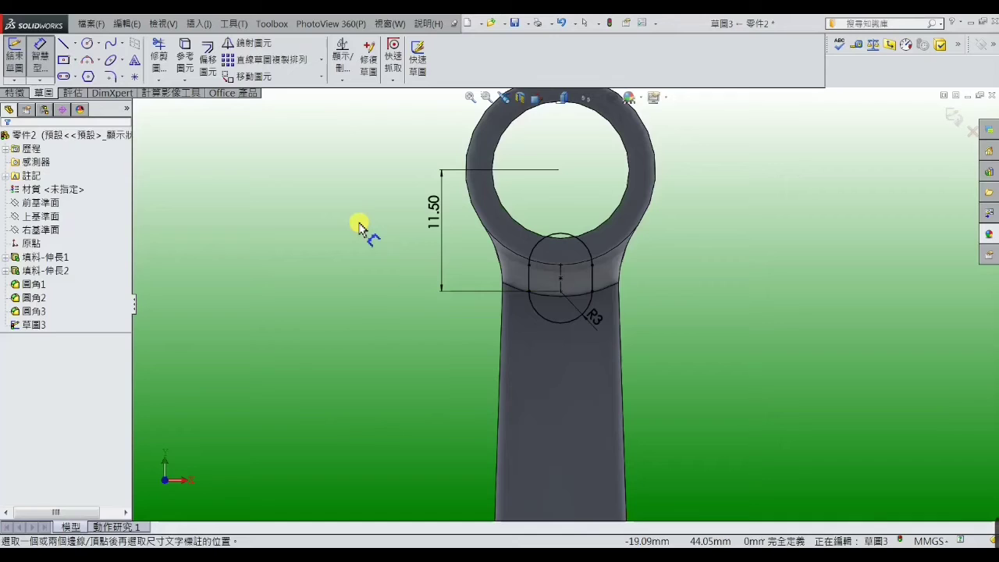
{"action": "right_click", "coordinate": [362, 213]}
{"action": "left_click", "coordinate": [369, 154]}
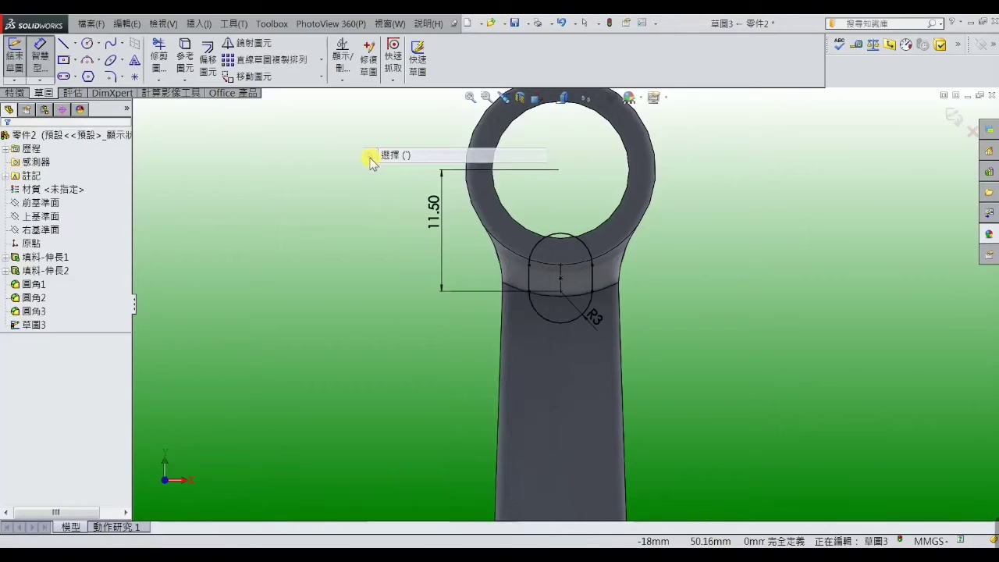
Select the slot to review it, then deselect it
{"action": "scroll", "coordinate": [572, 255], "scroll_direction": "down", "scroll_amount": 3}
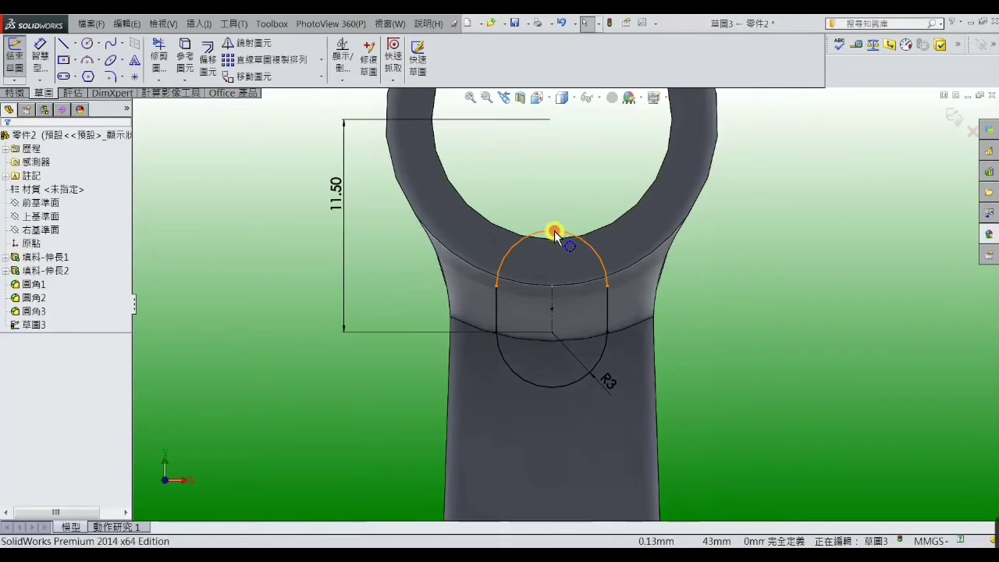
{"action": "left_click", "coordinate": [554, 230]}
{"action": "left_click", "coordinate": [751, 247]}
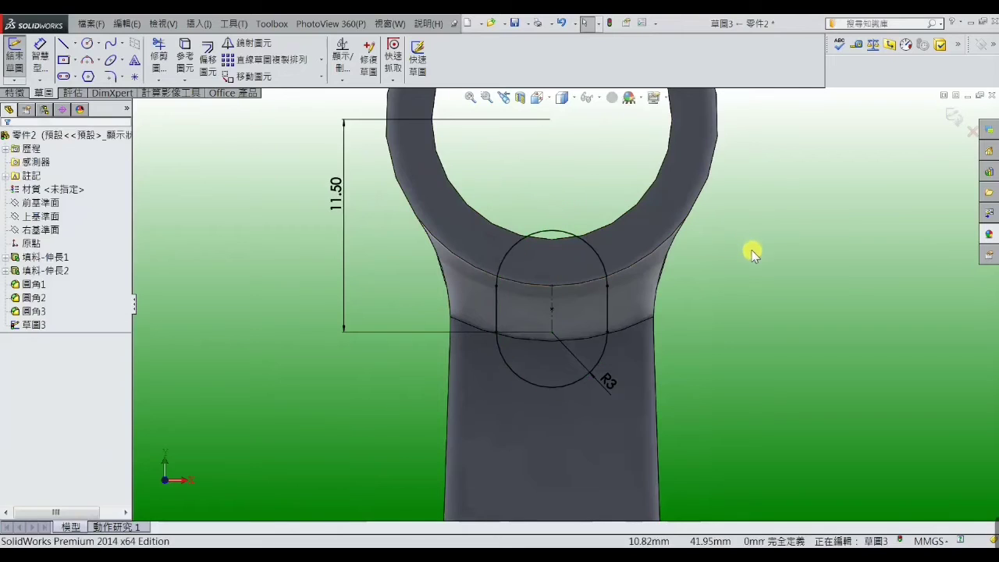
{"action": "scroll", "coordinate": [534, 283], "scroll_direction": "down", "scroll_amount": 3}
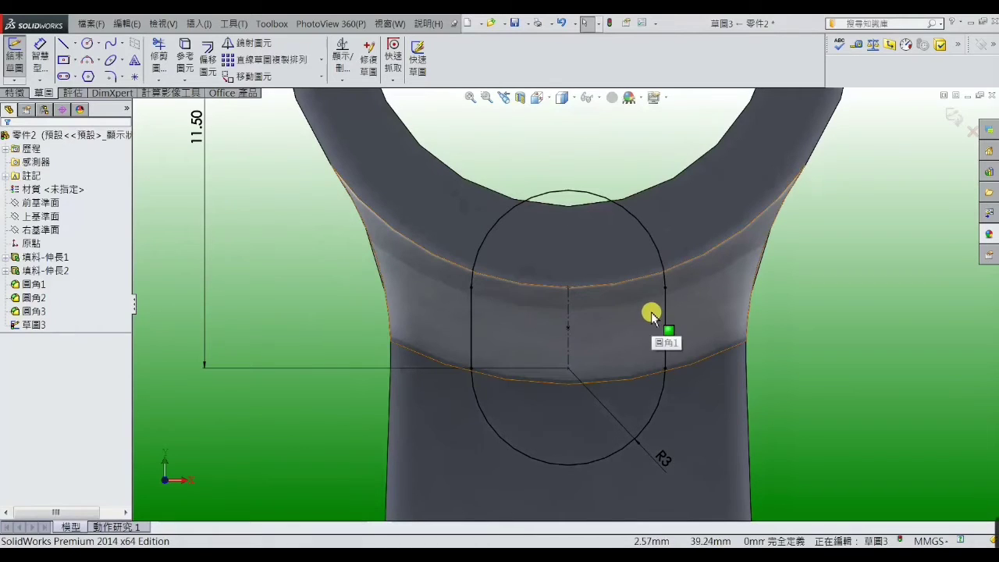
Try a 2.50 slot-length dimension and discard it as over-defining
{"action": "left_click", "coordinate": [39, 63]}
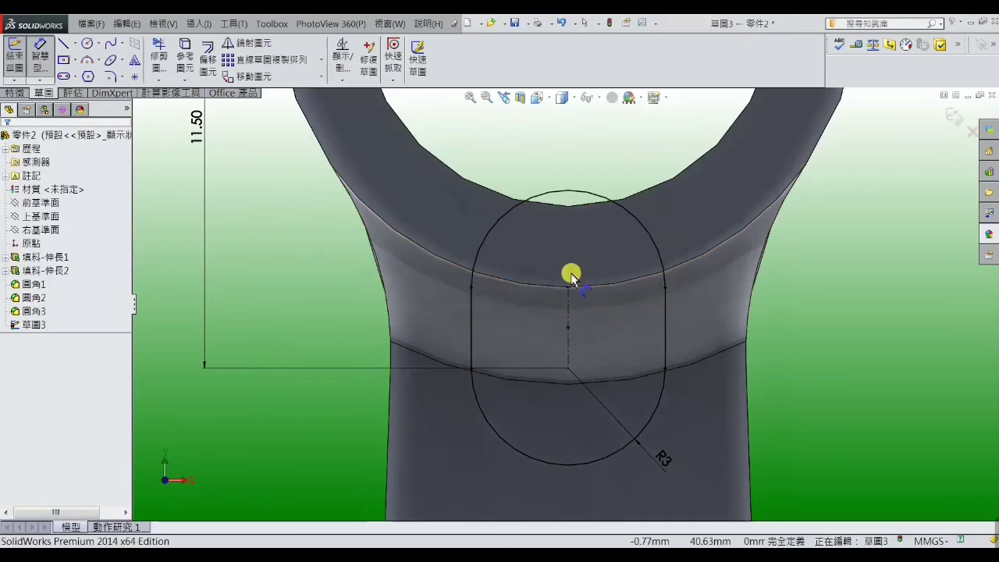
{"action": "left_click", "coordinate": [665, 316]}
{"action": "left_click", "coordinate": [767, 322]}
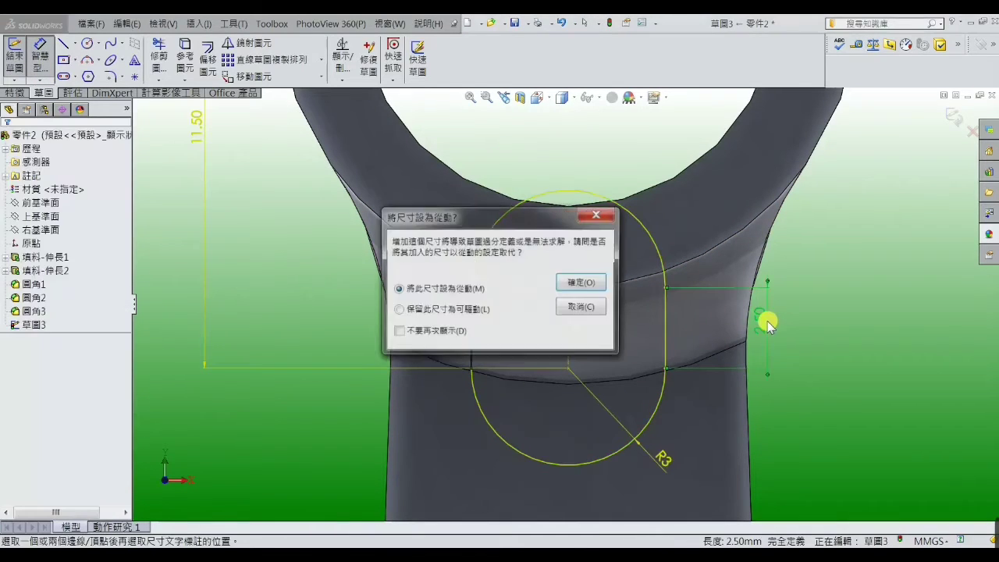
{"action": "left_click", "coordinate": [592, 310]}
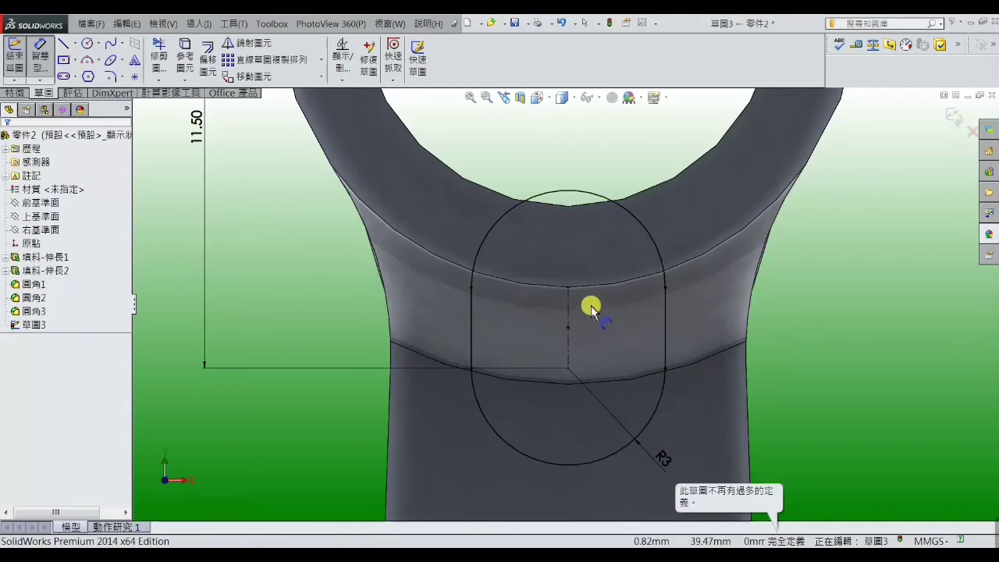
{"action": "right_click", "coordinate": [814, 292]}
{"action": "left_click", "coordinate": [821, 159]}
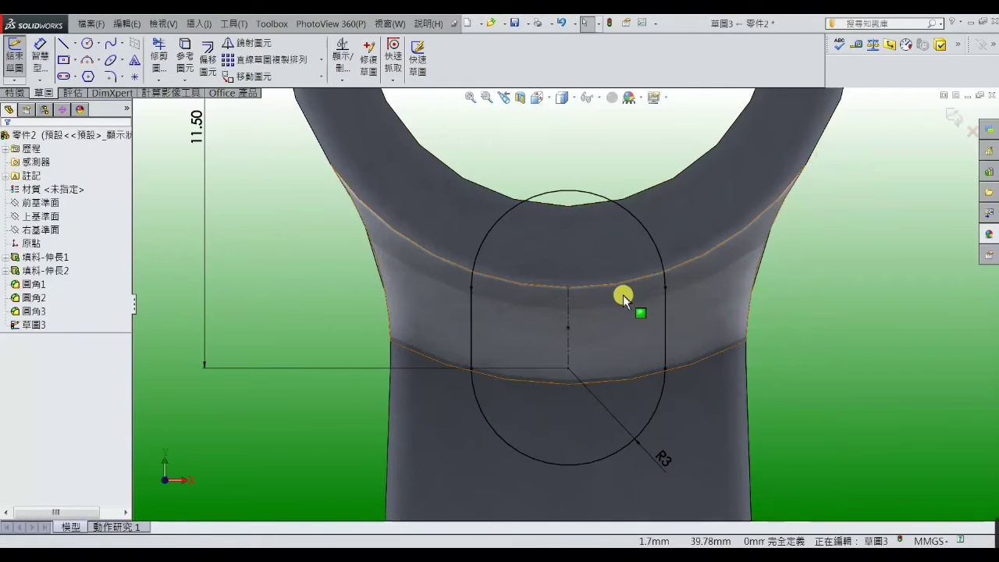
Delete the slot's midpoint relation and drag the slot up over the ring
{"action": "left_click", "coordinate": [569, 328]}
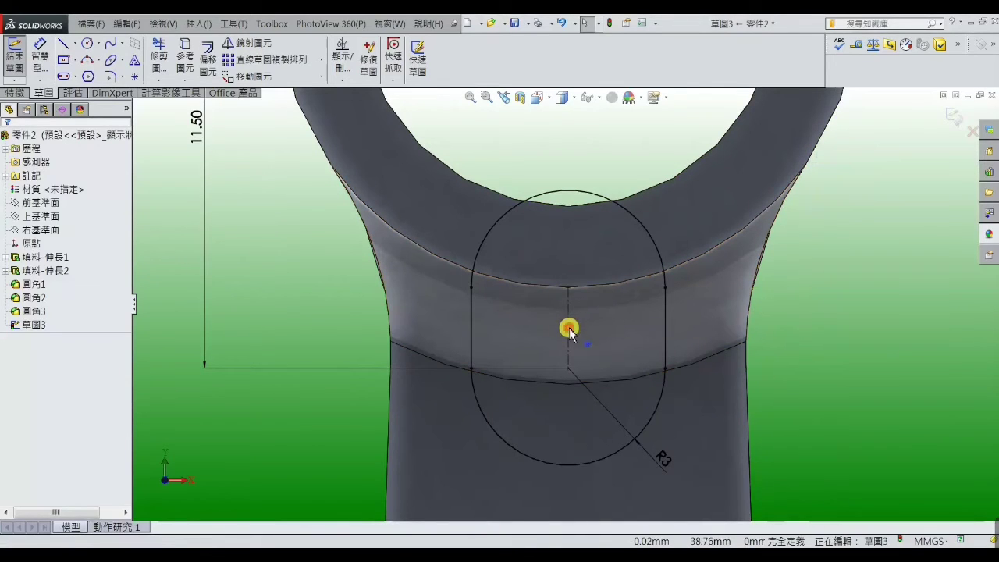
{"action": "left_click", "coordinate": [314, 284]}
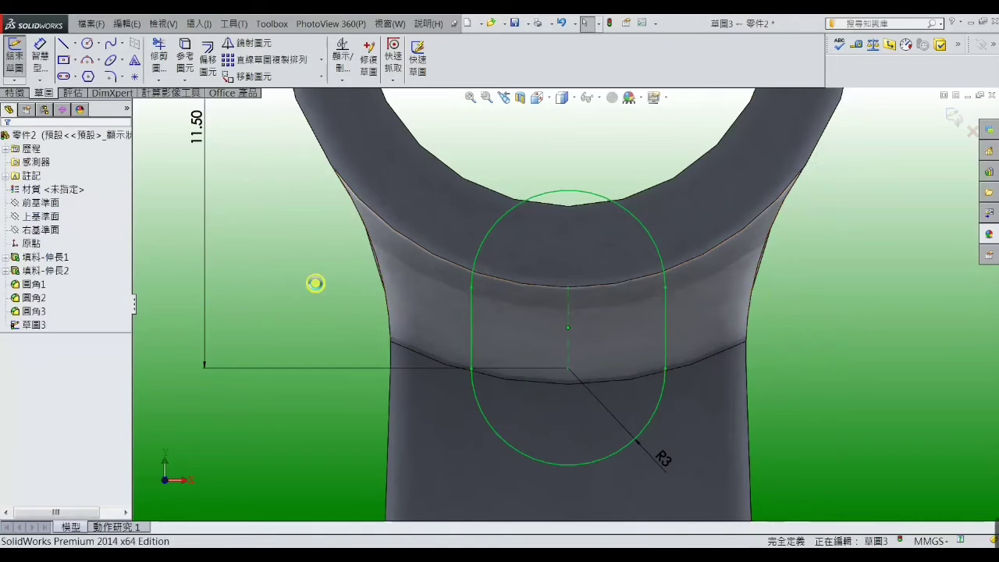
{"action": "left_click", "coordinate": [568, 286]}
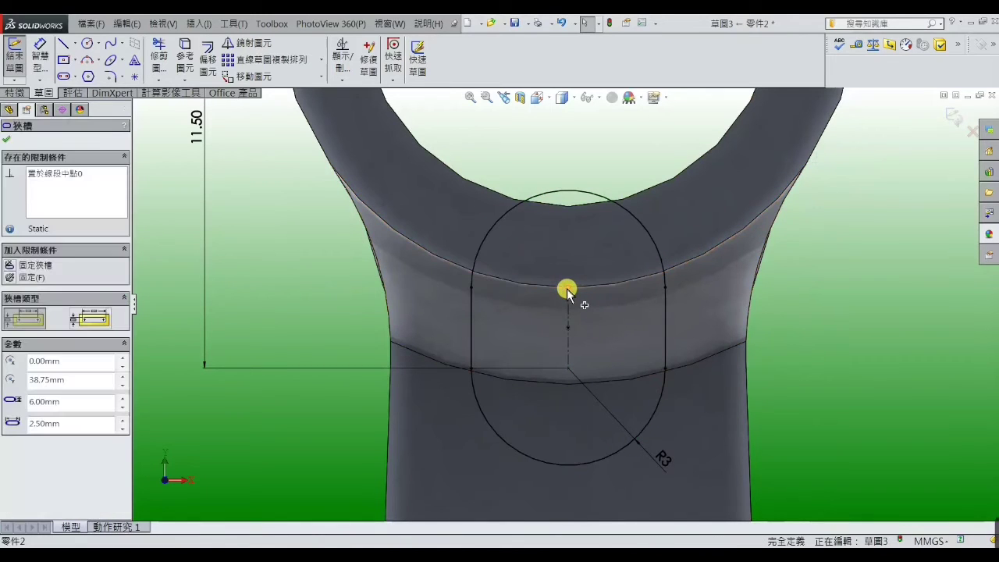
{"action": "right_click", "coordinate": [80, 176]}
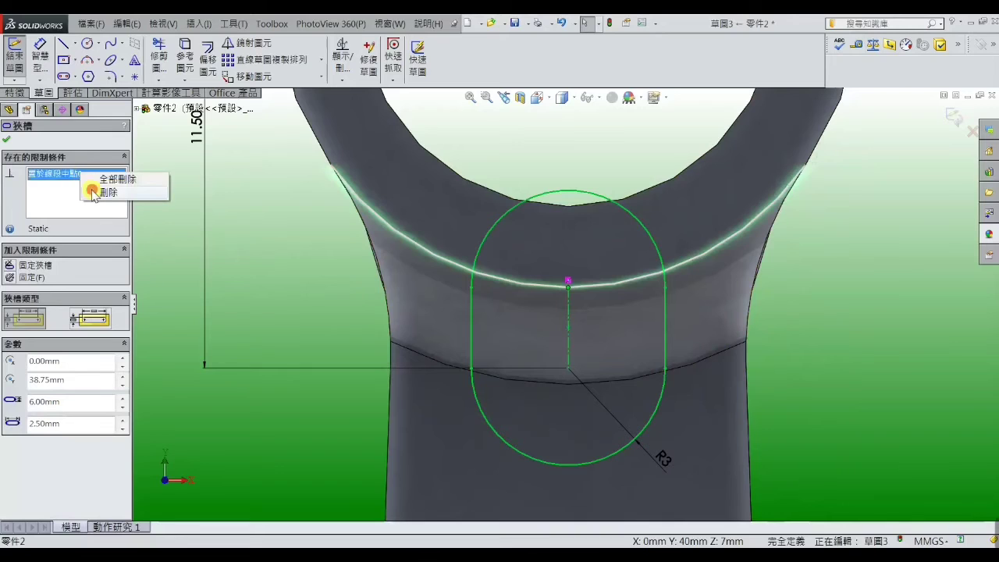
{"action": "left_click", "coordinate": [97, 187]}
{"action": "left_click", "coordinate": [263, 218]}
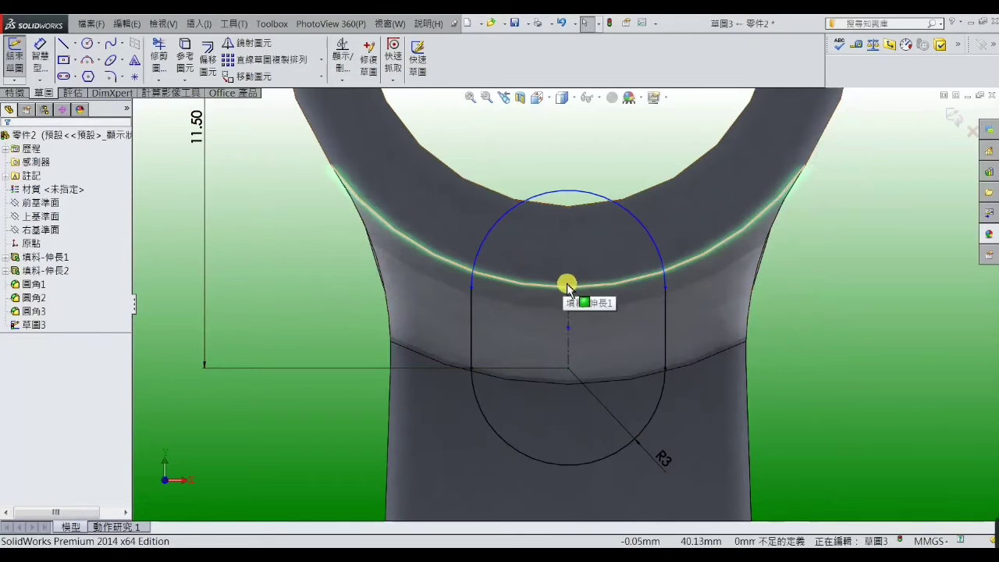
{"action": "left_click_drag", "start_coordinate": [571, 267], "coordinate": [571, 238]}
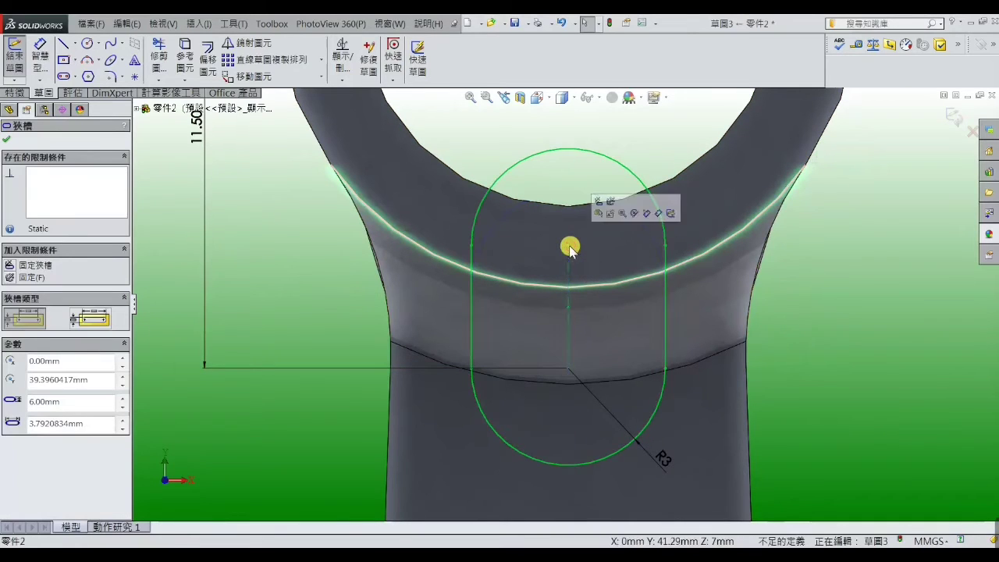
Draw a 6.00 horizontal line between the slot's upper arc endpoints
{"action": "left_click", "coordinate": [807, 285]}
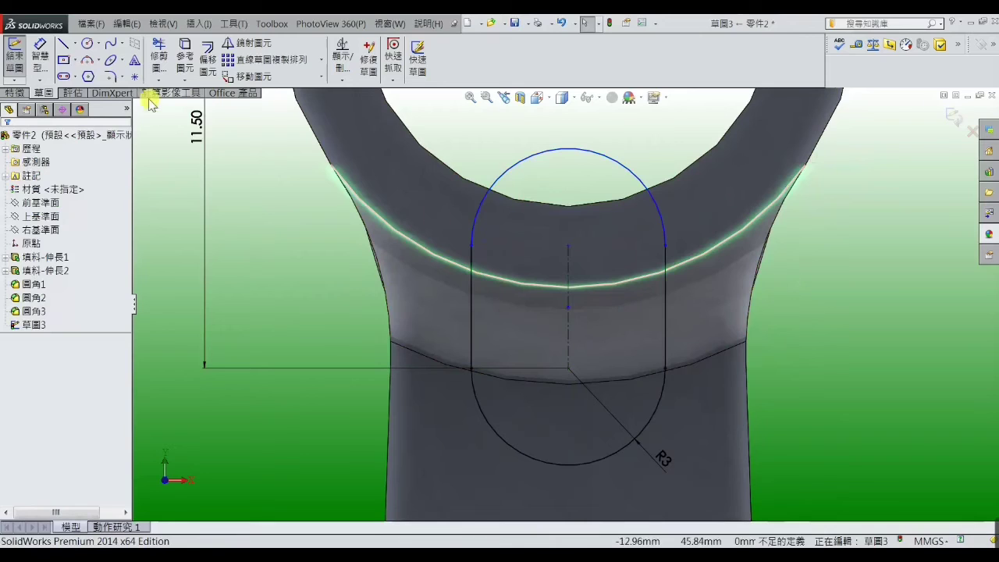
{"action": "left_click", "coordinate": [473, 247]}
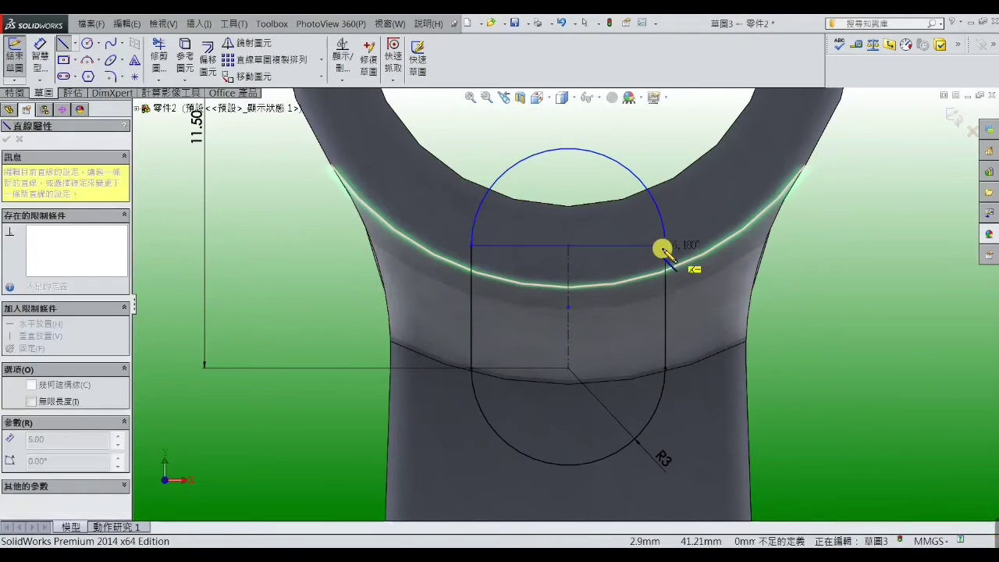
{"action": "left_click", "coordinate": [662, 247]}
{"action": "right_click", "coordinate": [663, 248]}
{"action": "left_click", "coordinate": [673, 164]}
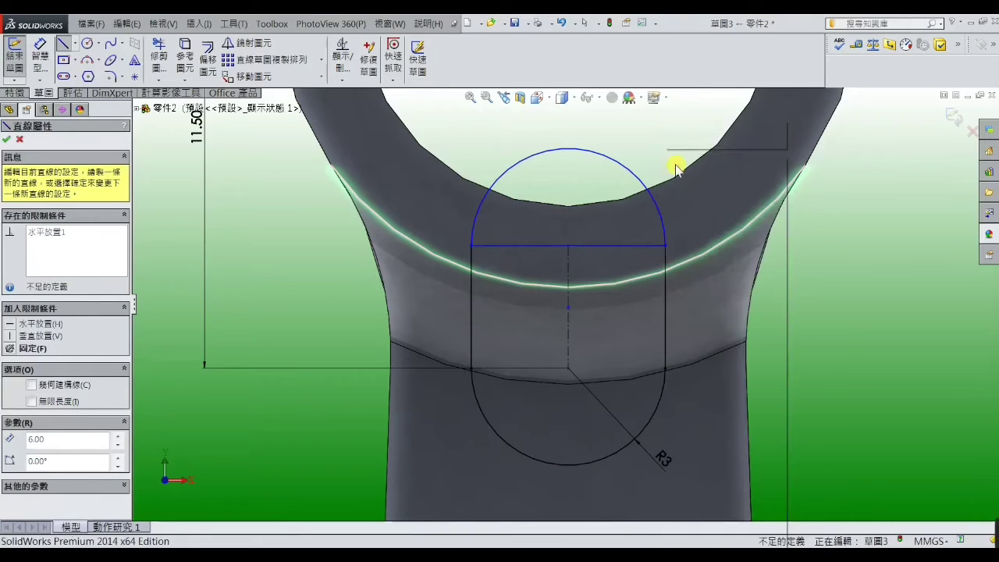
Trim away the slot's top arc, accepting the break warning
{"action": "left_click", "coordinate": [159, 56]}
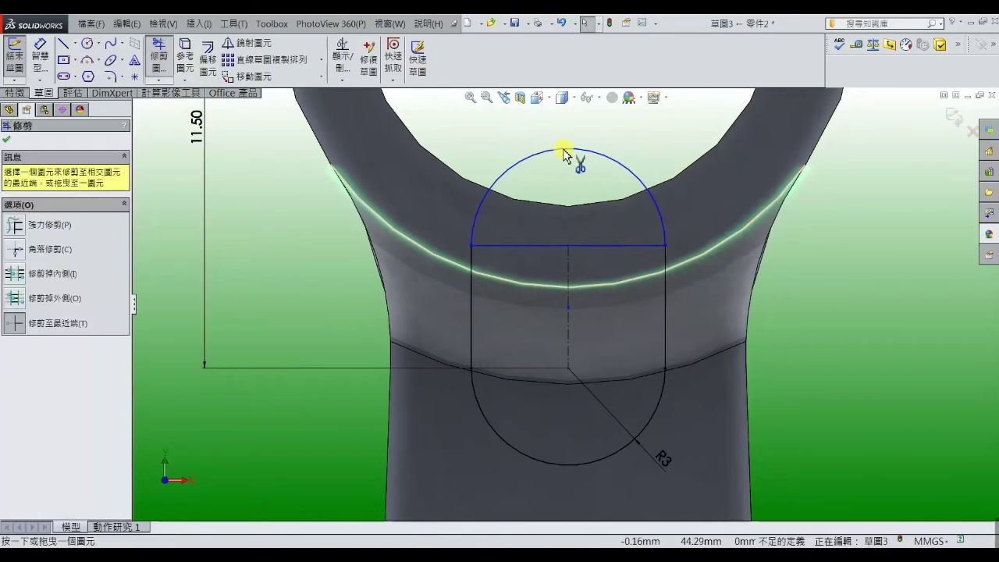
{"action": "left_click", "coordinate": [569, 153]}
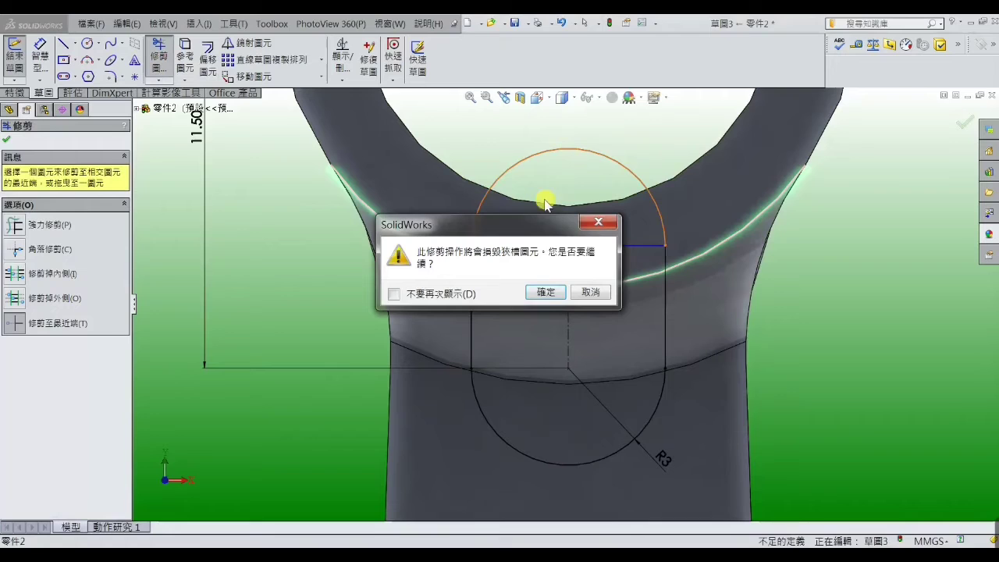
{"action": "left_click", "coordinate": [545, 295]}
{"action": "scroll", "coordinate": [584, 169], "scroll_direction": "up", "scroll_amount": 2}
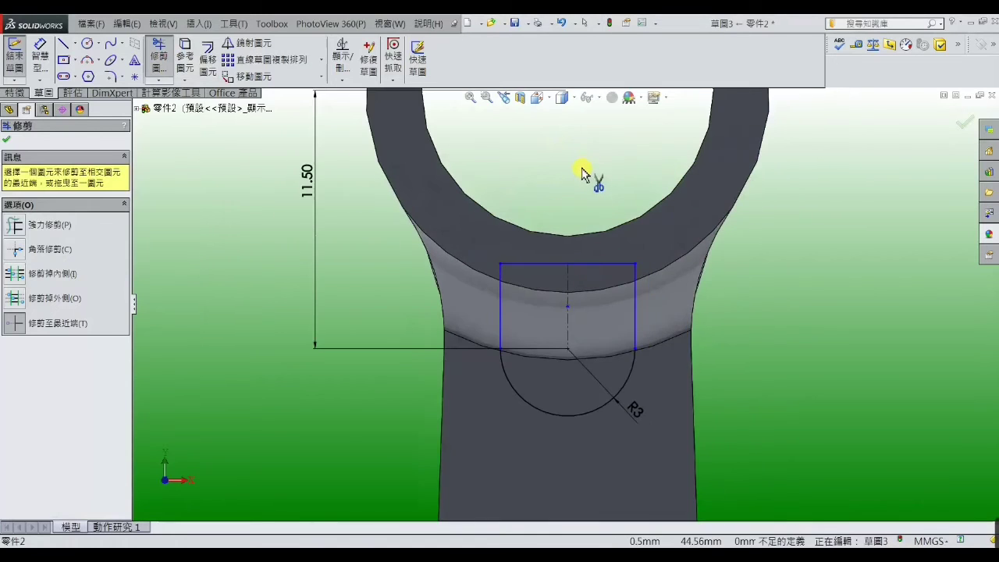
{"action": "right_click", "coordinate": [818, 258]}
{"action": "left_click", "coordinate": [829, 165]}
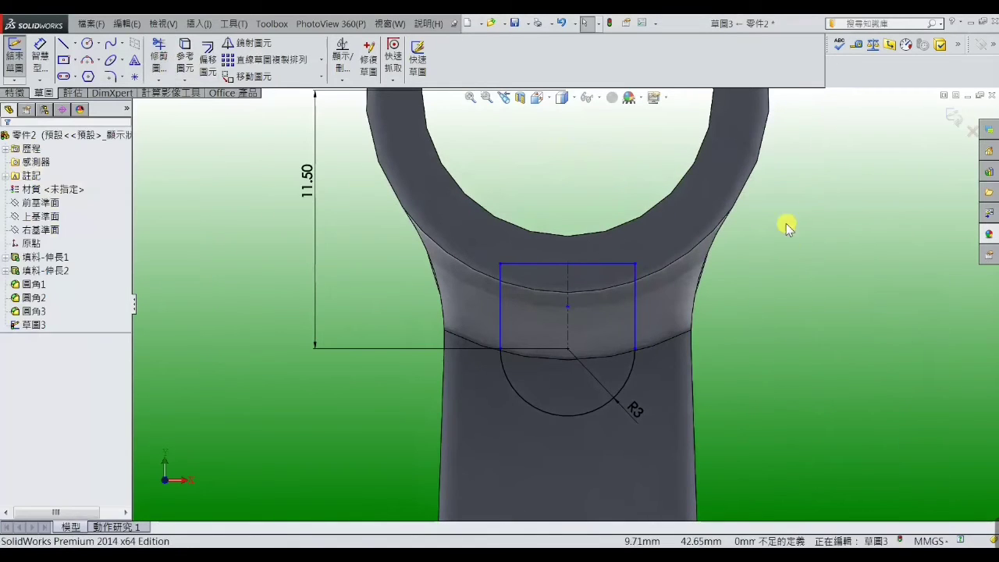
{"action": "scroll", "coordinate": [786, 227], "scroll_direction": "up", "scroll_amount": 3}
{"action": "scroll", "coordinate": [584, 312], "scroll_direction": "down", "scroll_amount": 2}
{"action": "scroll", "coordinate": [580, 317], "scroll_direction": "down", "scroll_amount": 2}
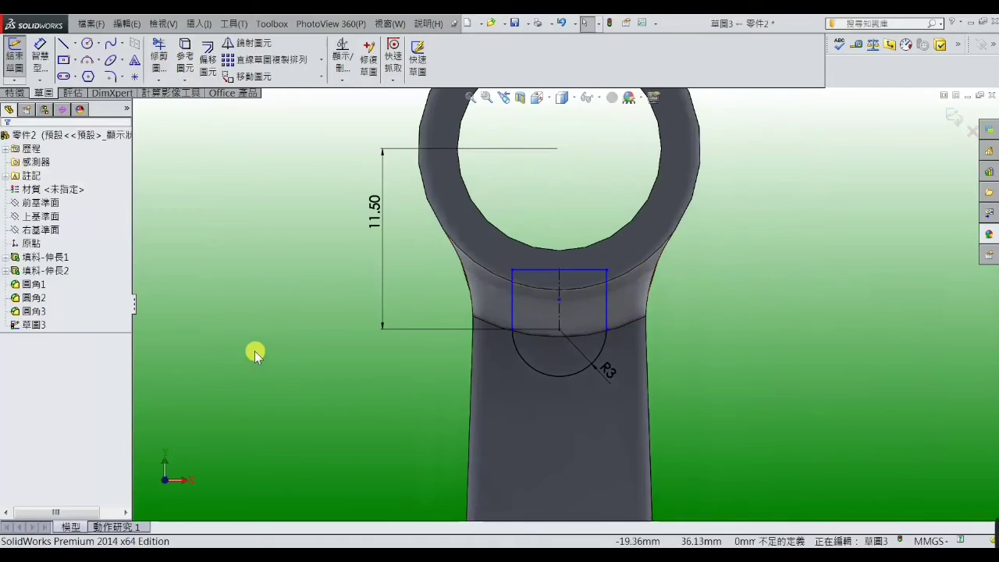
Add a Vertical relation between the sketch point below the slot and the origin
{"action": "left_click", "coordinate": [559, 303]}
{"action": "scroll", "coordinate": [546, 328], "scroll_direction": "up", "scroll_amount": 3}
{"action": "scroll", "coordinate": [663, 370], "scroll_direction": "up", "scroll_amount": 2}
{"action": "scroll", "coordinate": [613, 409], "scroll_direction": "up", "scroll_amount": 1}
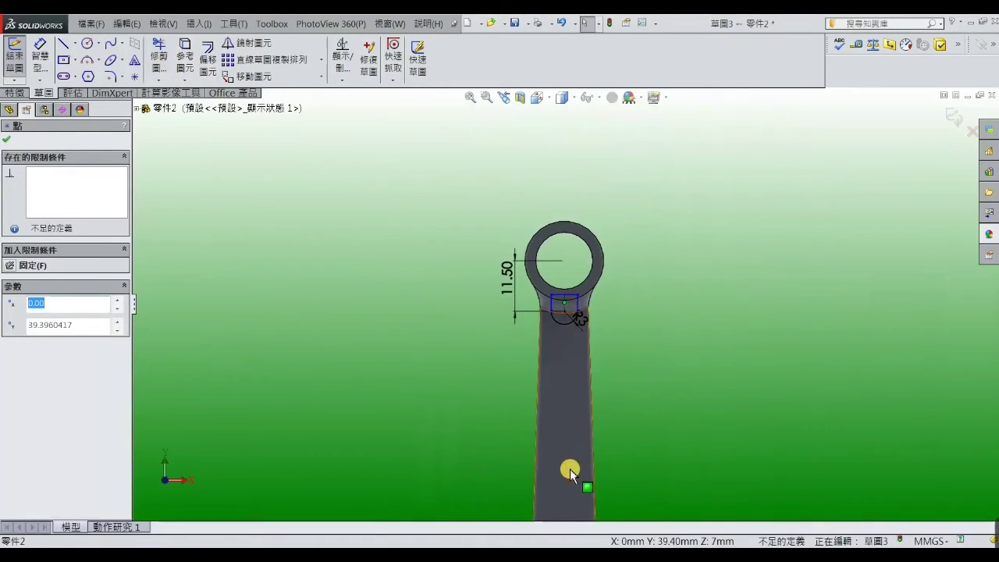
{"action": "left_click", "coordinate": [564, 473], "text": "ctrl"}
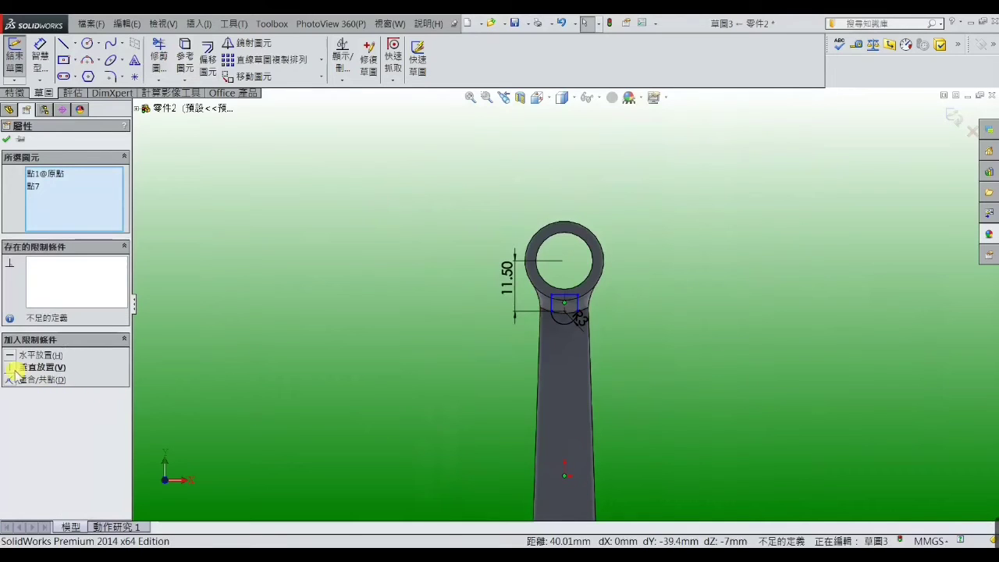
{"action": "left_click", "coordinate": [311, 377]}
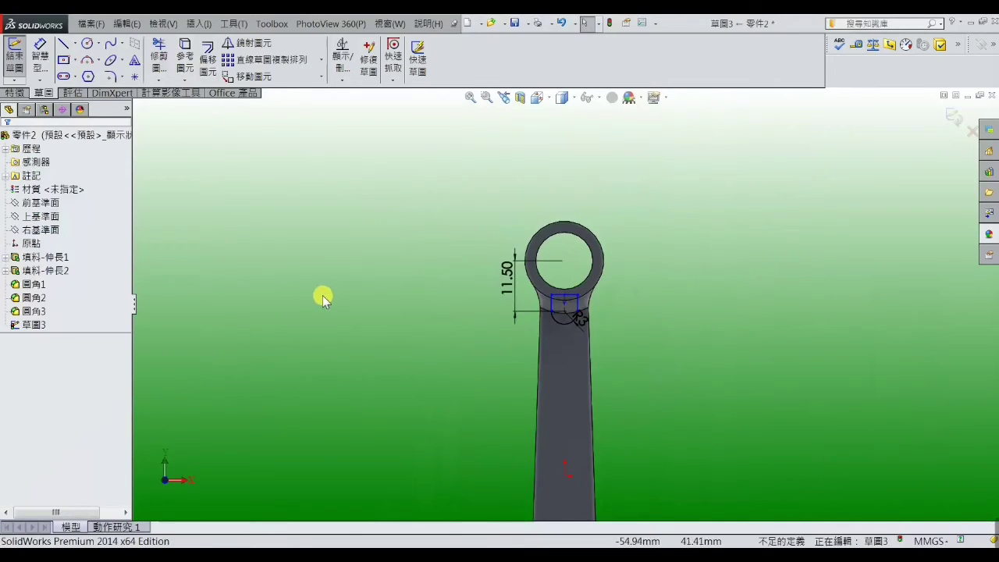
Extrude the 草圖3 recess profile up to the ring's front face as 填料-伸長3
{"action": "left_click", "coordinate": [17, 92]}
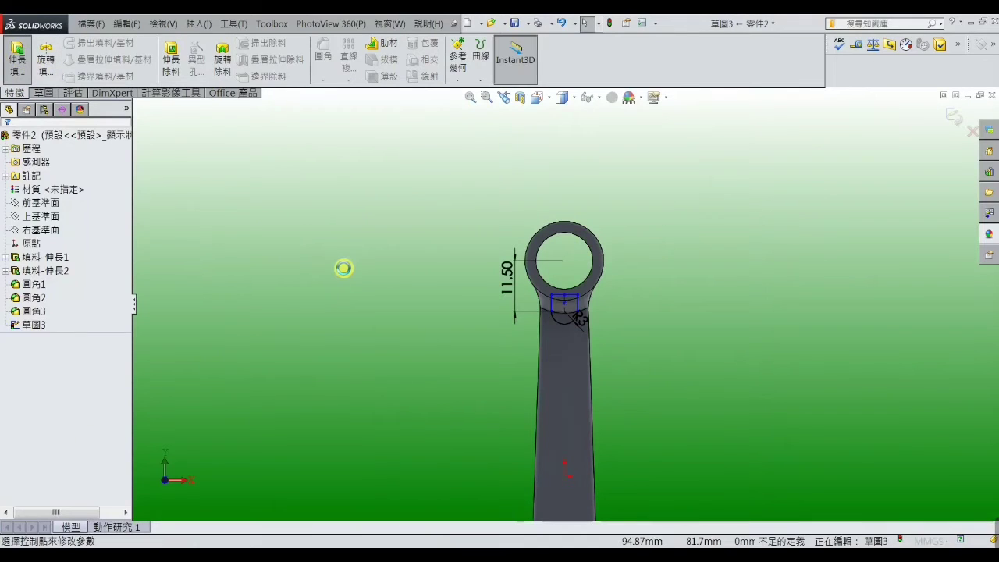
{"action": "left_click", "coordinate": [119, 214]}
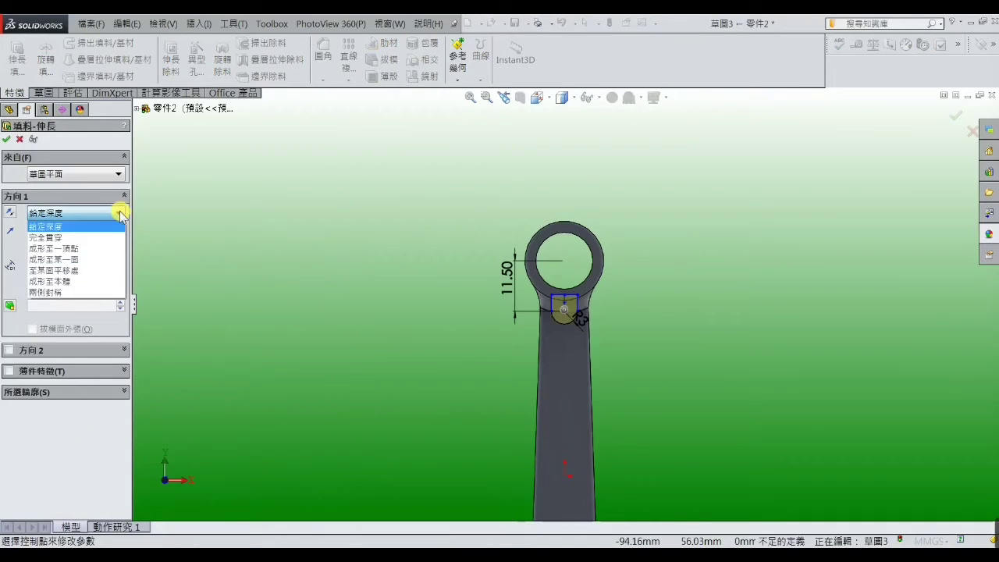
{"action": "left_click", "coordinate": [95, 261]}
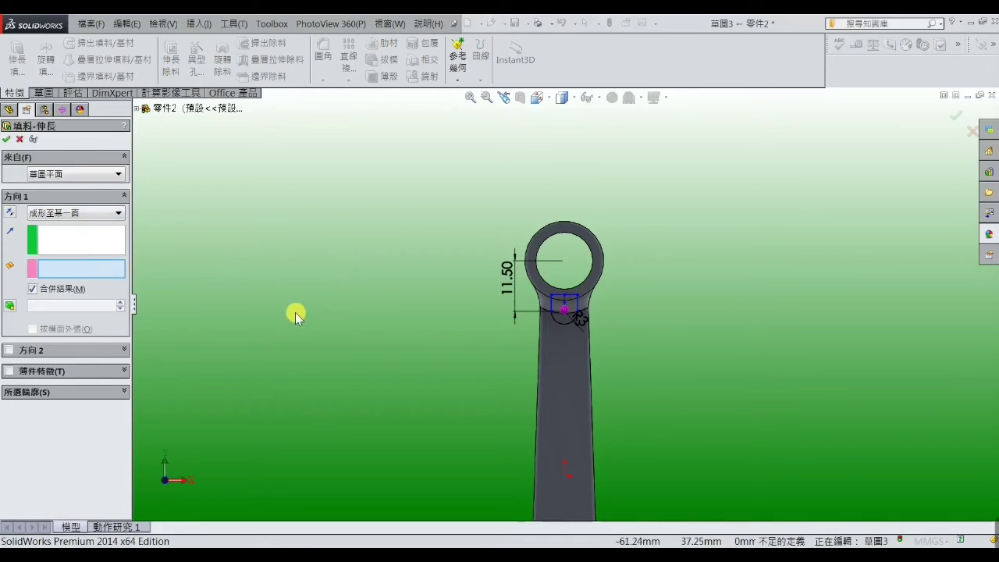
{"action": "mouse_move", "coordinate": [297, 314]}
{"action": "middle_mouse_down"}
{"action": "mouse_move", "coordinate": [350, 339]}
{"action": "mouse_move", "coordinate": [440, 338]}
{"action": "mouse_move", "coordinate": [476, 292]}
{"action": "middle_mouse_up"}
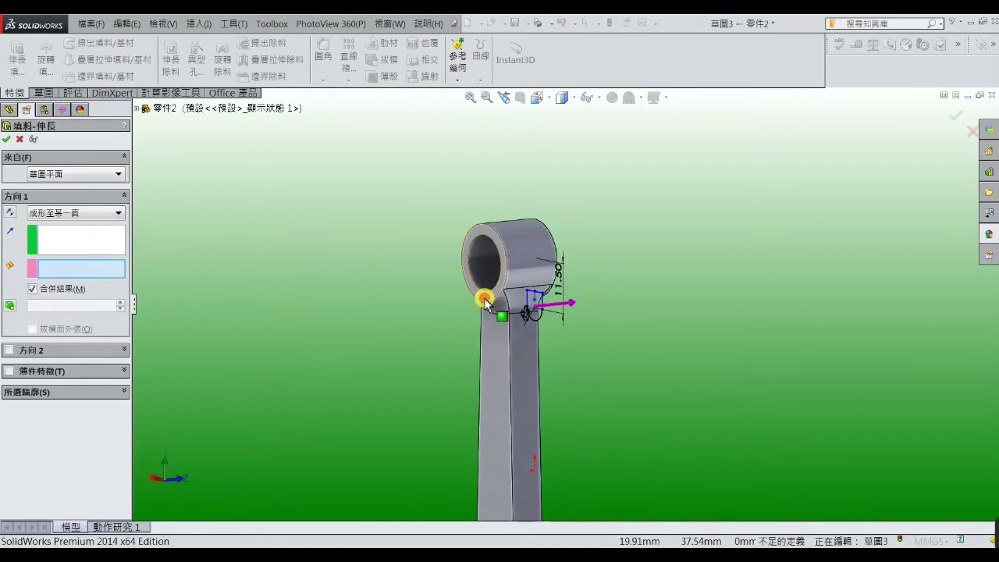
{"action": "left_click", "coordinate": [484, 299]}
{"action": "left_click", "coordinate": [6, 140]}
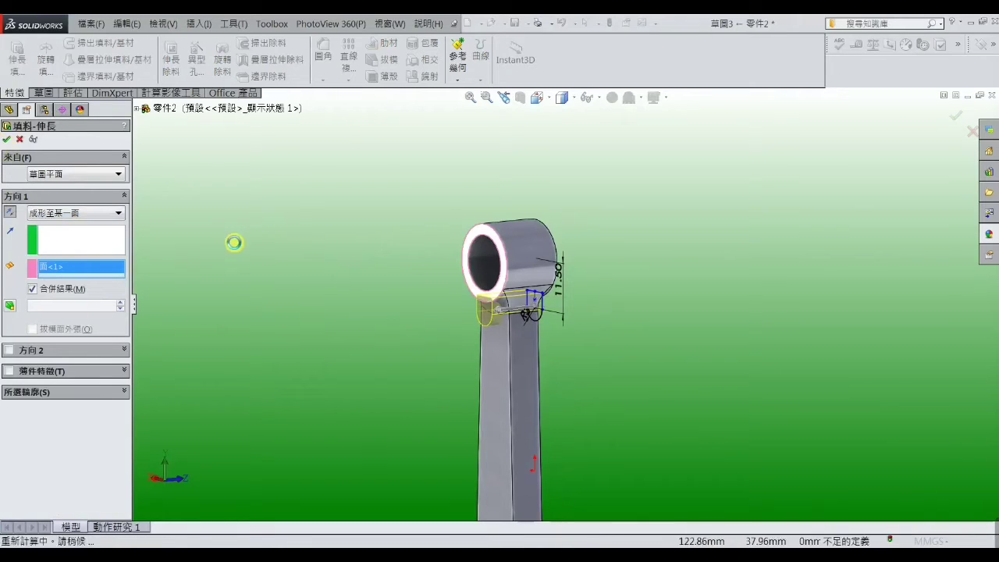
{"action": "mouse_move", "coordinate": [260, 247]}
{"action": "middle_mouse_down"}
{"action": "mouse_move", "coordinate": [458, 346]}
{"action": "mouse_move", "coordinate": [557, 346]}
{"action": "mouse_move", "coordinate": [404, 334]}
{"action": "mouse_move", "coordinate": [570, 328]}
{"action": "mouse_move", "coordinate": [331, 255]}
{"action": "middle_mouse_up"}
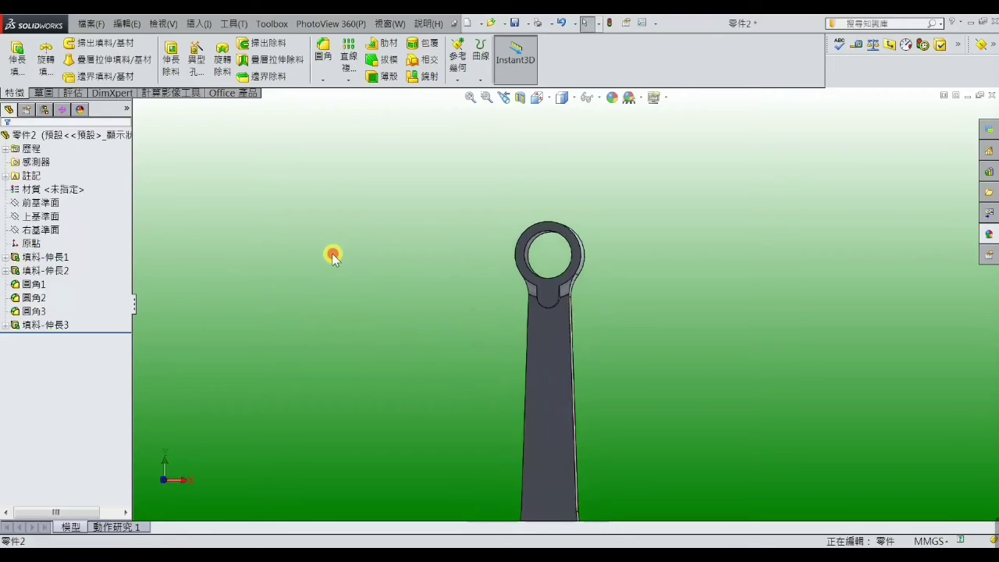
Round the left and right lug-to-shank edges with a 1 mm fillet (圓角4)
{"action": "left_click", "coordinate": [323, 62]}
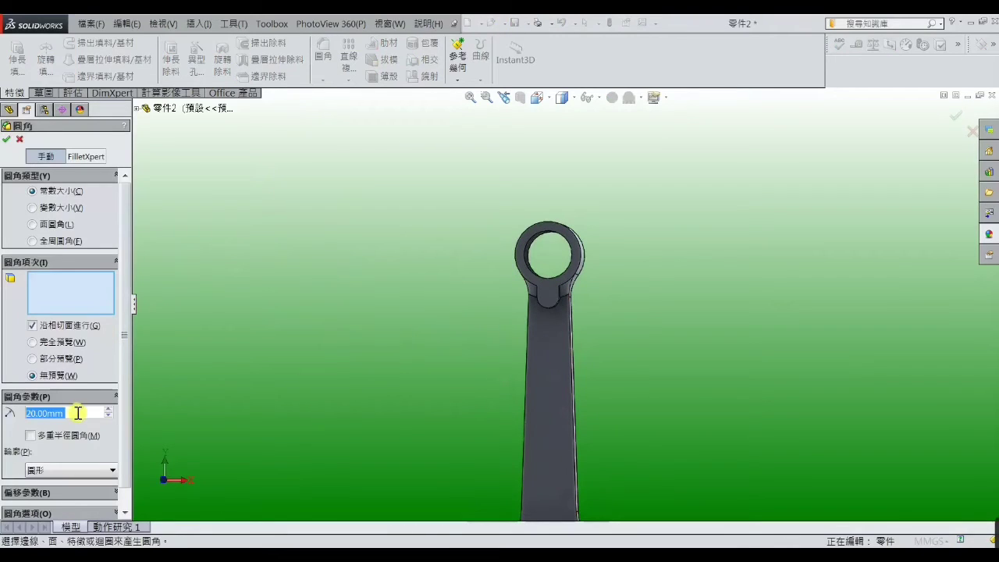
{"action": "type", "text": "1"}
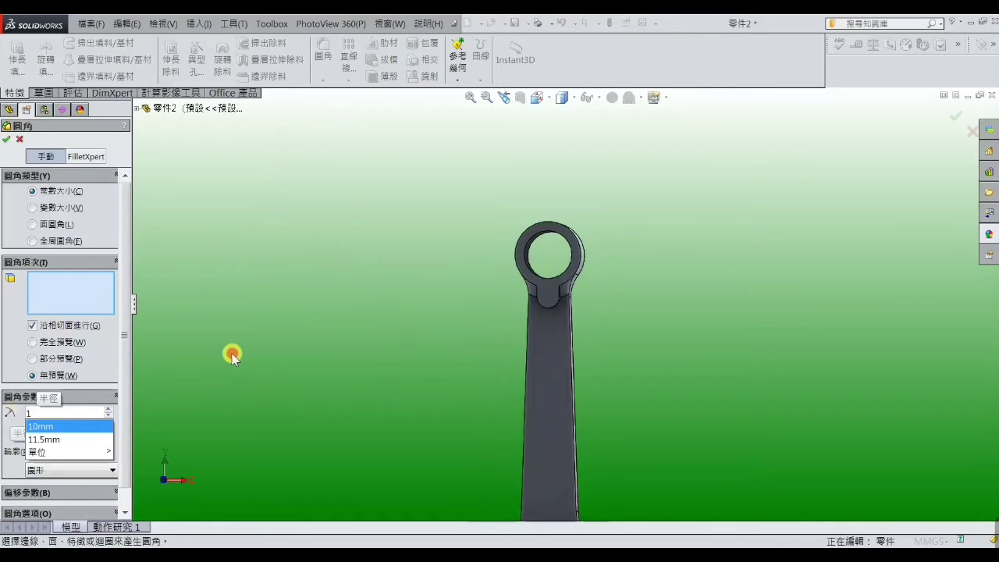
{"action": "key", "text": "Return"}
{"action": "scroll", "coordinate": [572, 320], "scroll_direction": "down", "scroll_amount": 2}
{"action": "mouse_move", "coordinate": [572, 320]}
{"action": "middle_mouse_down"}
{"action": "mouse_move", "coordinate": [535, 283]}
{"action": "mouse_move", "coordinate": [542, 260]}
{"action": "middle_mouse_up"}
{"action": "left_click", "coordinate": [544, 266]}
{"action": "mouse_move", "coordinate": [672, 328]}
{"action": "middle_mouse_down"}
{"action": "mouse_move", "coordinate": [595, 339]}
{"action": "mouse_move", "coordinate": [573, 330]}
{"action": "mouse_move", "coordinate": [619, 287]}
{"action": "middle_mouse_up"}
{"action": "left_click", "coordinate": [609, 278]}
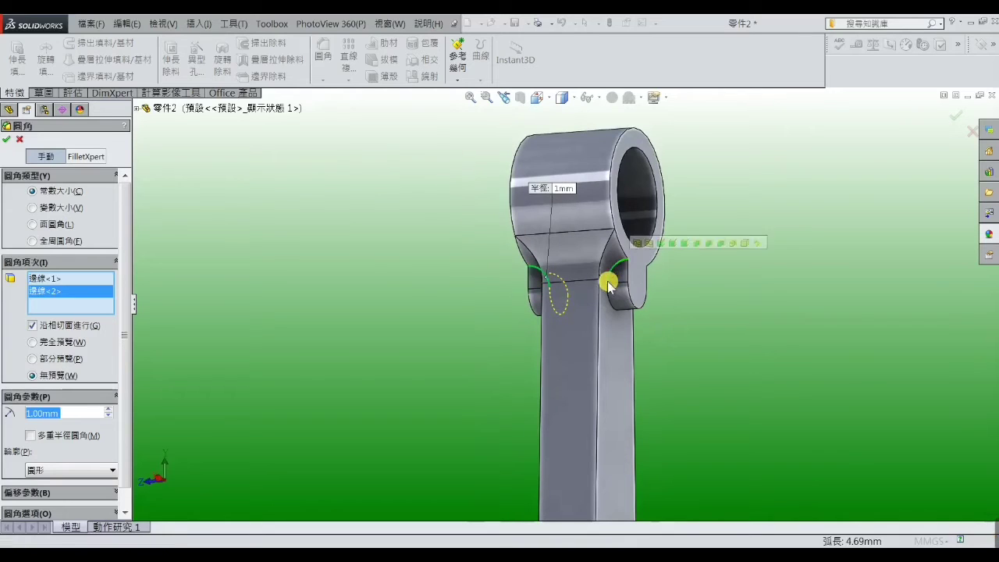
{"action": "left_click", "coordinate": [9, 141]}
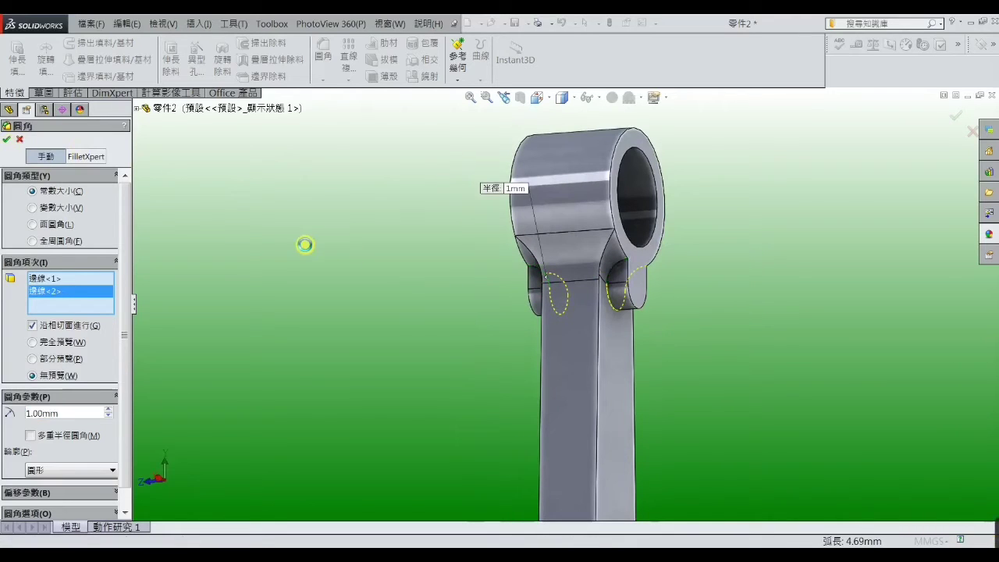
{"action": "scroll", "coordinate": [593, 373], "scroll_direction": "up", "scroll_amount": 3}
{"action": "mouse_move", "coordinate": [593, 373]}
{"action": "middle_mouse_down"}
{"action": "mouse_move", "coordinate": [547, 379]}
{"action": "mouse_move", "coordinate": [538, 356]}
{"action": "mouse_move", "coordinate": [632, 395]}
{"action": "mouse_move", "coordinate": [634, 373]}
{"action": "middle_mouse_up"}
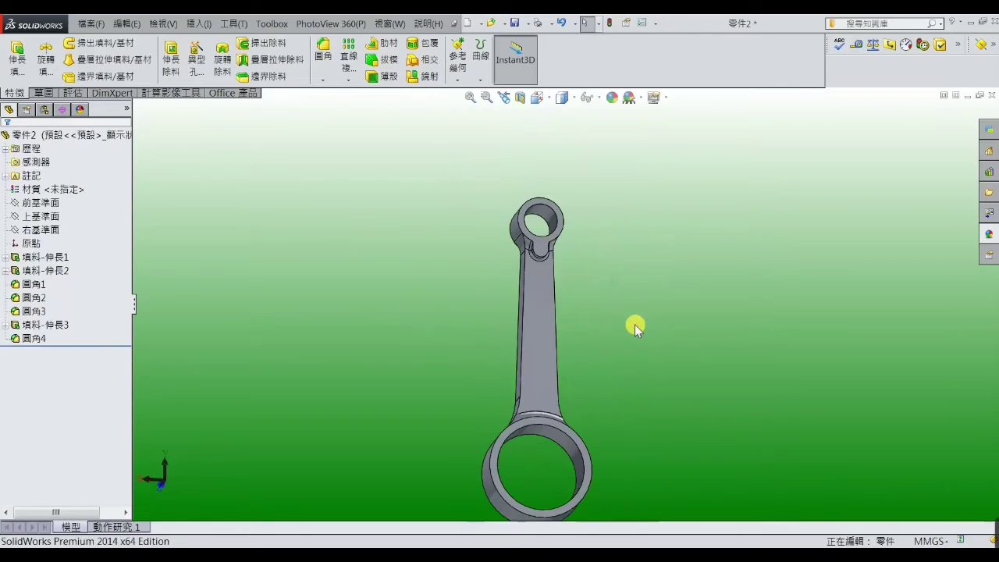
Sketch on the shank face, offsetting its left edge 3 mm inward
{"action": "left_click", "coordinate": [542, 330]}
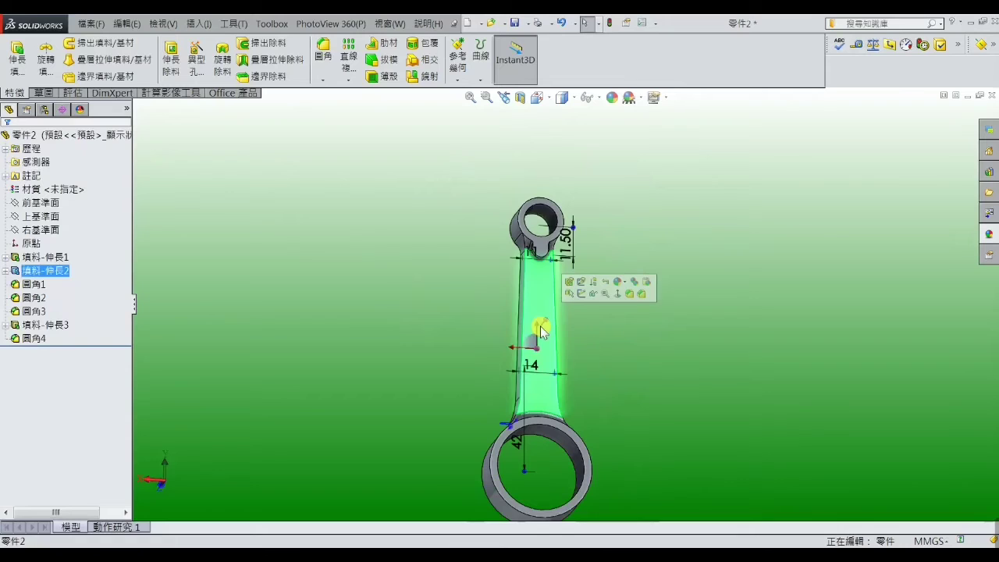
{"action": "left_click", "coordinate": [582, 294]}
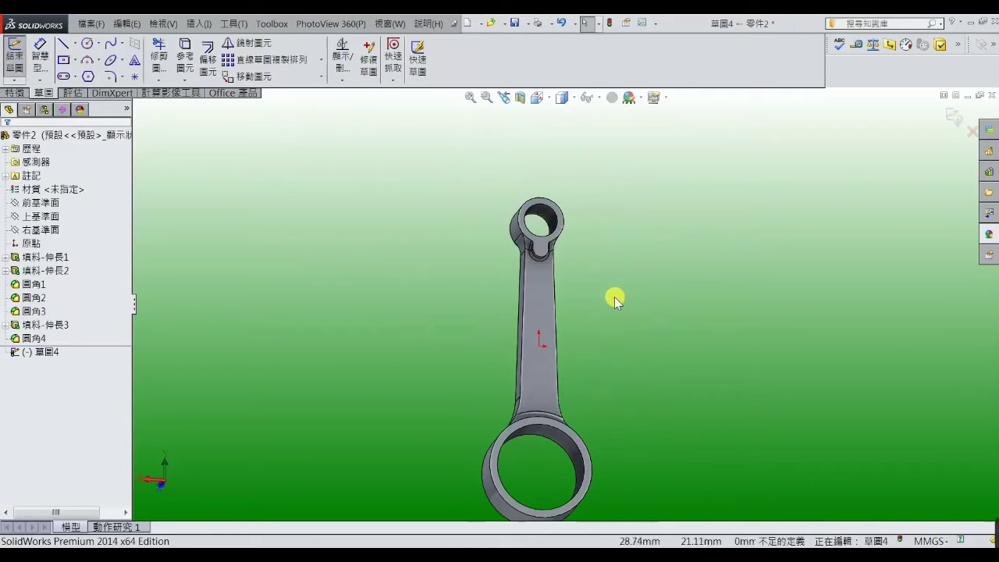
{"action": "left_click", "coordinate": [208, 63]}
{"action": "left_click", "coordinate": [78, 177]}
{"action": "type", "text": "3"}
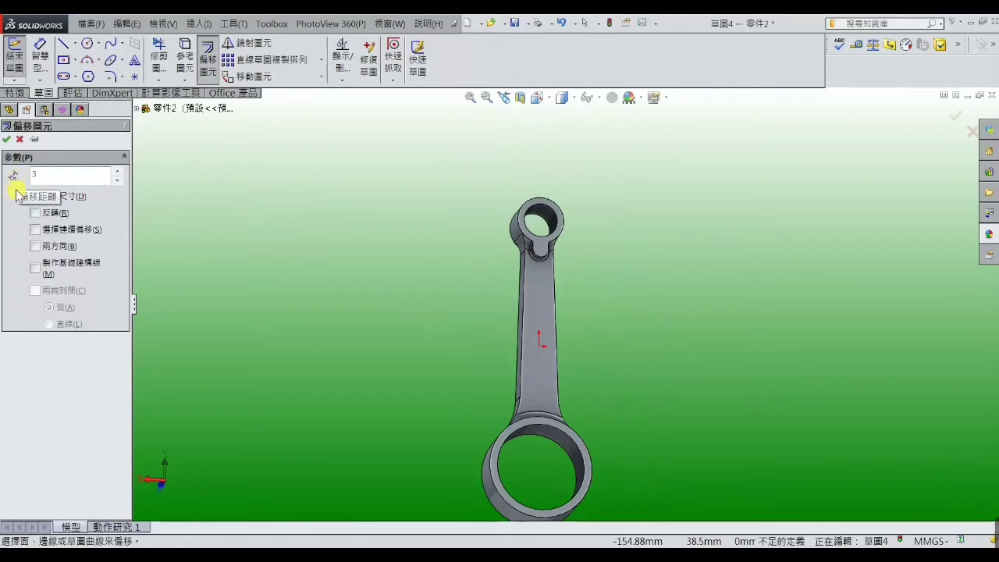
{"action": "key", "text": "Return"}
{"action": "left_click", "coordinate": [521, 335]}
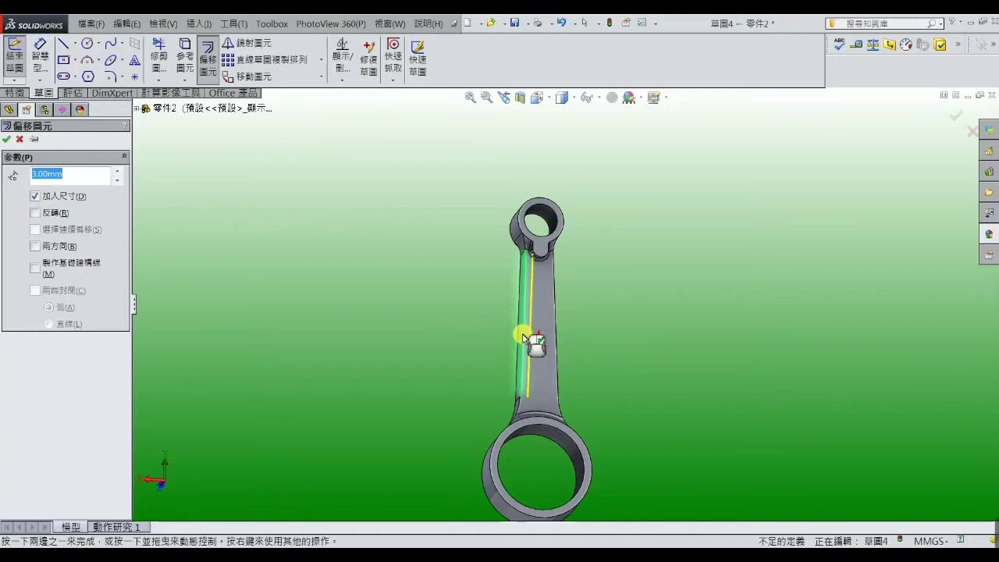
{"action": "left_click", "coordinate": [7, 140]}
{"action": "scroll", "coordinate": [452, 319], "scroll_direction": "up", "scroll_amount": 2}
{"action": "scroll", "coordinate": [636, 316], "scroll_direction": "down", "scroll_amount": 1}
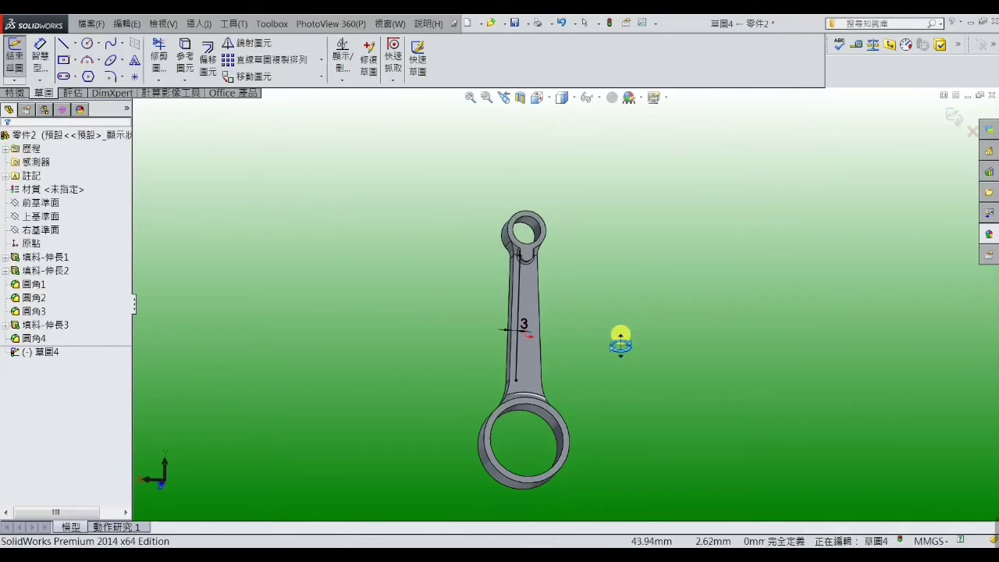
{"action": "scroll", "coordinate": [593, 312], "scroll_direction": "up", "scroll_amount": 1}
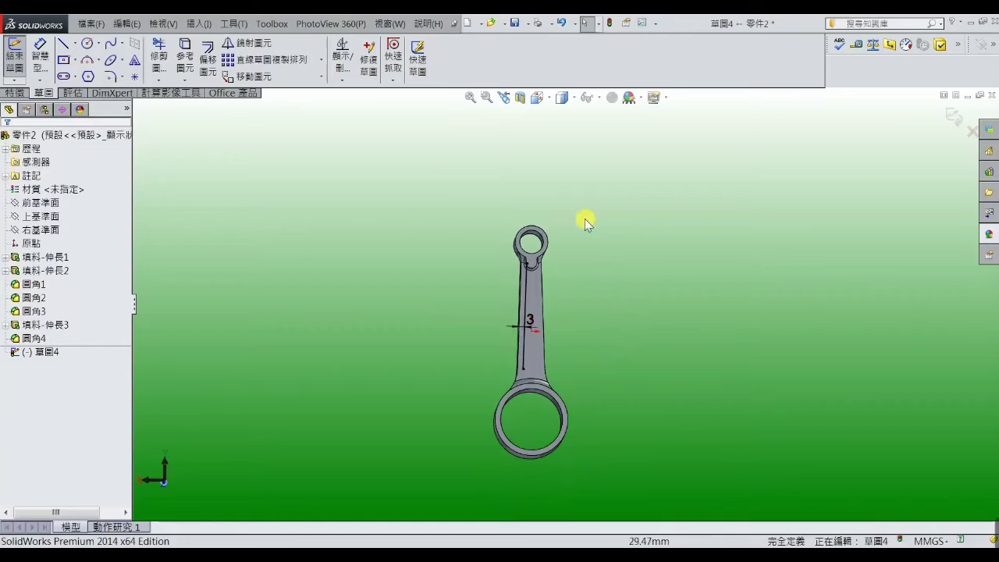
{"action": "left_click", "coordinate": [538, 98]}
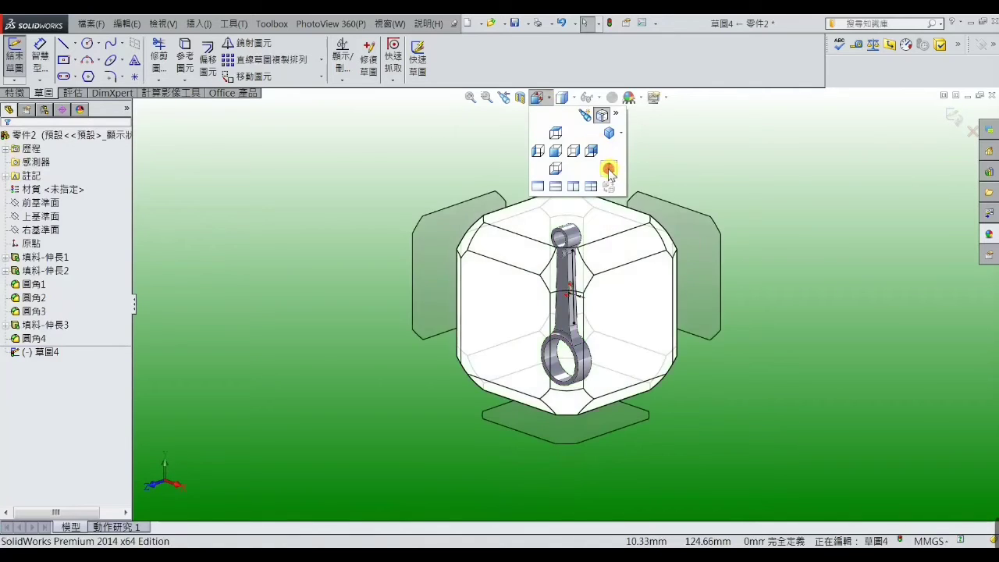
Draw a vertical construction centreline from the small-end hole centre to the big-end circle centre
{"action": "left_click", "coordinate": [609, 171]}
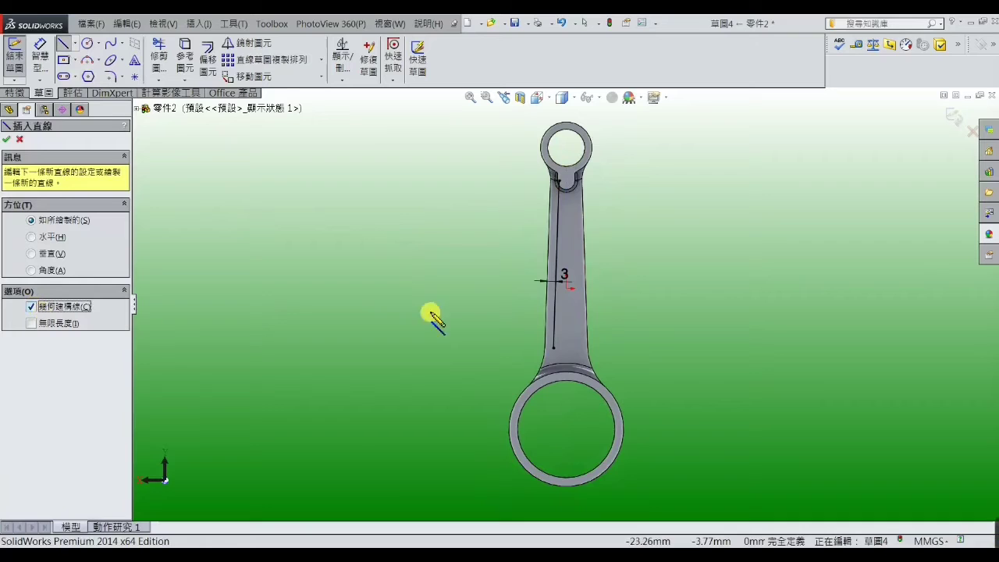
{"action": "left_click", "coordinate": [567, 149]}
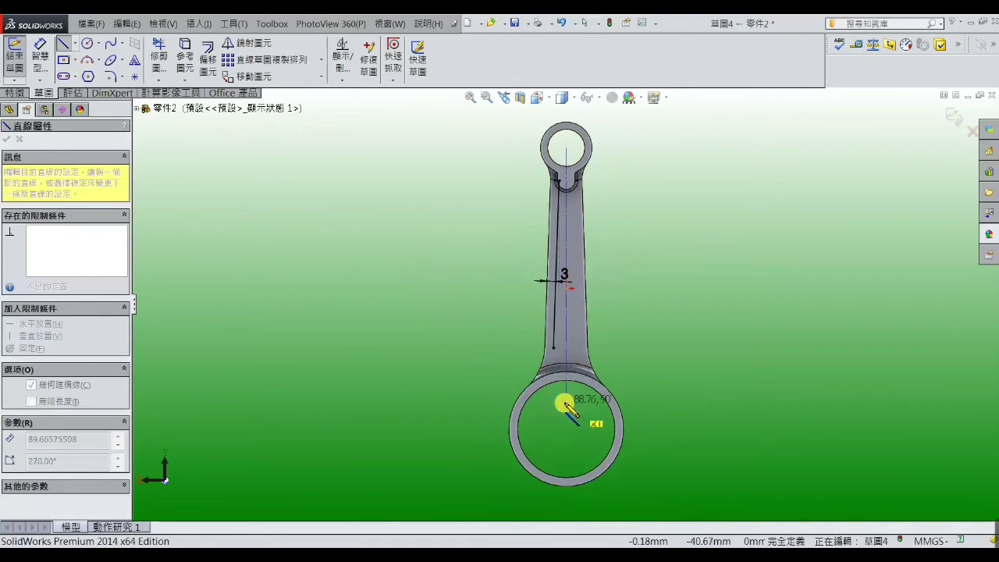
{"action": "left_click", "coordinate": [567, 430]}
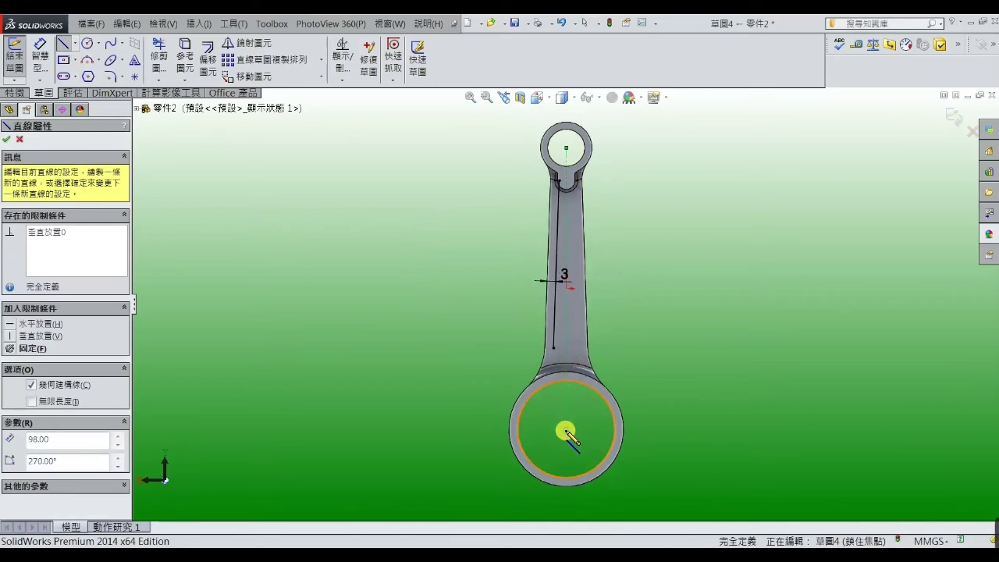
{"action": "right_click", "coordinate": [567, 432]}
{"action": "left_click", "coordinate": [599, 111]}
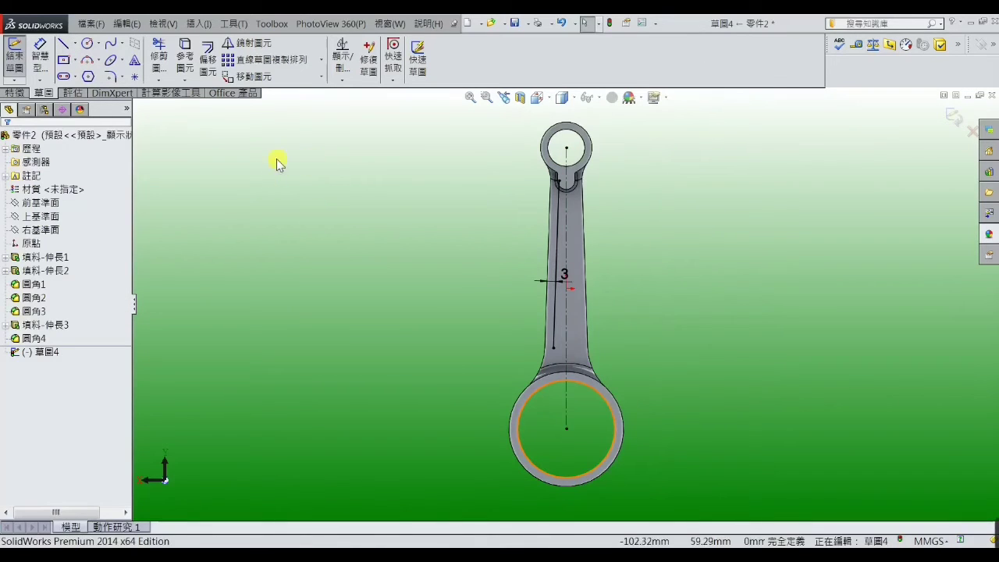
{"action": "left_click", "coordinate": [256, 45]}
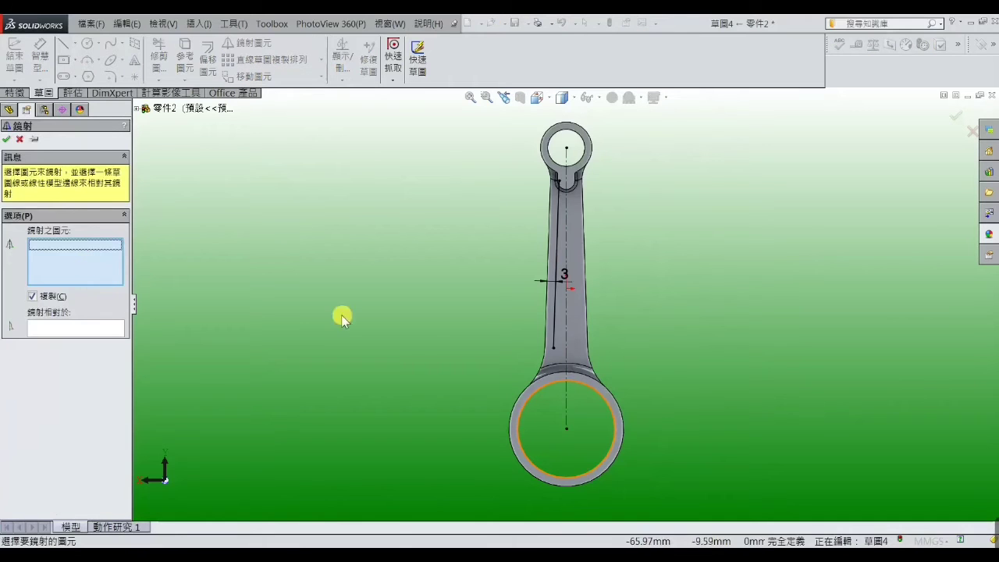
Mirror the 3 mm offset line about the vertical centreline
{"action": "left_click", "coordinate": [553, 328]}
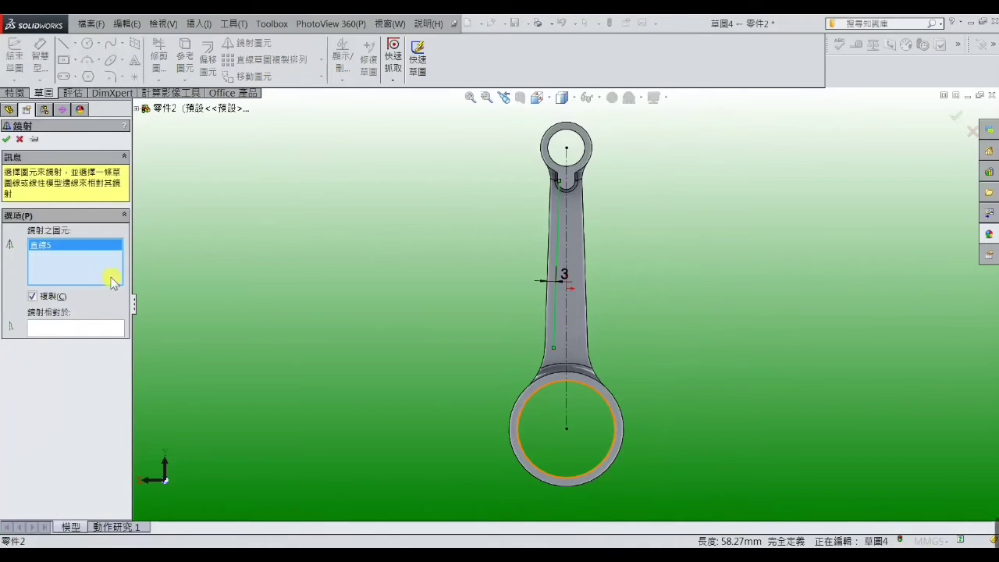
{"action": "left_click", "coordinate": [91, 335]}
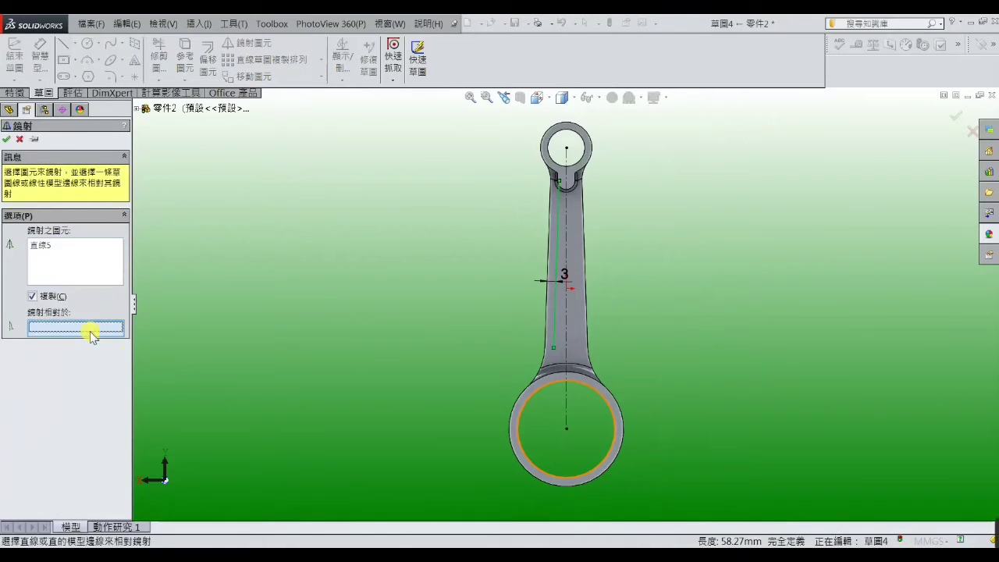
{"action": "left_click", "coordinate": [565, 353]}
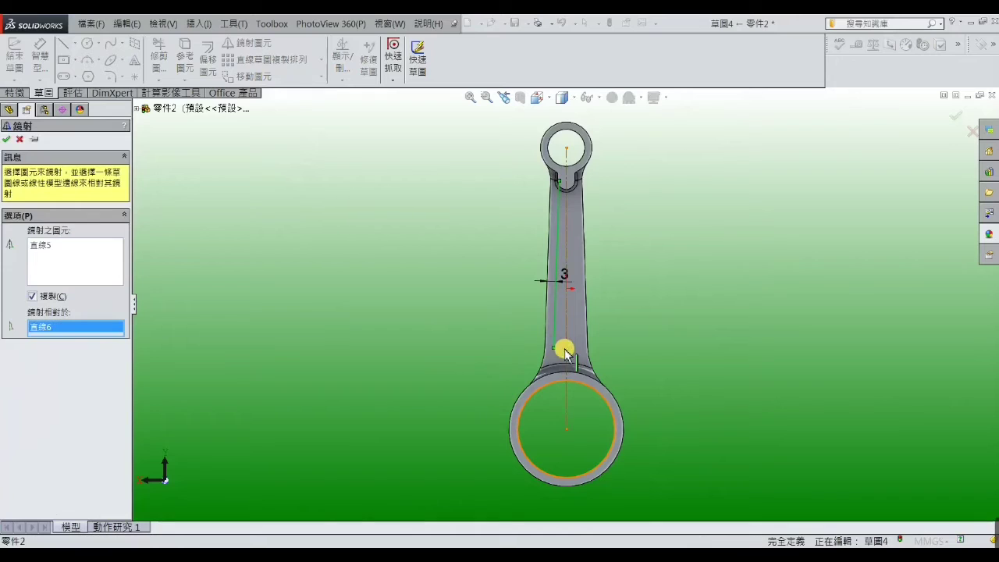
{"action": "left_click", "coordinate": [8, 140]}
{"action": "scroll", "coordinate": [578, 211], "scroll_direction": "down", "scroll_amount": 5}
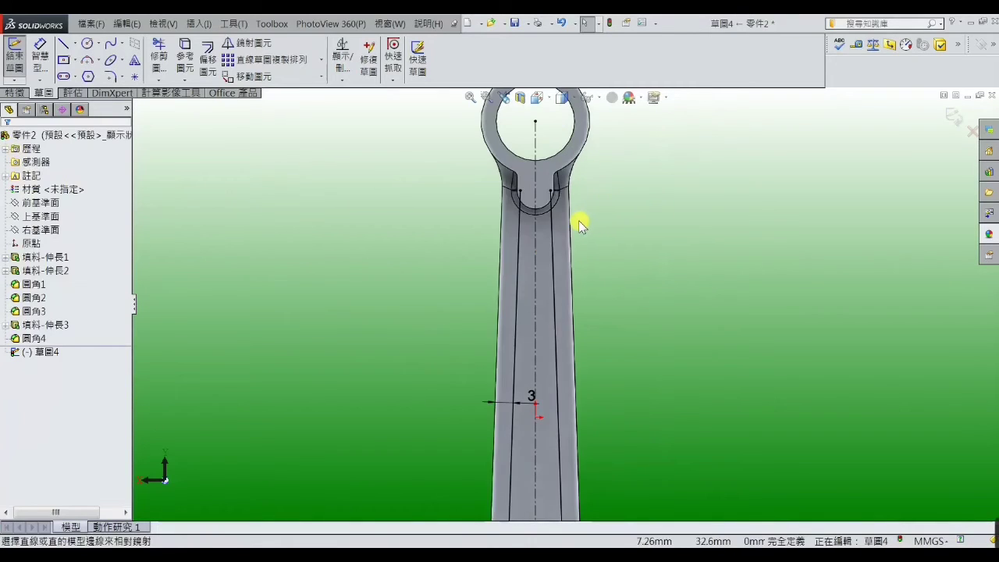
Begin a circle on the centreline below the small end, then cancel it
{"action": "left_click", "coordinate": [88, 45]}
{"action": "scroll", "coordinate": [573, 246], "scroll_direction": "down", "scroll_amount": 3}
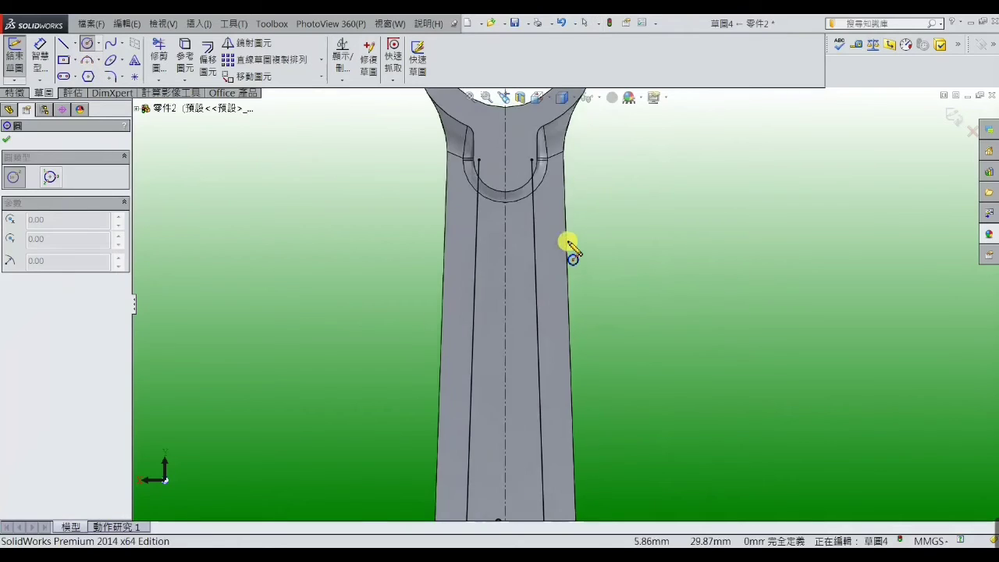
{"action": "left_click", "coordinate": [505, 236]}
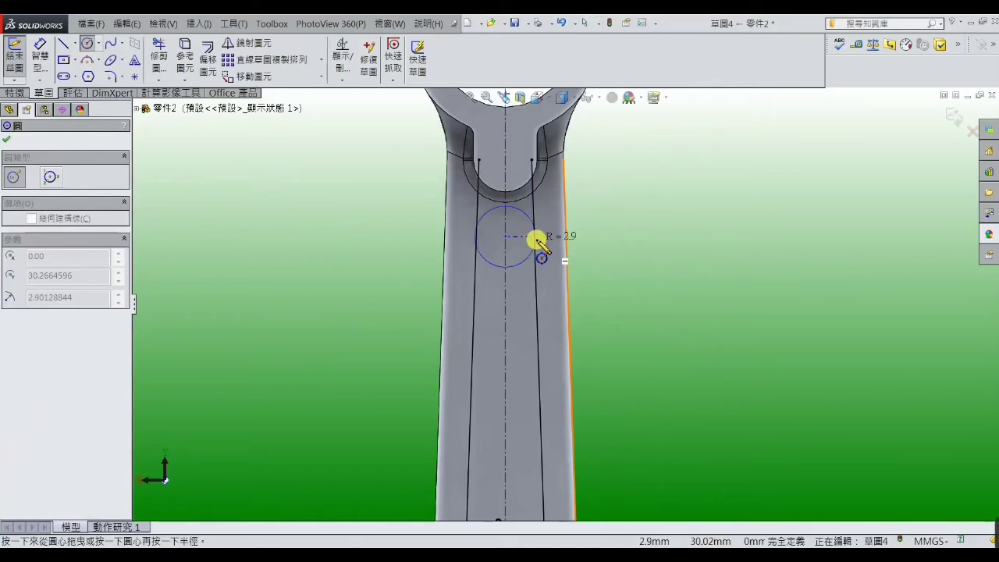
{"action": "right_click", "coordinate": [539, 242]}
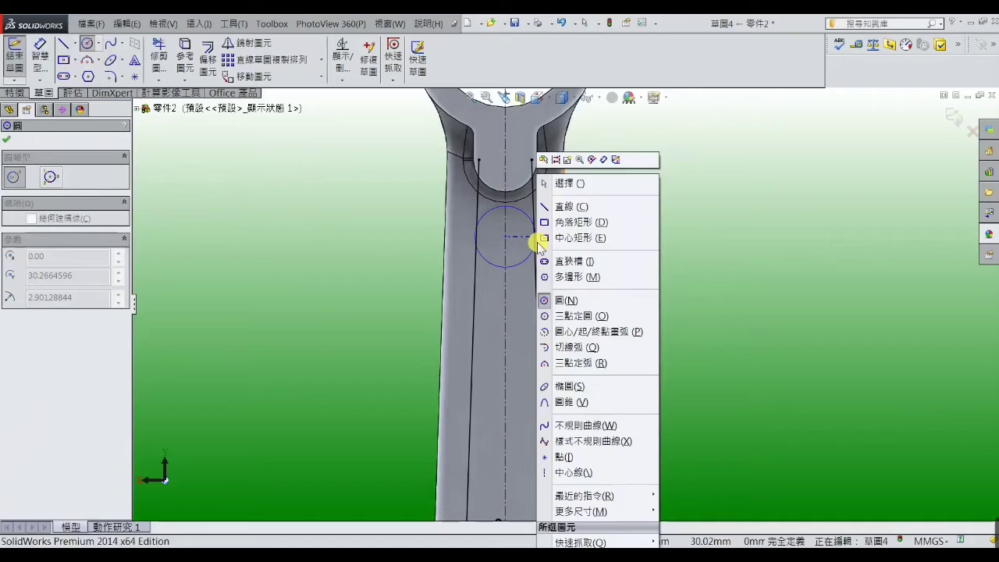
{"action": "left_click", "coordinate": [556, 184]}
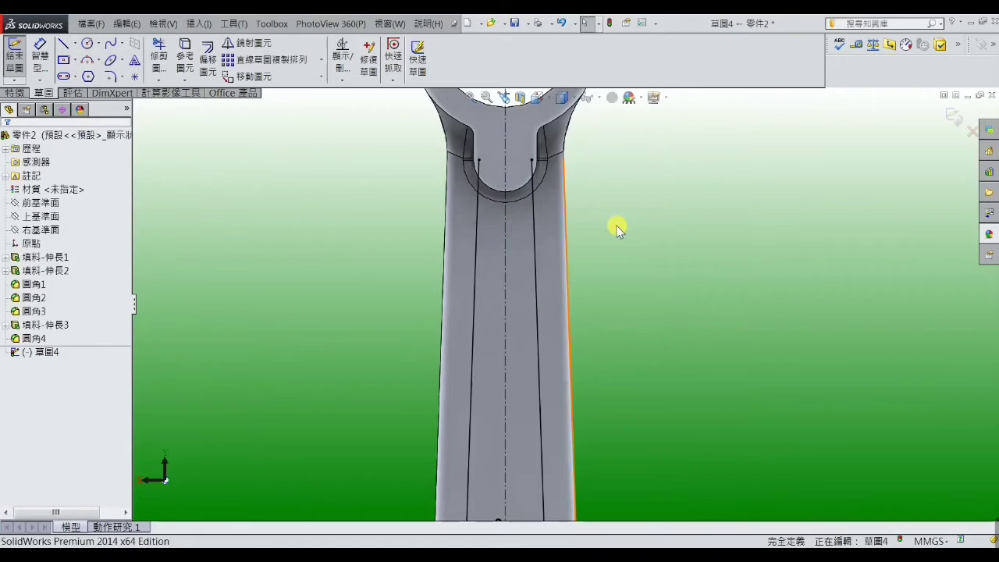
Draw a circle centred on the centreline near the big end
{"action": "left_click", "coordinate": [89, 44]}
{"action": "scroll", "coordinate": [457, 317], "scroll_direction": "up", "scroll_amount": 3}
{"action": "scroll", "coordinate": [524, 371], "scroll_direction": "down", "scroll_amount": 3}
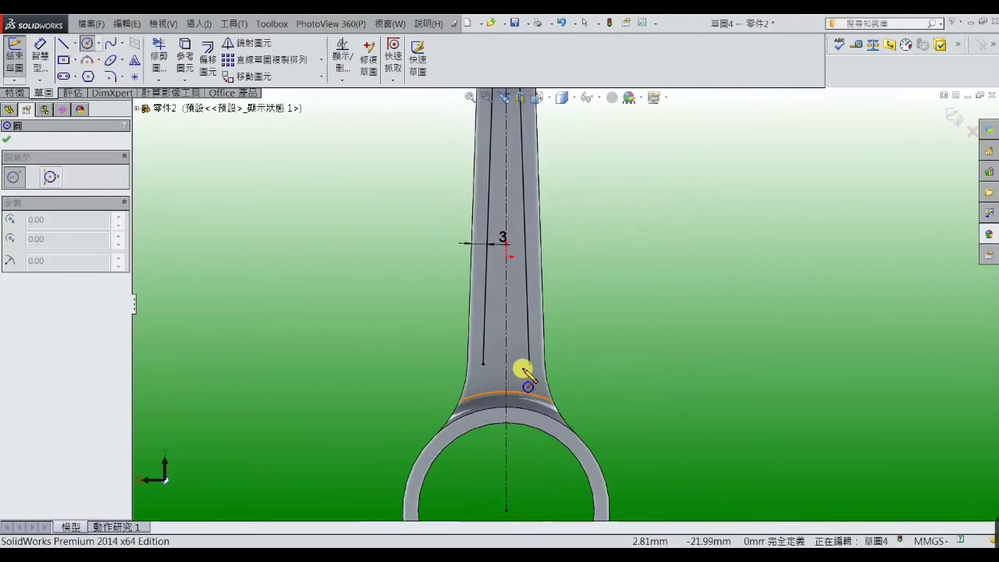
{"action": "scroll", "coordinate": [518, 364], "scroll_direction": "down", "scroll_amount": 2}
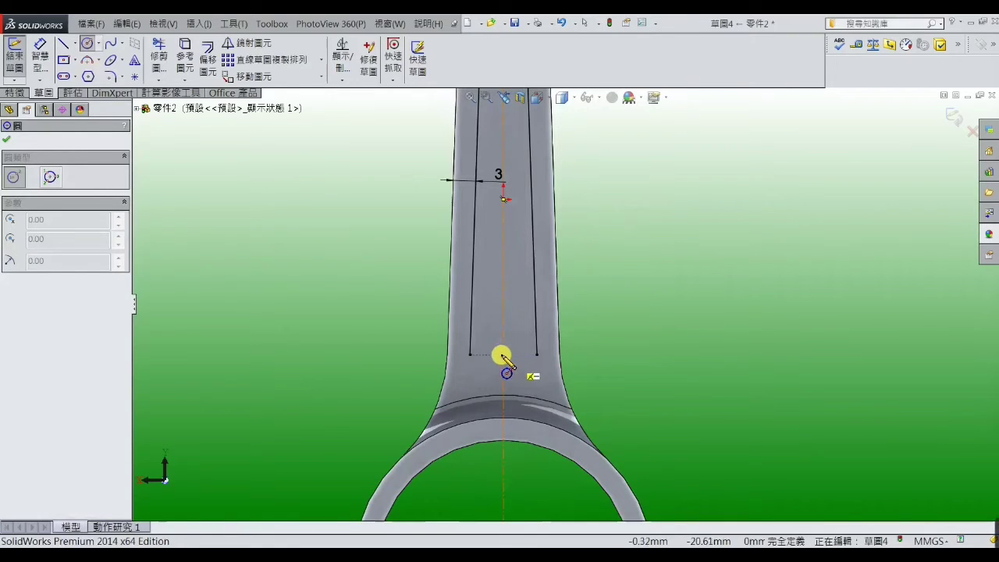
{"action": "left_click", "coordinate": [503, 356]}
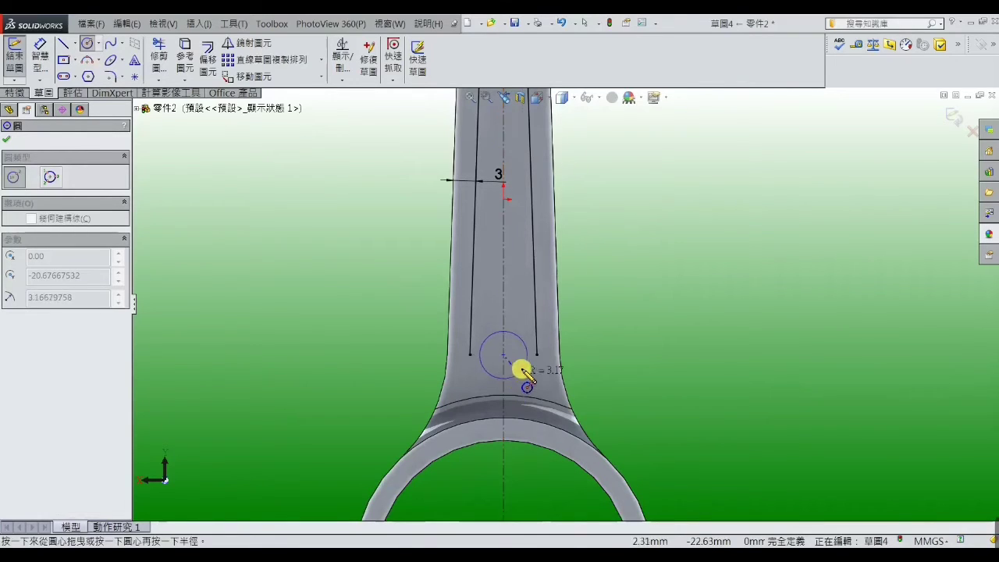
{"action": "left_click", "coordinate": [537, 353]}
{"action": "right_click", "coordinate": [537, 353]}
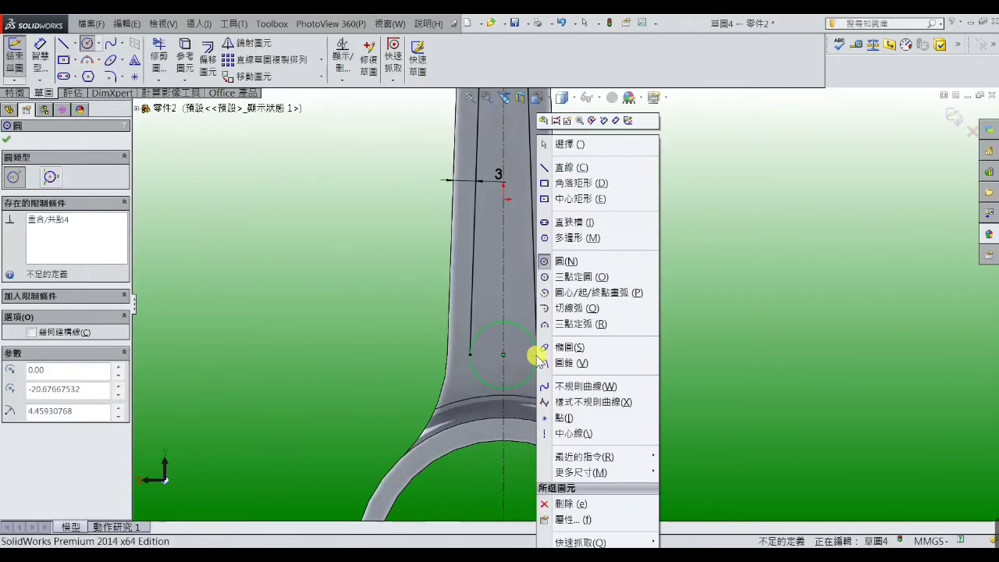
{"action": "left_click", "coordinate": [563, 145]}
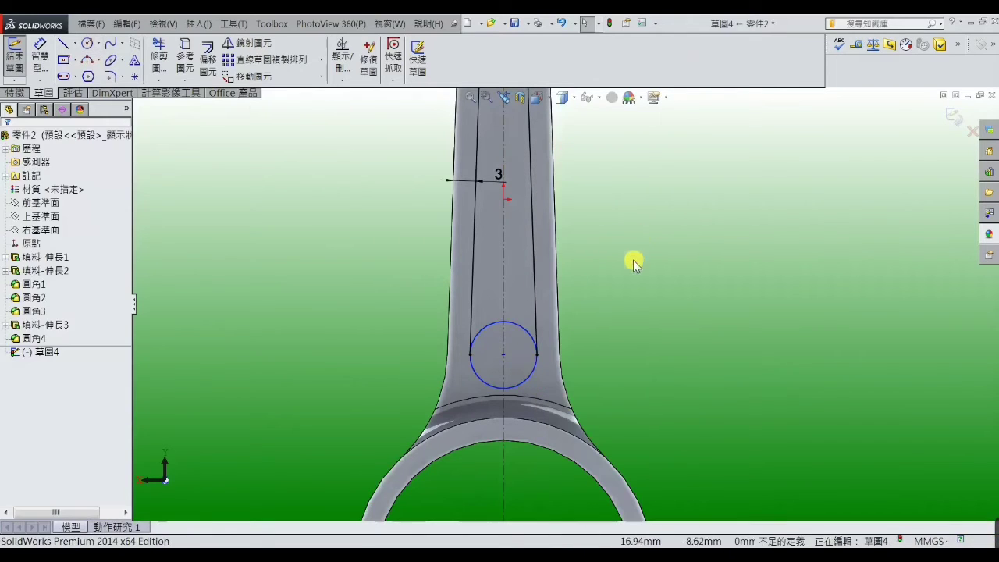
Make the lower circle tangent to the right shank line
{"action": "scroll", "coordinate": [550, 374], "scroll_direction": "down", "scroll_amount": 3}
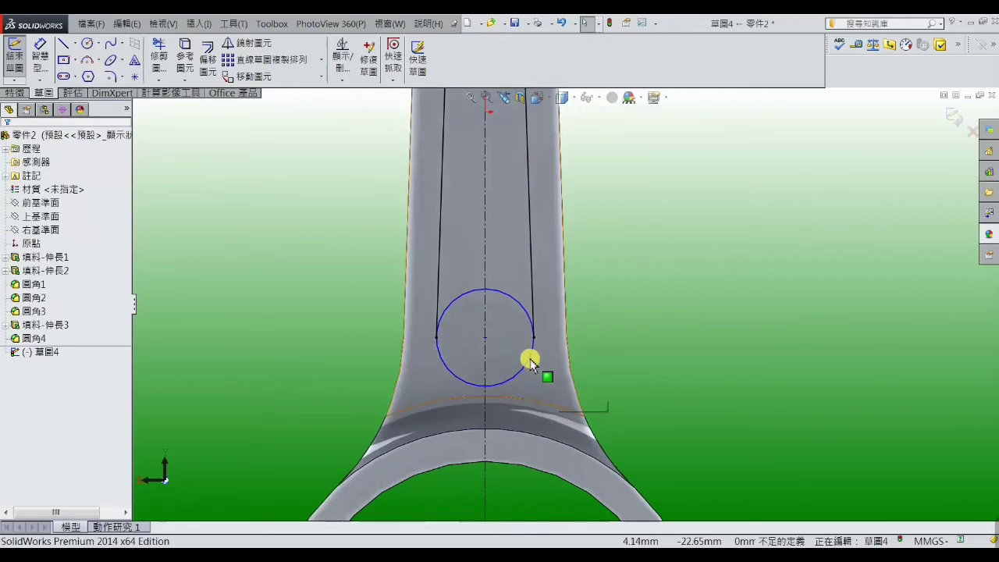
{"action": "left_click", "coordinate": [531, 354]}
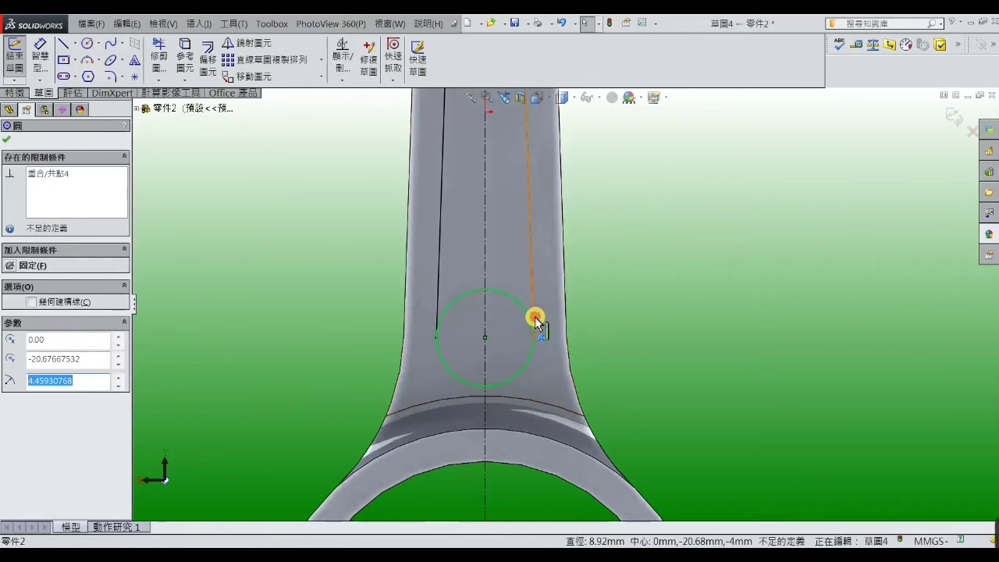
{"action": "left_click", "coordinate": [535, 320], "text": "ctrl"}
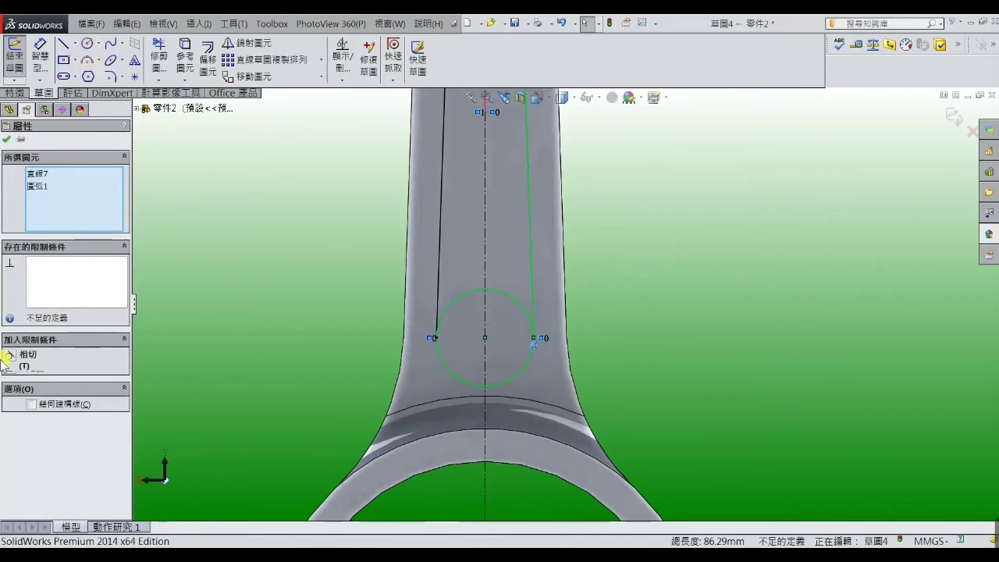
{"action": "left_click", "coordinate": [10, 356]}
{"action": "left_click", "coordinate": [279, 353]}
Add a driven 28.17 vertical dimension from the lower circle to the big-end bore centre
{"action": "scroll", "coordinate": [279, 353], "scroll_direction": "up", "scroll_amount": 3}
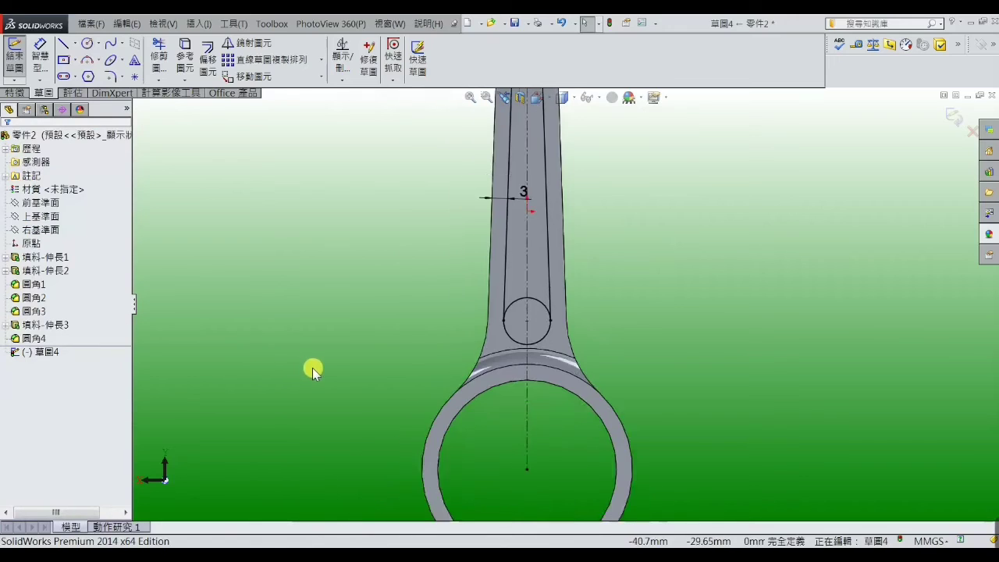
{"action": "left_click", "coordinate": [40, 54]}
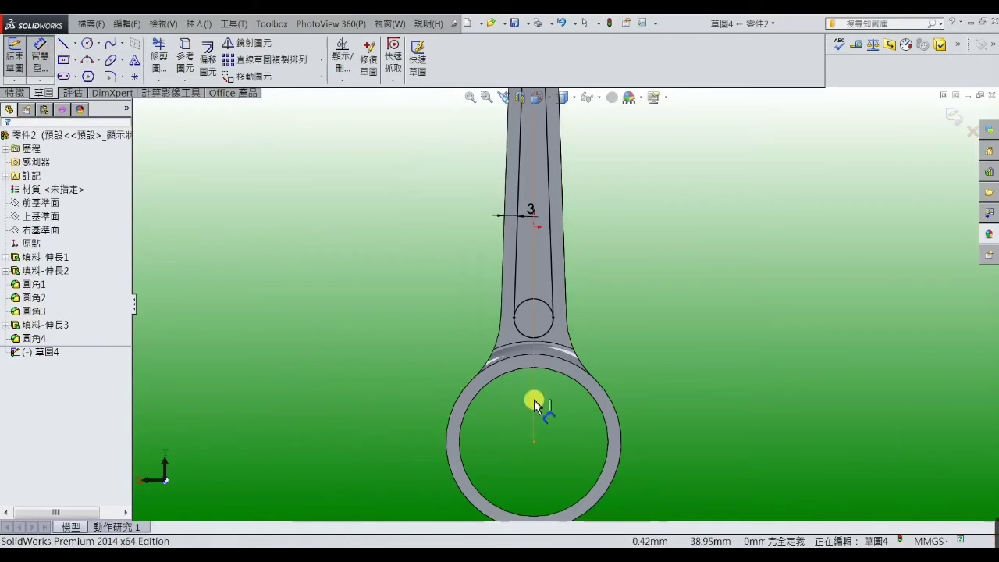
{"action": "left_click", "coordinate": [551, 331]}
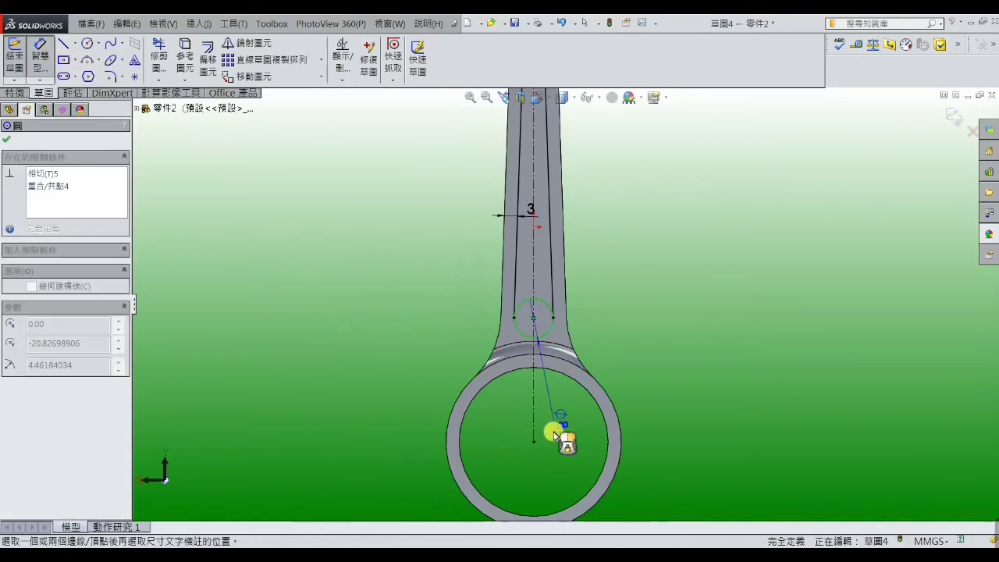
{"action": "left_click", "coordinate": [587, 395]}
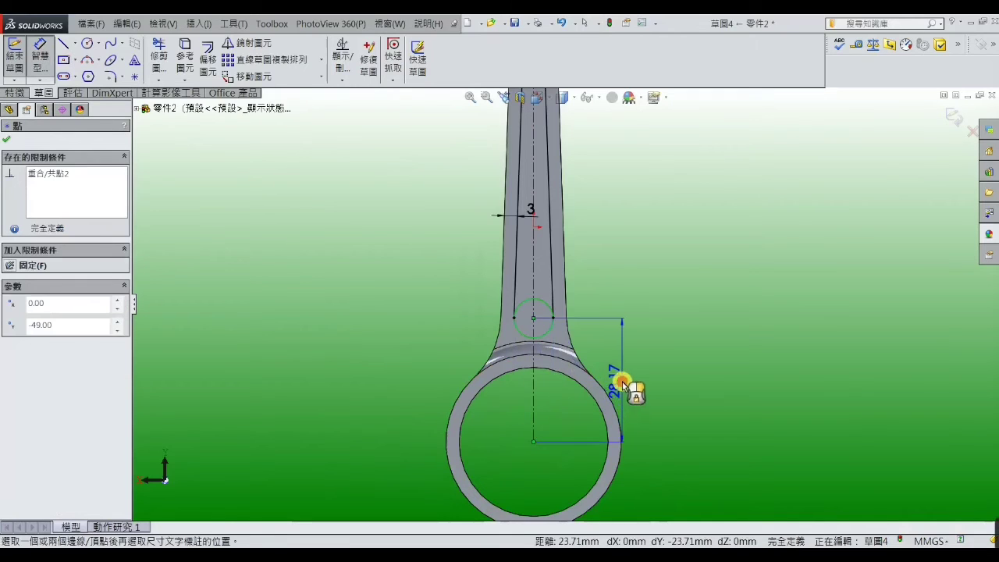
{"action": "left_click", "coordinate": [622, 384]}
{"action": "left_click", "coordinate": [584, 283]}
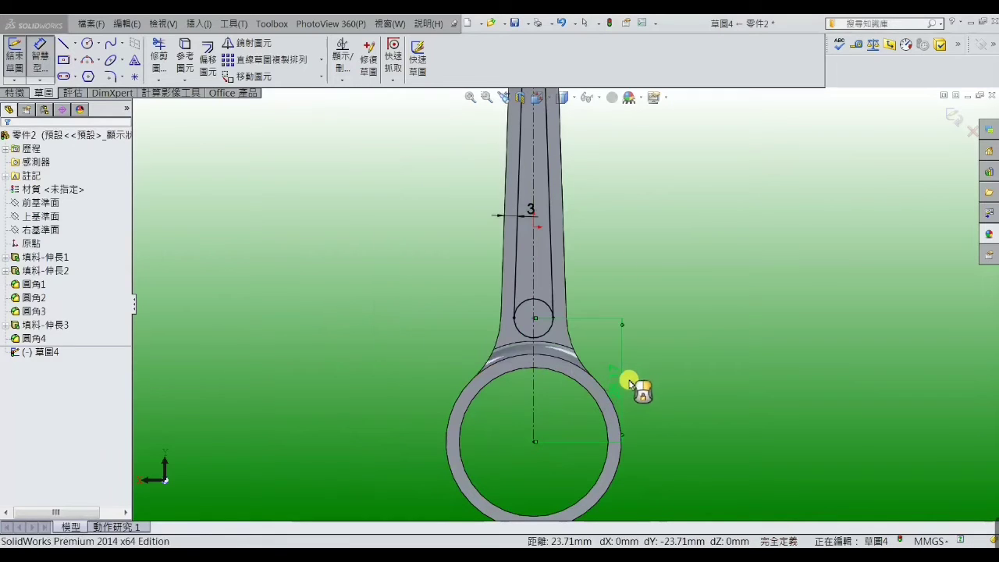
{"action": "left_click", "coordinate": [619, 396]}
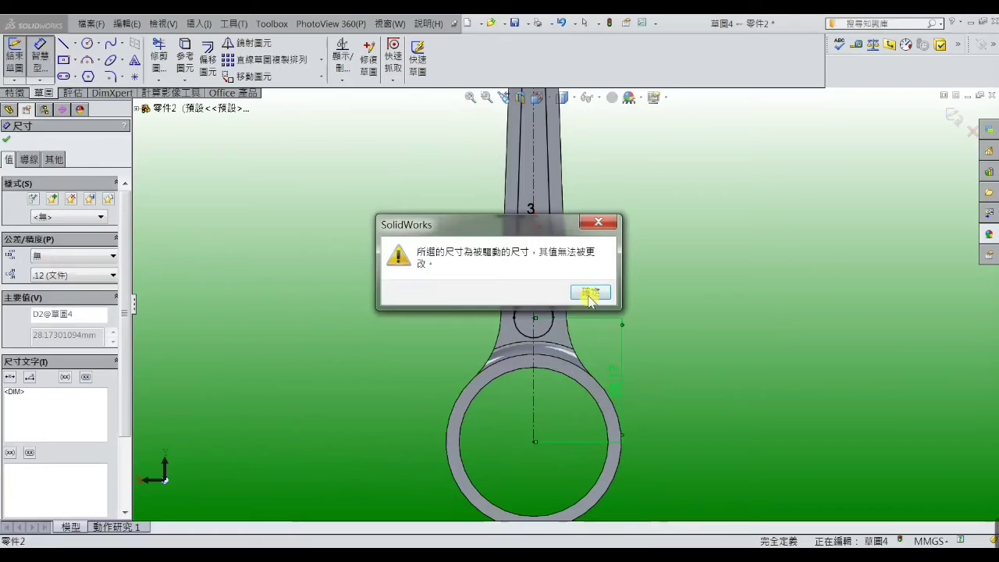
{"action": "left_click", "coordinate": [590, 294]}
{"action": "right_click", "coordinate": [631, 324]}
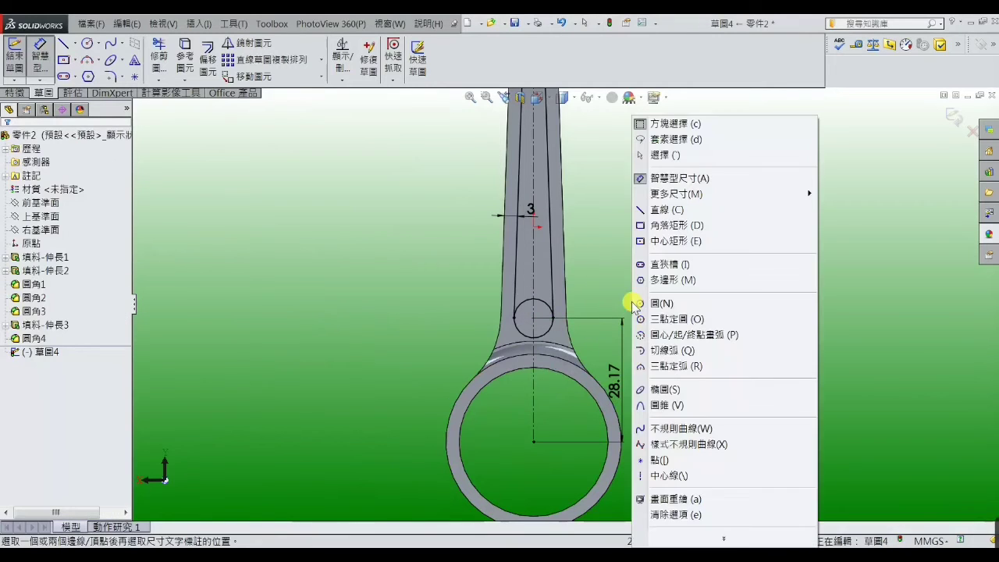
{"action": "left_click", "coordinate": [636, 155]}
{"action": "scroll", "coordinate": [575, 320], "scroll_direction": "down", "scroll_amount": 2}
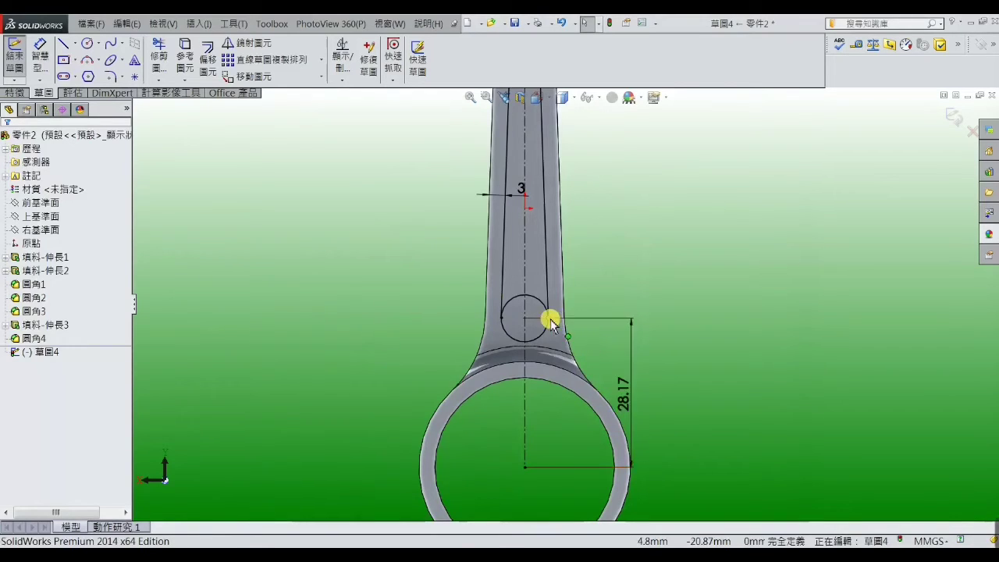
{"action": "scroll", "coordinate": [663, 266], "scroll_direction": "up", "scroll_amount": 1}
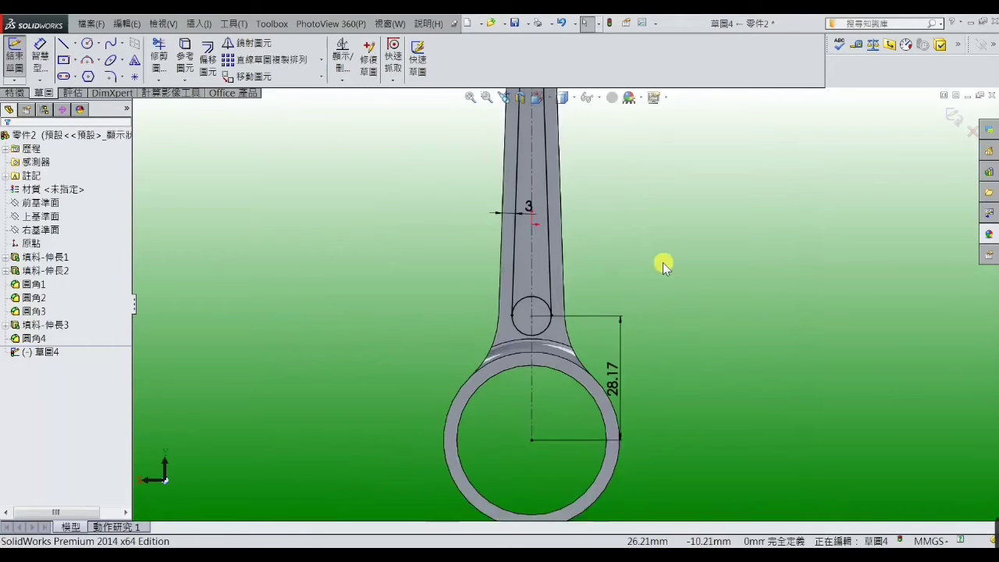
{"action": "scroll", "coordinate": [633, 245], "scroll_direction": "up", "scroll_amount": 3}
{"action": "scroll", "coordinate": [565, 211], "scroll_direction": "down", "scroll_amount": 3}
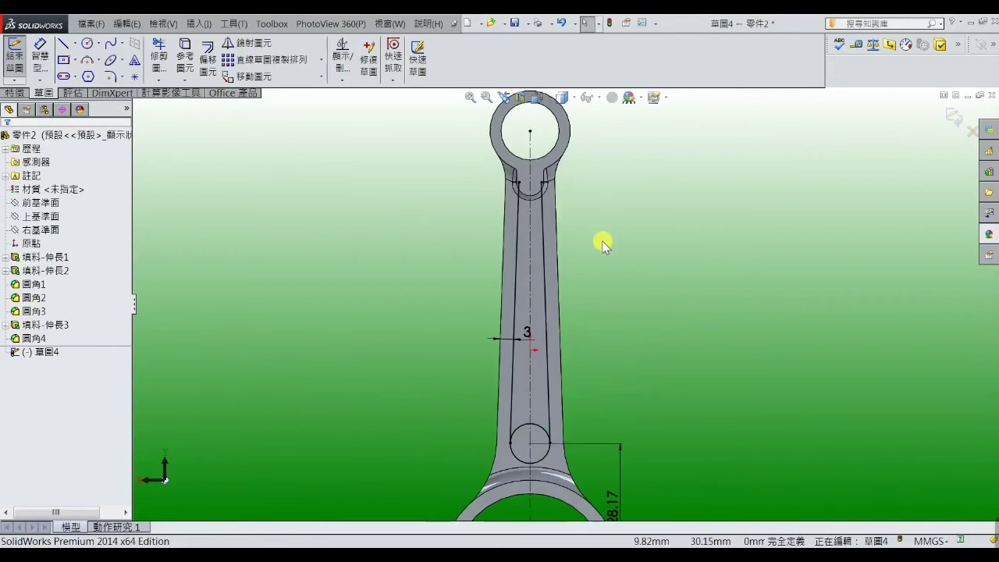
Draw an upper circle on the centreline below the small-end recess
{"action": "left_click", "coordinate": [87, 44]}
{"action": "scroll", "coordinate": [535, 223], "scroll_direction": "down", "scroll_amount": 3}
{"action": "scroll", "coordinate": [539, 217], "scroll_direction": "down", "scroll_amount": 1}
{"action": "scroll", "coordinate": [527, 232], "scroll_direction": "down", "scroll_amount": 1}
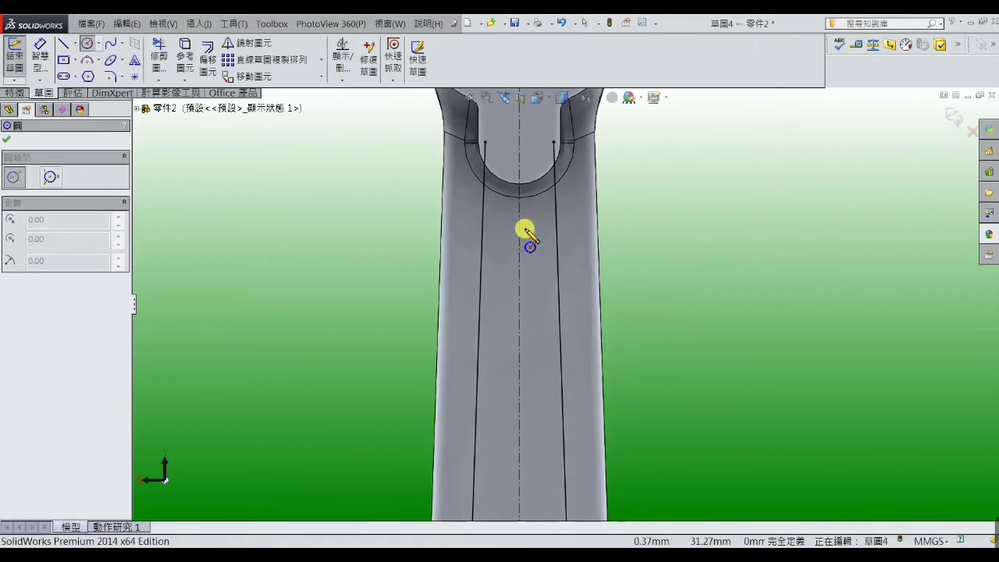
{"action": "left_click", "coordinate": [520, 235]}
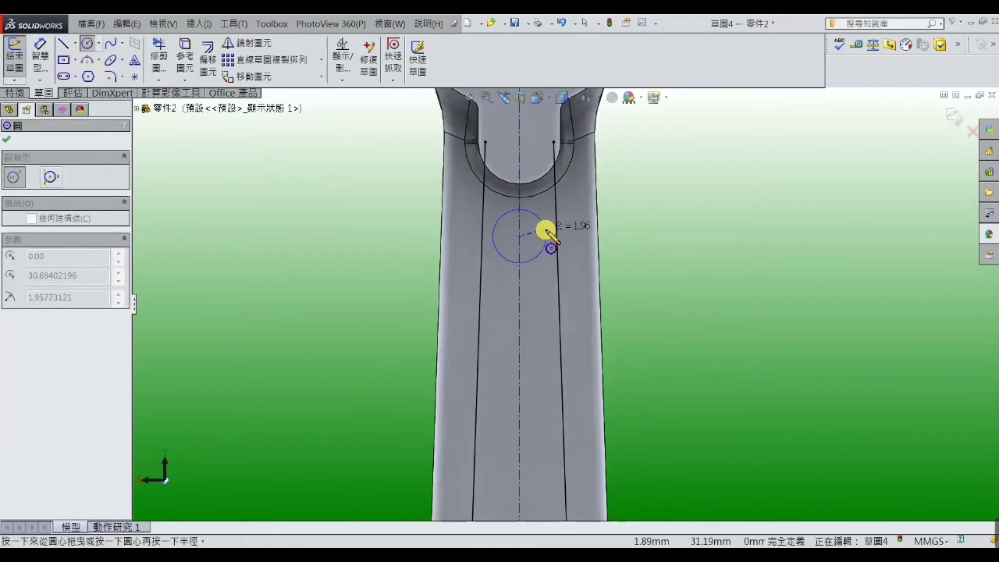
{"action": "left_click", "coordinate": [556, 236]}
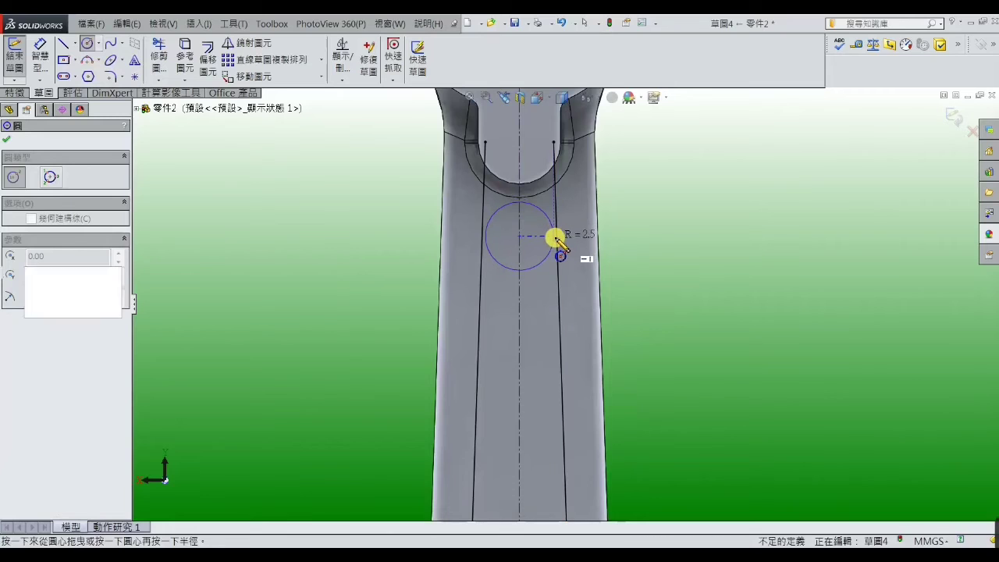
{"action": "right_click", "coordinate": [554, 236]}
{"action": "left_click", "coordinate": [568, 147]}
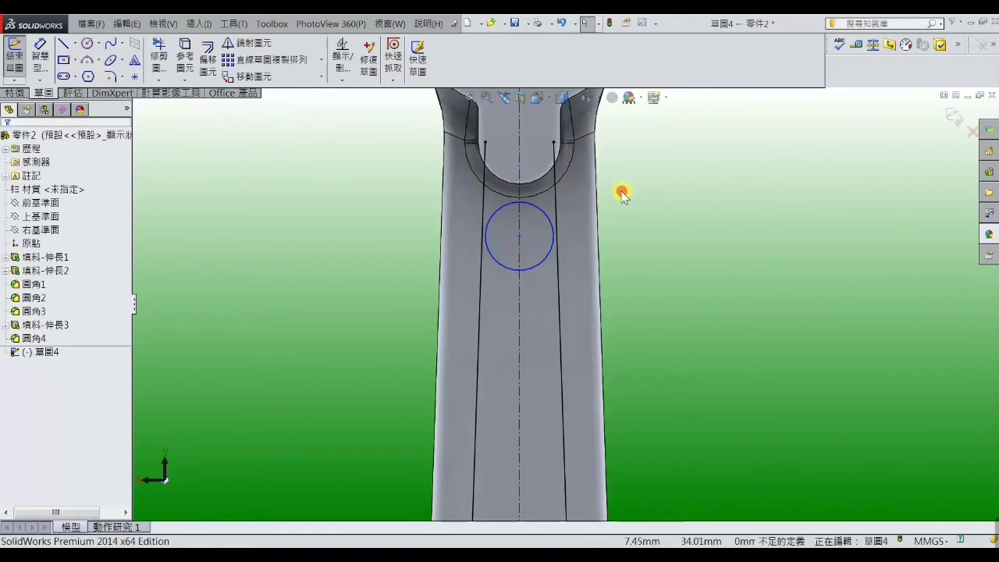
Make the upper circle tangent to both the right and left shank lines
{"action": "scroll", "coordinate": [610, 256], "scroll_direction": "up", "scroll_amount": 2}
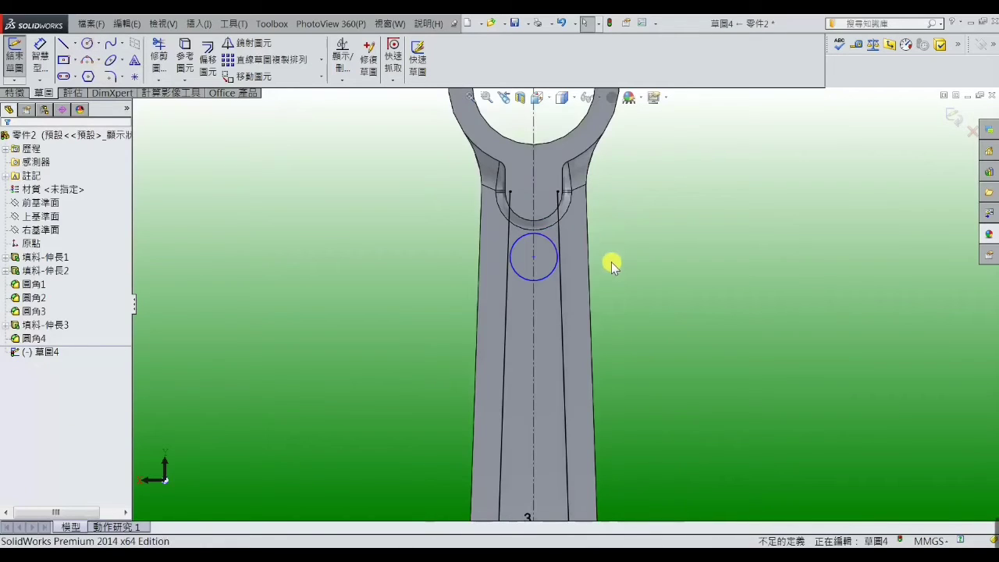
{"action": "left_click", "coordinate": [557, 277]}
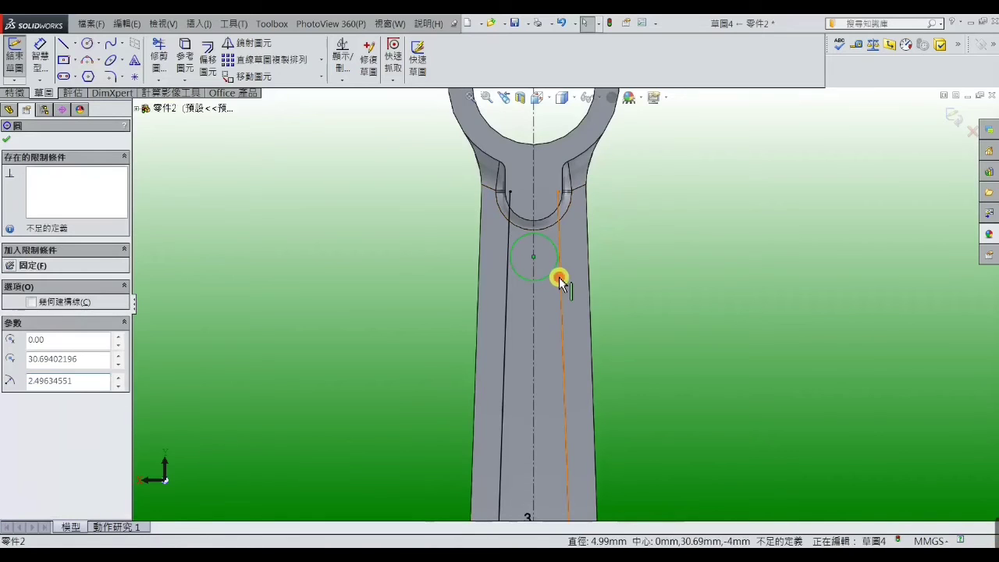
{"action": "left_click", "coordinate": [533, 228], "text": "ctrl"}
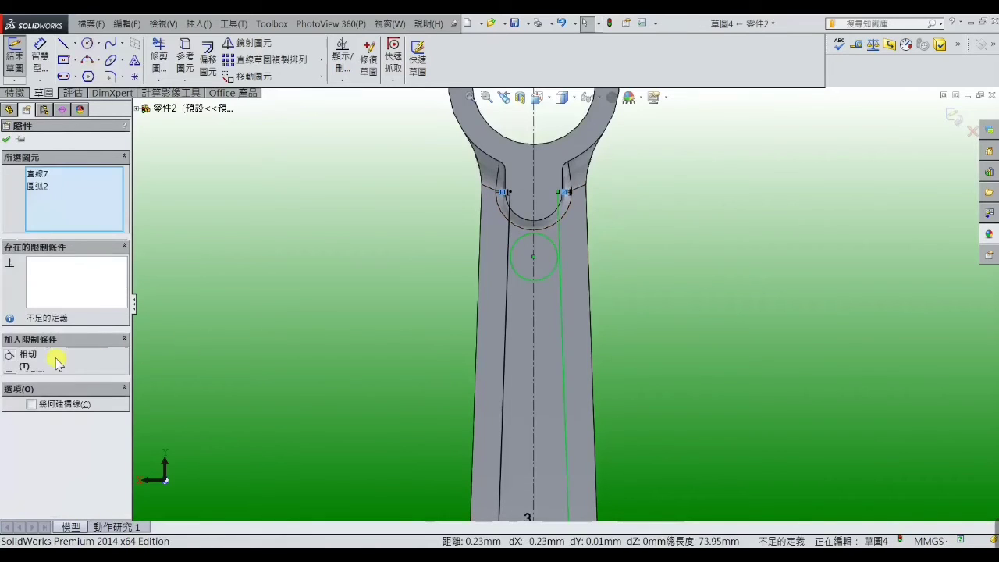
{"action": "left_click", "coordinate": [11, 360]}
{"action": "left_click", "coordinate": [408, 302]}
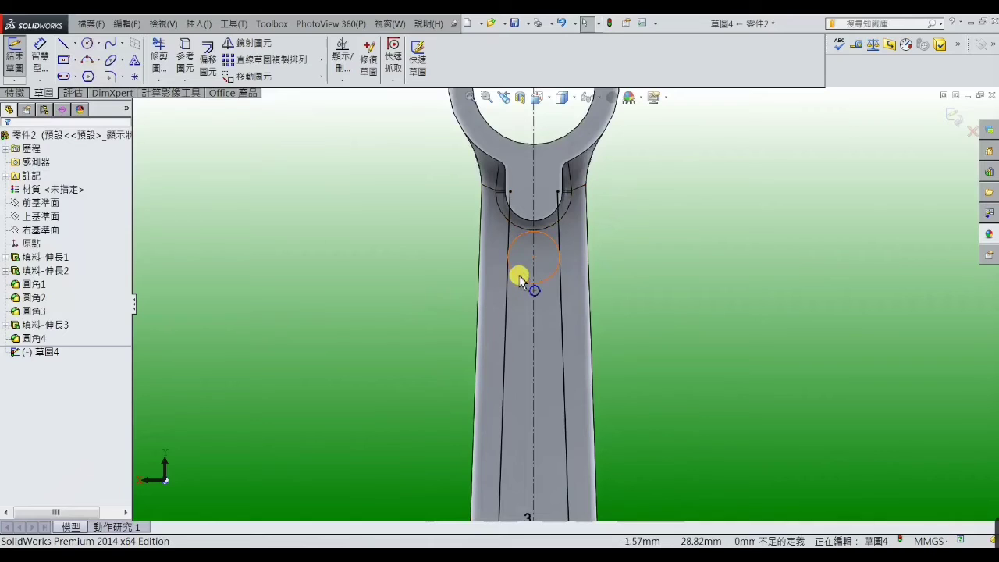
{"action": "left_click", "coordinate": [519, 277]}
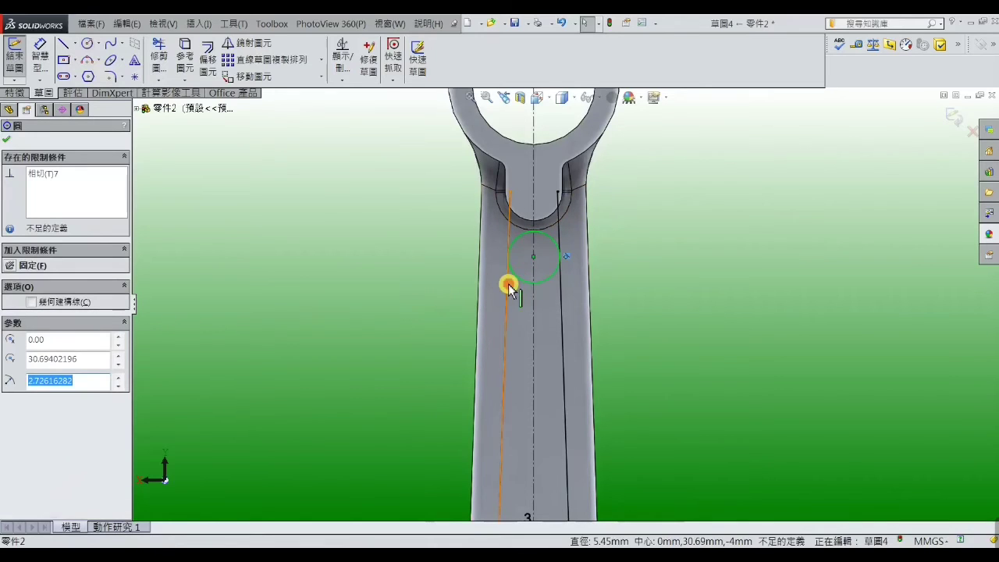
{"action": "left_click", "coordinate": [508, 287], "text": "ctrl"}
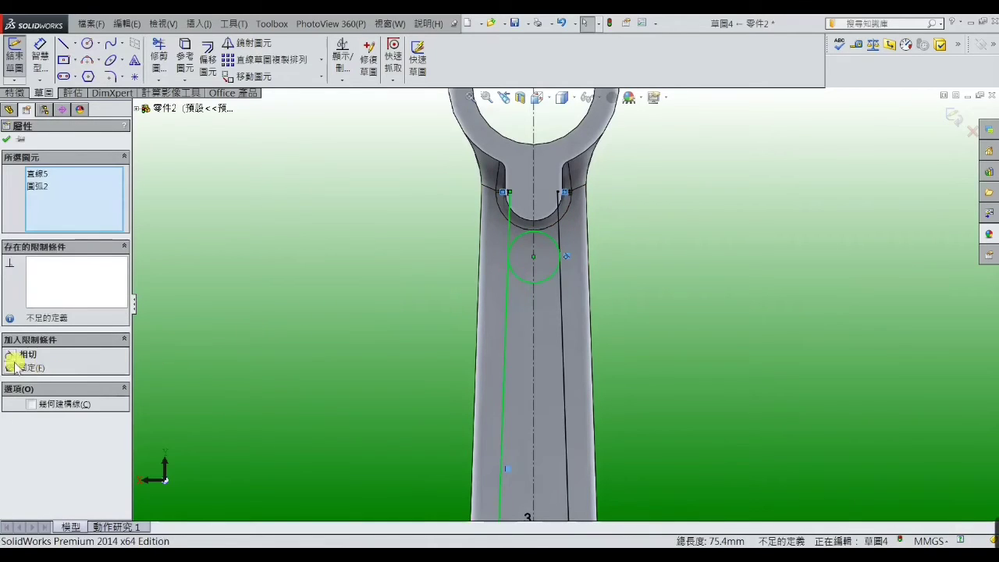
{"action": "left_click", "coordinate": [10, 356]}
{"action": "left_click", "coordinate": [203, 330]}
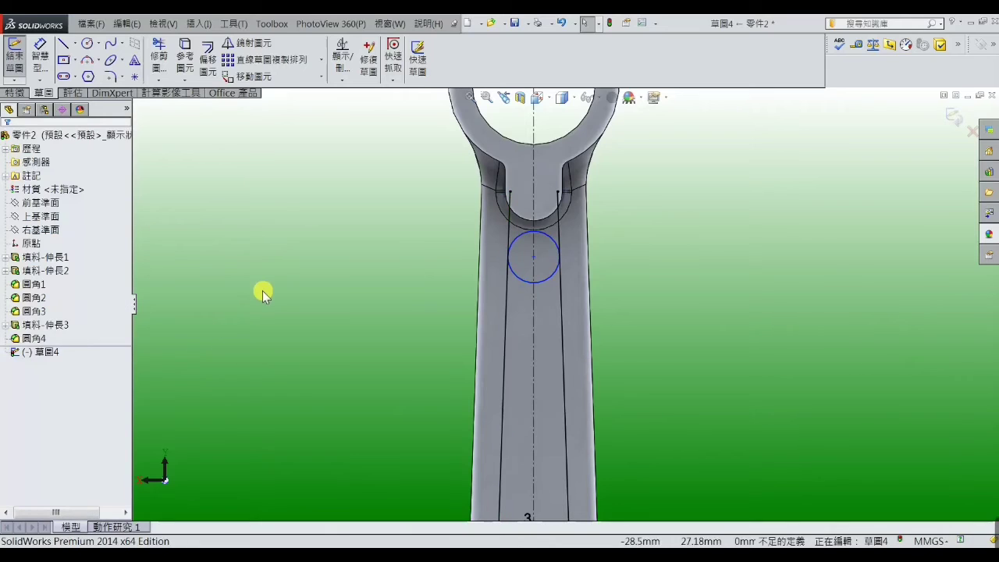
Dimension the distance between the upper and lower circle centres as 51.52
{"action": "left_click", "coordinate": [40, 59]}
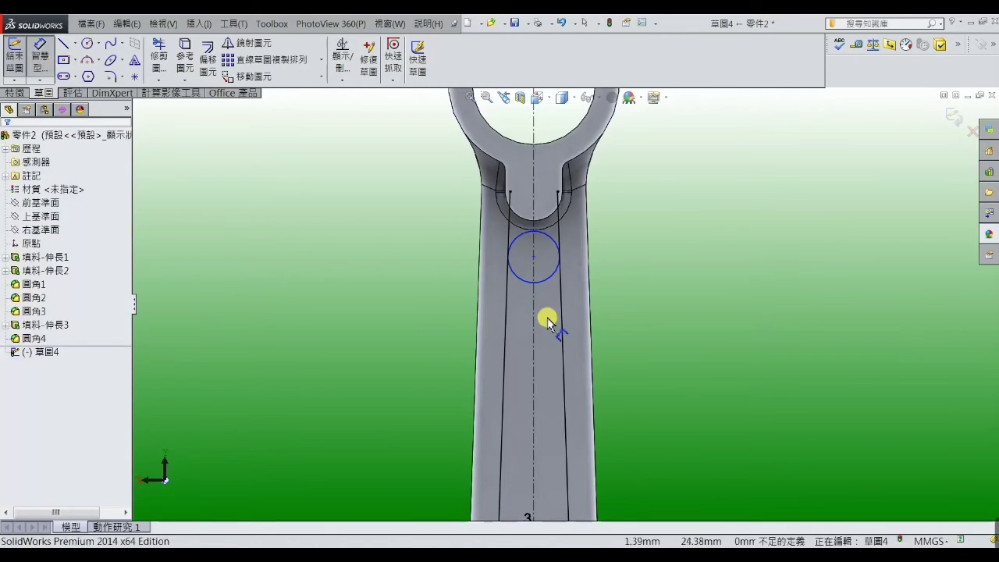
{"action": "left_click", "coordinate": [544, 283]}
{"action": "scroll", "coordinate": [560, 367], "scroll_direction": "up", "scroll_amount": 4}
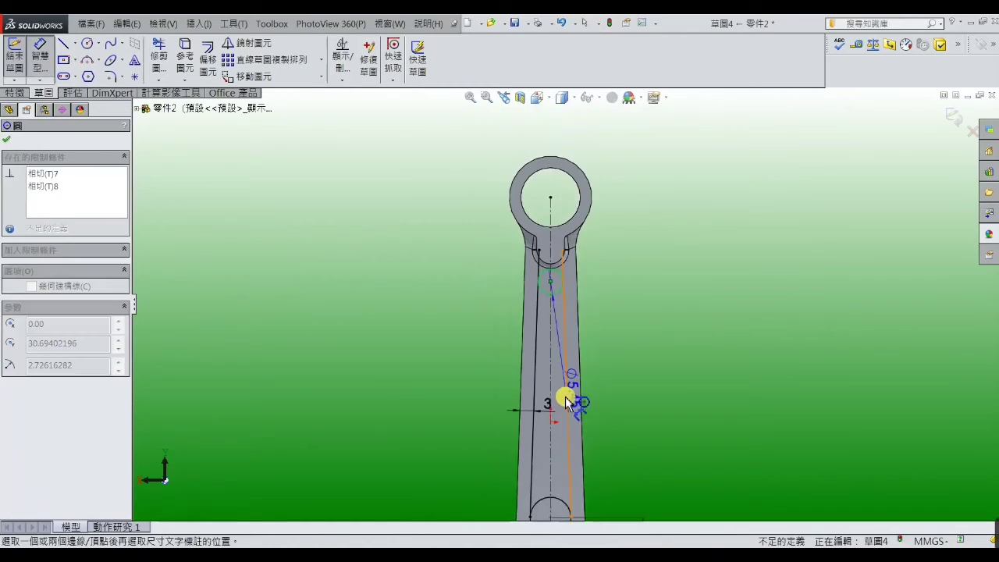
{"action": "left_click", "coordinate": [557, 468]}
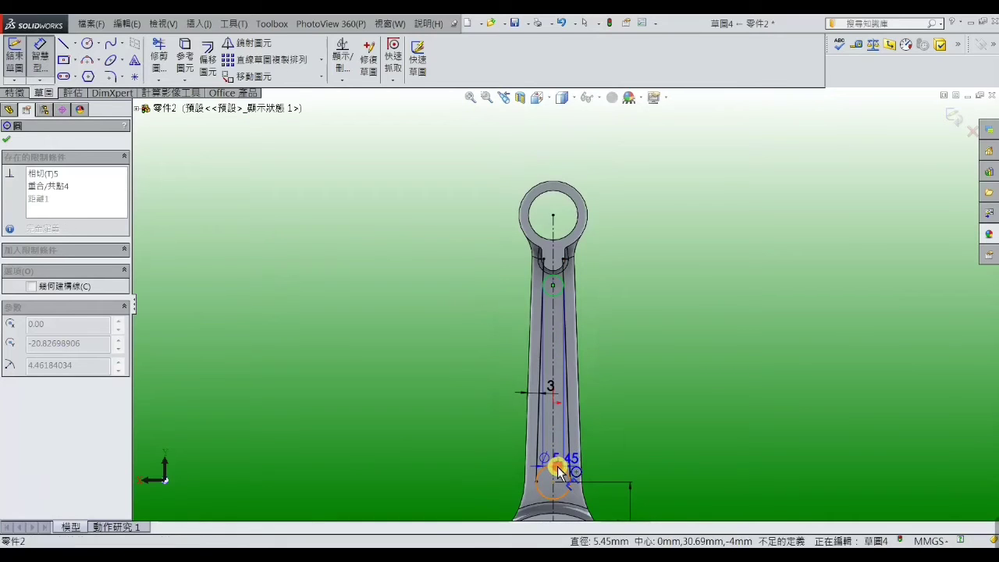
{"action": "left_click", "coordinate": [617, 375]}
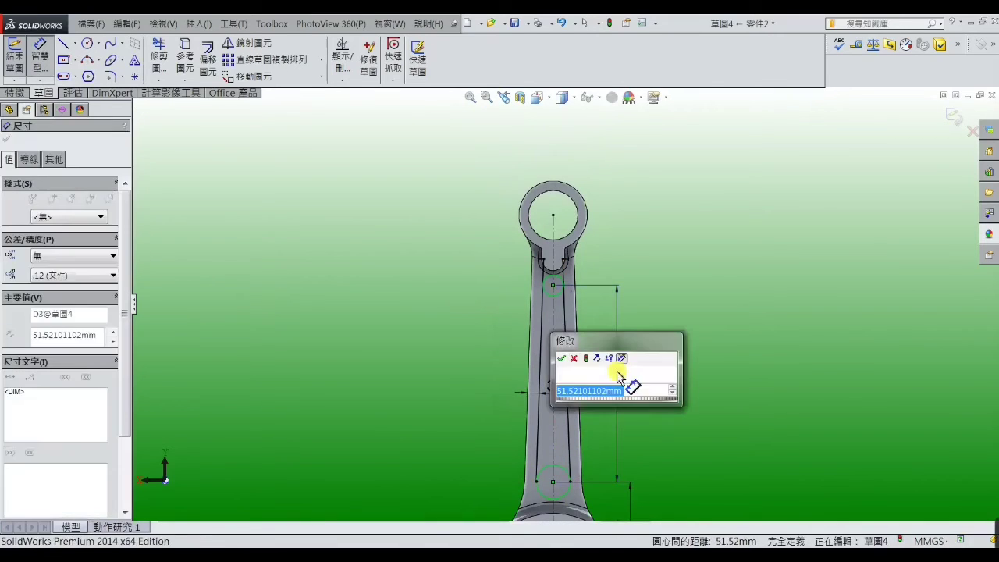
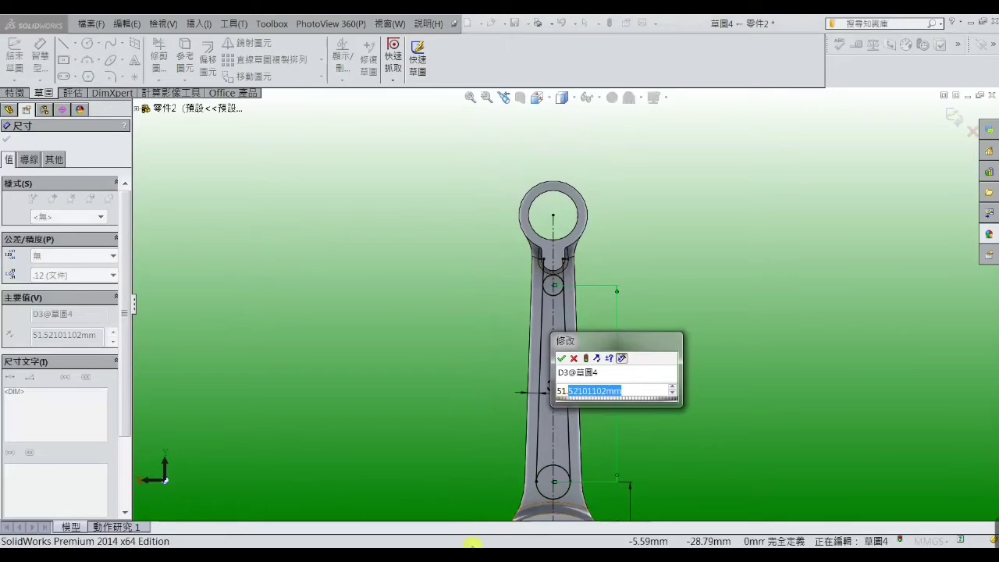
After checking the reference drawing, change the slot length dimension to 51.73 mm
{"action": "key", "text": "alt+Tab"}
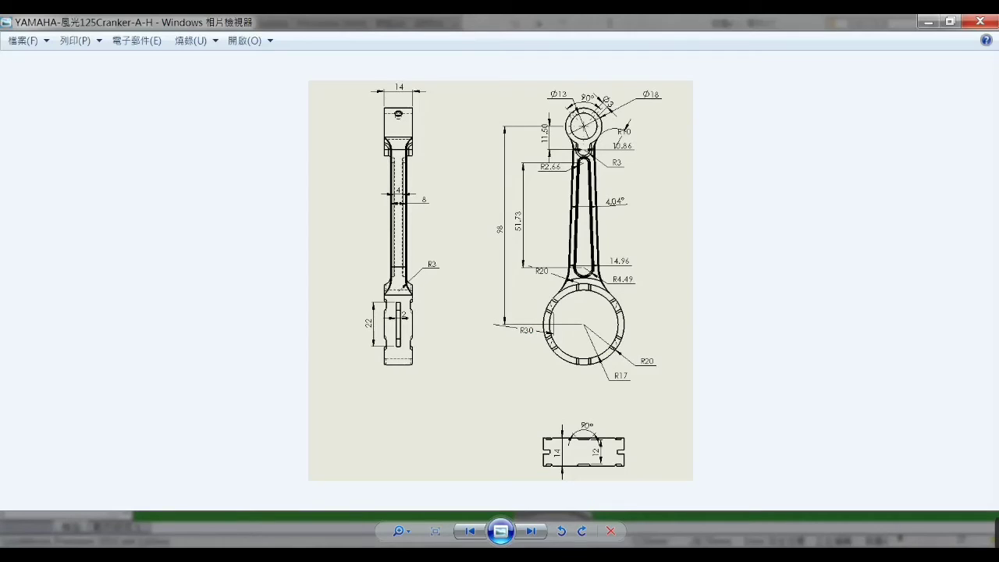
{"action": "left_click", "coordinate": [926, 24]}
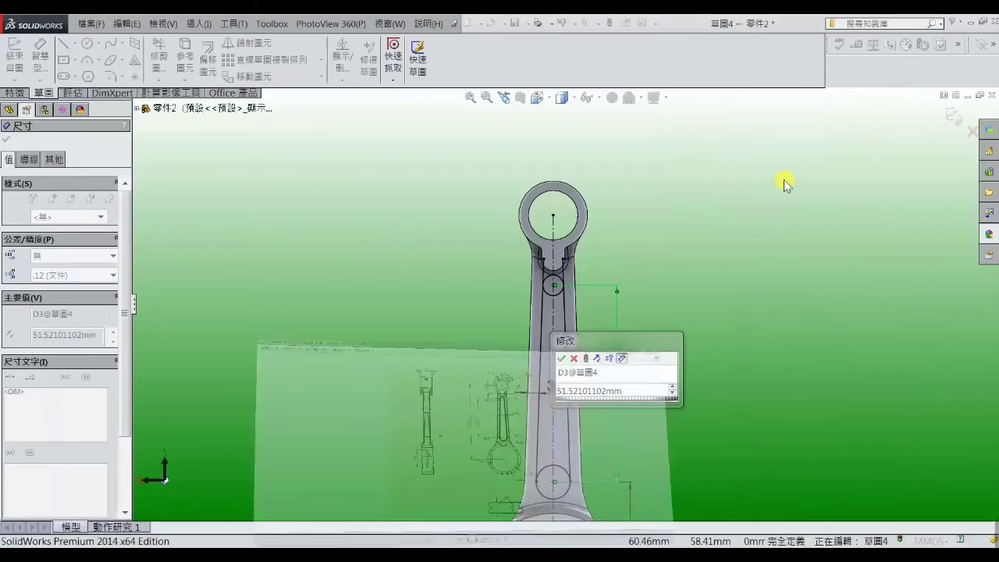
{"action": "double_click", "coordinate": [628, 388]}
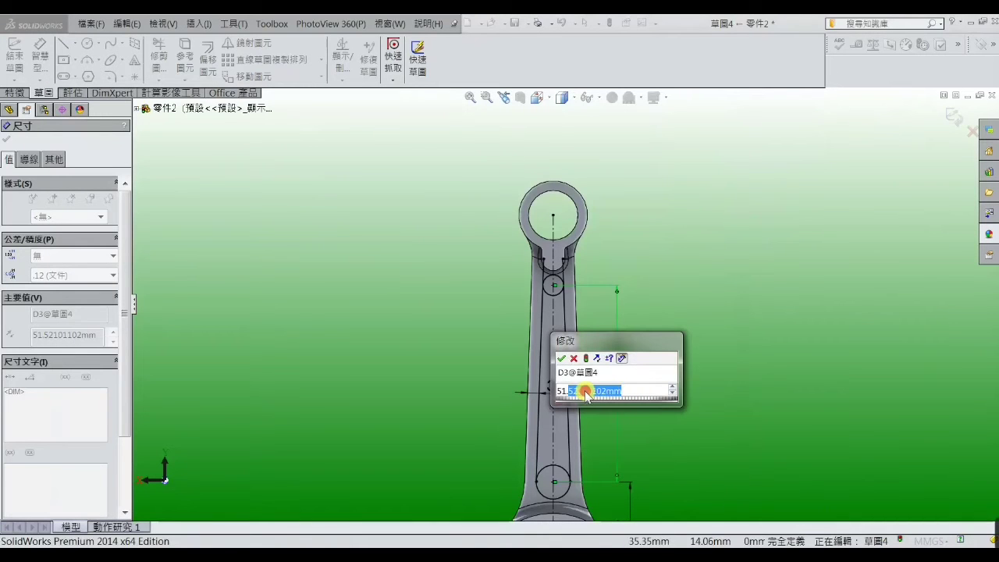
{"action": "type", "text": "7"}
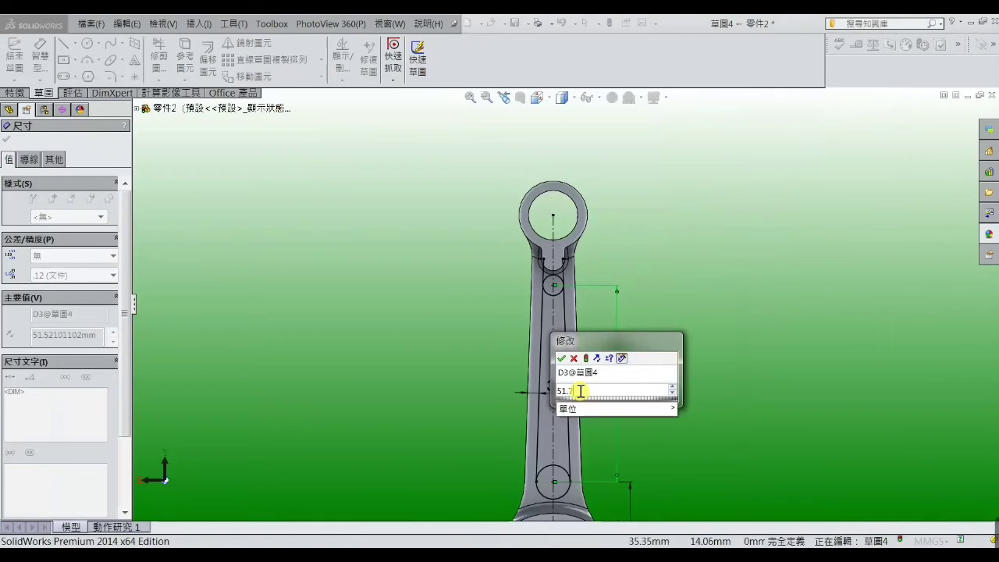
{"action": "type", "text": "3"}
{"action": "key", "text": "Return"}
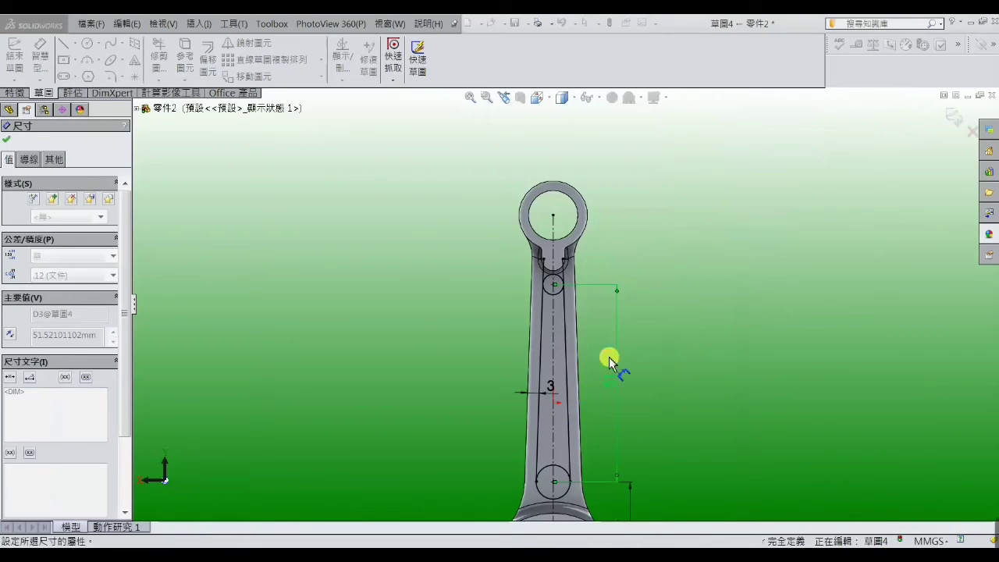
{"action": "key", "text": "Escape"}
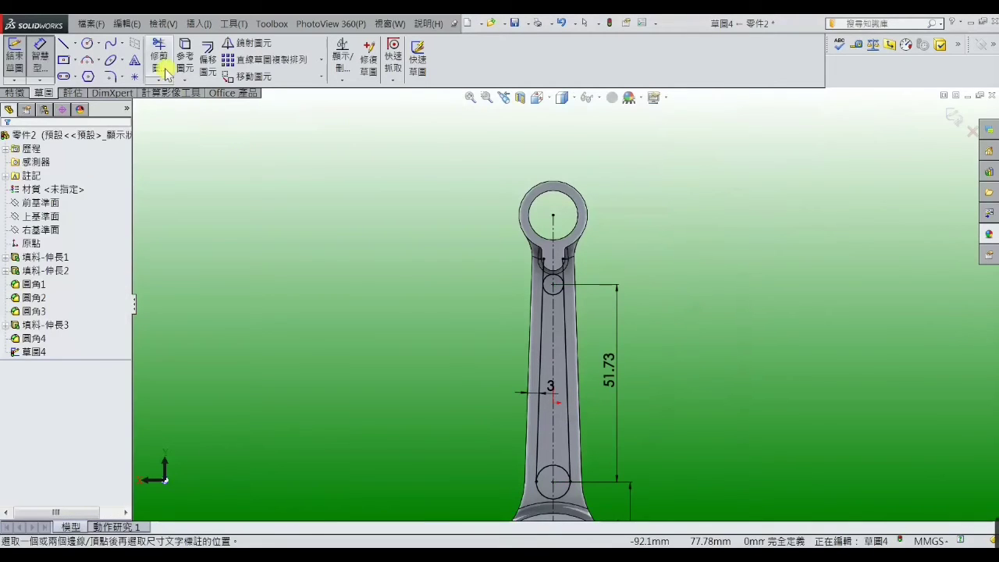
Power-trim the arcs around the upper and lower circles into a closed slot outline
{"action": "key", "text": "t"}
{"action": "scroll", "coordinate": [575, 277], "scroll_direction": "down", "scroll_amount": 3}
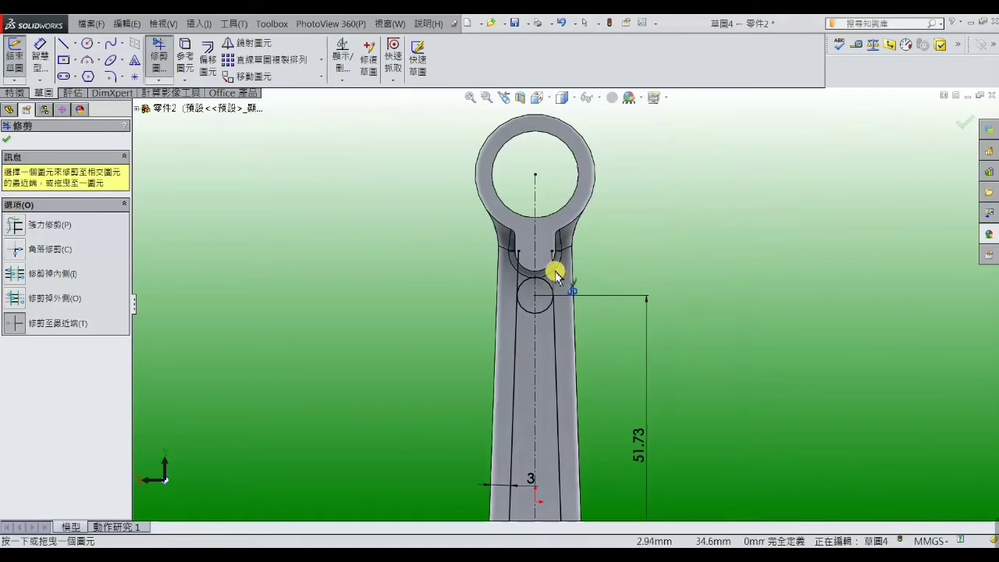
{"action": "mouse_move", "coordinate": [552, 273]}
{"action": "left_mouse_down"}
{"action": "mouse_move", "coordinate": [522, 267]}
{"action": "mouse_move", "coordinate": [528, 304]}
{"action": "left_mouse_up"}
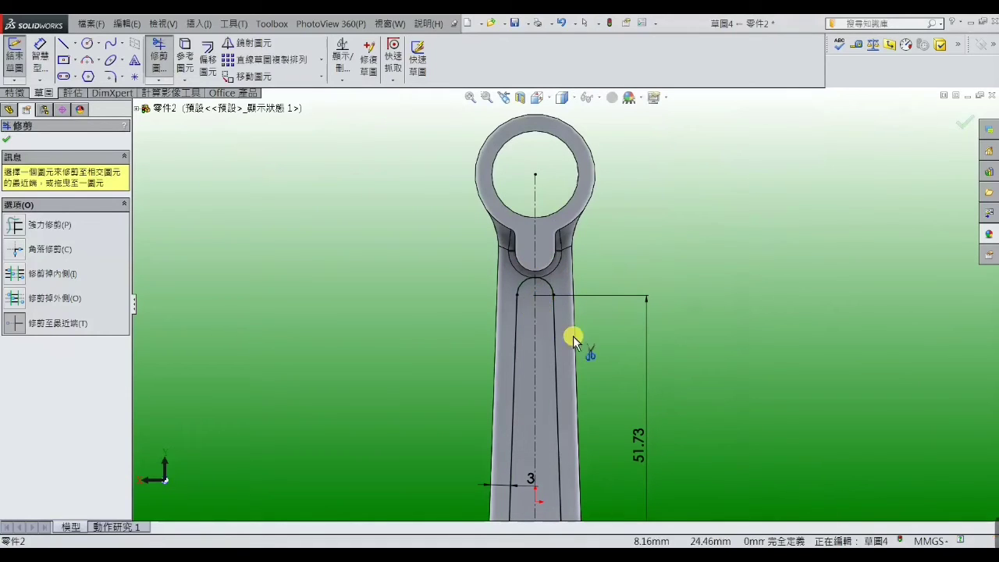
{"action": "scroll", "coordinate": [586, 374], "scroll_direction": "up", "scroll_amount": 3}
{"action": "scroll", "coordinate": [602, 417], "scroll_direction": "down", "scroll_amount": 3}
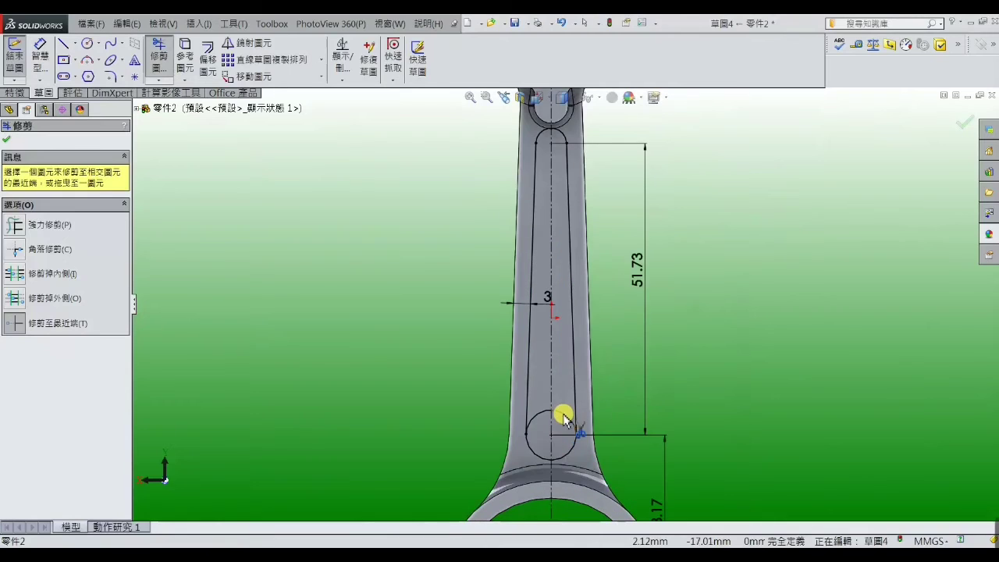
{"action": "left_click_drag", "start_coordinate": [566, 419], "coordinate": [388, 337]}
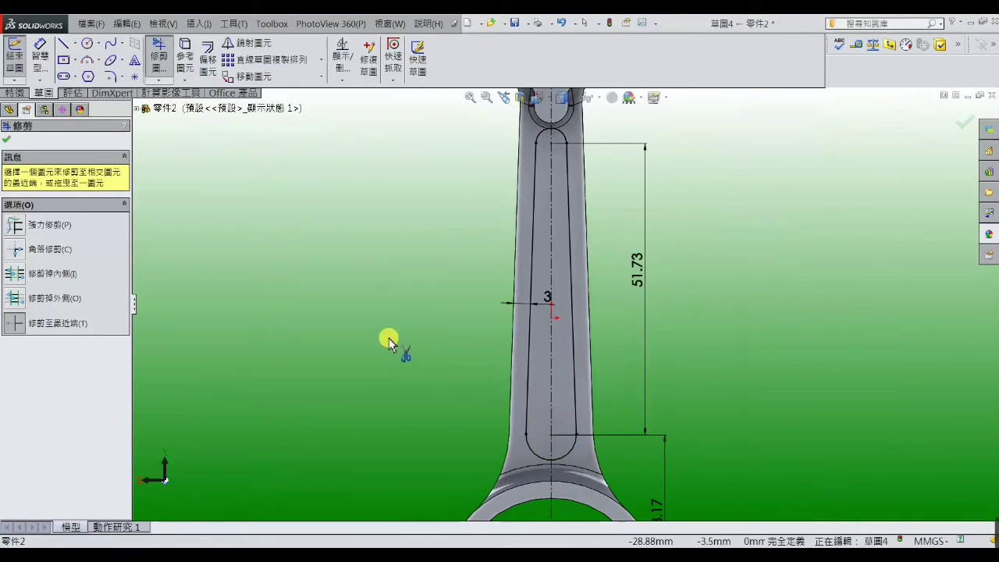
{"action": "left_click", "coordinate": [14, 93]}
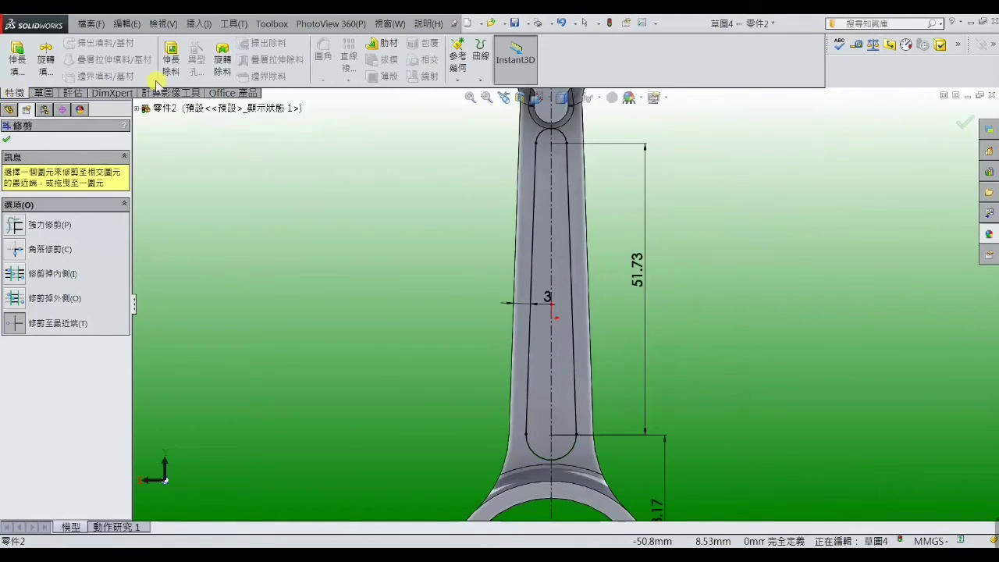
Extrude-cut the slot sketch 2 mm deep into the shank
{"action": "left_click", "coordinate": [170, 58]}
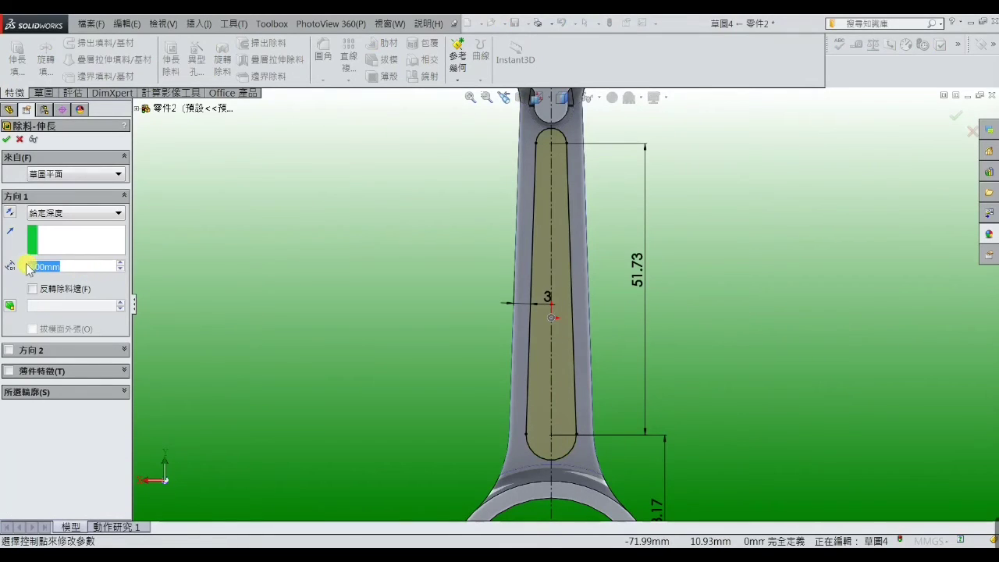
{"action": "type", "text": "2"}
{"action": "key", "text": "Return"}
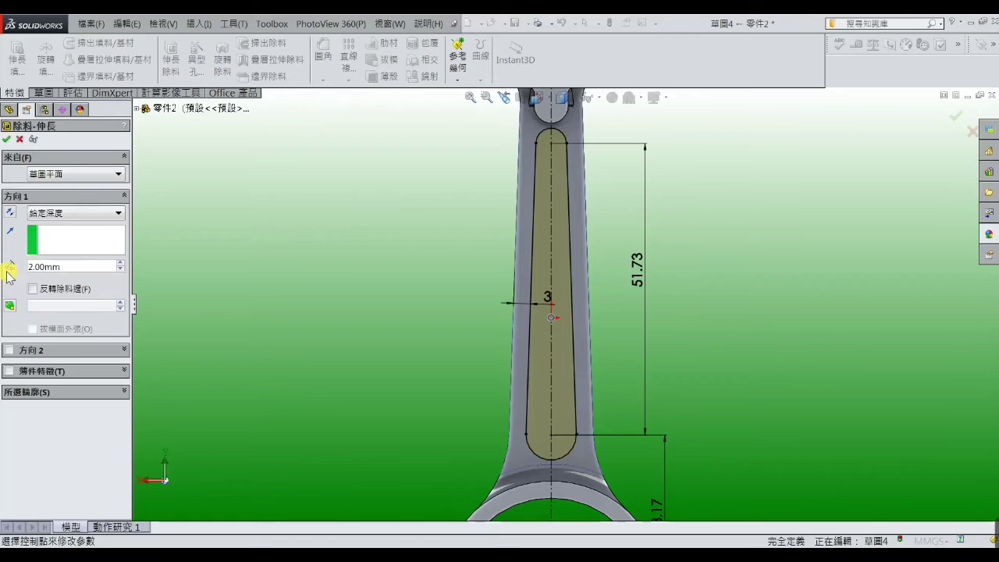
{"action": "left_click", "coordinate": [7, 140]}
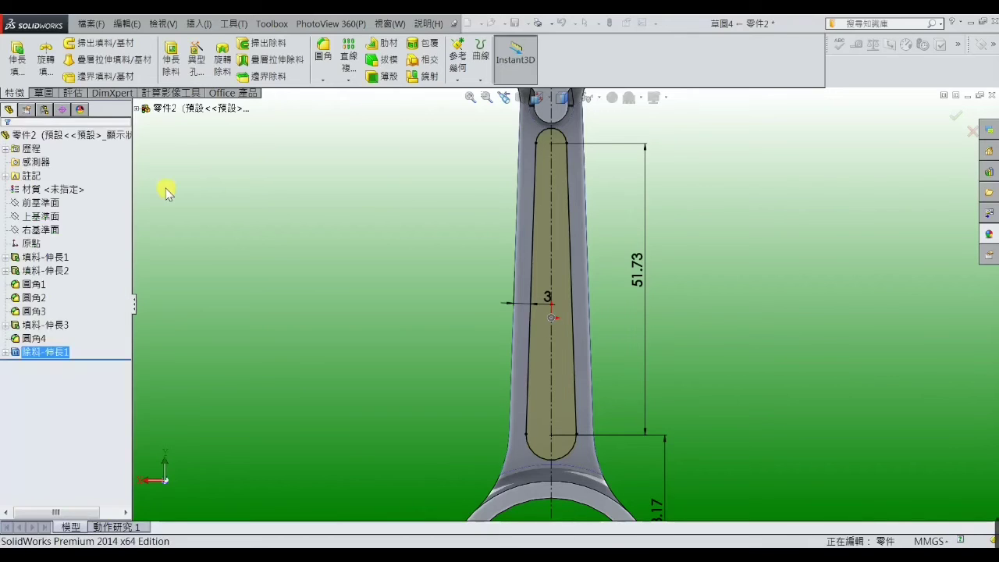
{"action": "middle_click_drag", "start_coordinate": [266, 270], "coordinate": [330, 283]}
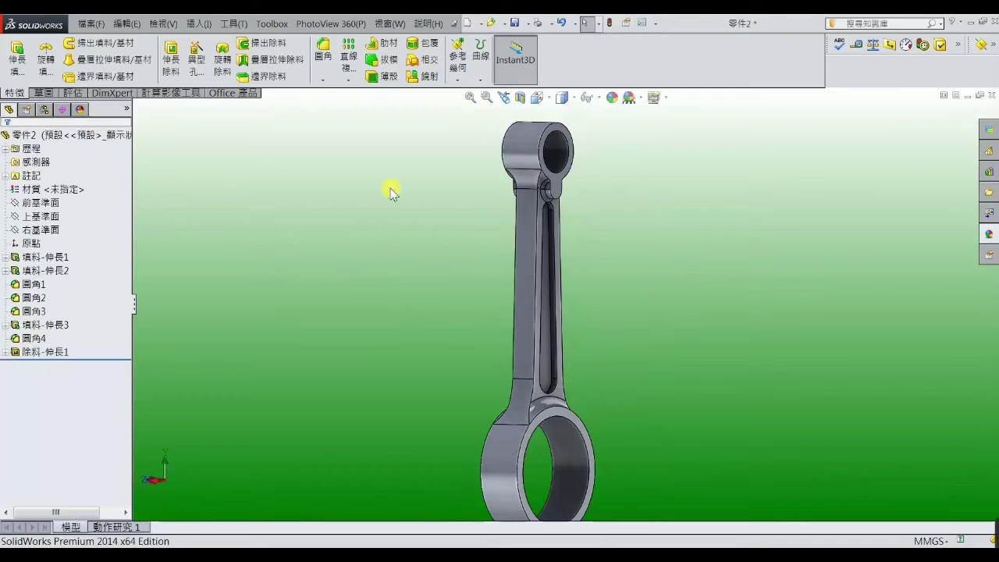
Mirror the slot cut about the Front Plane onto the other face
{"action": "left_click", "coordinate": [421, 78]}
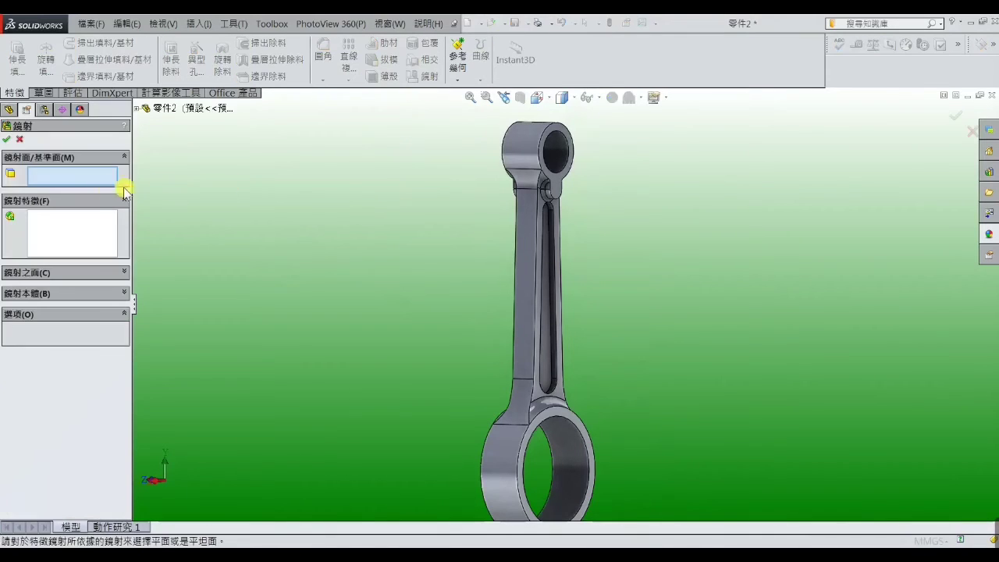
{"action": "left_click", "coordinate": [137, 109]}
{"action": "left_click", "coordinate": [178, 178]}
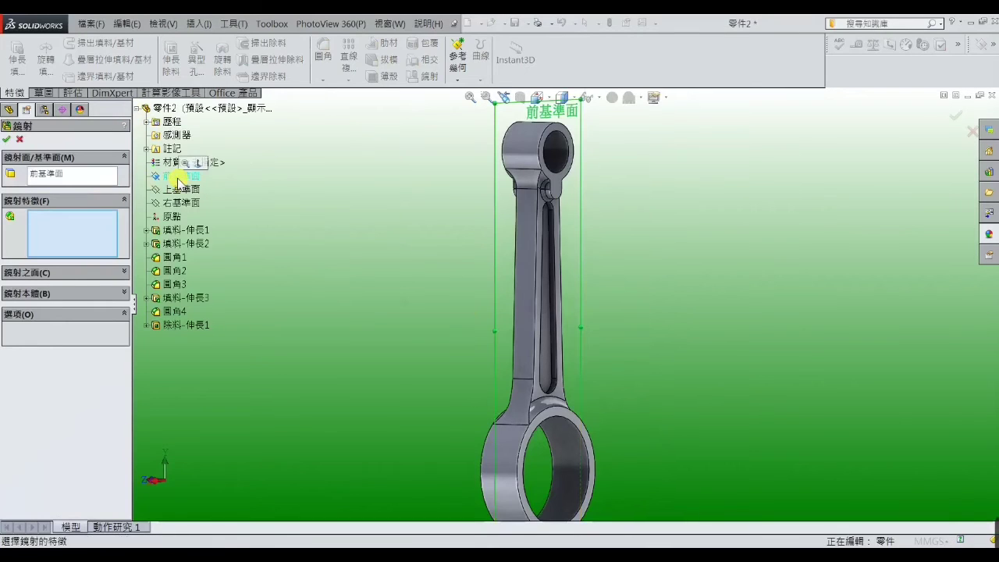
{"action": "mouse_move", "coordinate": [263, 272]}
{"action": "middle_mouse_down"}
{"action": "mouse_move", "coordinate": [312, 304]}
{"action": "mouse_move", "coordinate": [281, 289]}
{"action": "middle_mouse_up"}
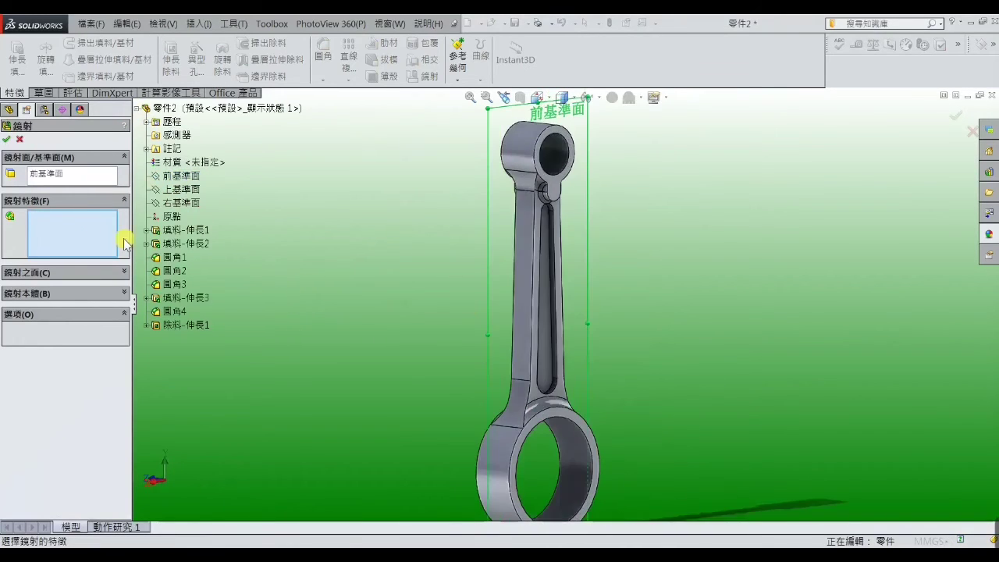
{"action": "left_click", "coordinate": [183, 326]}
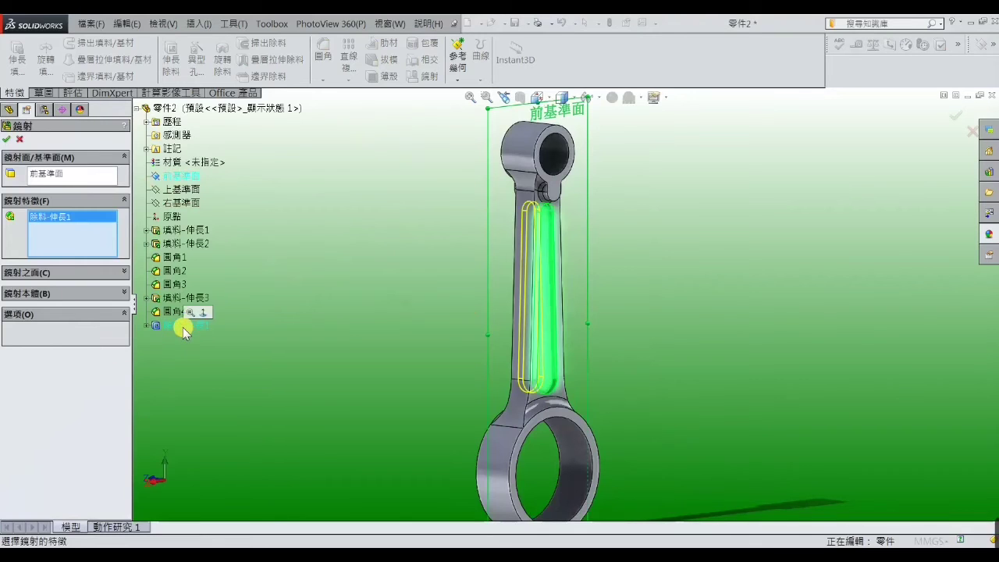
{"action": "left_click", "coordinate": [14, 141]}
{"action": "mouse_move", "coordinate": [321, 312]}
{"action": "middle_mouse_down"}
{"action": "mouse_move", "coordinate": [273, 316]}
{"action": "mouse_move", "coordinate": [265, 293]}
{"action": "mouse_move", "coordinate": [331, 312]}
{"action": "mouse_move", "coordinate": [330, 299]}
{"action": "middle_mouse_up"}
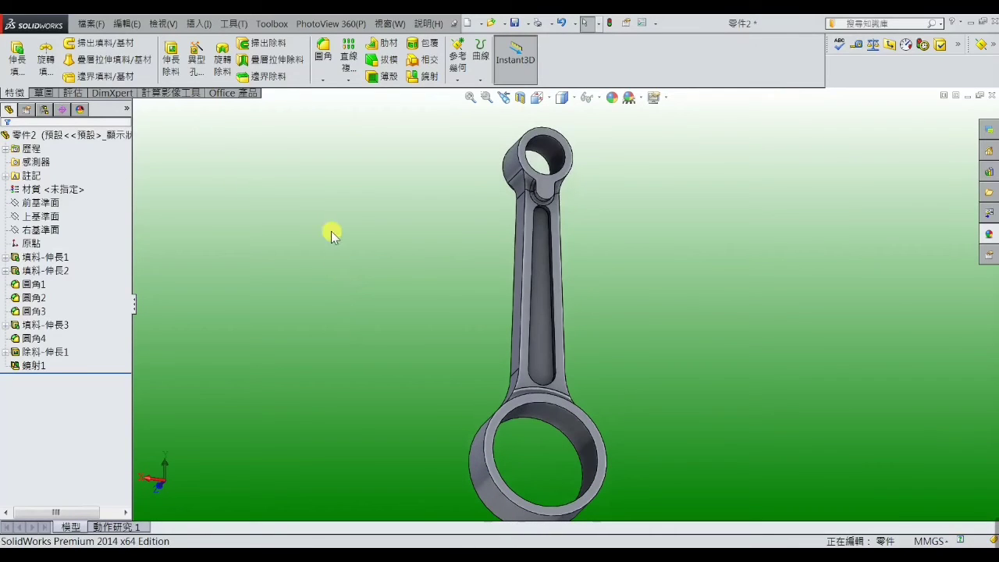
Start a 0.5 mm fillet and select the slot pocket's inner face and edges
{"action": "left_click", "coordinate": [323, 62]}
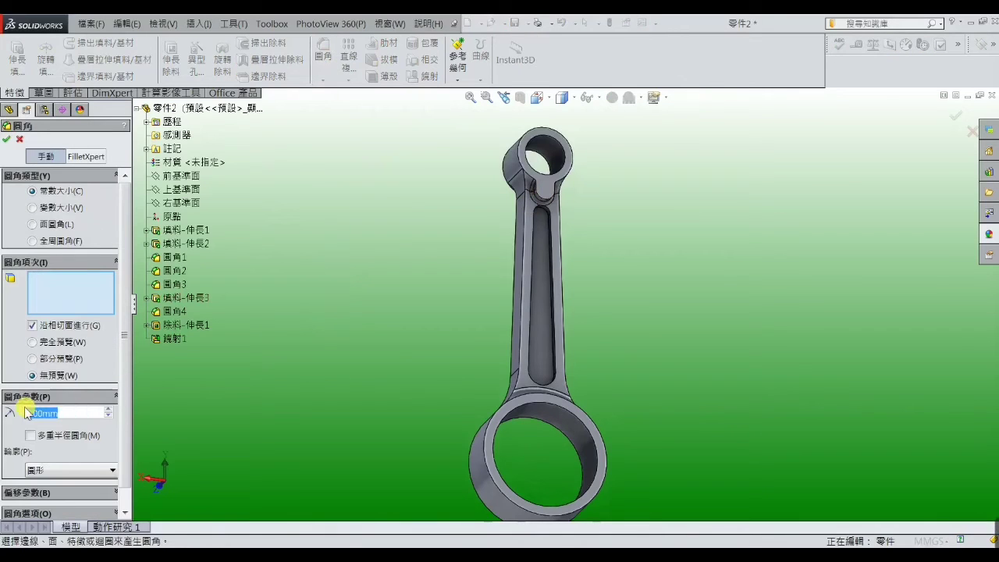
{"action": "key", "text": "BackSpace"}
{"action": "type", "text": "0.5"}
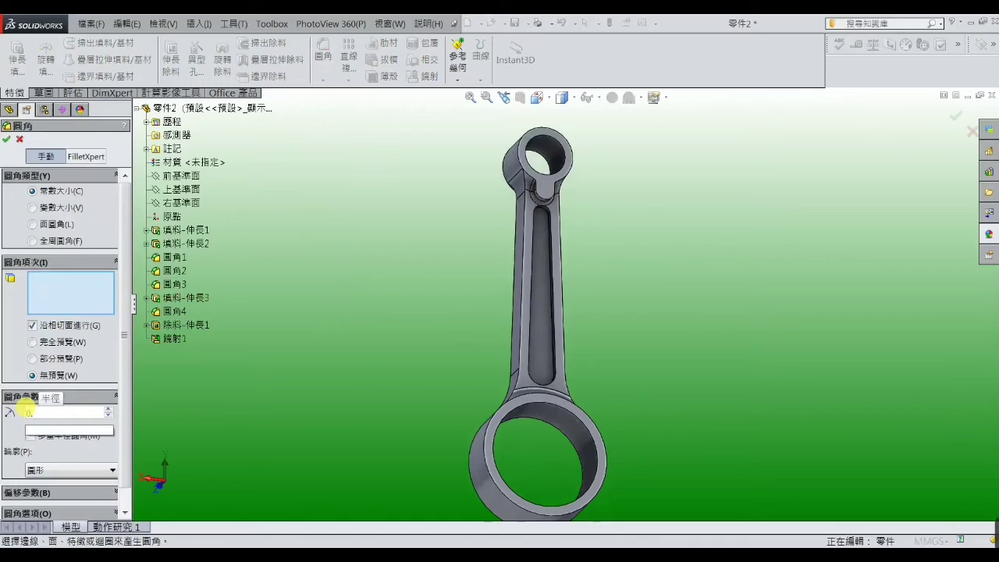
{"action": "key", "text": "Return"}
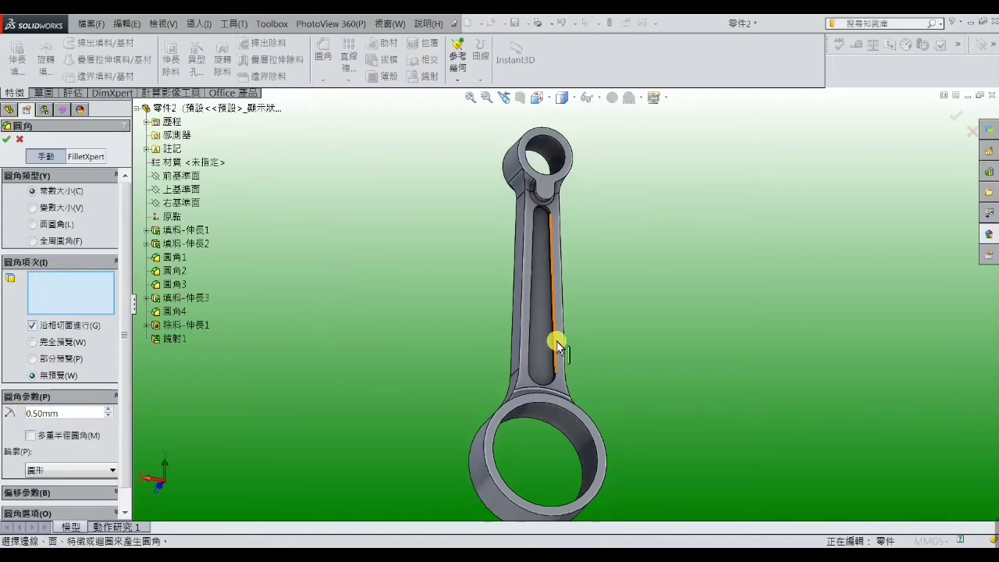
{"action": "left_click", "coordinate": [541, 332]}
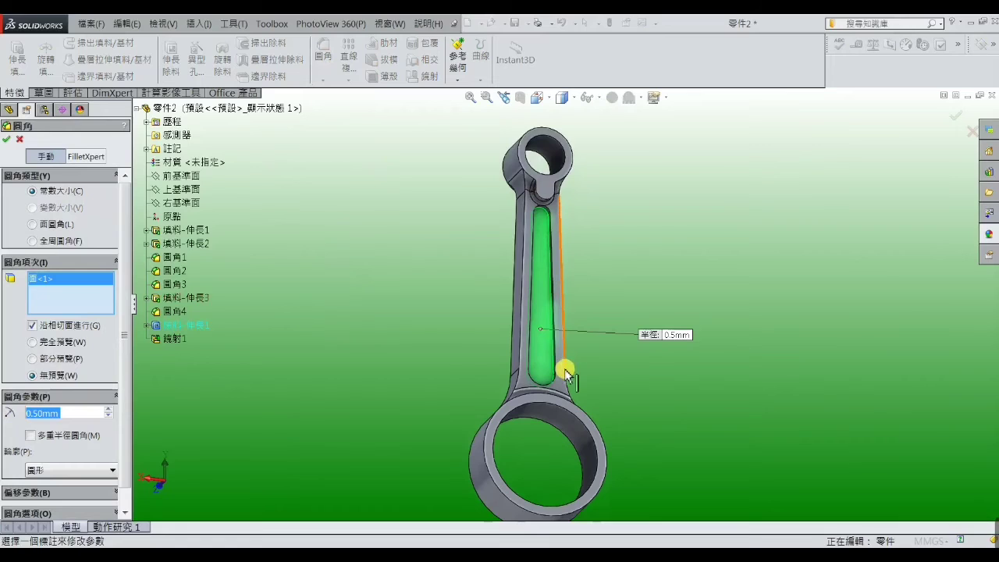
{"action": "left_click", "coordinate": [557, 361]}
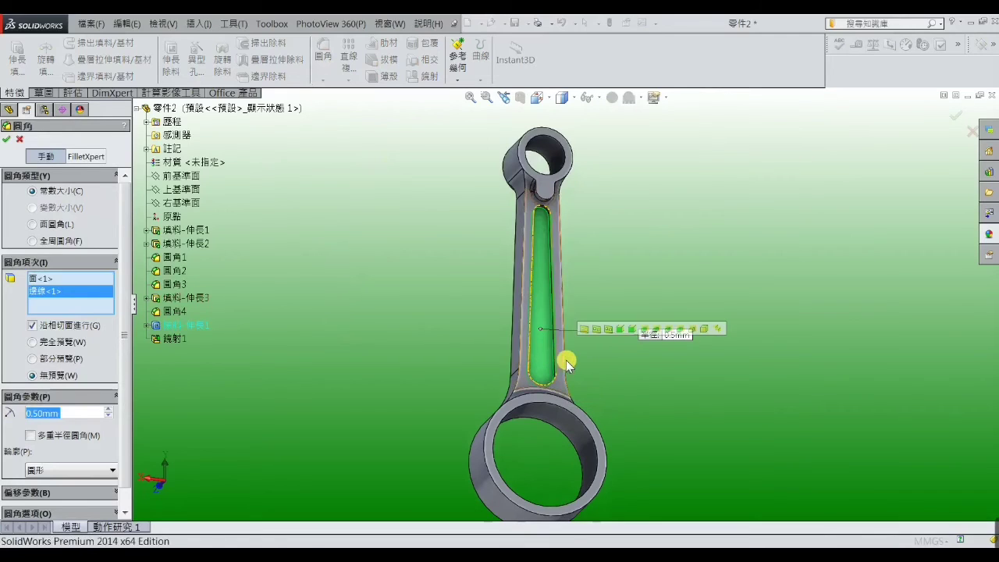
{"action": "left_click", "coordinate": [566, 365]}
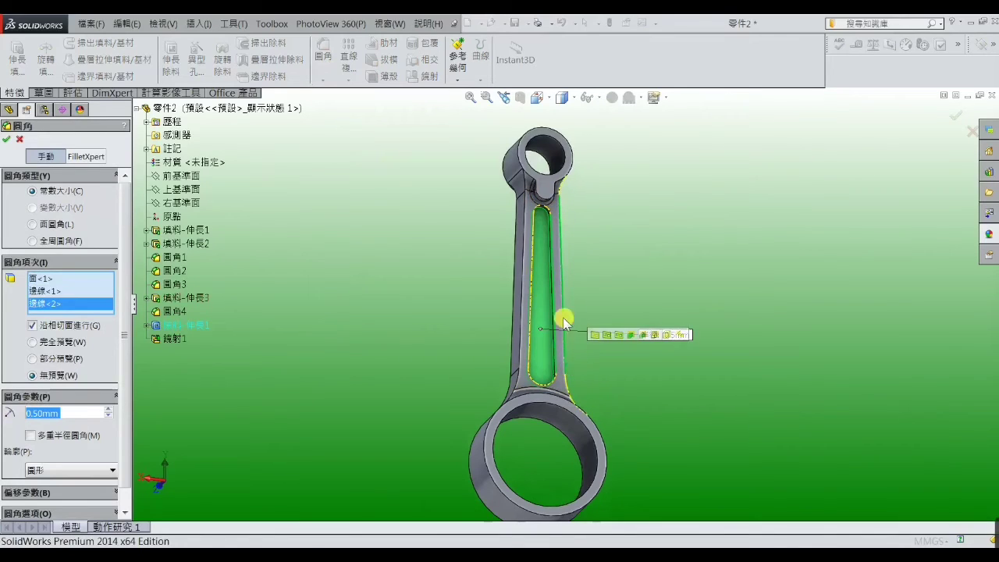
{"action": "left_click", "coordinate": [522, 313]}
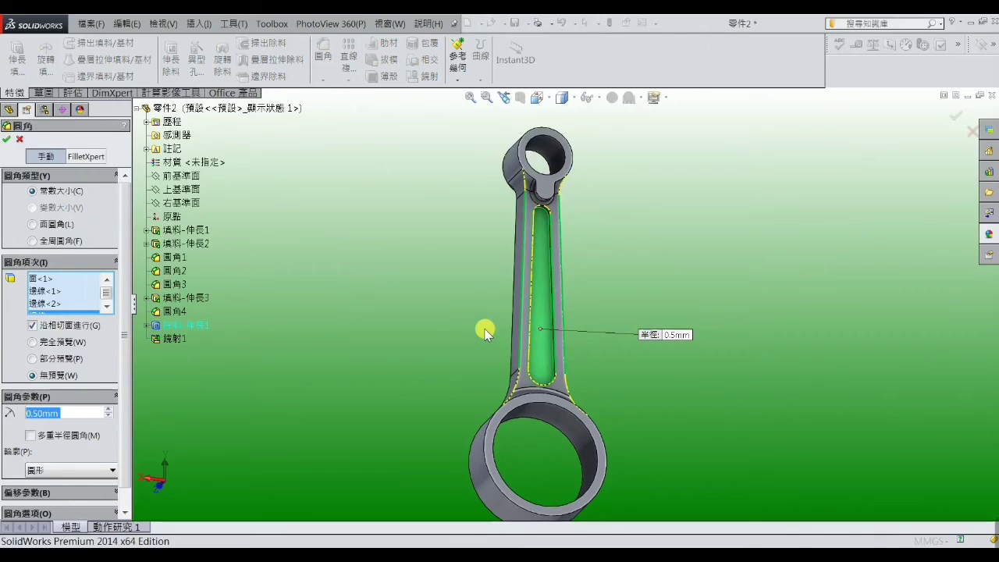
Add the remaining shank side edges to the 0.5 mm fillet and apply it
{"action": "mouse_move", "coordinate": [484, 328]}
{"action": "middle_mouse_down"}
{"action": "mouse_move", "coordinate": [507, 339]}
{"action": "mouse_move", "coordinate": [611, 323]}
{"action": "mouse_move", "coordinate": [571, 307]}
{"action": "middle_mouse_up"}
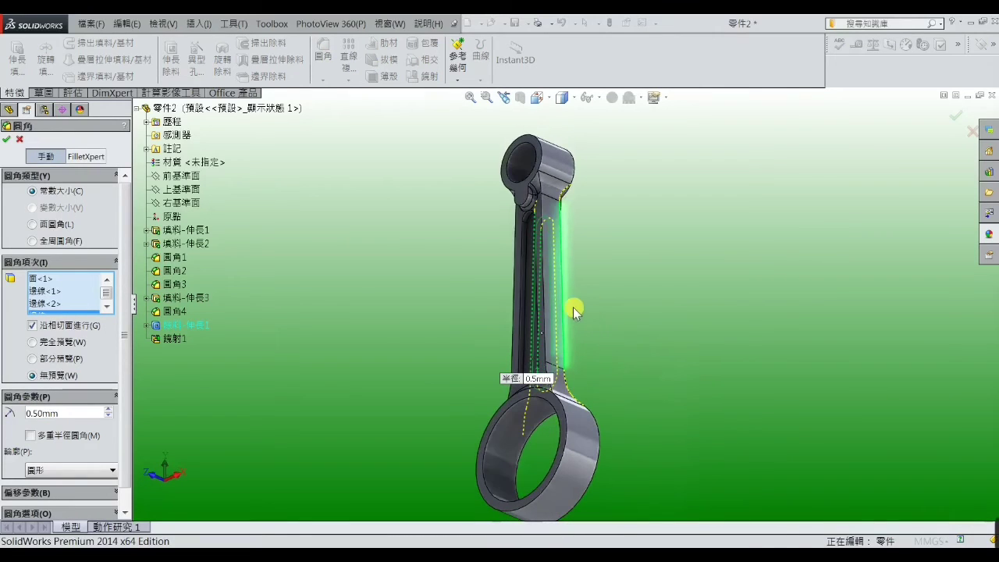
{"action": "left_click", "coordinate": [546, 332]}
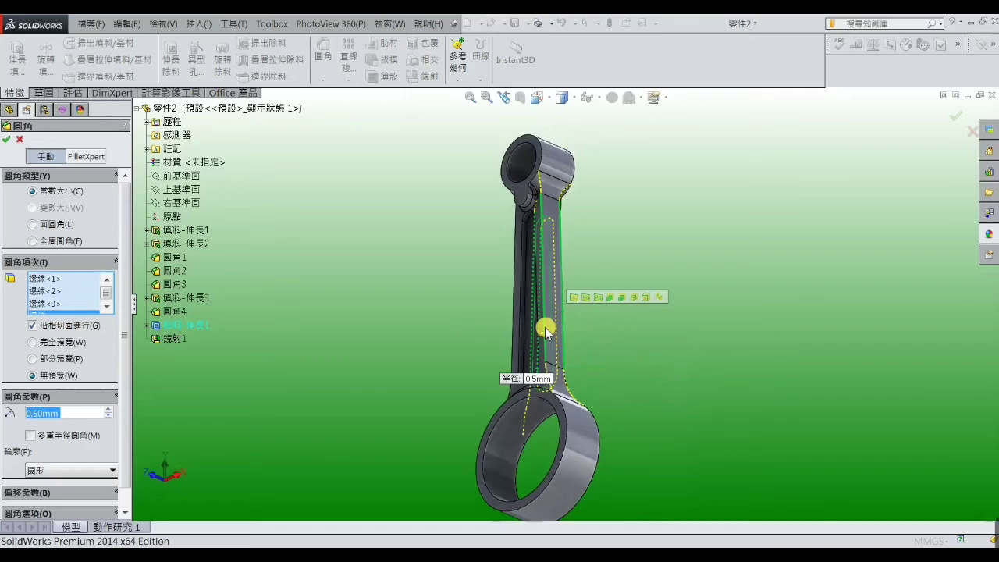
{"action": "left_click", "coordinate": [516, 297]}
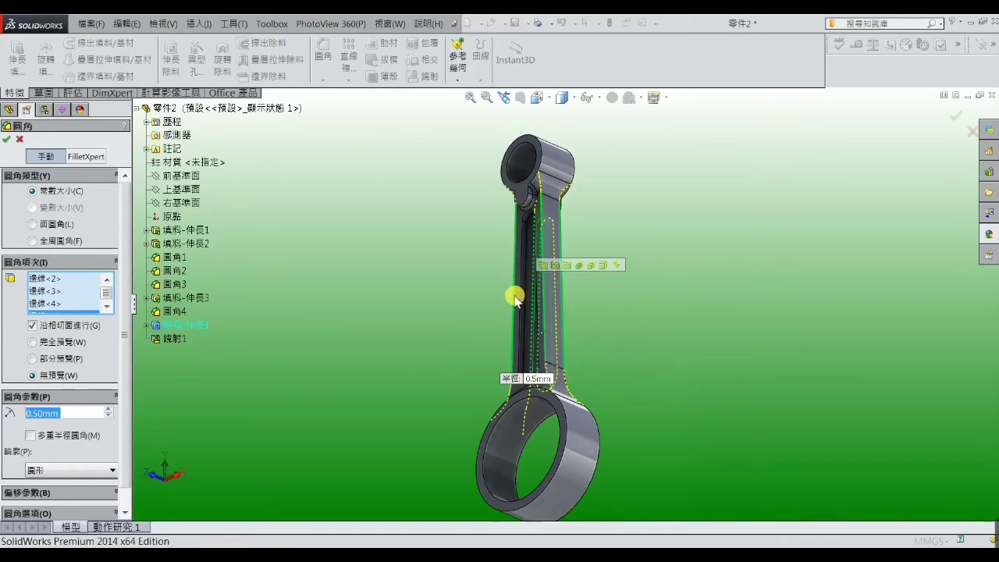
{"action": "left_click", "coordinate": [518, 297]}
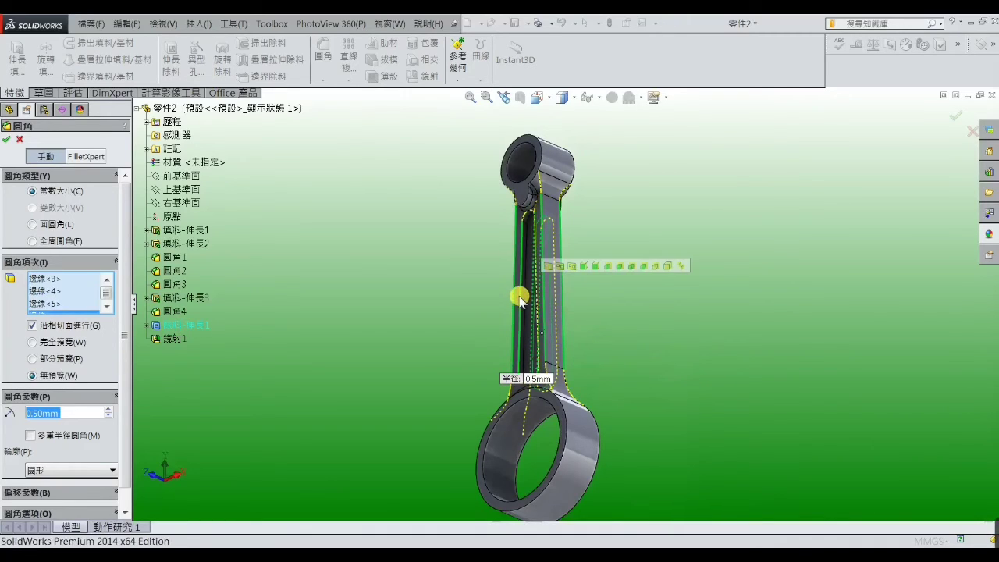
{"action": "left_click", "coordinate": [527, 296]}
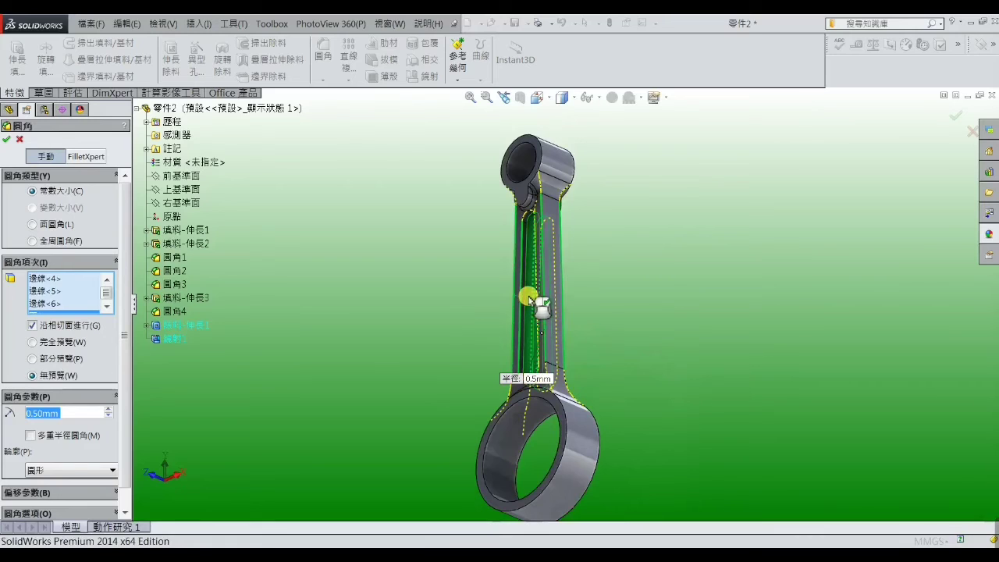
{"action": "left_click", "coordinate": [8, 140]}
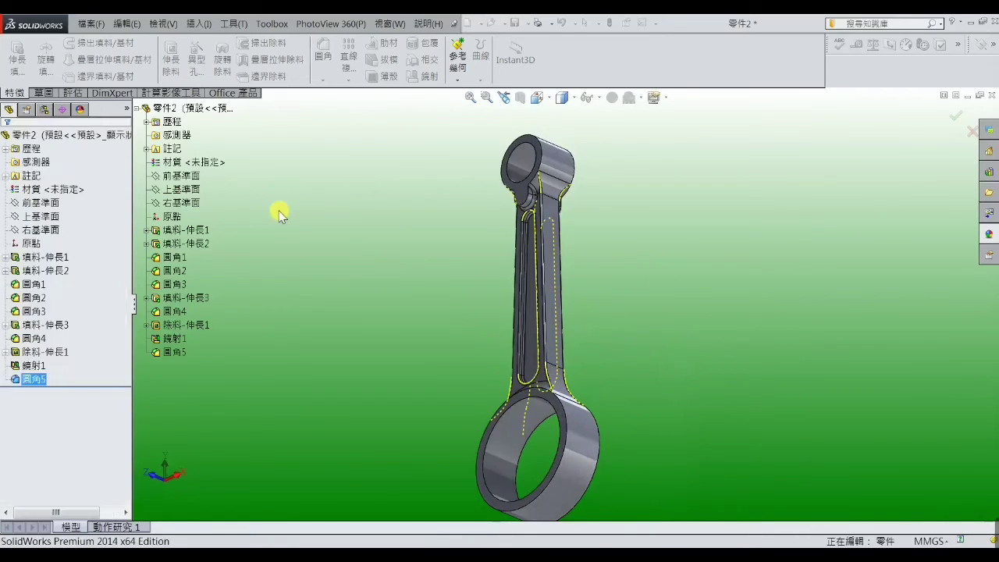
Start a new sketch on the big-end ring face, viewed normal to it
{"action": "mouse_move", "coordinate": [343, 334]}
{"action": "middle_mouse_down"}
{"action": "mouse_move", "coordinate": [346, 455]}
{"action": "mouse_move", "coordinate": [569, 415]}
{"action": "mouse_move", "coordinate": [578, 395]}
{"action": "mouse_move", "coordinate": [640, 383]}
{"action": "mouse_move", "coordinate": [562, 397]}
{"action": "middle_mouse_up"}
{"action": "scroll", "coordinate": [554, 419], "scroll_direction": "down", "scroll_amount": 3}
{"action": "scroll", "coordinate": [562, 396], "scroll_direction": "up", "scroll_amount": 5}
{"action": "mouse_move", "coordinate": [586, 335]}
{"action": "middle_mouse_down"}
{"action": "mouse_move", "coordinate": [616, 239]}
{"action": "mouse_move", "coordinate": [586, 172]}
{"action": "mouse_move", "coordinate": [582, 189]}
{"action": "middle_mouse_up"}
{"action": "scroll", "coordinate": [582, 189], "scroll_direction": "down", "scroll_amount": 2}
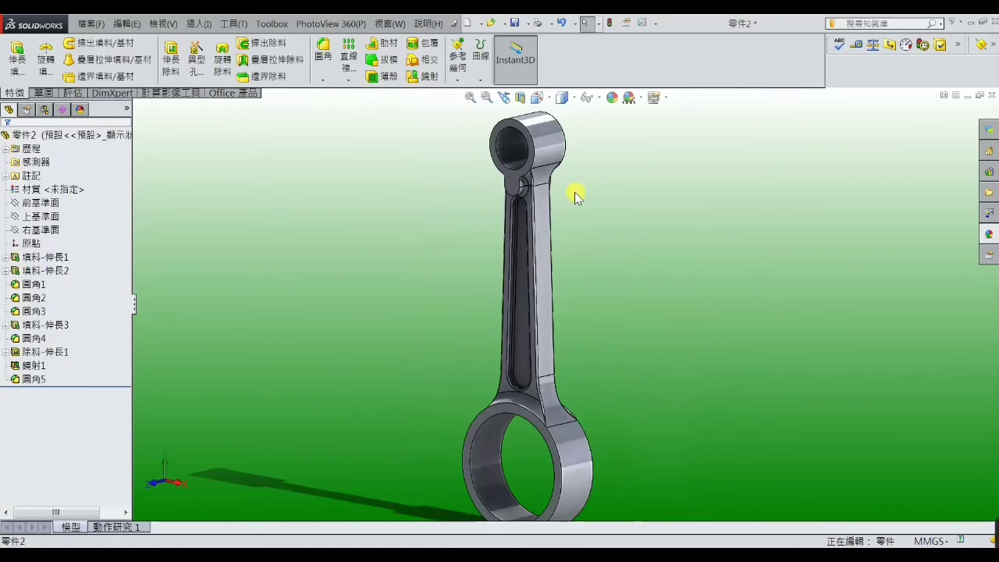
{"action": "scroll", "coordinate": [568, 286], "scroll_direction": "down", "scroll_amount": 3}
{"action": "scroll", "coordinate": [571, 286], "scroll_direction": "up", "scroll_amount": 3}
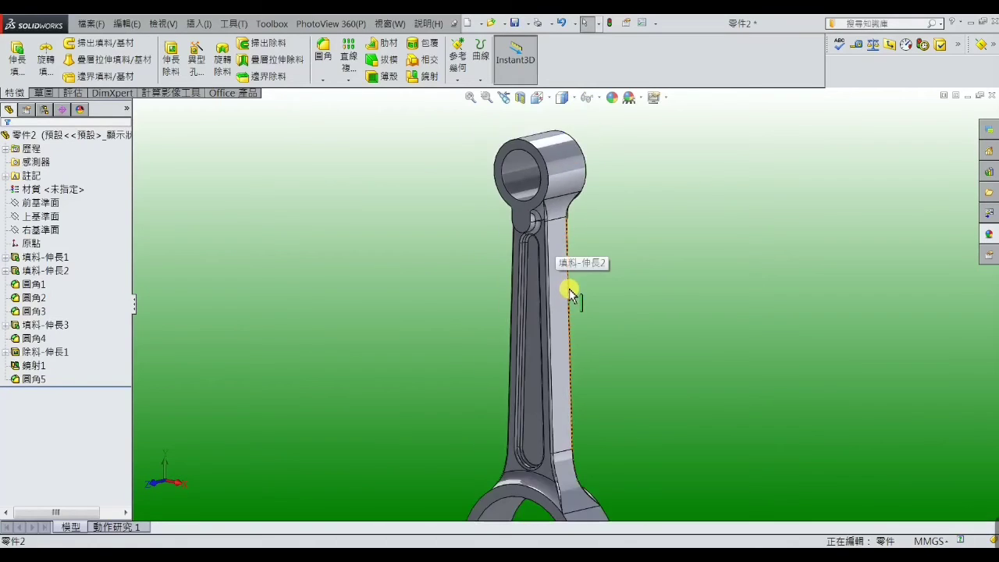
{"action": "scroll", "coordinate": [570, 286], "scroll_direction": "up", "scroll_amount": 2}
{"action": "scroll", "coordinate": [574, 357], "scroll_direction": "up", "scroll_amount": 2}
{"action": "scroll", "coordinate": [575, 404], "scroll_direction": "up", "scroll_amount": 1}
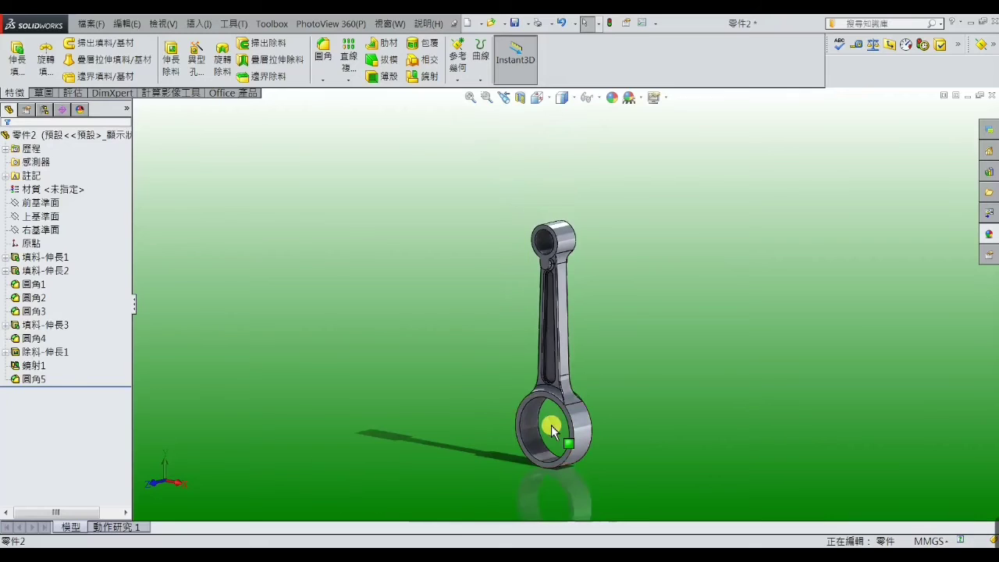
{"action": "scroll", "coordinate": [551, 429], "scroll_direction": "down", "scroll_amount": 3}
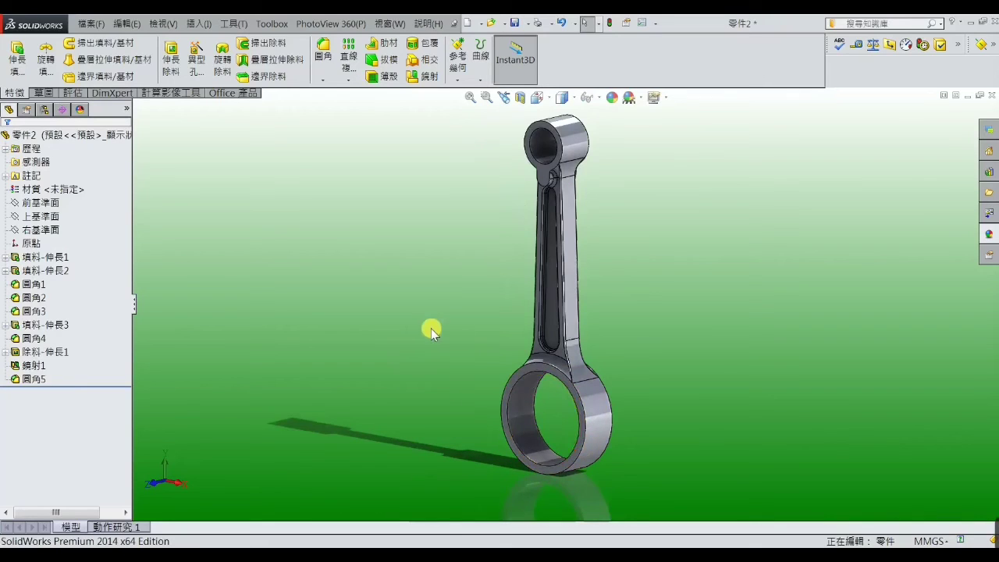
{"action": "key", "text": "ctrl+1"}
{"action": "scroll", "coordinate": [572, 346], "scroll_direction": "down", "scroll_amount": 2}
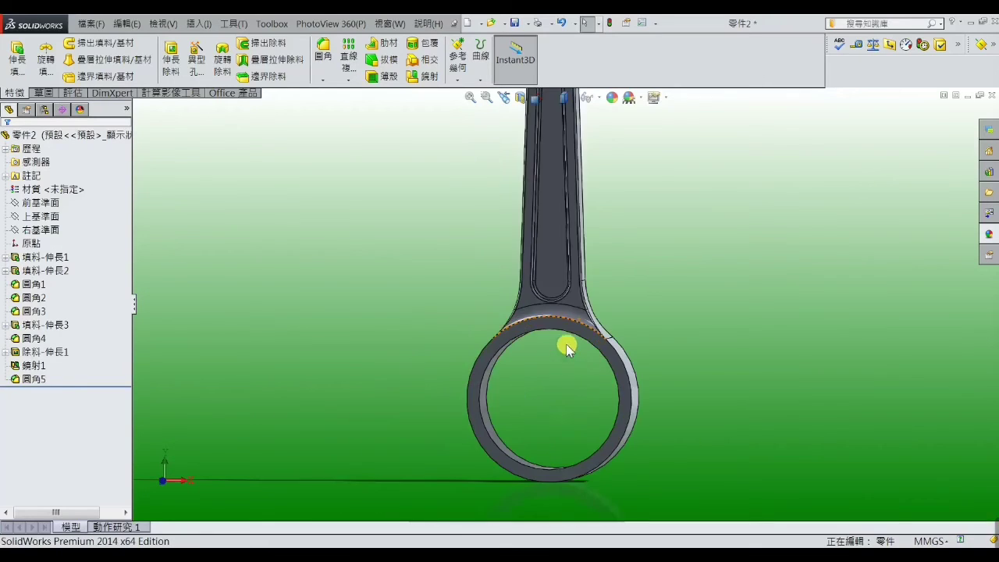
{"action": "left_click", "coordinate": [555, 324]}
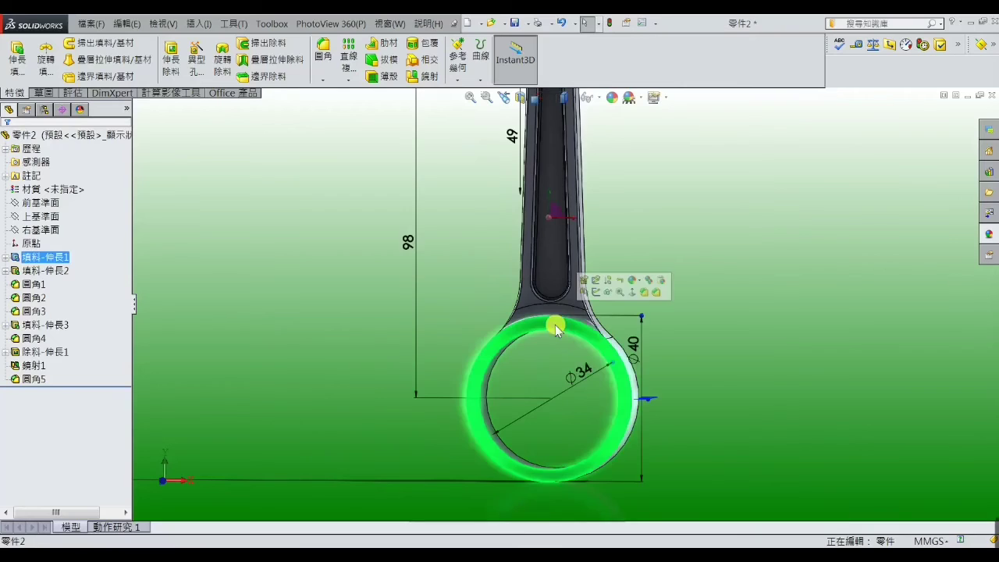
{"action": "left_click", "coordinate": [597, 294]}
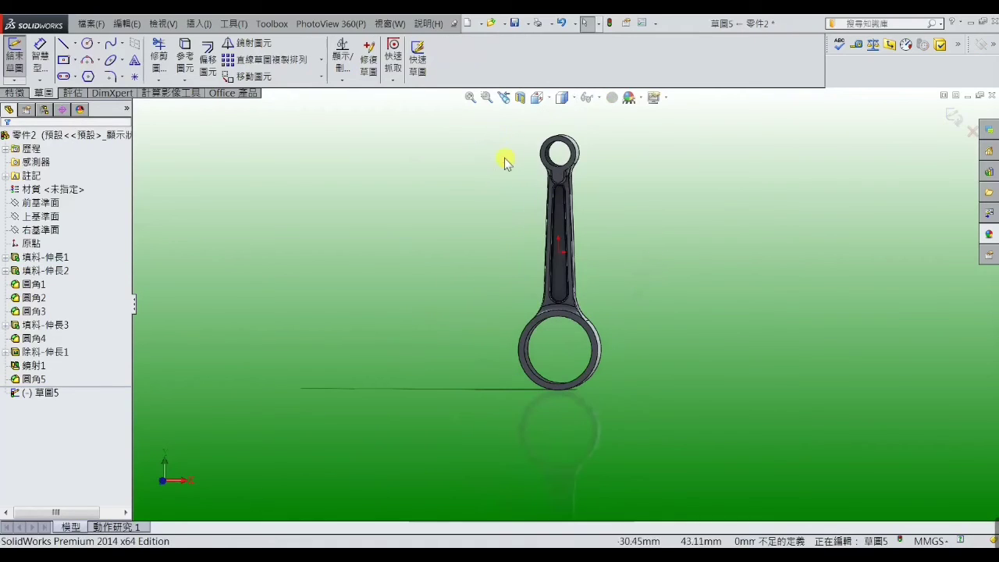
{"action": "key", "text": "ctrl+7"}
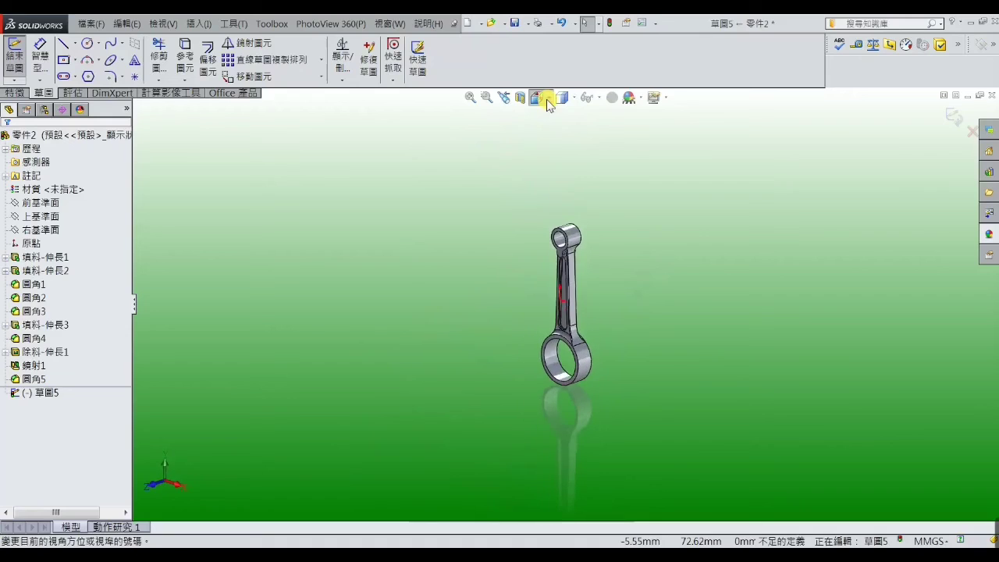
{"action": "left_click", "coordinate": [546, 100]}
{"action": "left_click", "coordinate": [609, 169]}
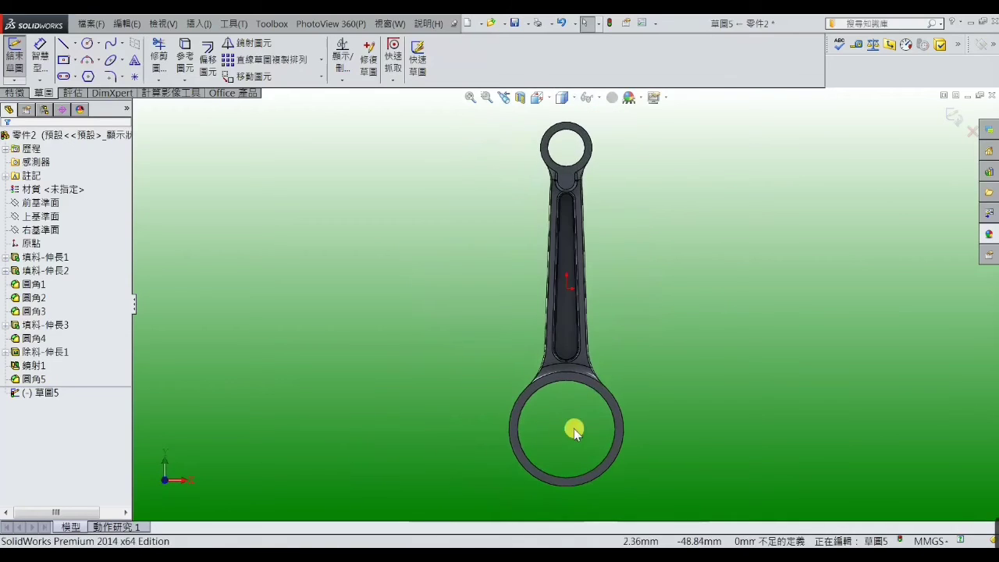
{"action": "scroll", "coordinate": [574, 430], "scroll_direction": "down", "scroll_amount": 2}
{"action": "scroll", "coordinate": [562, 402], "scroll_direction": "down", "scroll_amount": 1}
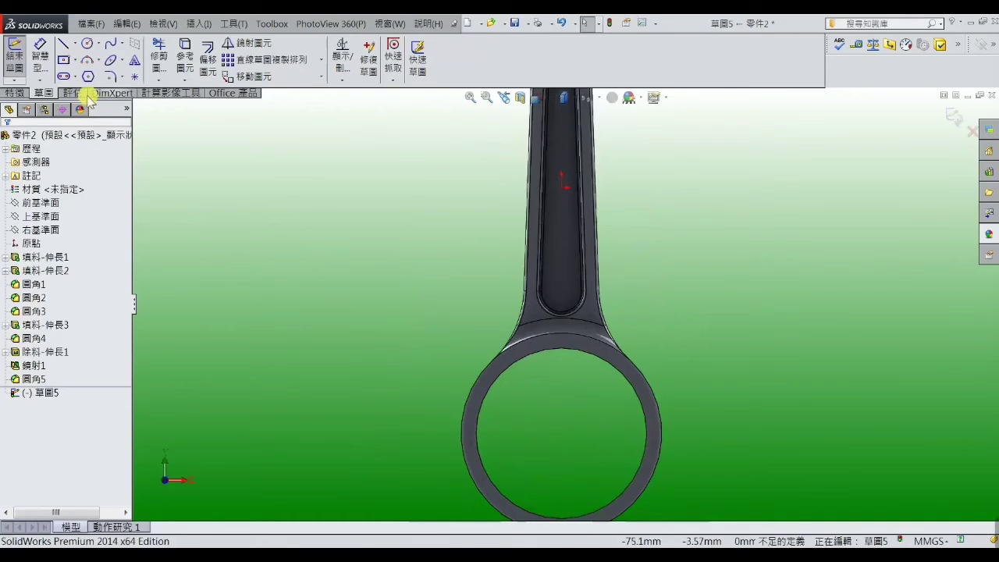
Draw a center rectangle on the ring where the shank meets it
{"action": "left_click", "coordinate": [64, 60]}
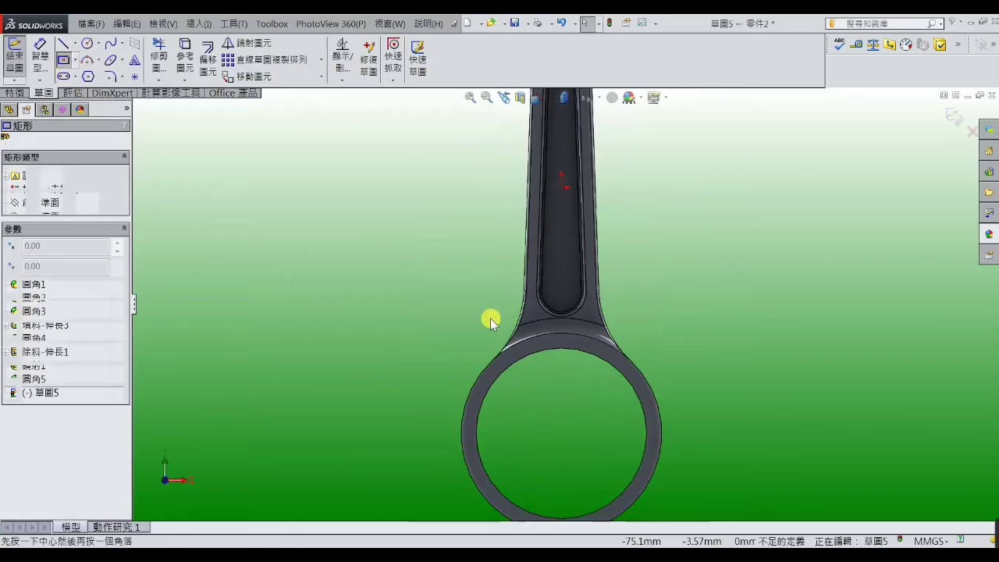
{"action": "scroll", "coordinate": [557, 354], "scroll_direction": "down", "scroll_amount": 1}
{"action": "scroll", "coordinate": [559, 358], "scroll_direction": "down", "scroll_amount": 1}
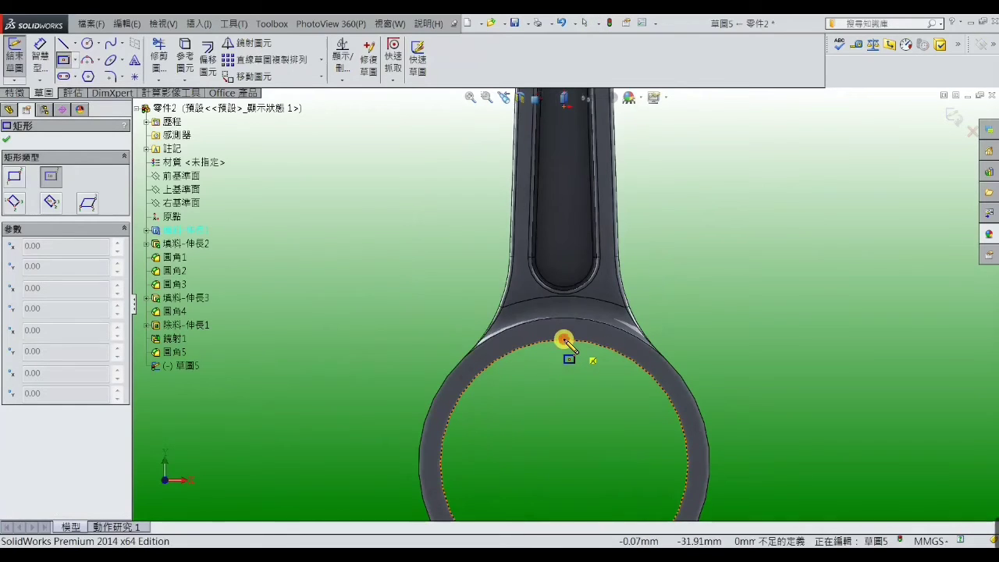
{"action": "left_click", "coordinate": [565, 341]}
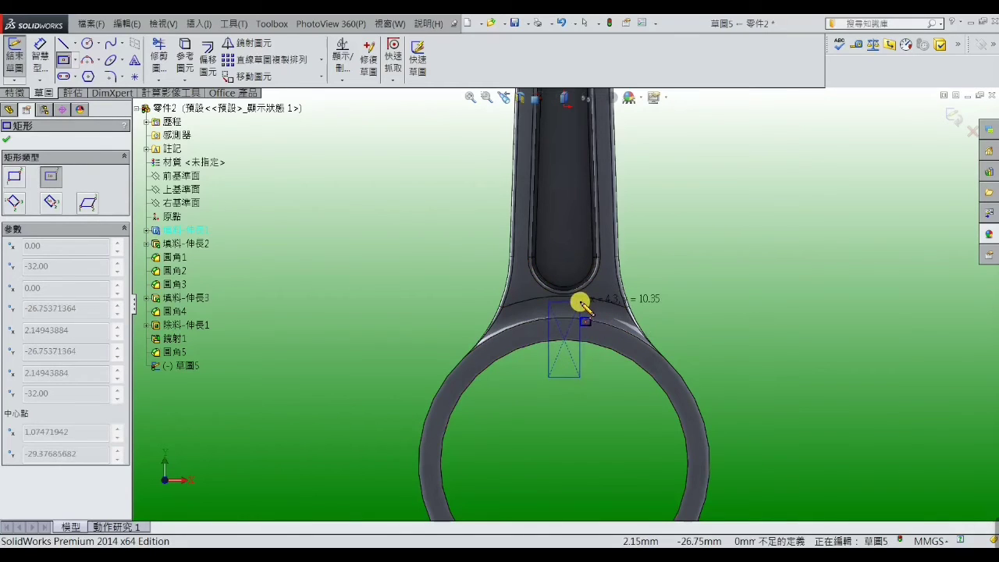
{"action": "left_click", "coordinate": [582, 301]}
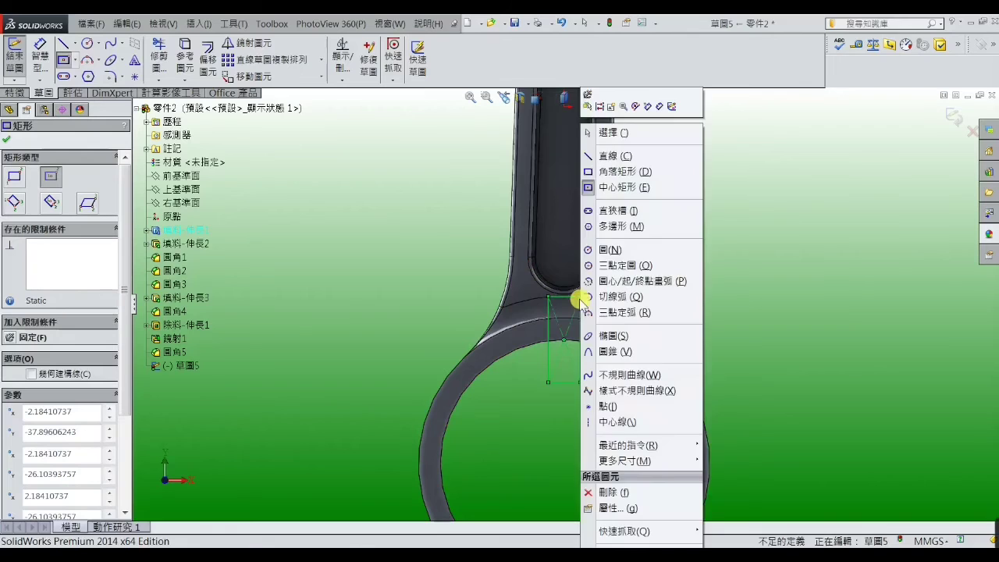
{"action": "right_click", "coordinate": [581, 298]}
{"action": "left_click", "coordinate": [595, 134]}
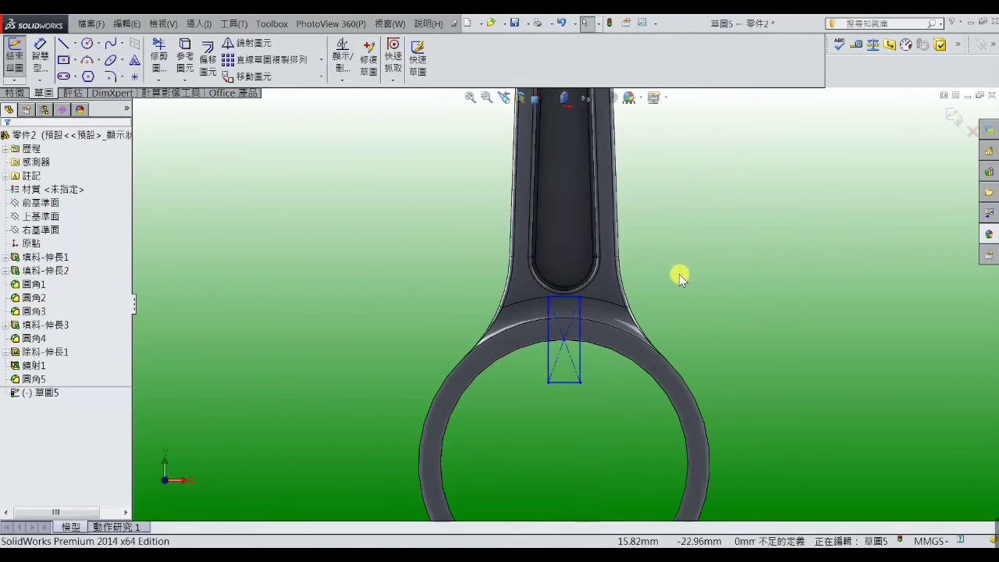
{"action": "scroll", "coordinate": [680, 278], "scroll_direction": "up", "scroll_amount": 2}
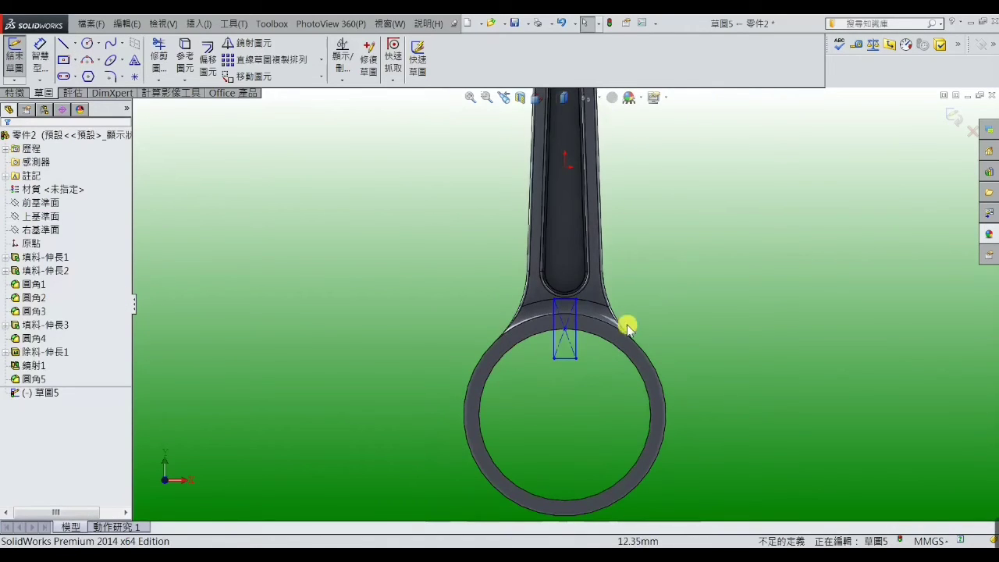
Align the rectangle's centre point vertically with the part origin
{"action": "left_click", "coordinate": [566, 333]}
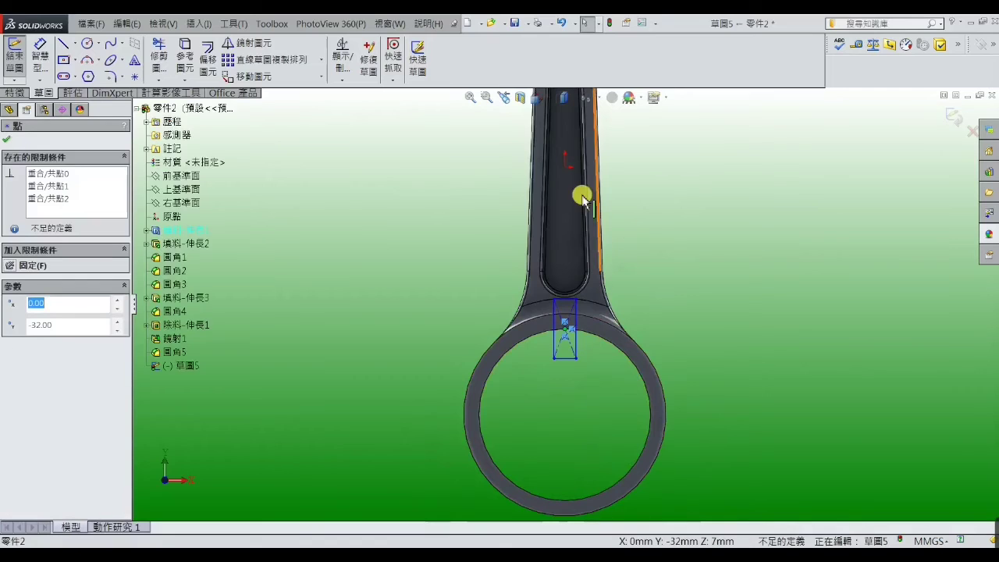
{"action": "left_click", "coordinate": [566, 164], "text": "ctrl"}
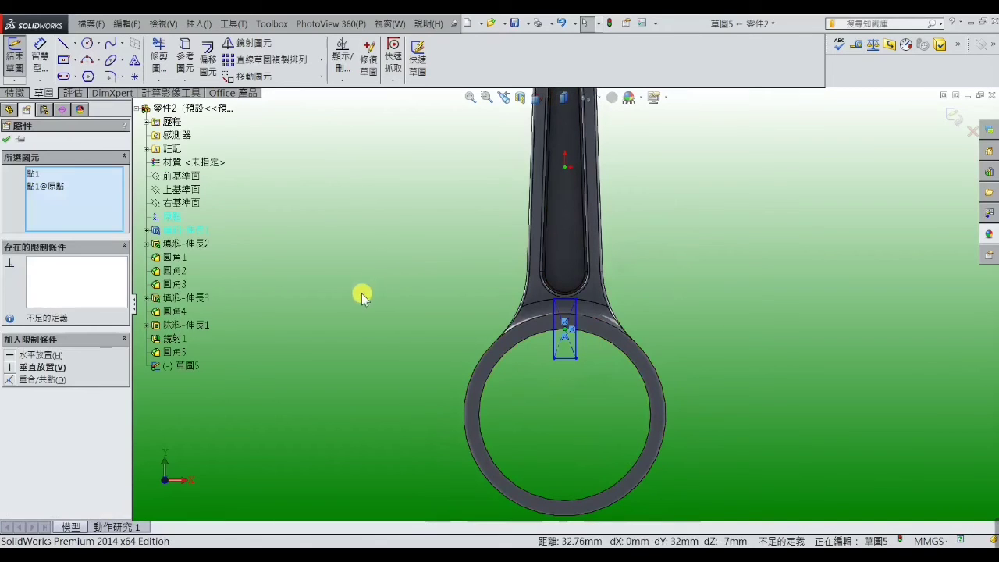
{"action": "left_click", "coordinate": [12, 371]}
{"action": "left_click", "coordinate": [203, 368]}
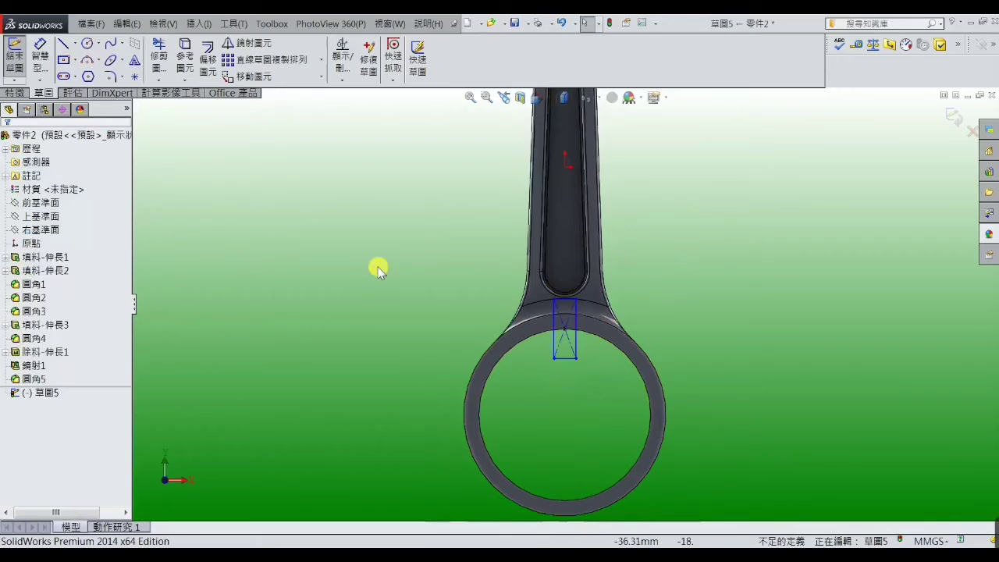
Dimension the rectangle's width to 7 mm
{"action": "left_click", "coordinate": [39, 68]}
{"action": "scroll", "coordinate": [568, 381], "scroll_direction": "down", "scroll_amount": 3}
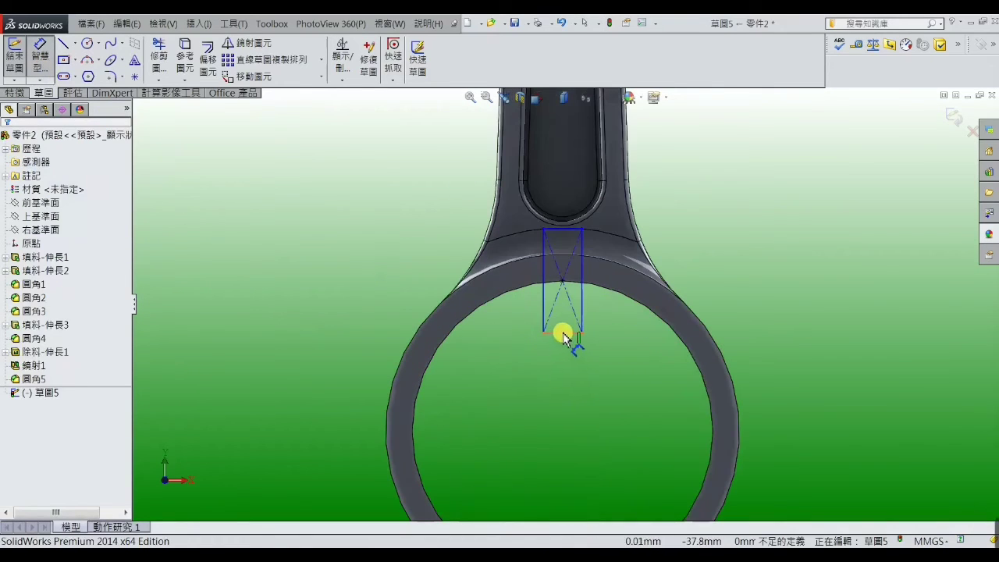
{"action": "left_click", "coordinate": [563, 333]}
{"action": "left_click", "coordinate": [565, 352]}
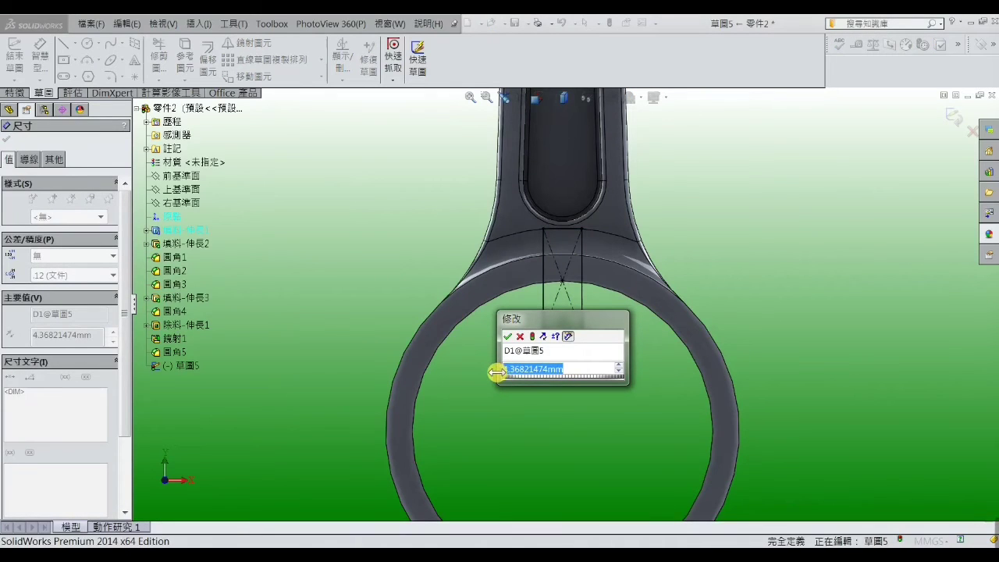
{"action": "type", "text": "7"}
{"action": "key", "text": "Return"}
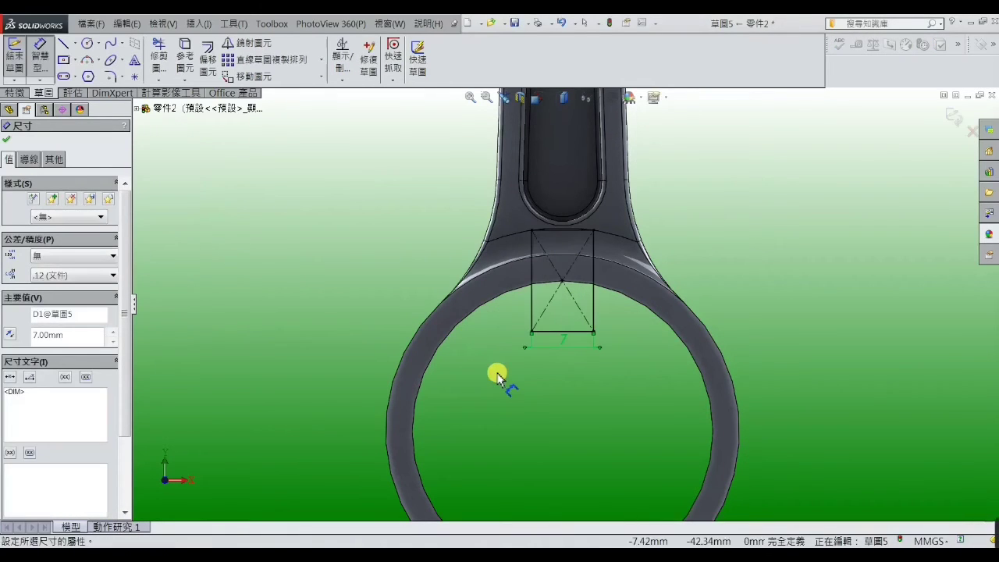
{"action": "left_click", "coordinate": [709, 228]}
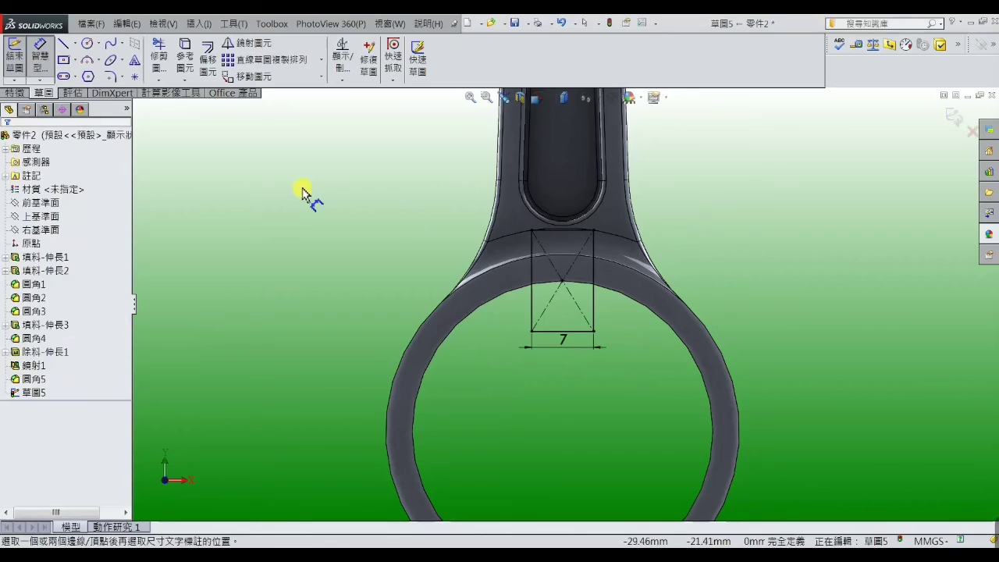
Cut the 7 mm rectangle 1 mm deep with a 45° draft as a notch in the ring
{"action": "left_click", "coordinate": [19, 93]}
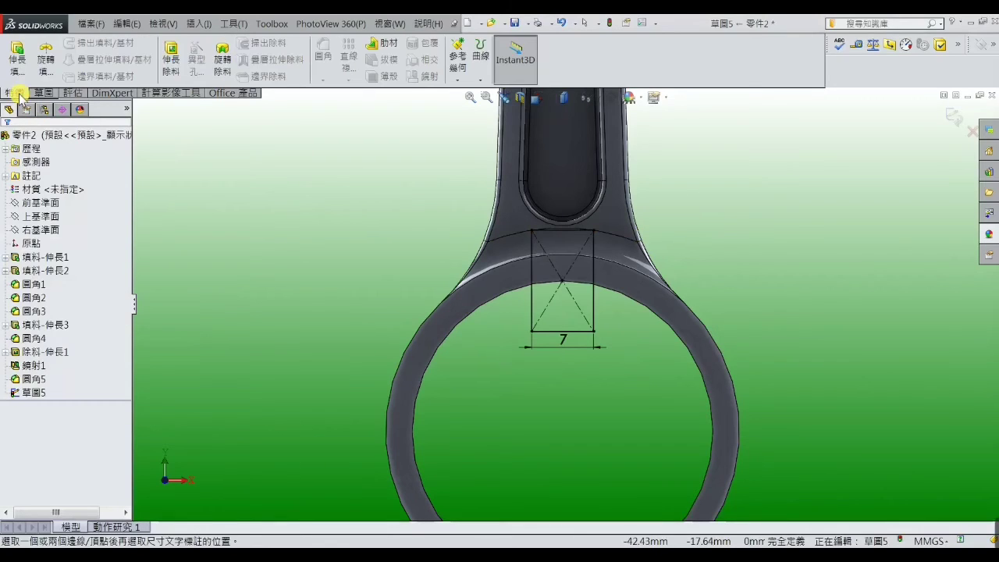
{"action": "left_click", "coordinate": [170, 59]}
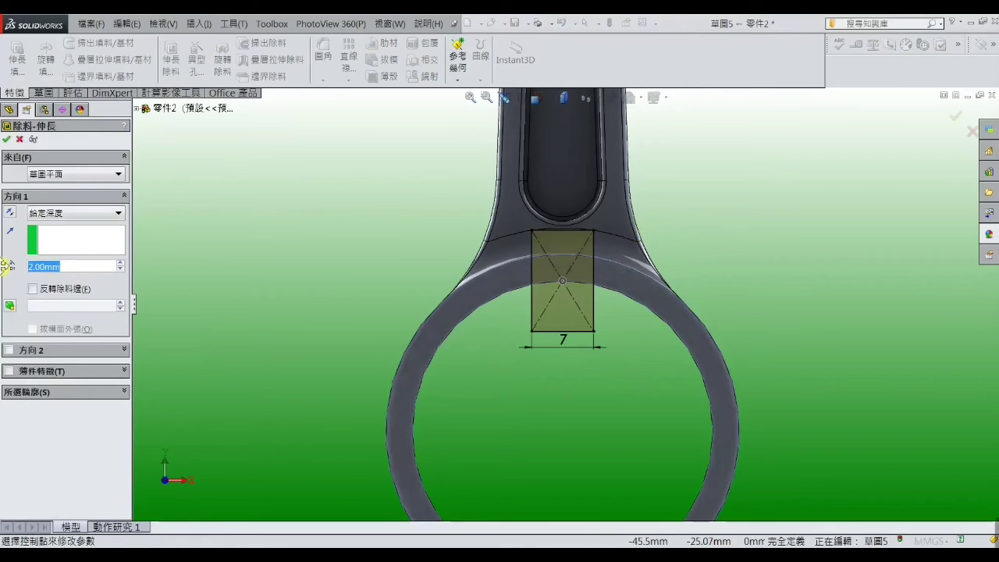
{"action": "type", "text": "1"}
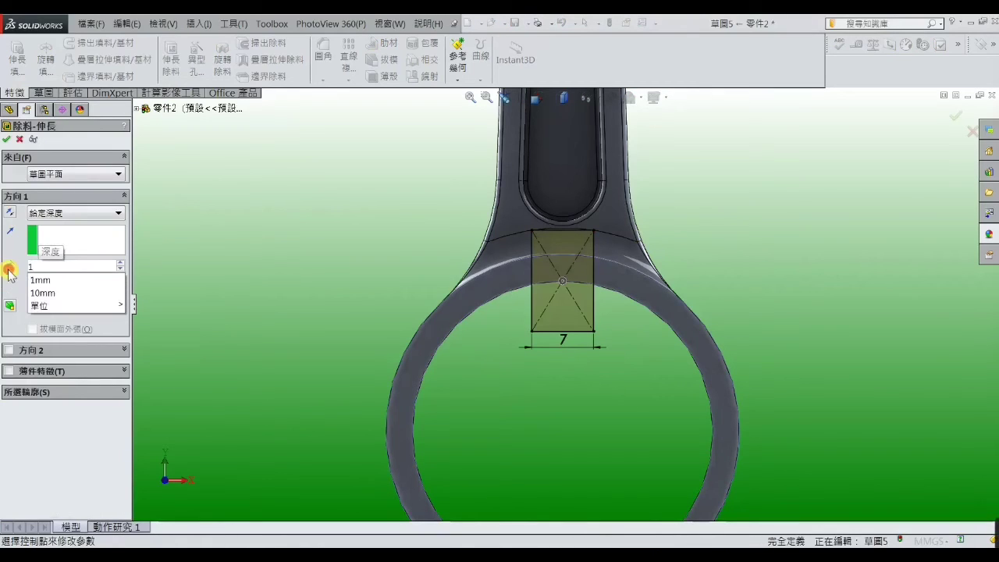
{"action": "key", "text": "Return"}
{"action": "left_click", "coordinate": [10, 308]}
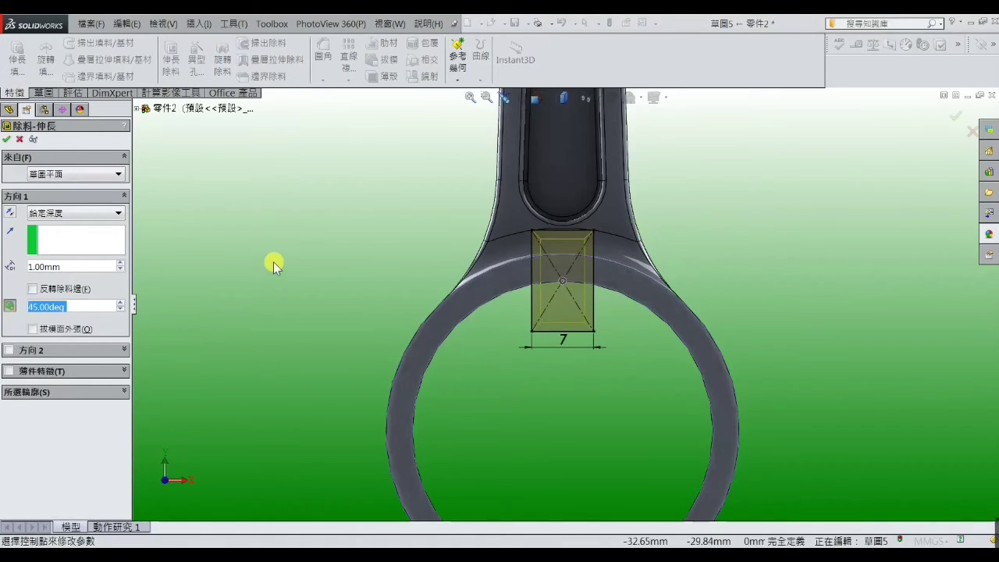
{"action": "left_click", "coordinate": [7, 139]}
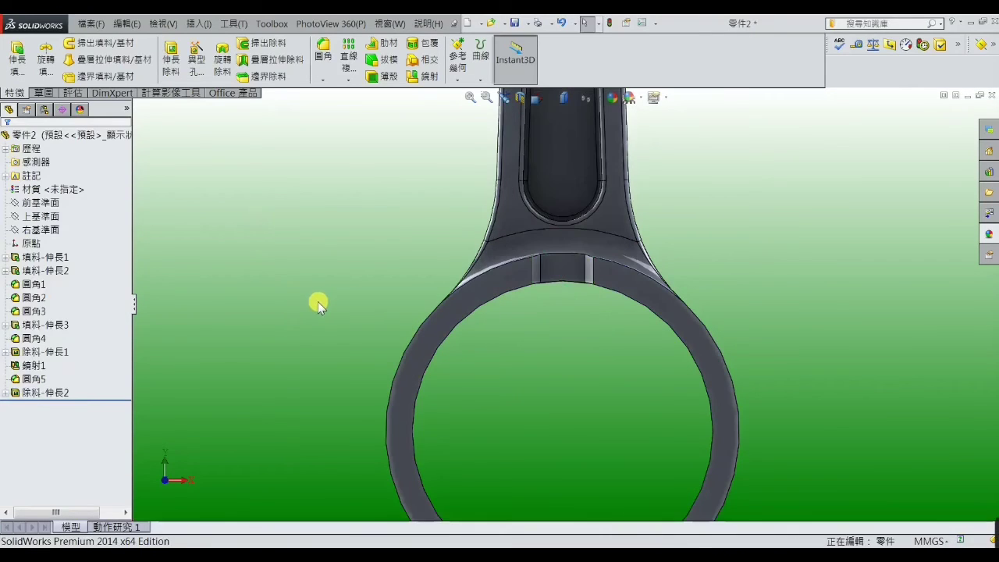
{"action": "mouse_move", "coordinate": [319, 301]}
{"action": "middle_mouse_down"}
{"action": "mouse_move", "coordinate": [335, 250]}
{"action": "mouse_move", "coordinate": [352, 270]}
{"action": "mouse_move", "coordinate": [333, 307]}
{"action": "mouse_move", "coordinate": [525, 301]}
{"action": "mouse_move", "coordinate": [541, 261]}
{"action": "middle_mouse_up"}
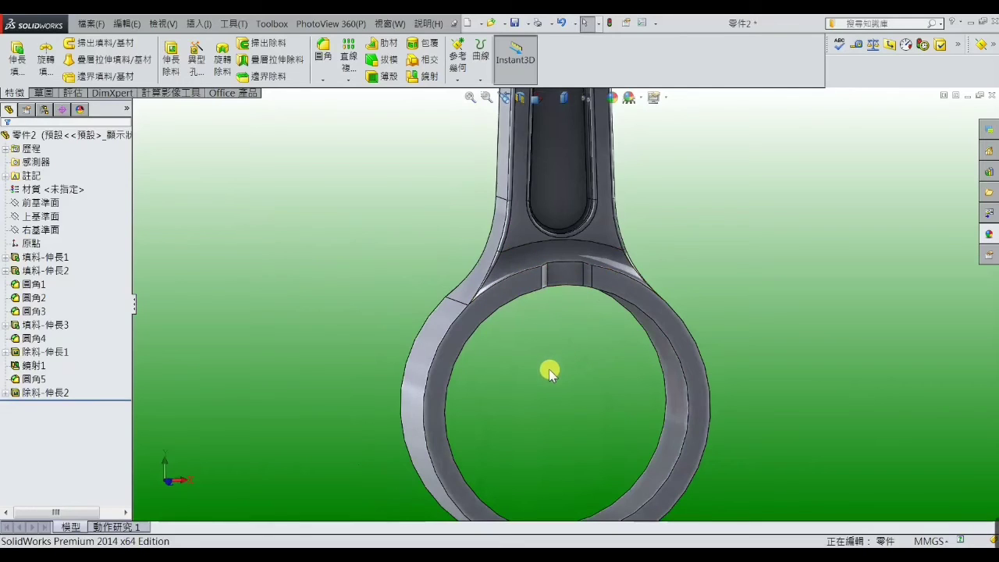
{"action": "key", "text": "ctrl+1"}
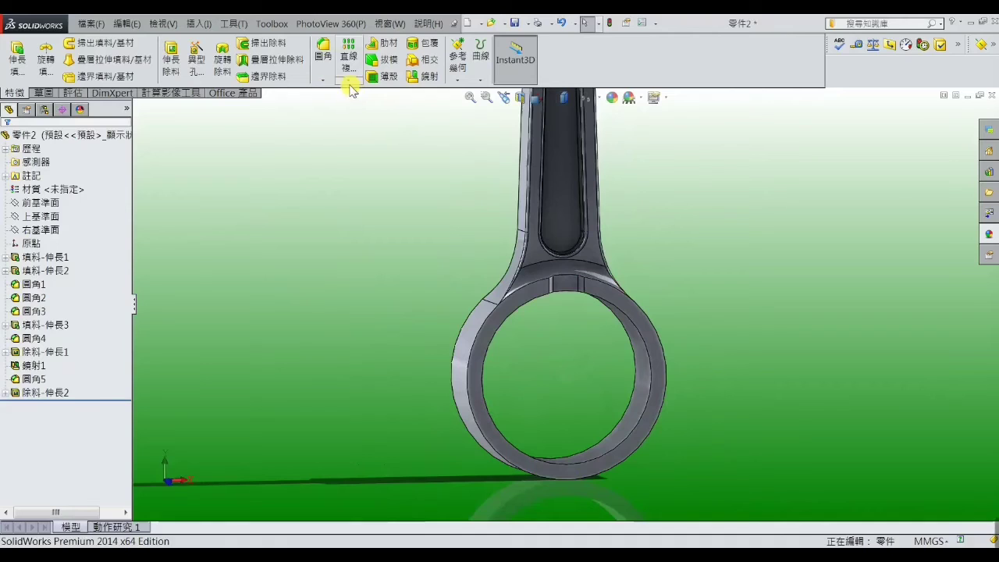
{"action": "left_click", "coordinate": [350, 84]}
Circular-pattern the 除料-伸長2 notch 6 times over 360° around the ring's inner bore
{"action": "left_click", "coordinate": [361, 105]}
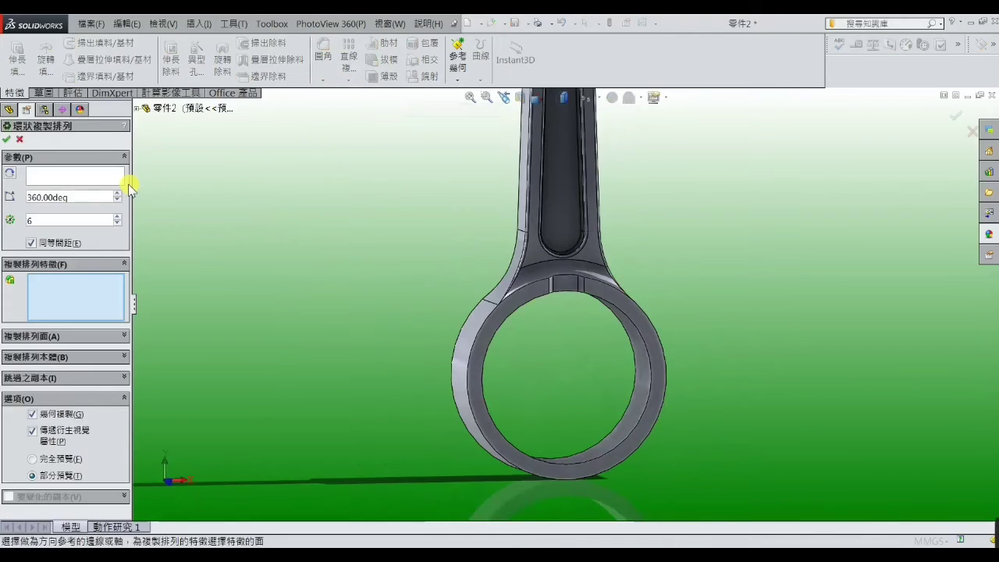
{"action": "left_click", "coordinate": [108, 180]}
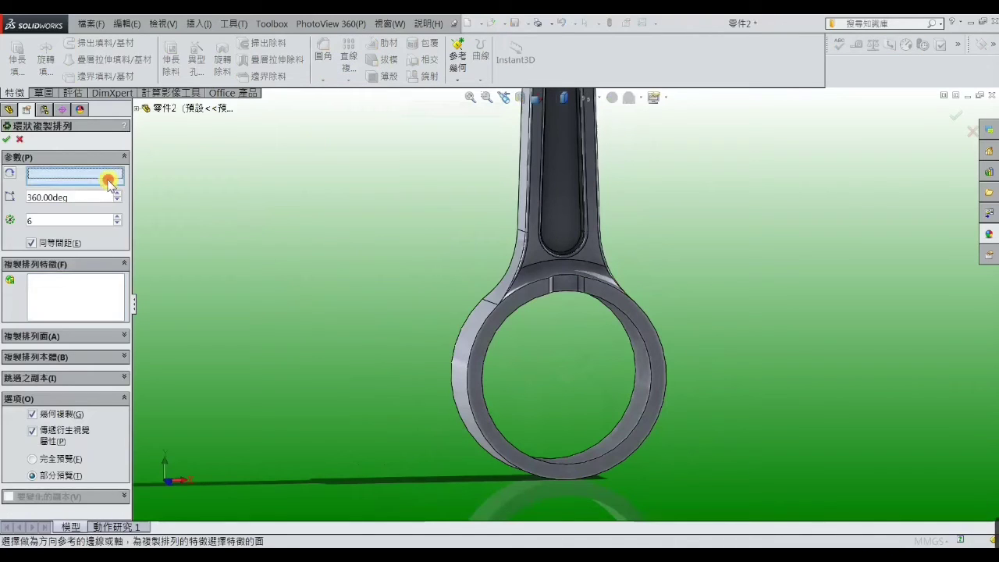
{"action": "left_click", "coordinate": [645, 381]}
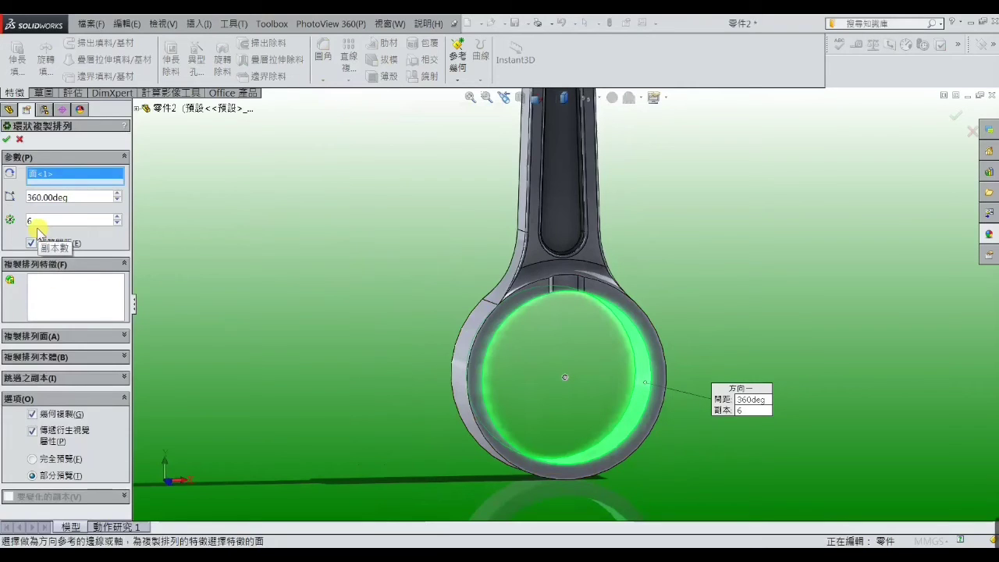
{"action": "left_click", "coordinate": [71, 290]}
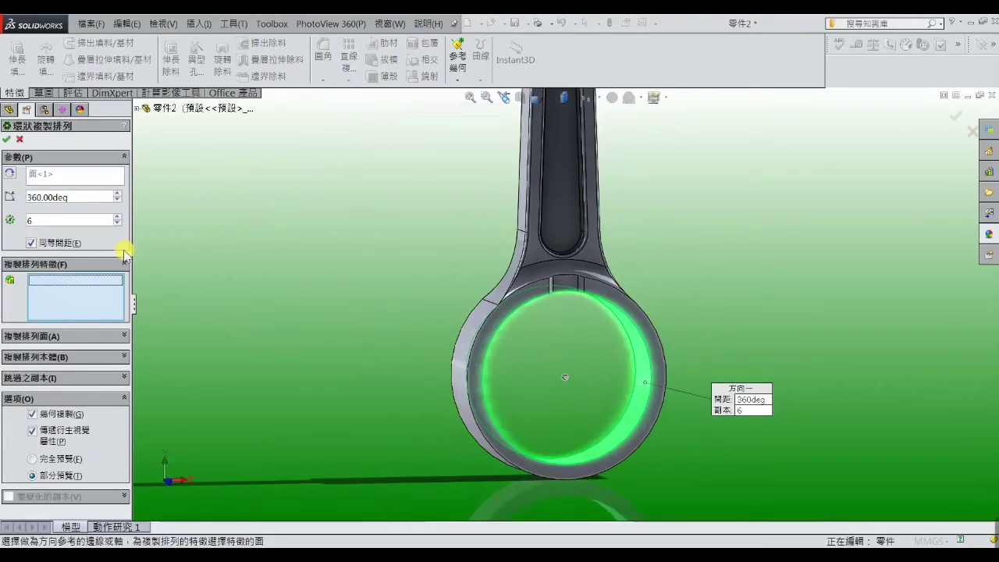
{"action": "left_click", "coordinate": [144, 109]}
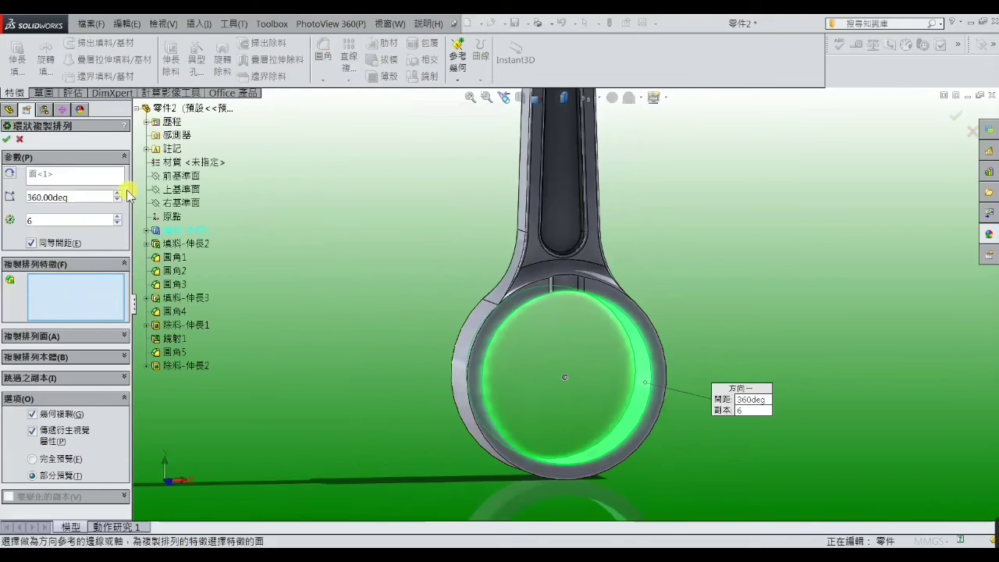
{"action": "left_click", "coordinate": [160, 365]}
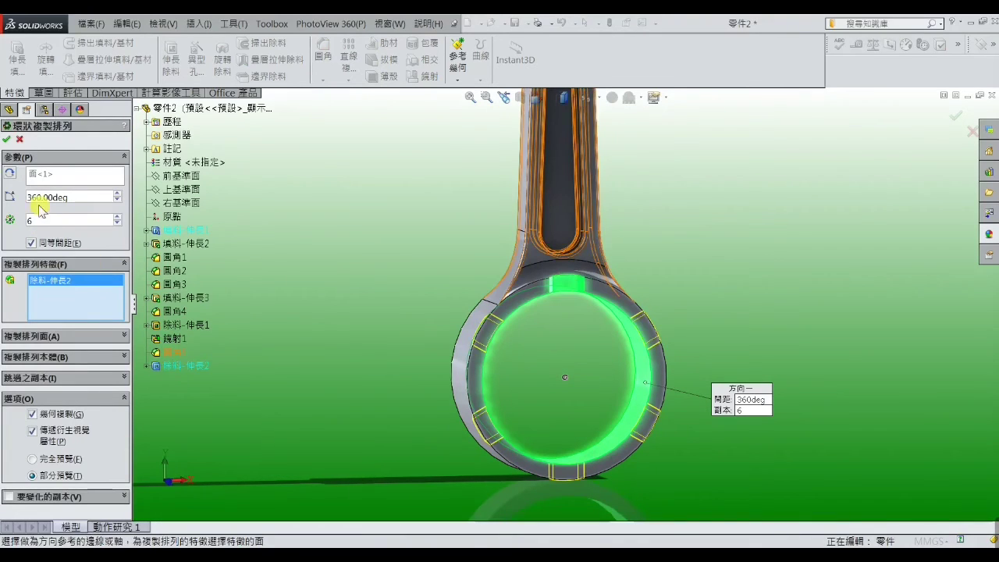
{"action": "left_click", "coordinate": [7, 140]}
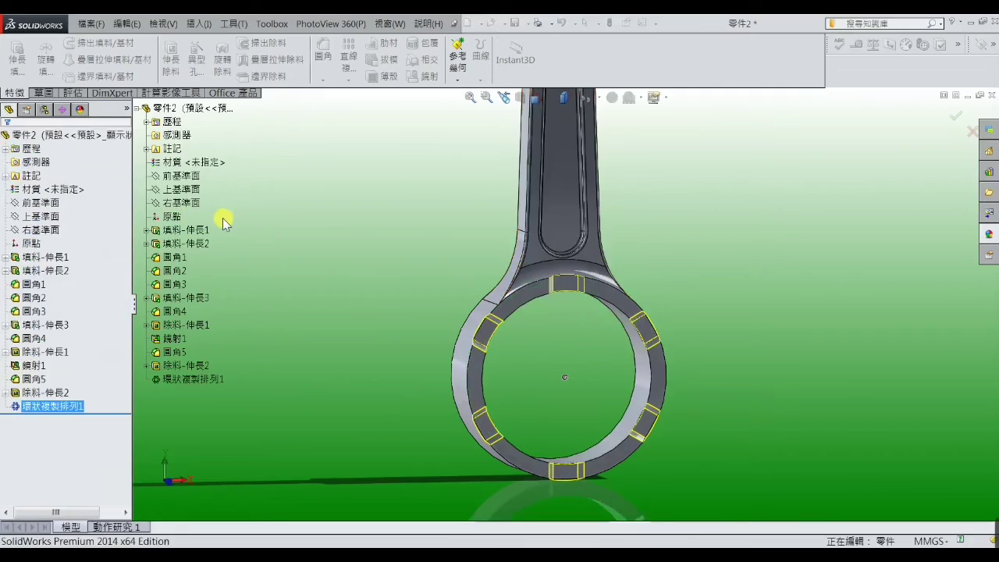
{"action": "mouse_move", "coordinate": [232, 285]}
{"action": "middle_mouse_down"}
{"action": "mouse_move", "coordinate": [261, 295]}
{"action": "mouse_move", "coordinate": [357, 197]}
{"action": "middle_mouse_up"}
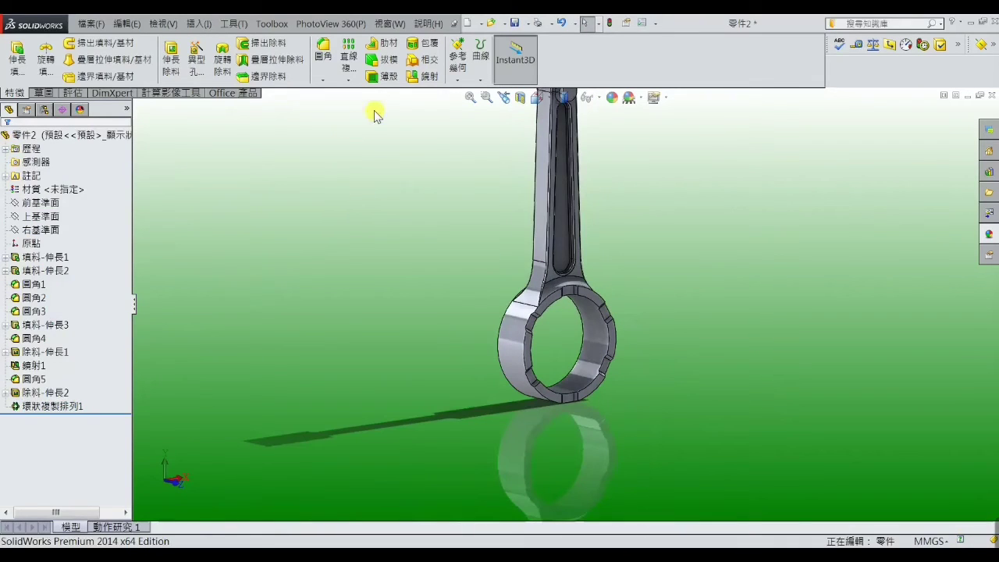
Mirror 除料-伸長2 and 環狀複製排列1 about 前基準面 as 鏡射2
{"action": "left_click", "coordinate": [418, 78]}
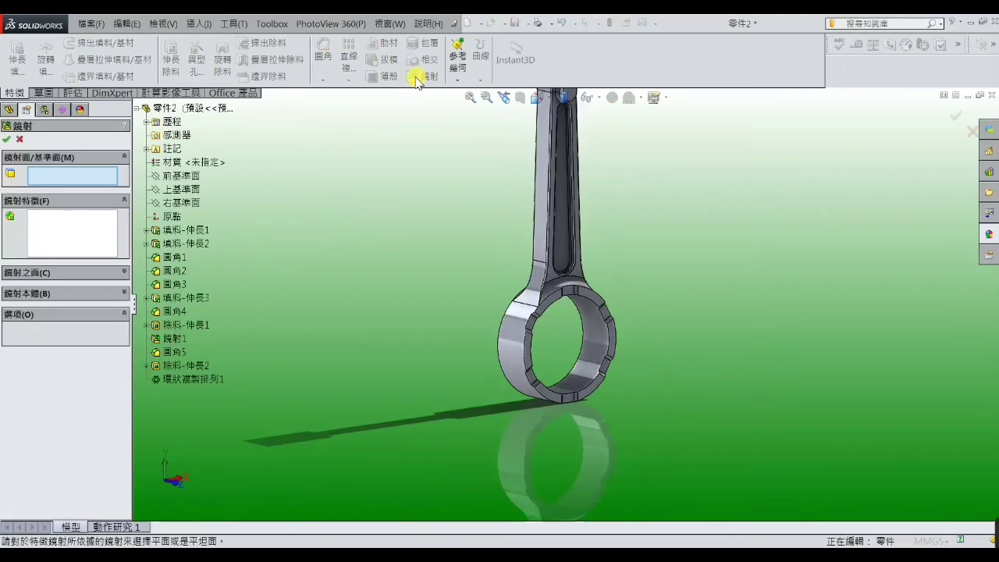
{"action": "left_click", "coordinate": [185, 177]}
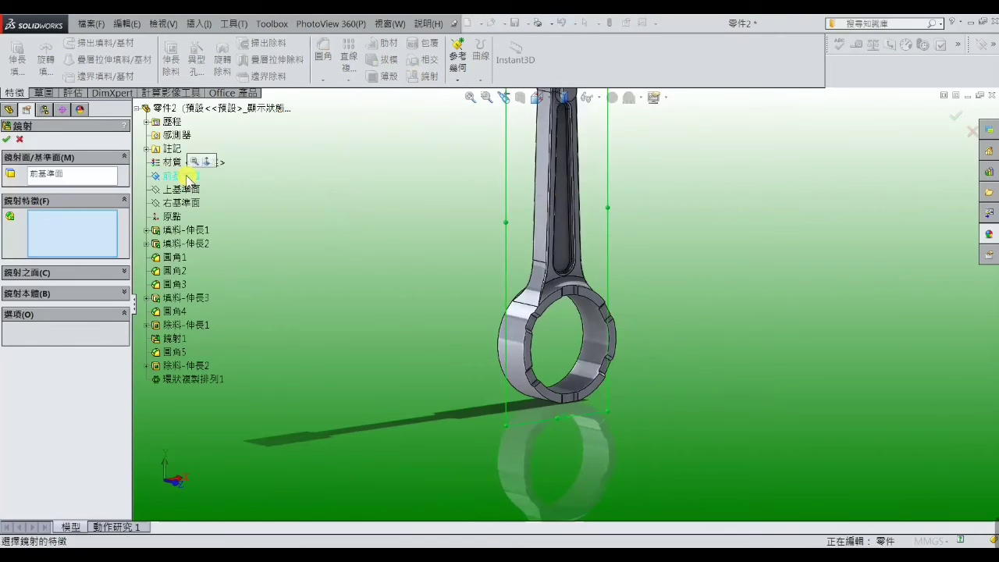
{"action": "left_click", "coordinate": [187, 367]}
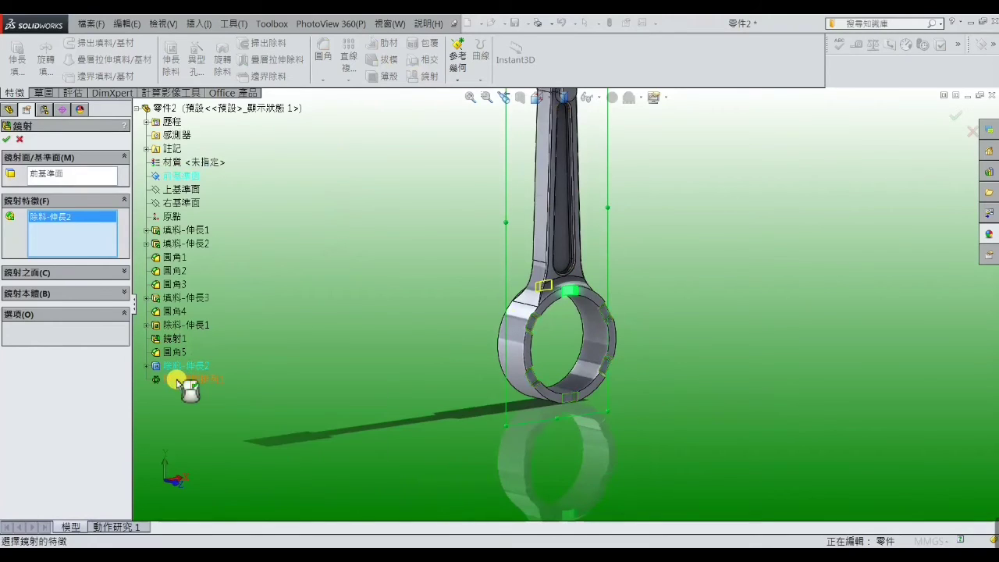
{"action": "left_click", "coordinate": [181, 381]}
{"action": "left_click", "coordinate": [7, 140]}
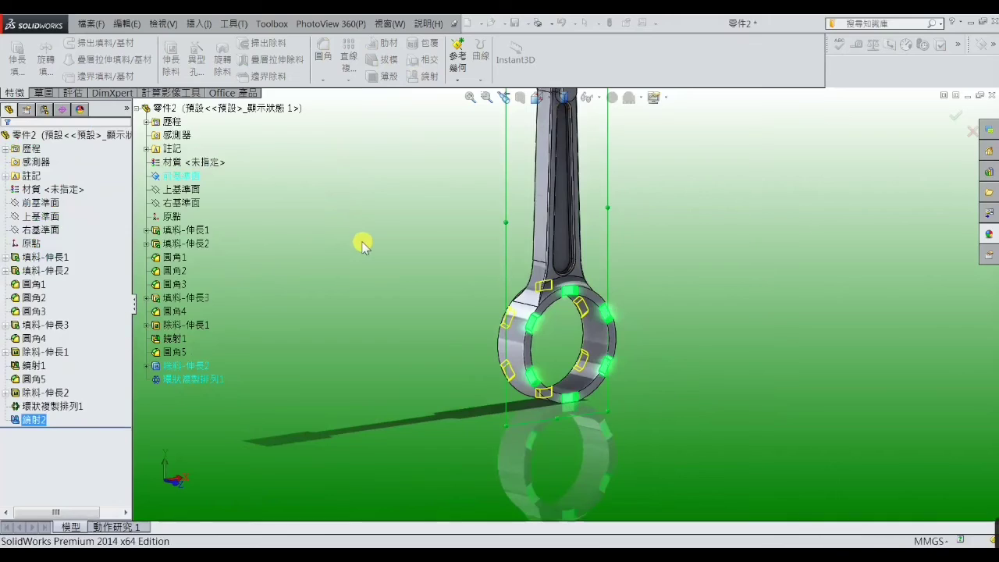
{"action": "key", "text": "z"}
{"action": "key", "text": "z"}
{"action": "mouse_move", "coordinate": [500, 296]}
{"action": "middle_mouse_down"}
{"action": "mouse_move", "coordinate": [630, 252]}
{"action": "mouse_move", "coordinate": [598, 292]}
{"action": "mouse_move", "coordinate": [554, 292]}
{"action": "mouse_move", "coordinate": [573, 279]}
{"action": "middle_mouse_up"}
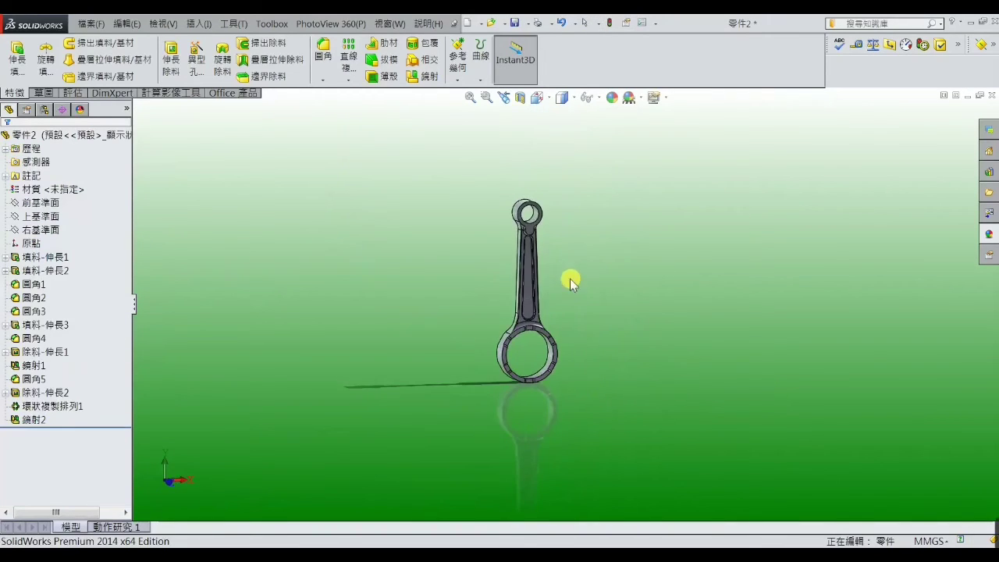
Start a new sketch on the Front Plane, shown in front view
{"action": "scroll", "coordinate": [565, 269], "scroll_direction": "down", "scroll_amount": 2}
{"action": "left_click", "coordinate": [51, 204]}
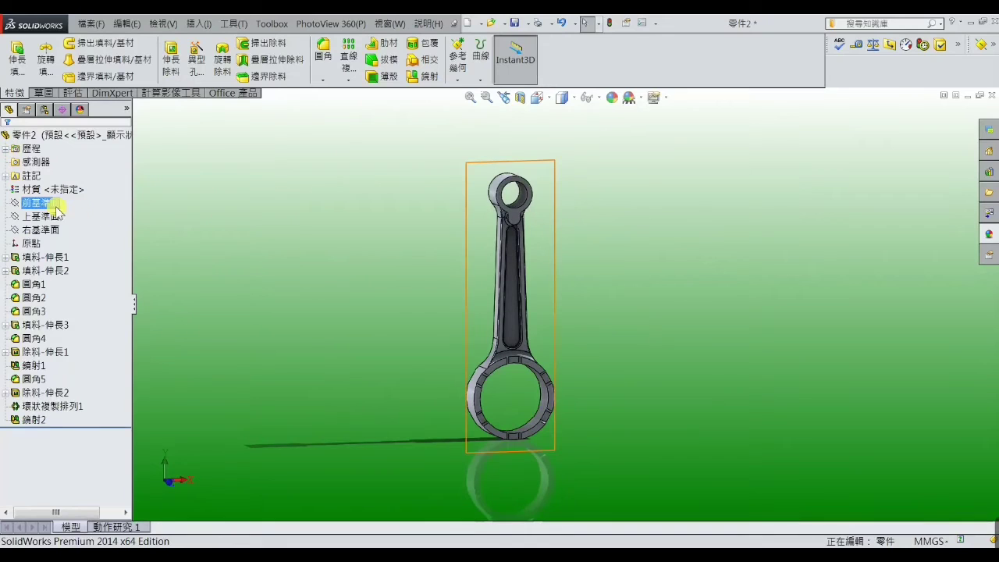
{"action": "left_click", "coordinate": [58, 189]}
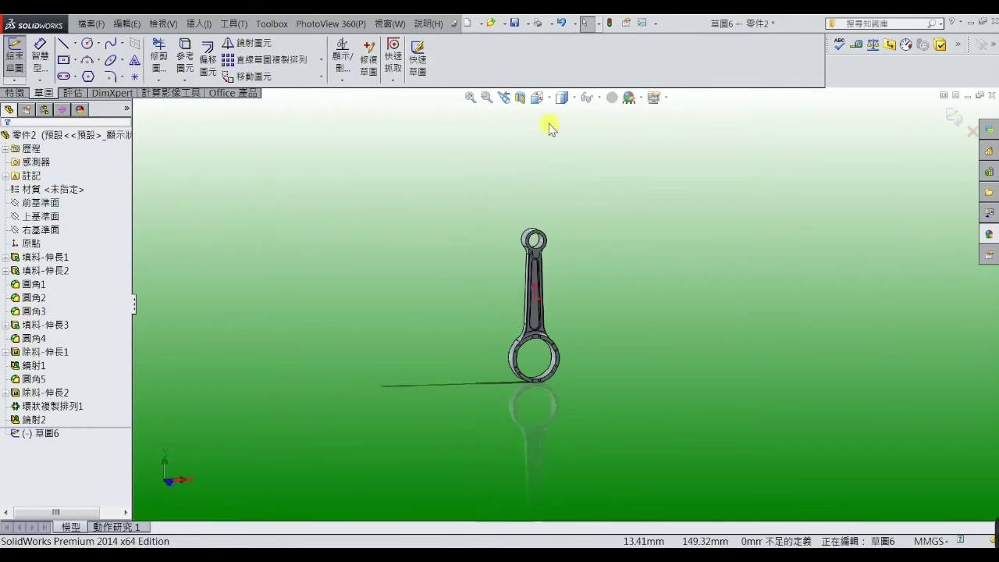
{"action": "key", "text": "space"}
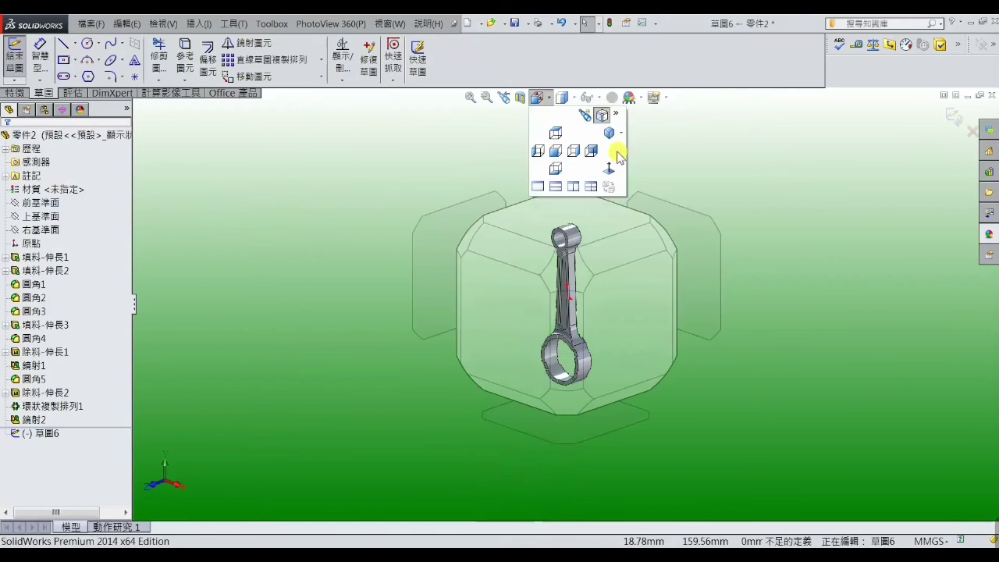
{"action": "left_click", "coordinate": [612, 172]}
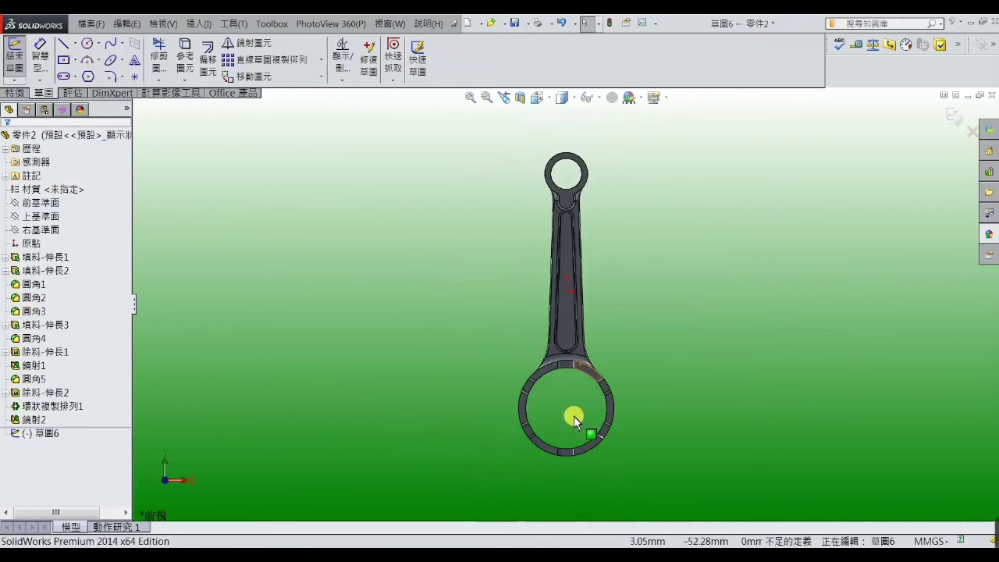
{"action": "scroll", "coordinate": [569, 412], "scroll_direction": "down", "scroll_amount": 2}
{"action": "scroll", "coordinate": [569, 412], "scroll_direction": "down", "scroll_amount": 2}
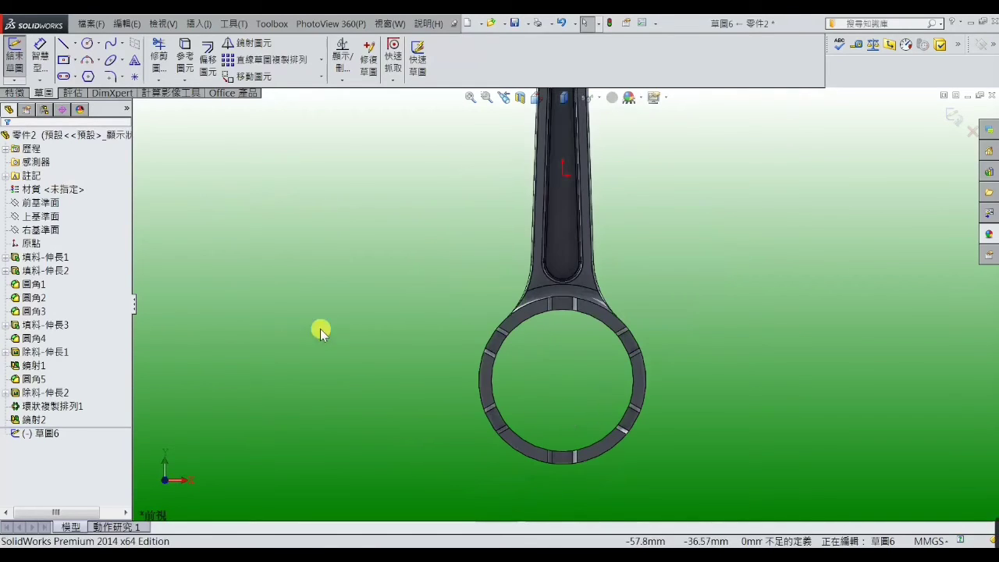
Draw a large circle left of the big end that overlaps the ring
{"action": "left_click", "coordinate": [88, 46]}
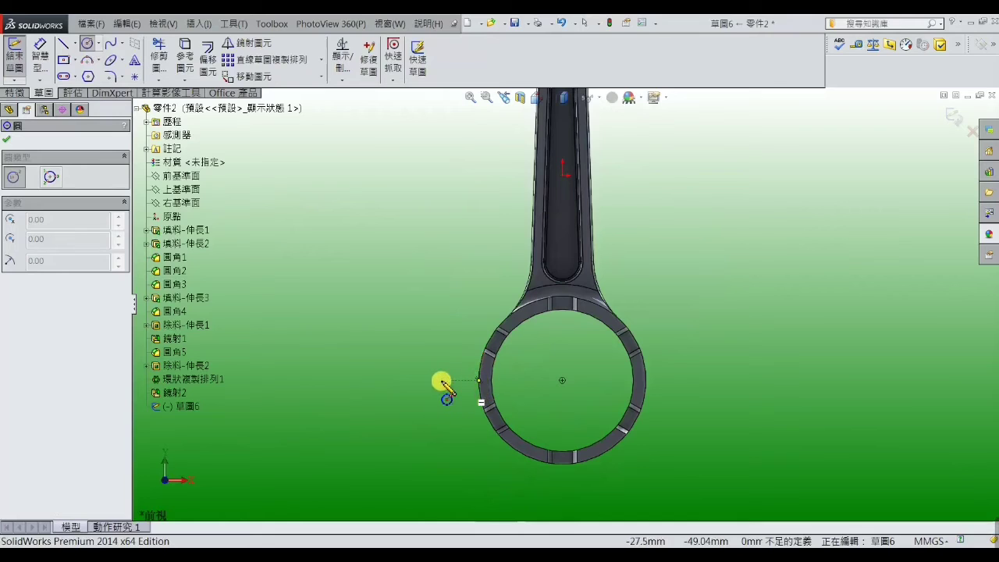
{"action": "left_click", "coordinate": [380, 381]}
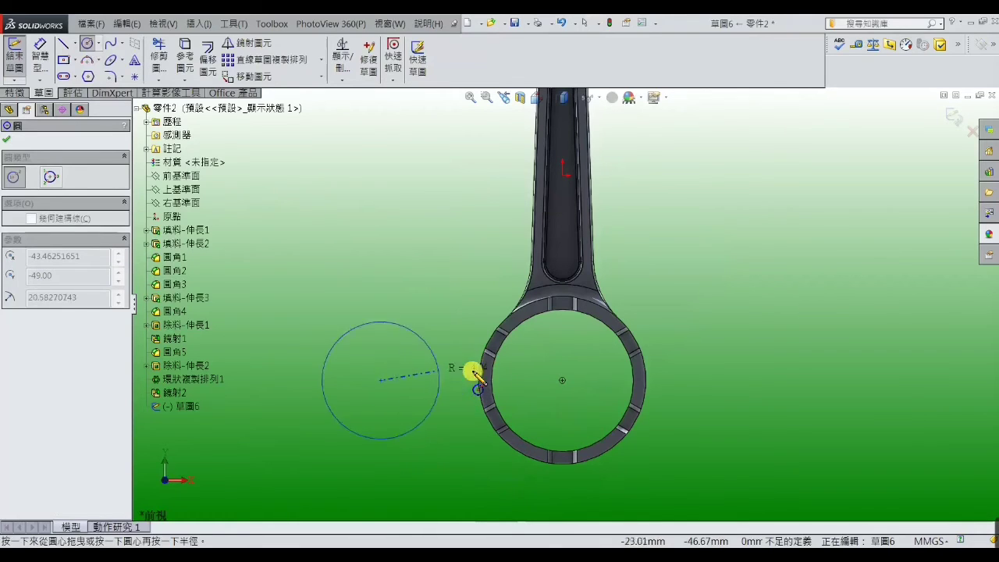
{"action": "left_click", "coordinate": [513, 361]}
{"action": "right_click", "coordinate": [512, 361]}
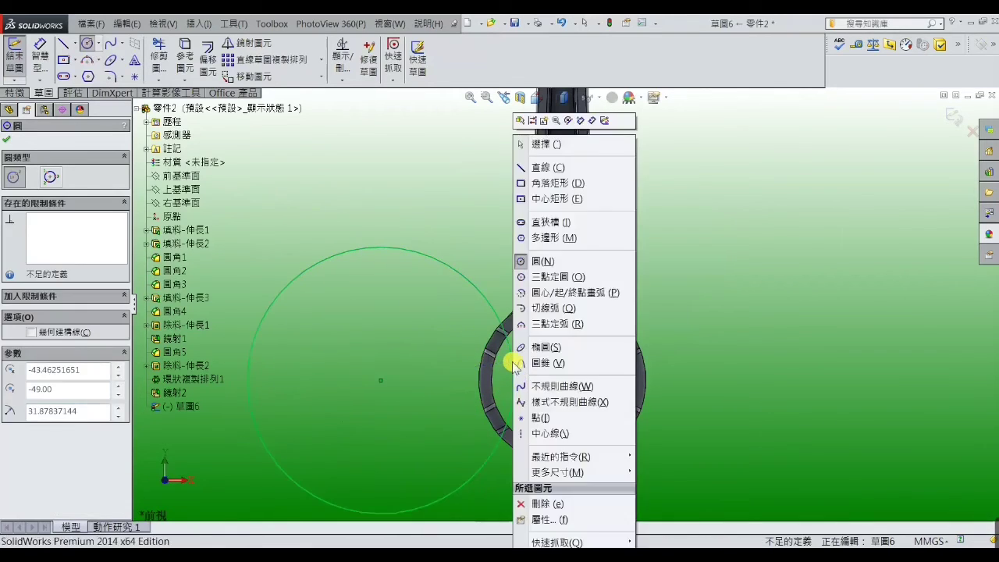
{"action": "left_click", "coordinate": [517, 149]}
{"action": "left_click", "coordinate": [449, 173]}
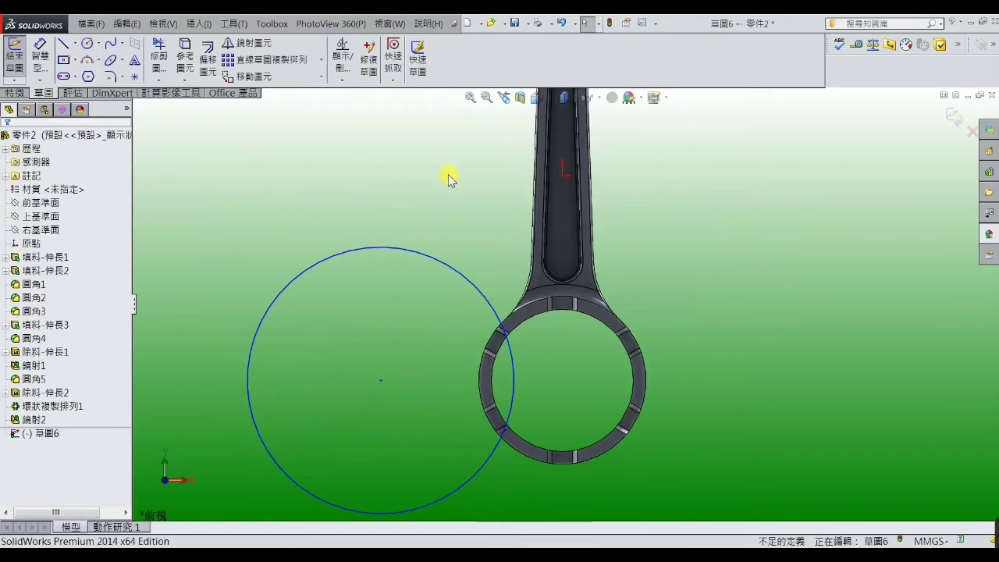
Draw a line down from where the circle meets the ring
{"action": "left_click", "coordinate": [62, 45]}
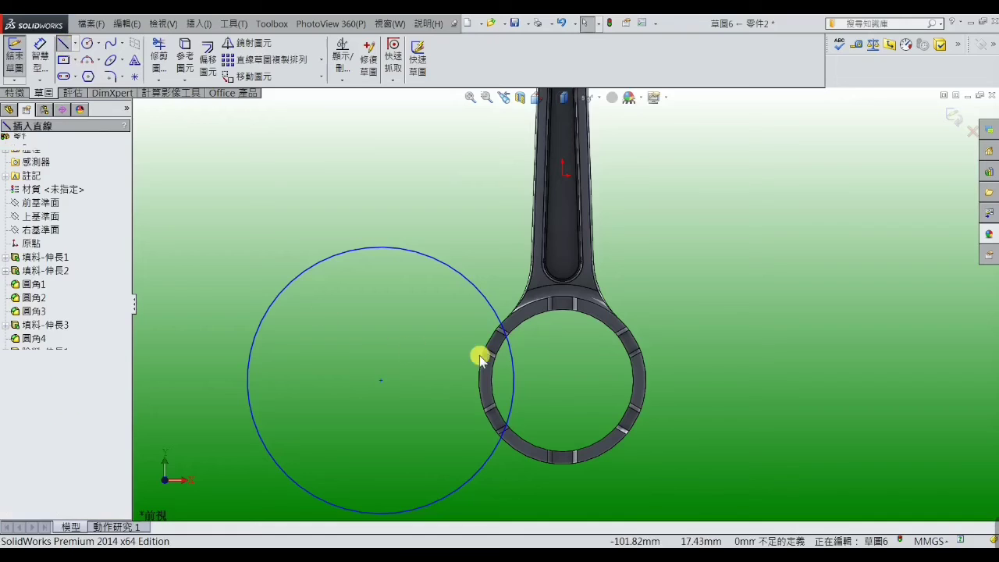
{"action": "scroll", "coordinate": [507, 351], "scroll_direction": "down", "scroll_amount": 2}
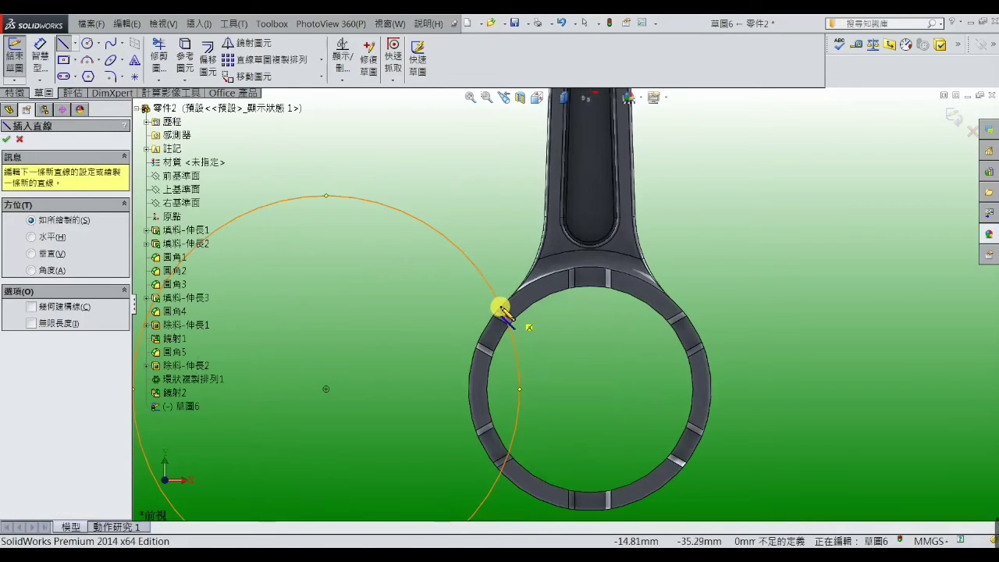
{"action": "left_click", "coordinate": [500, 309]}
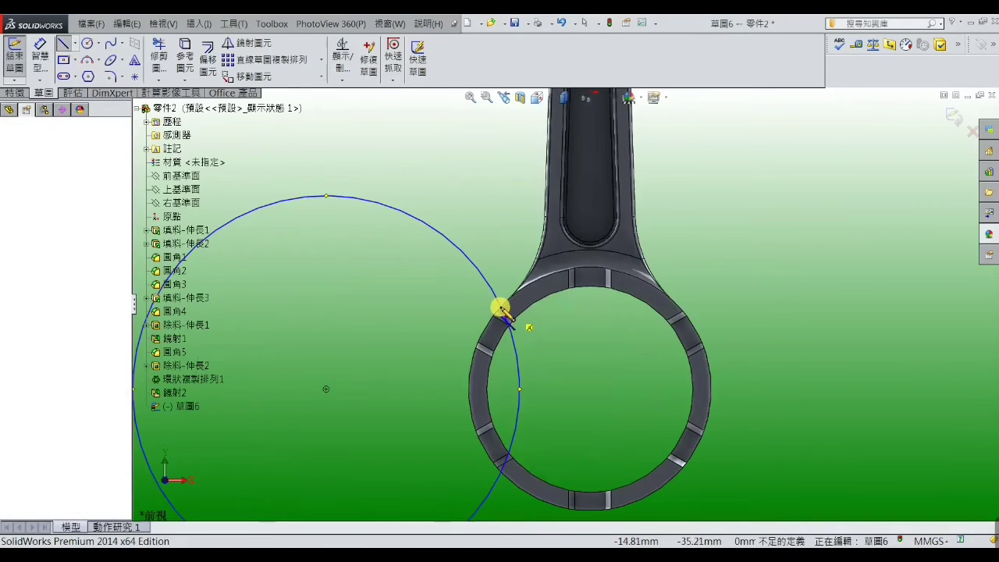
{"action": "left_click", "coordinate": [500, 472]}
{"action": "right_click", "coordinate": [499, 470]}
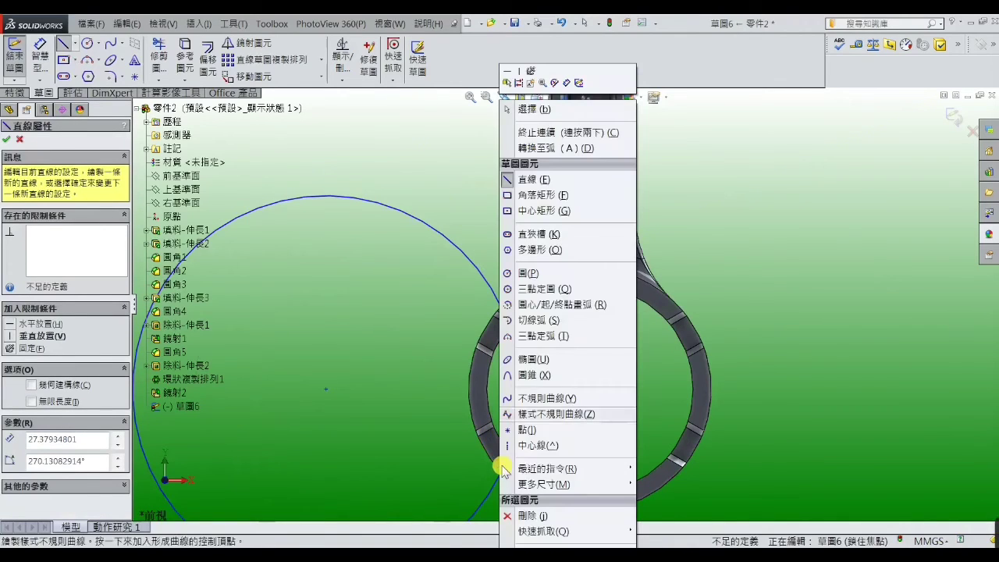
{"action": "left_click", "coordinate": [528, 109]}
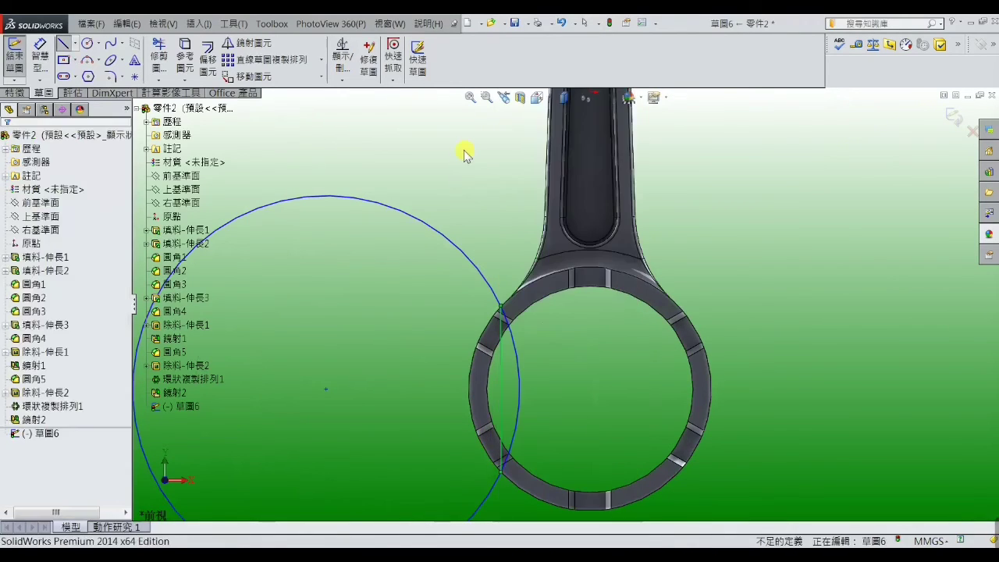
{"action": "scroll", "coordinate": [538, 367], "scroll_direction": "up", "scroll_amount": 3}
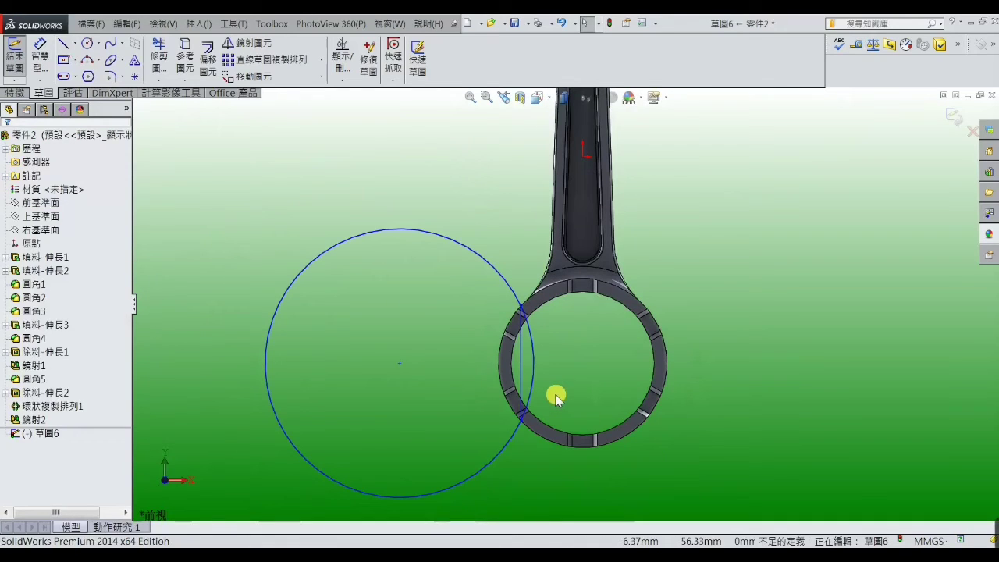
{"action": "scroll", "coordinate": [539, 371], "scroll_direction": "down", "scroll_amount": 2}
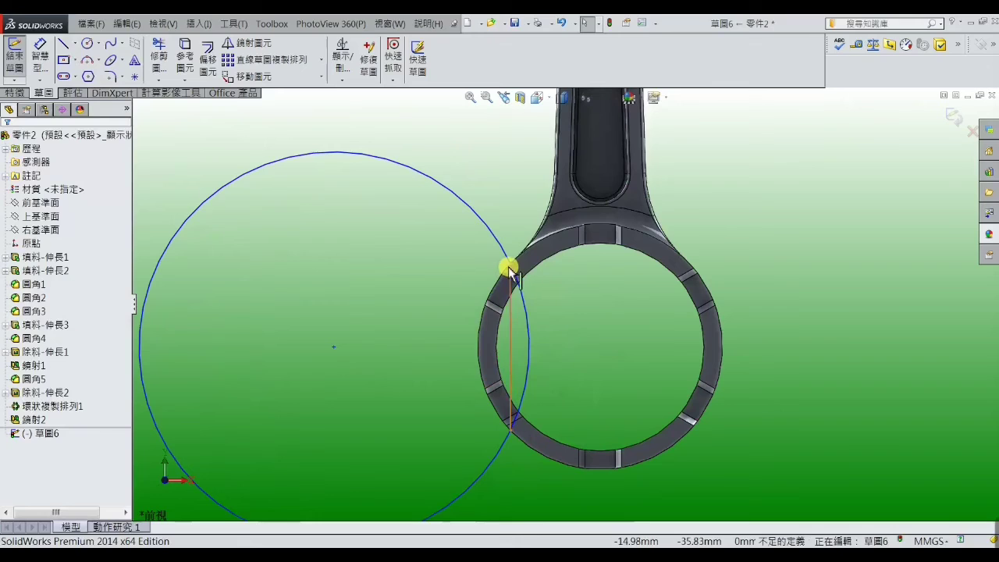
Make the line vertical and construction, then dimension its length (27.38)
{"action": "left_click", "coordinate": [511, 346]}
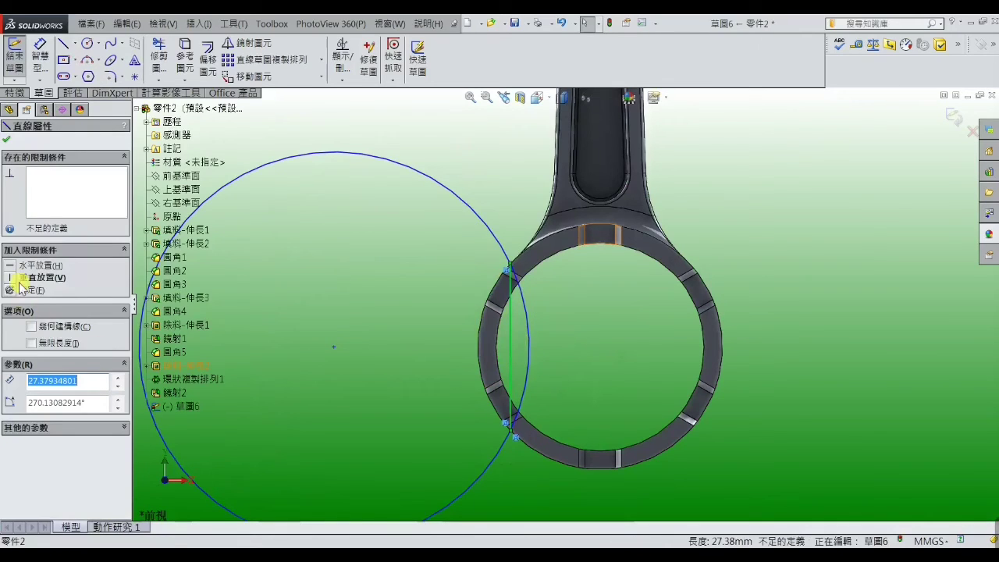
{"action": "left_click", "coordinate": [13, 279]}
{"action": "left_click", "coordinate": [297, 334]}
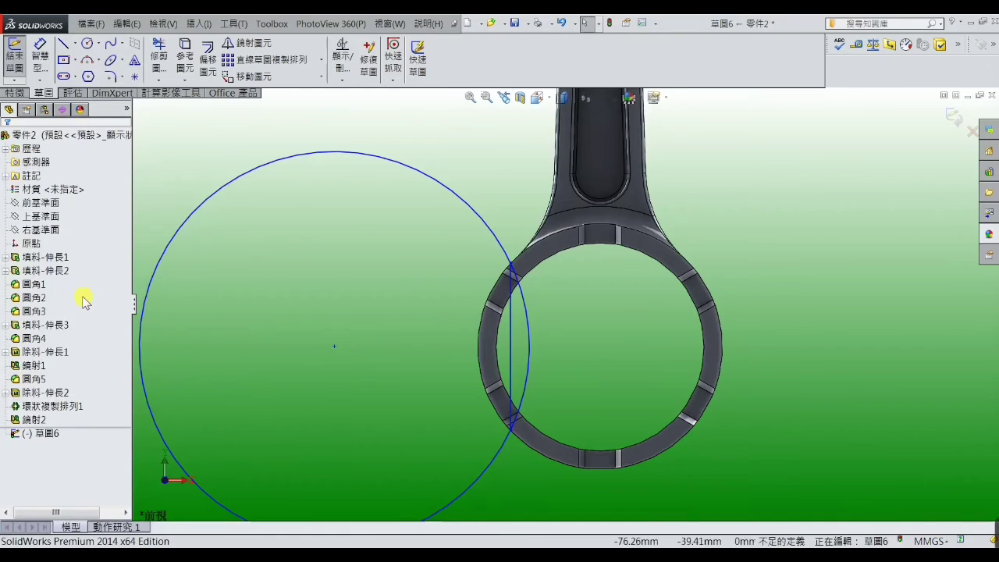
{"action": "left_click", "coordinate": [511, 346]}
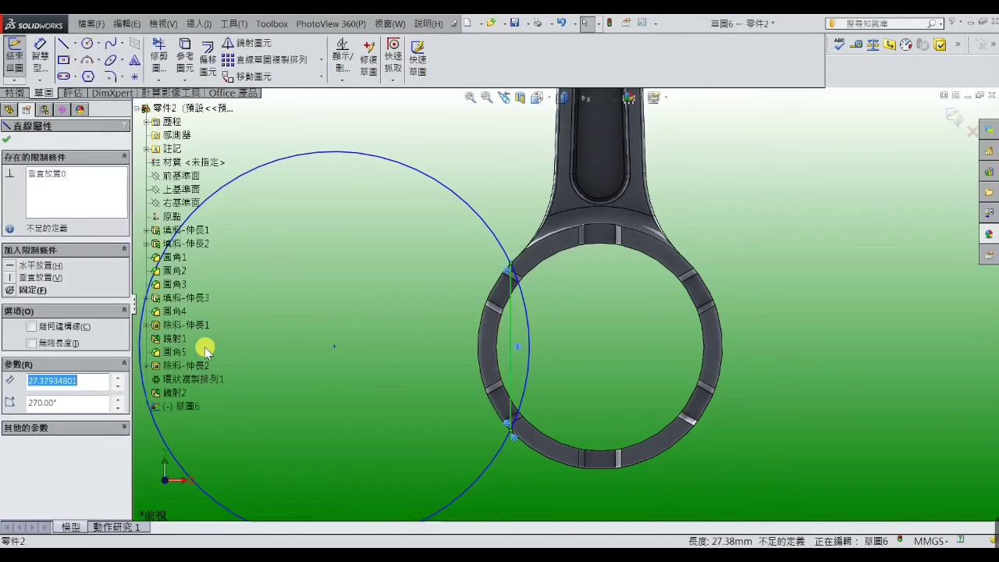
{"action": "left_click", "coordinate": [32, 327]}
{"action": "left_click", "coordinate": [301, 339]}
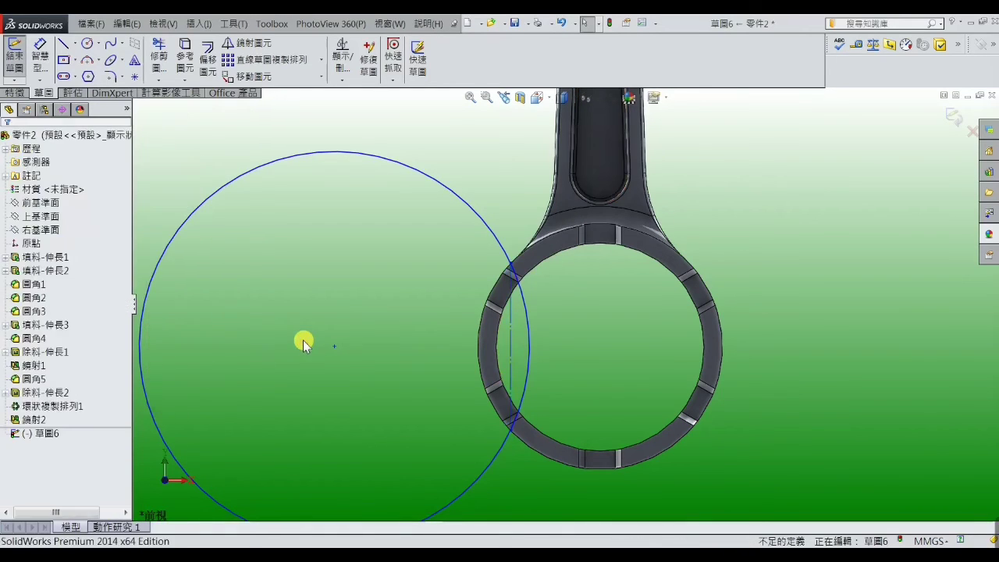
{"action": "left_click", "coordinate": [39, 75]}
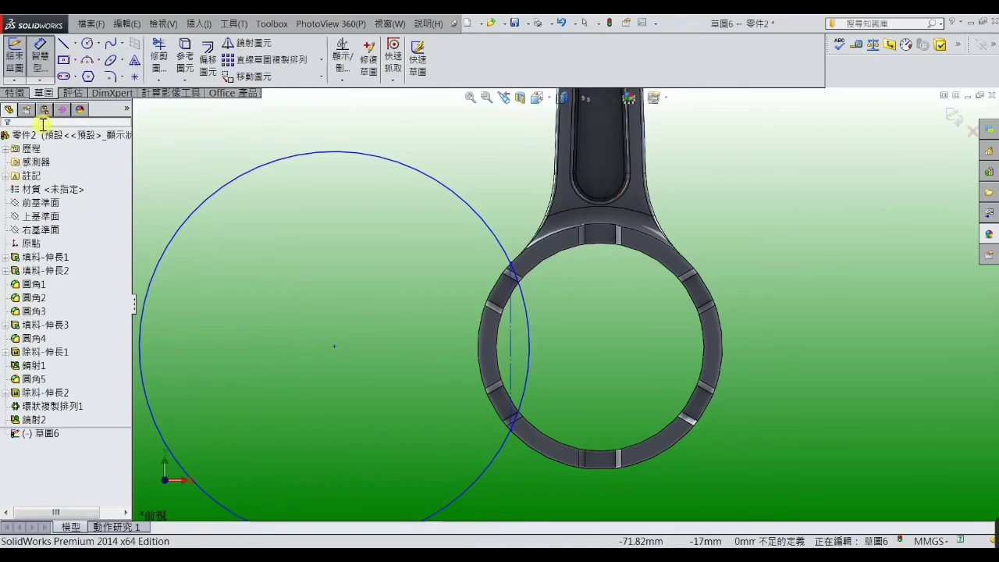
{"action": "left_click", "coordinate": [511, 346]}
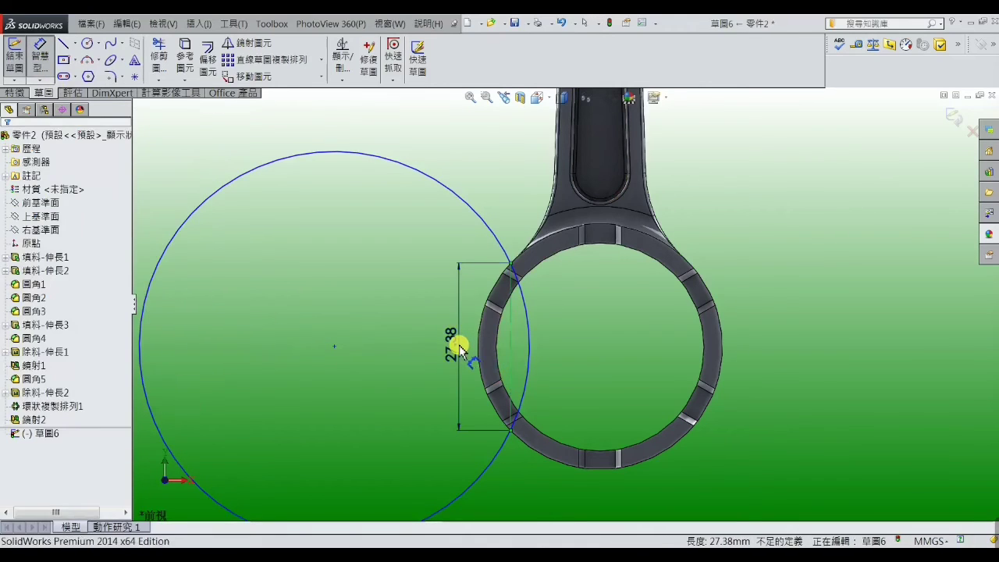
Dimension the vertical construction line's length to 22
{"action": "left_click", "coordinate": [456, 343]}
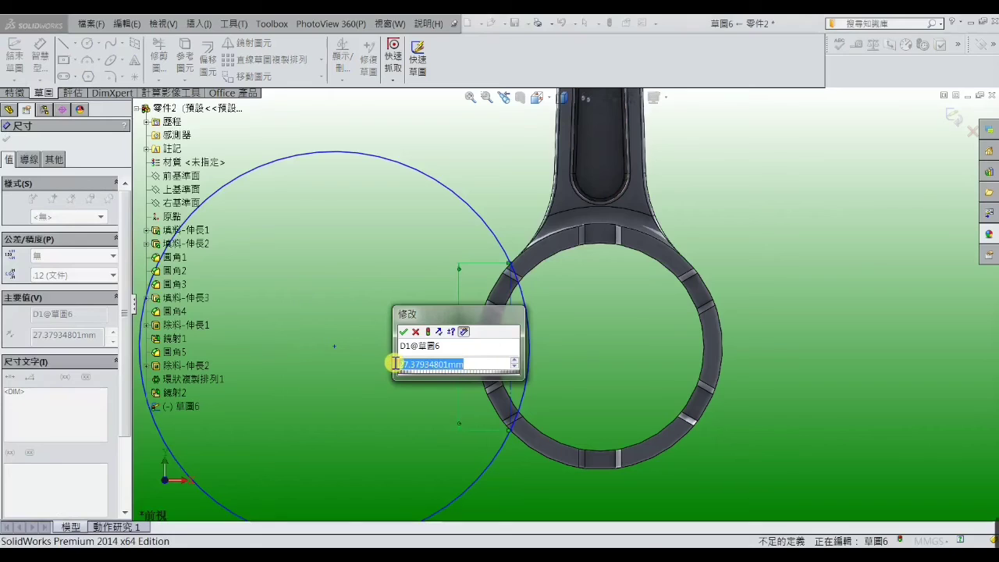
{"action": "type", "text": "22"}
{"action": "key", "text": "Return"}
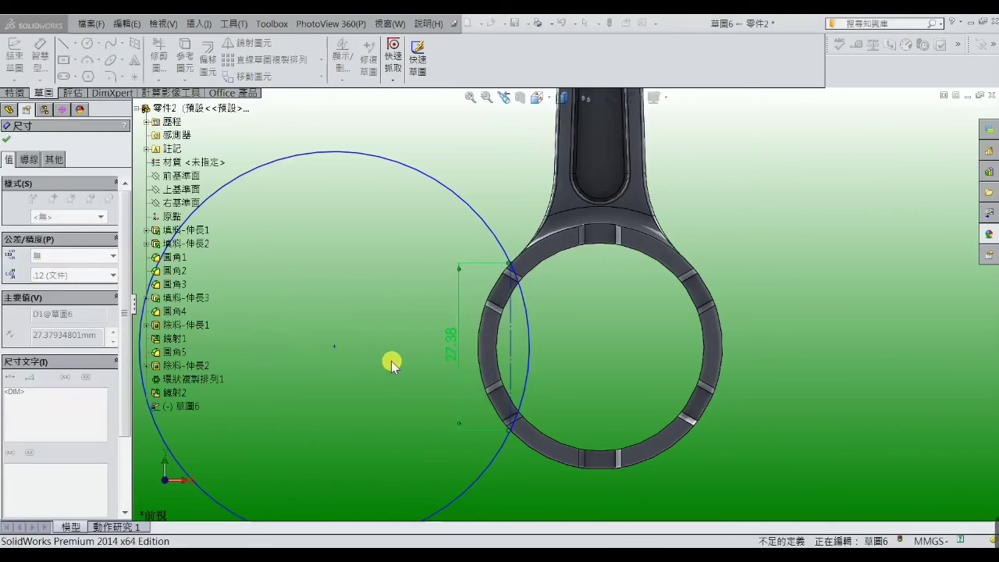
{"action": "right_click", "coordinate": [383, 282]}
{"action": "left_click", "coordinate": [387, 155]}
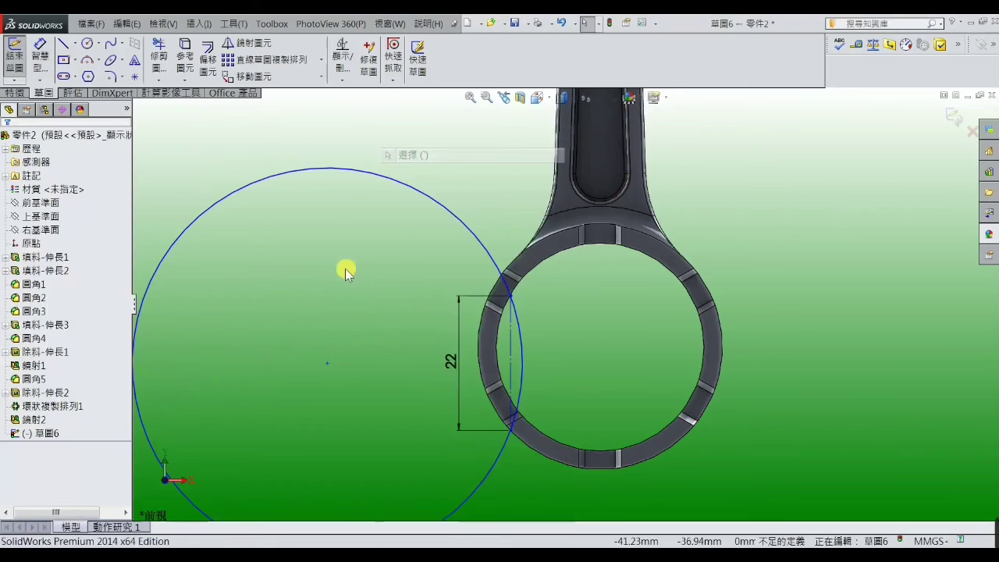
Make the line's upper end point coincident with the ring's edge
{"action": "scroll", "coordinate": [345, 268], "scroll_direction": "down", "scroll_amount": 2}
{"action": "scroll", "coordinate": [549, 325], "scroll_direction": "down", "scroll_amount": 2}
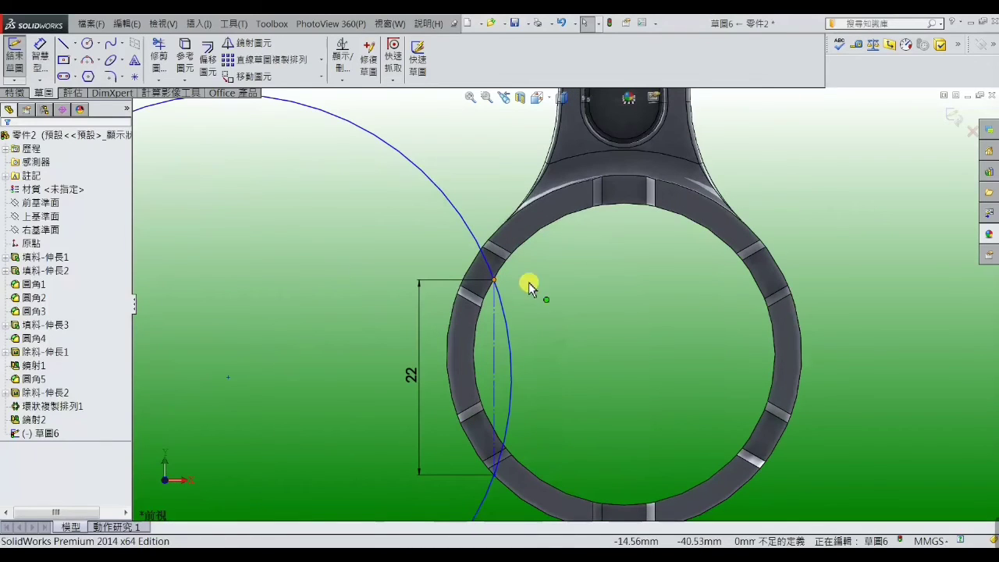
{"action": "left_click_drag", "start_coordinate": [535, 282], "coordinate": [484, 249]}
{"action": "scroll", "coordinate": [483, 251], "scroll_direction": "down", "scroll_amount": 1}
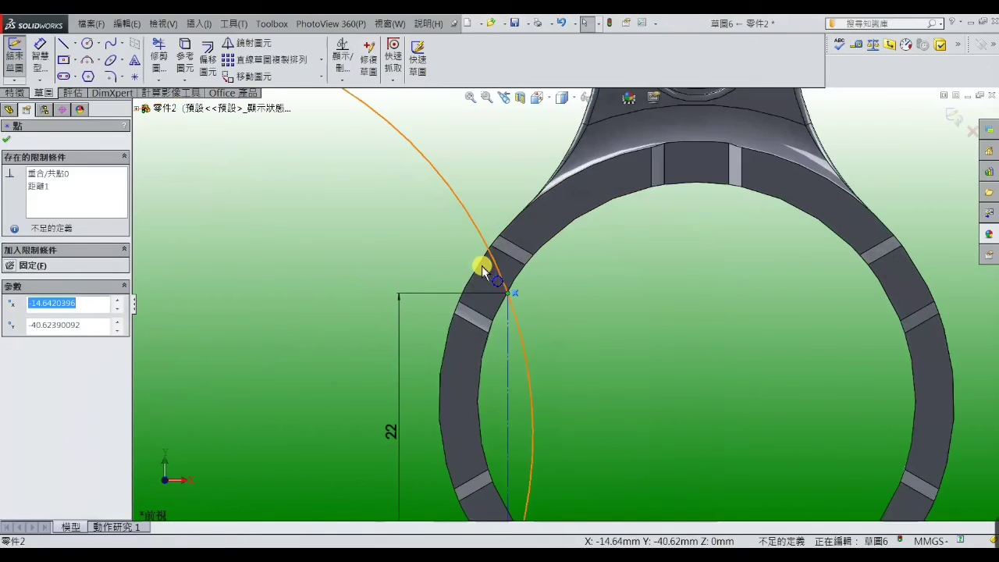
{"action": "scroll", "coordinate": [500, 244], "scroll_direction": "down", "scroll_amount": 1}
{"action": "left_click", "coordinate": [503, 234], "text": "ctrl"}
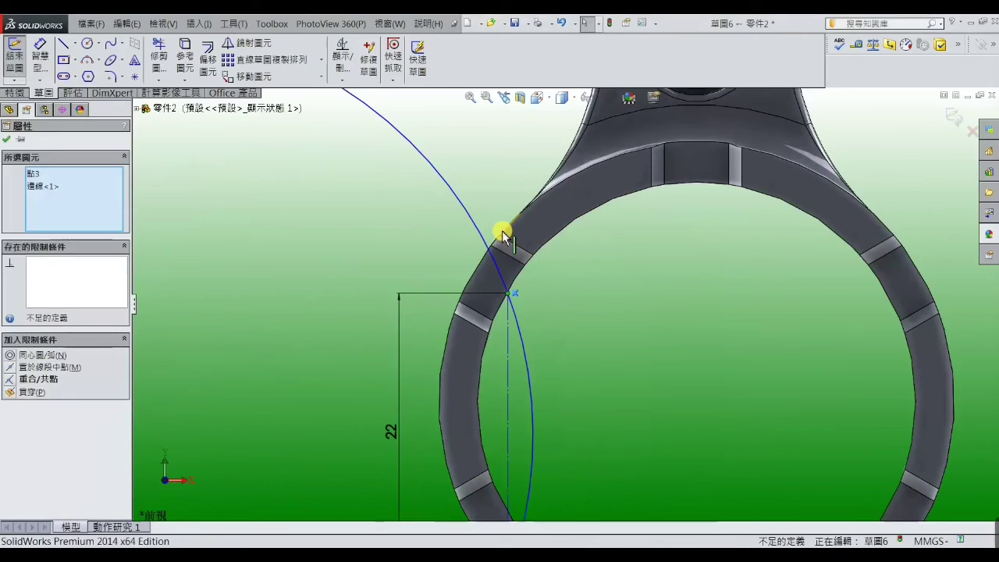
{"action": "left_click", "coordinate": [12, 381]}
{"action": "left_click", "coordinate": [163, 349]}
{"action": "scroll", "coordinate": [273, 357], "scroll_direction": "up", "scroll_amount": 3}
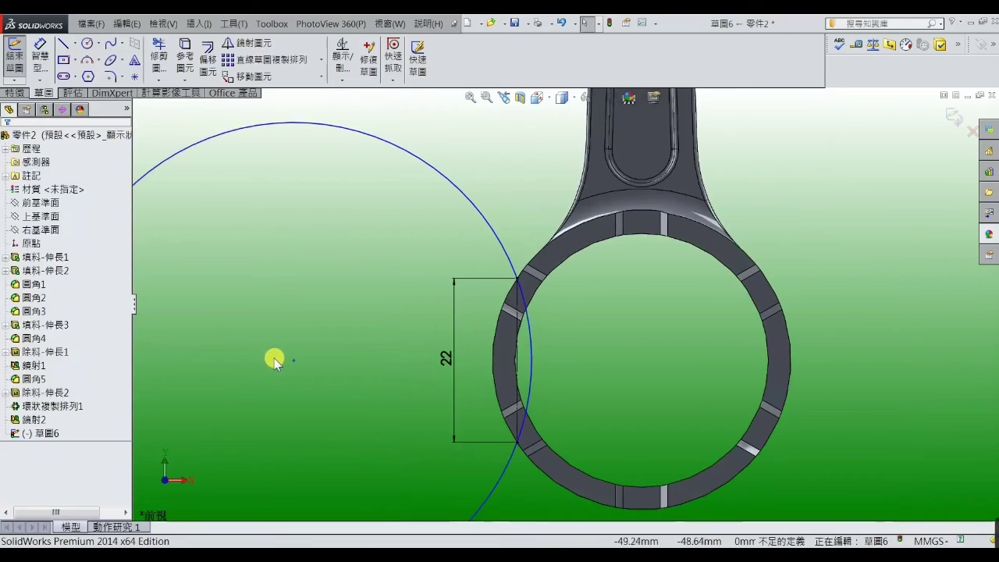
{"action": "scroll", "coordinate": [328, 367], "scroll_direction": "up", "scroll_amount": 2}
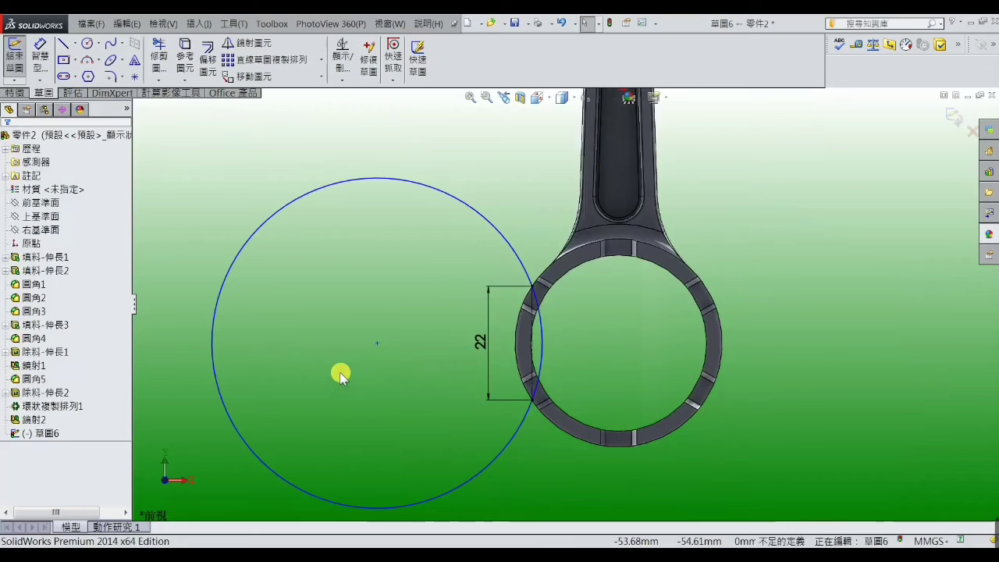
Cut Sketch6's large circle as a 2 mm Mid Plane extruded cut
{"action": "left_click", "coordinate": [15, 92]}
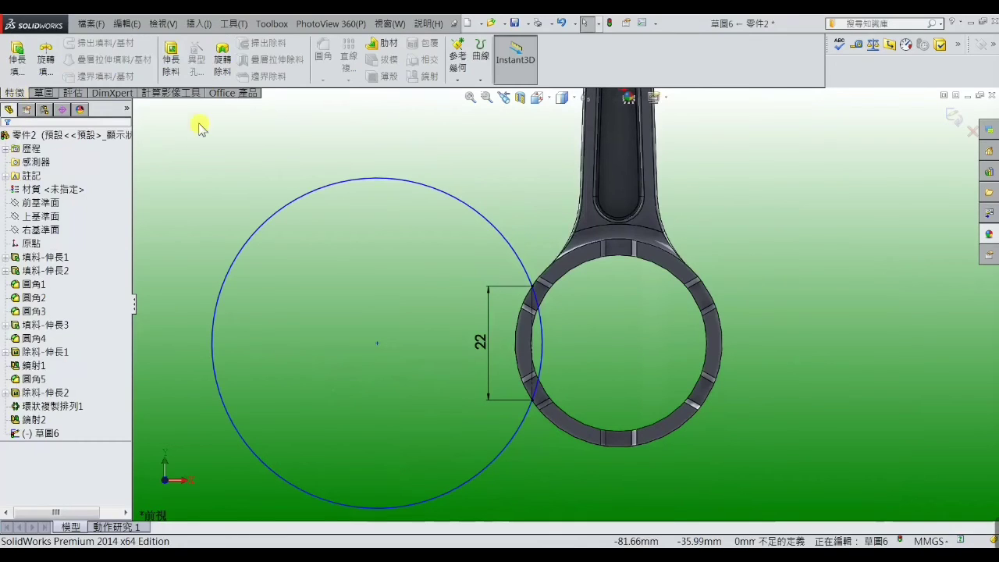
{"action": "left_click", "coordinate": [171, 61]}
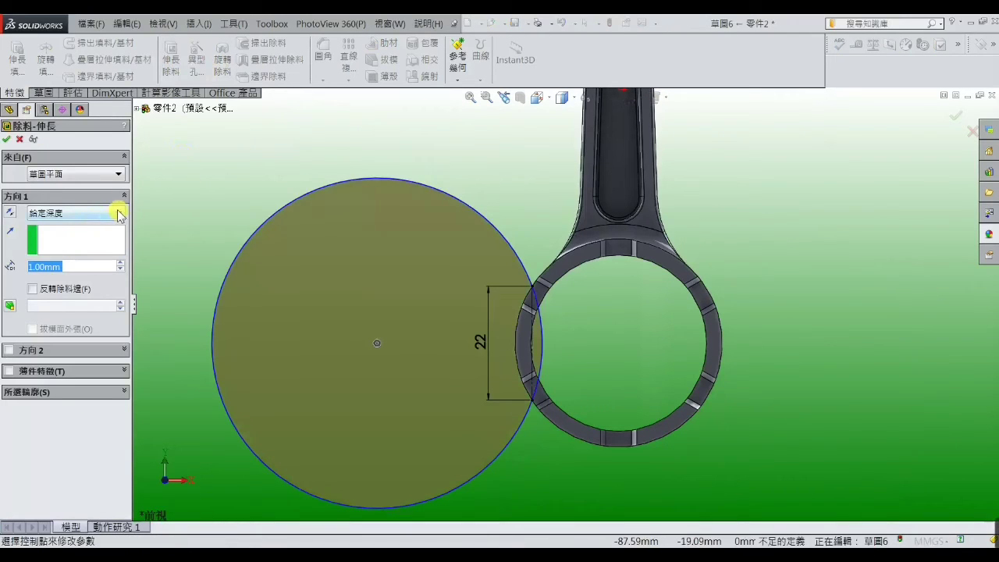
{"action": "left_click", "coordinate": [118, 214]}
{"action": "left_click", "coordinate": [68, 310]}
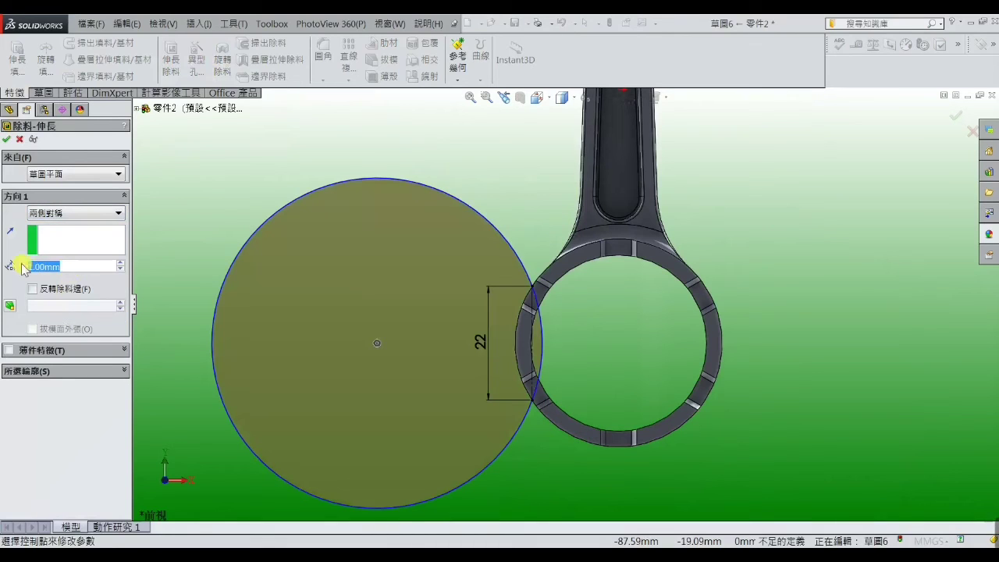
{"action": "type", "text": "2"}
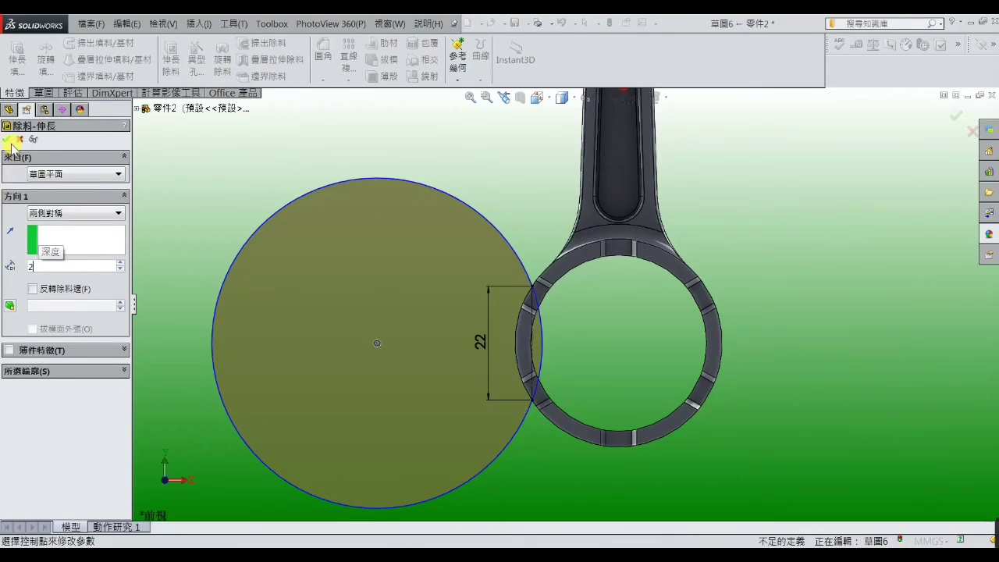
{"action": "left_click", "coordinate": [10, 141]}
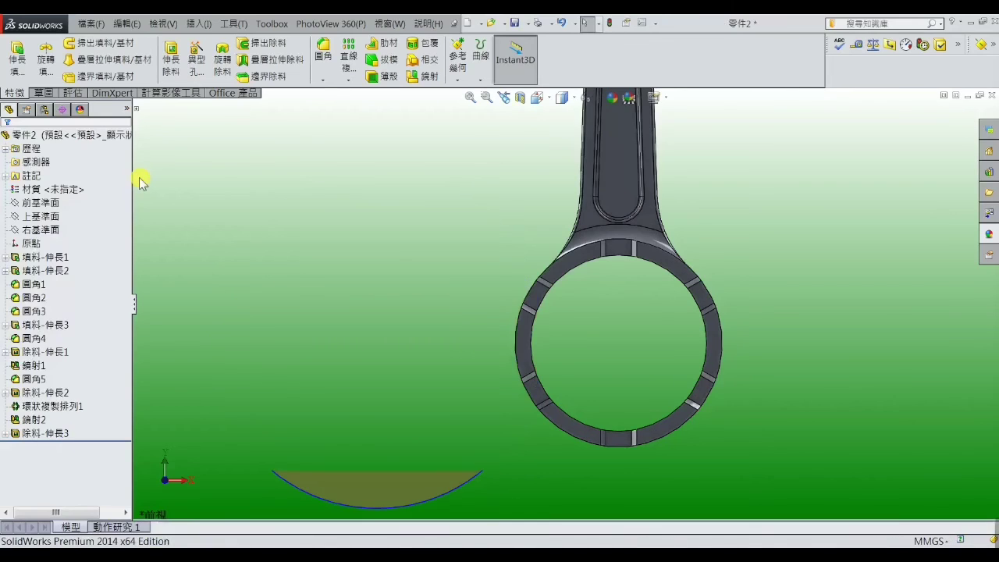
Mirror 除料-伸長3 about 右基準面 to the rod's other side
{"action": "mouse_move", "coordinate": [229, 294]}
{"action": "middle_mouse_down"}
{"action": "mouse_move", "coordinate": [412, 299]}
{"action": "mouse_move", "coordinate": [395, 319]}
{"action": "mouse_move", "coordinate": [379, 320]}
{"action": "mouse_move", "coordinate": [432, 323]}
{"action": "mouse_move", "coordinate": [339, 323]}
{"action": "mouse_move", "coordinate": [354, 330]}
{"action": "middle_mouse_up"}
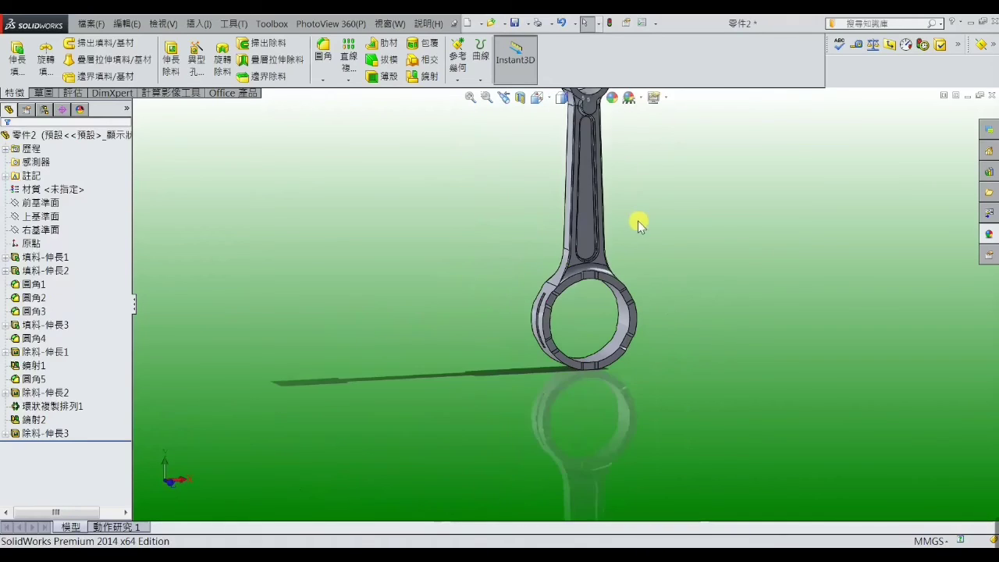
{"action": "key", "text": "f"}
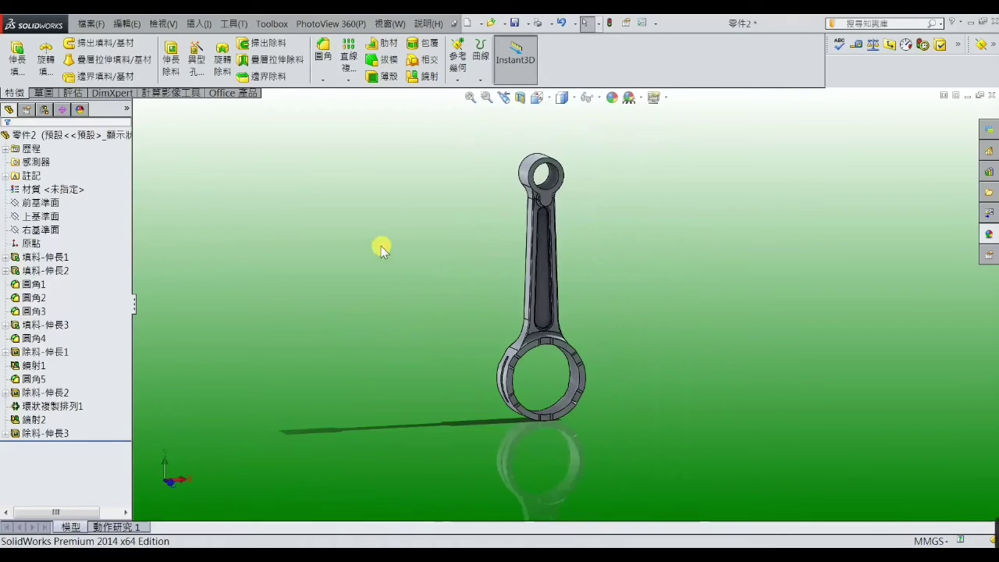
{"action": "left_click", "coordinate": [422, 79]}
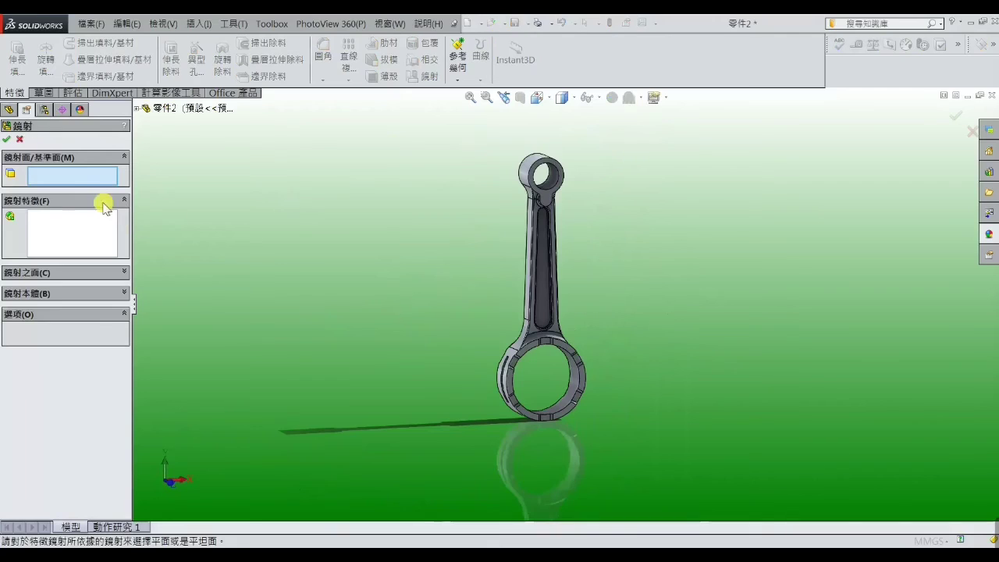
{"action": "left_click", "coordinate": [139, 109]}
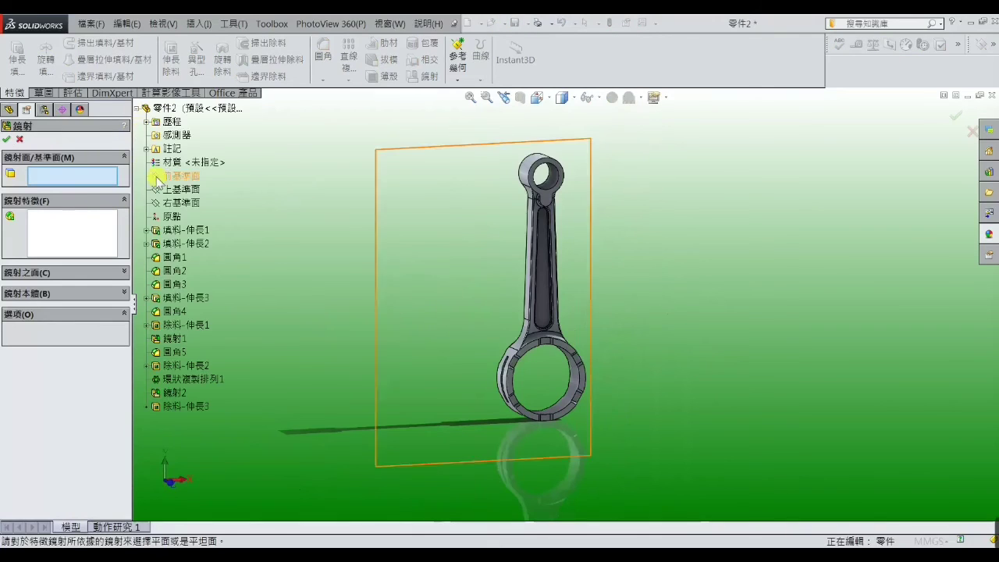
{"action": "left_click", "coordinate": [182, 203]}
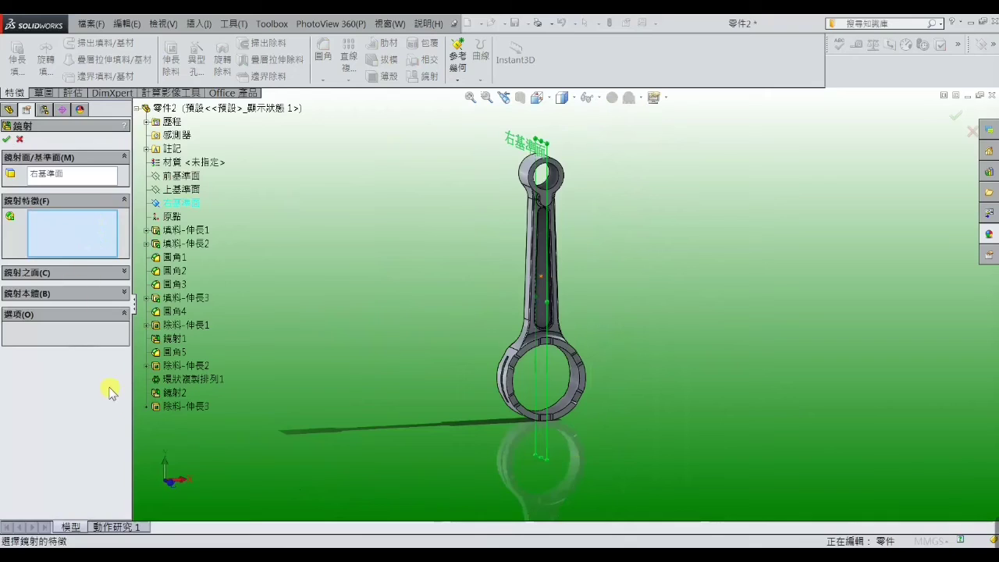
{"action": "left_click", "coordinate": [175, 407]}
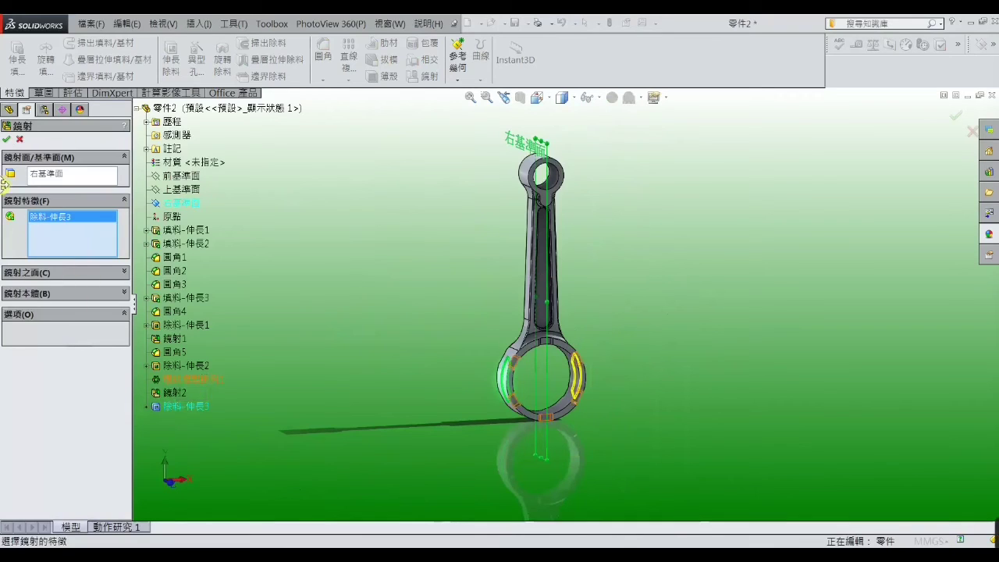
{"action": "left_click", "coordinate": [7, 141]}
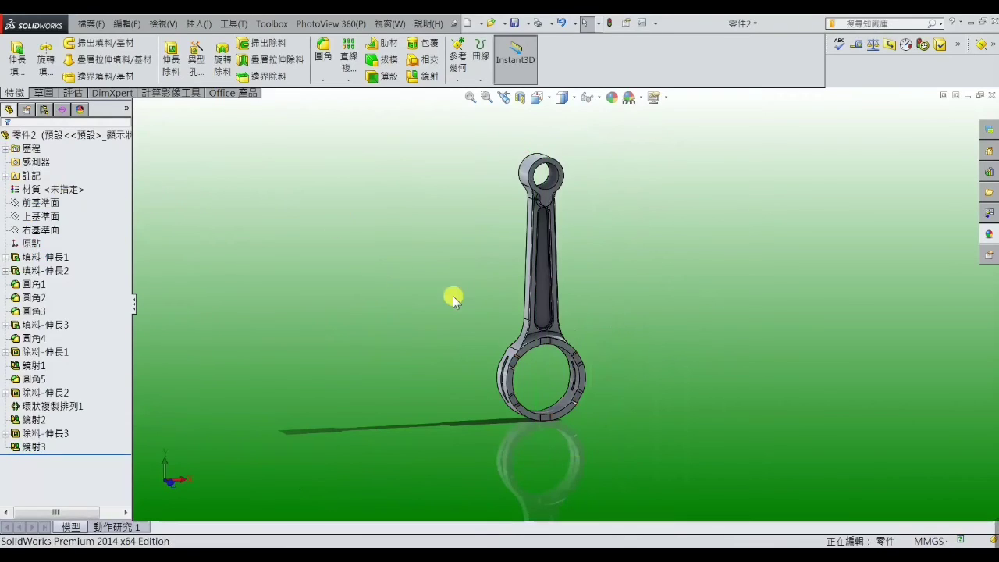
{"action": "mouse_move", "coordinate": [464, 308]}
{"action": "middle_mouse_down"}
{"action": "mouse_move", "coordinate": [567, 289]}
{"action": "mouse_move", "coordinate": [450, 301]}
{"action": "mouse_move", "coordinate": [645, 274]}
{"action": "mouse_move", "coordinate": [586, 228]}
{"action": "middle_mouse_up"}
{"action": "mouse_move", "coordinate": [520, 223]}
{"action": "middle_mouse_down"}
{"action": "mouse_move", "coordinate": [538, 250]}
{"action": "mouse_move", "coordinate": [524, 205]}
{"action": "middle_mouse_up"}
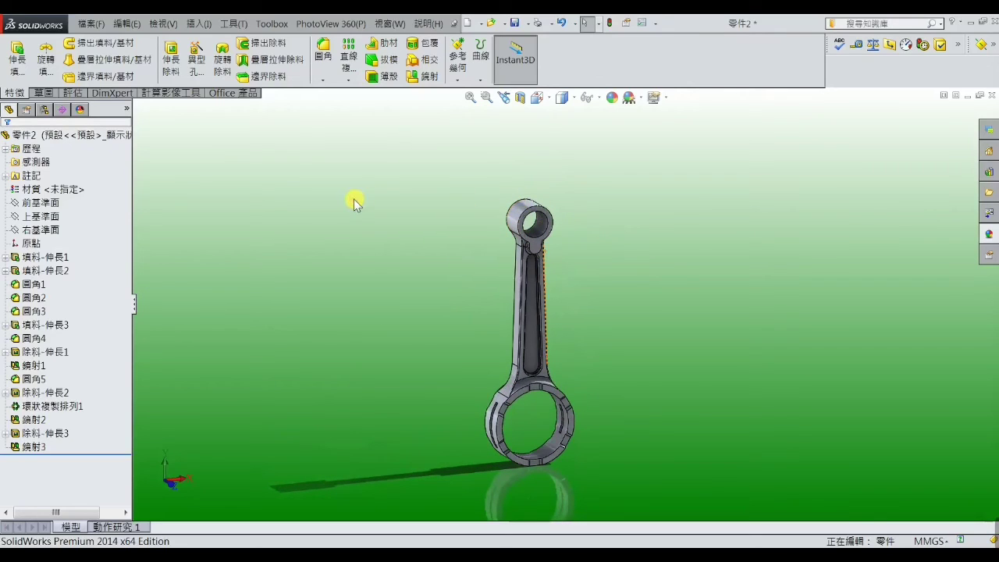
{"action": "left_click", "coordinate": [55, 204]}
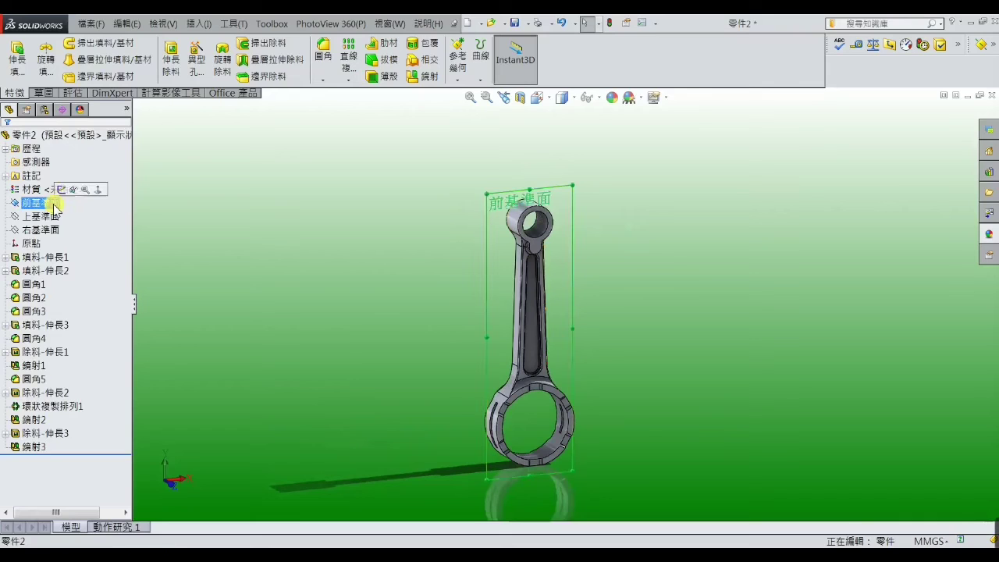
Sketch on the Front Plane, viewed normal, with vertical and diagonal construction lines from the ring centre
{"action": "left_click", "coordinate": [73, 190]}
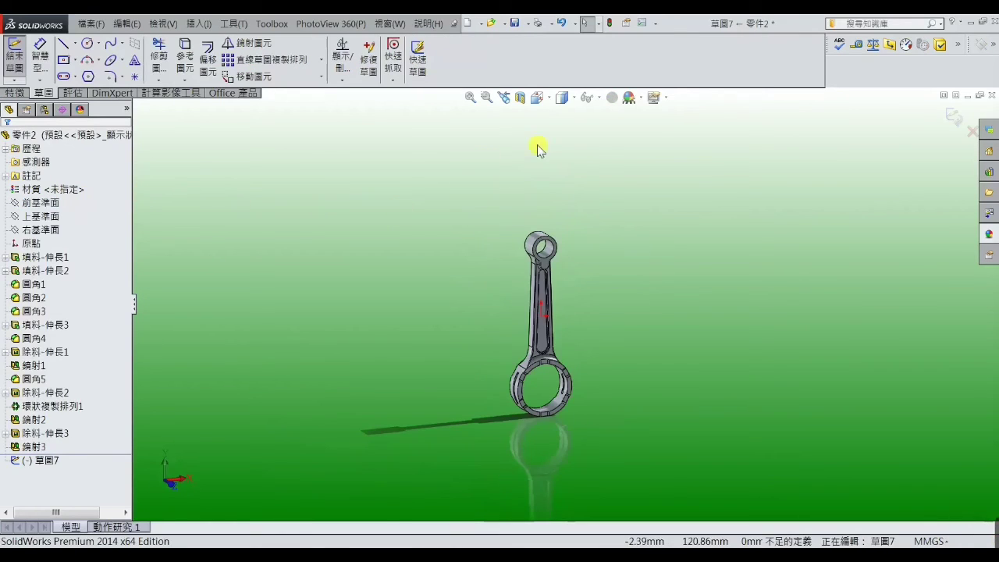
{"action": "left_click", "coordinate": [537, 97]}
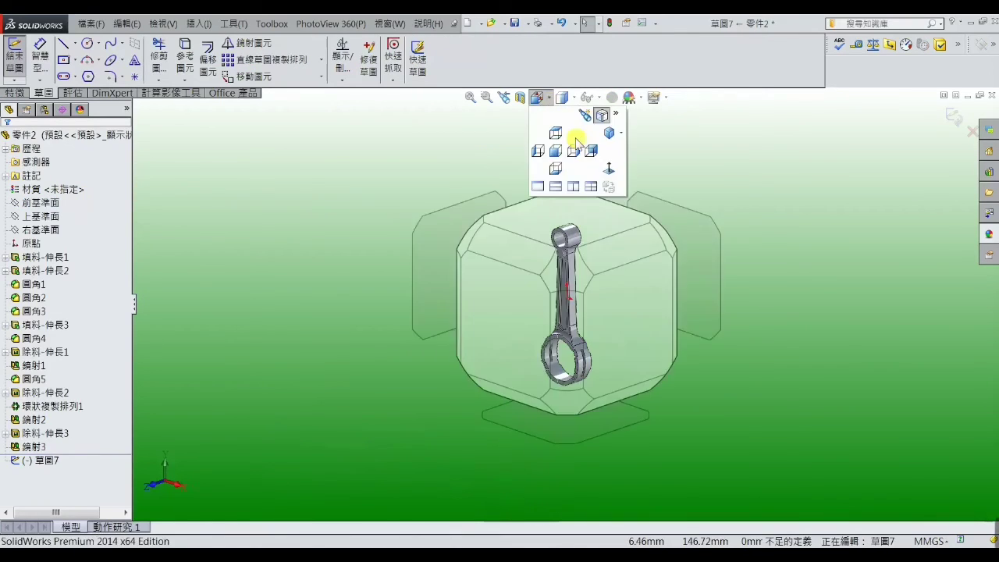
{"action": "left_click", "coordinate": [609, 169]}
{"action": "scroll", "coordinate": [598, 135], "scroll_direction": "down", "scroll_amount": 3}
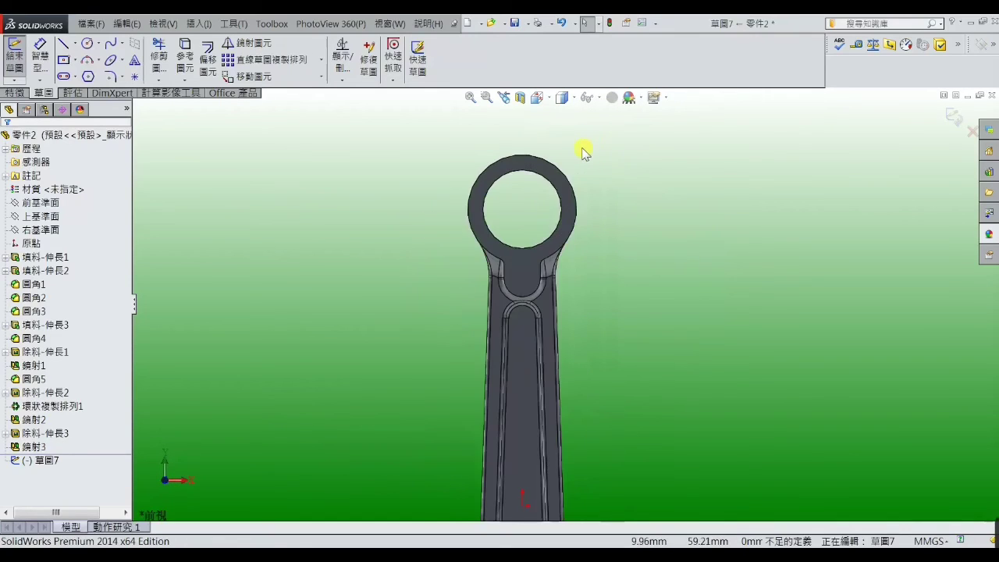
{"action": "scroll", "coordinate": [584, 152], "scroll_direction": "down", "scroll_amount": 2}
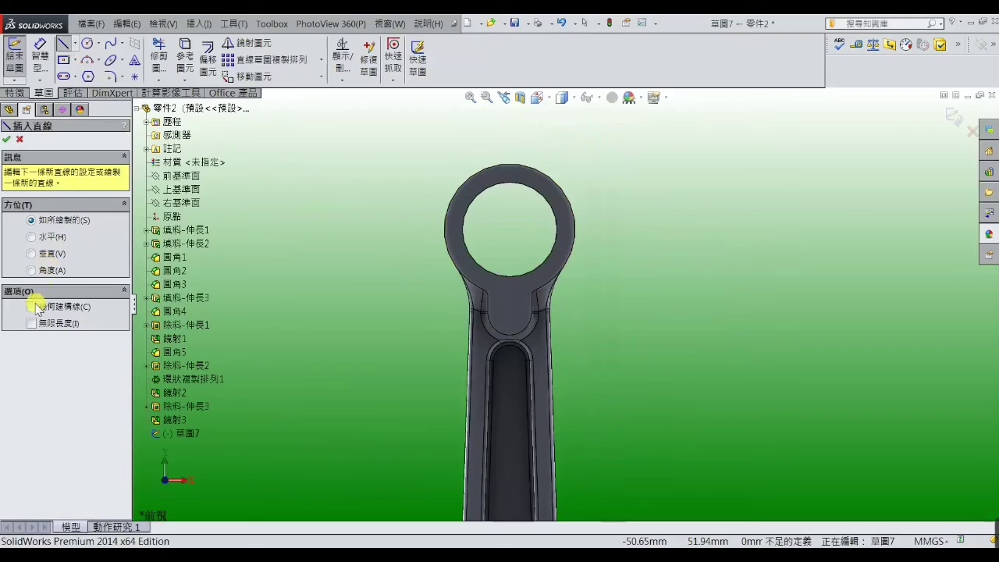
{"action": "left_click", "coordinate": [32, 306]}
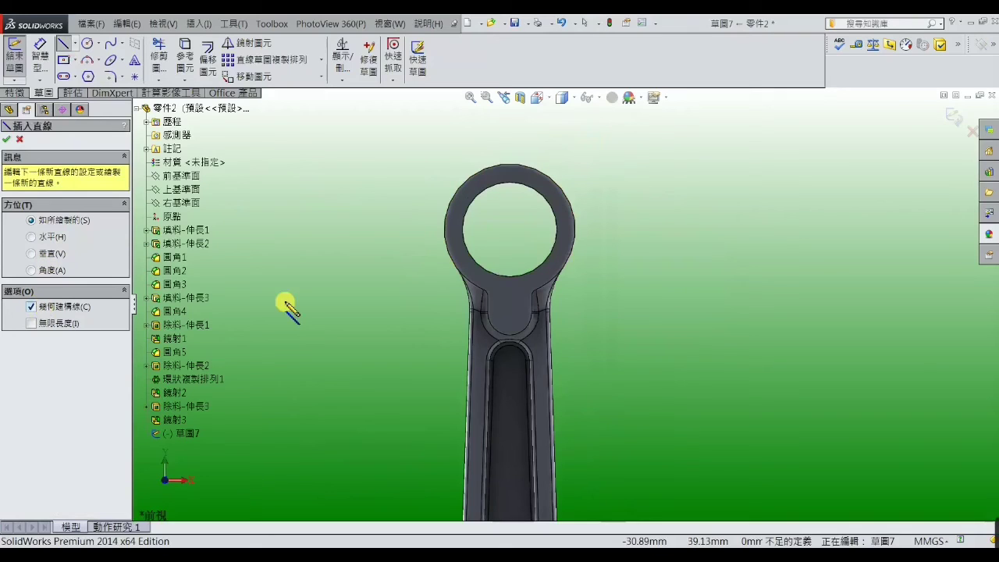
{"action": "left_click", "coordinate": [508, 184]}
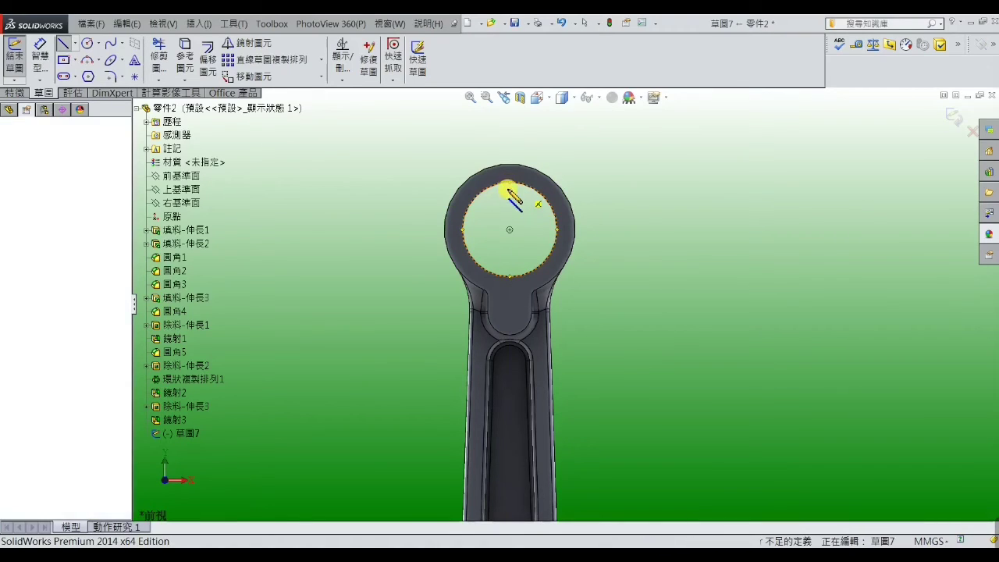
{"action": "left_click", "coordinate": [509, 229]}
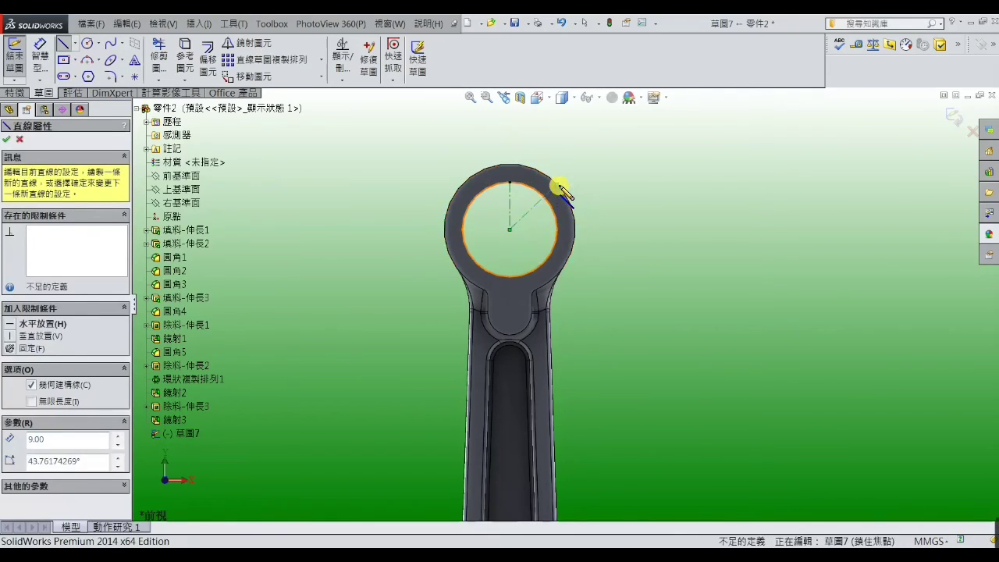
{"action": "right_click", "coordinate": [559, 189]}
{"action": "left_click", "coordinate": [584, 110]}
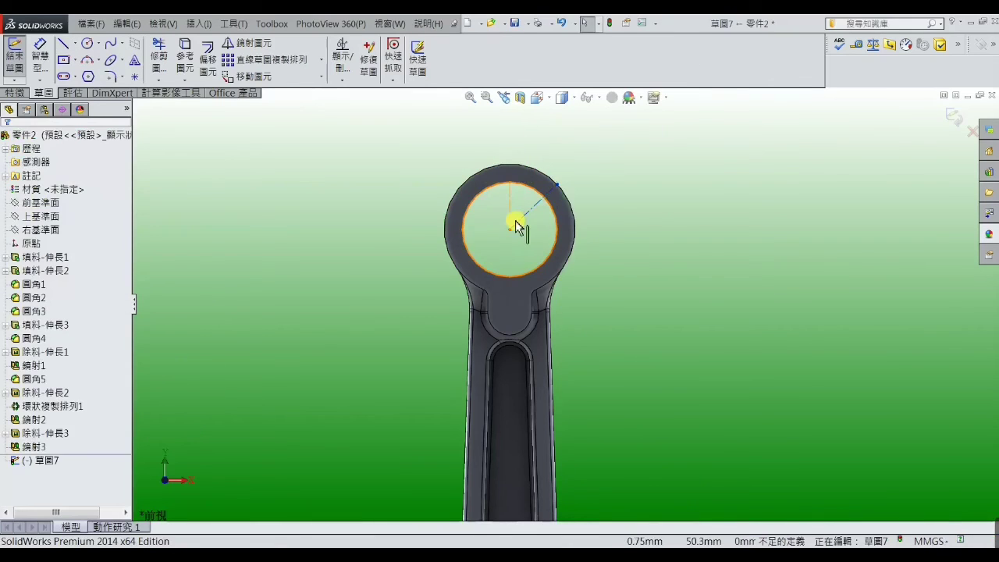
{"action": "scroll", "coordinate": [517, 226], "scroll_direction": "down", "scroll_amount": 3}
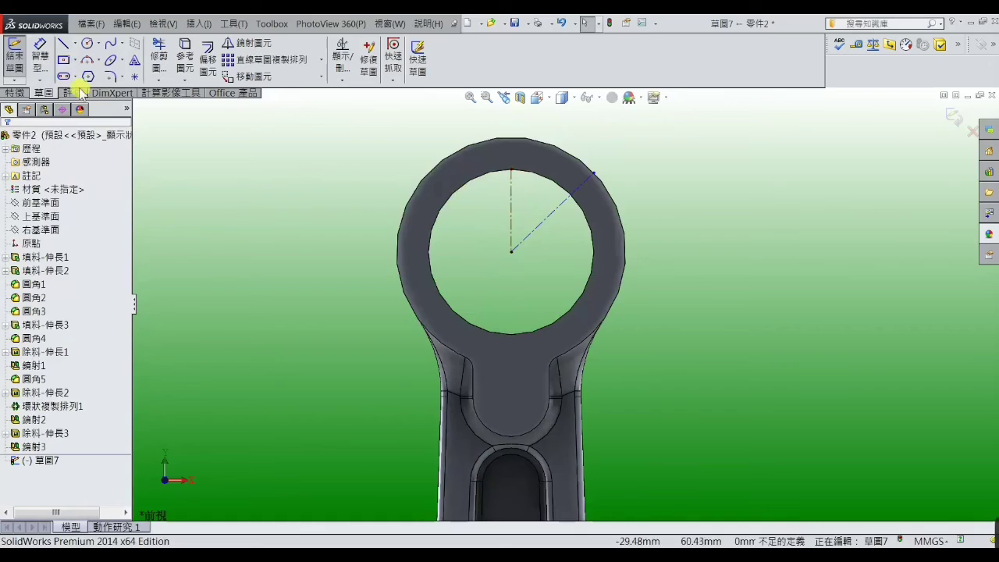
Dimension the angle between the vertical and diagonal construction lines as 45°
{"action": "left_click", "coordinate": [40, 56]}
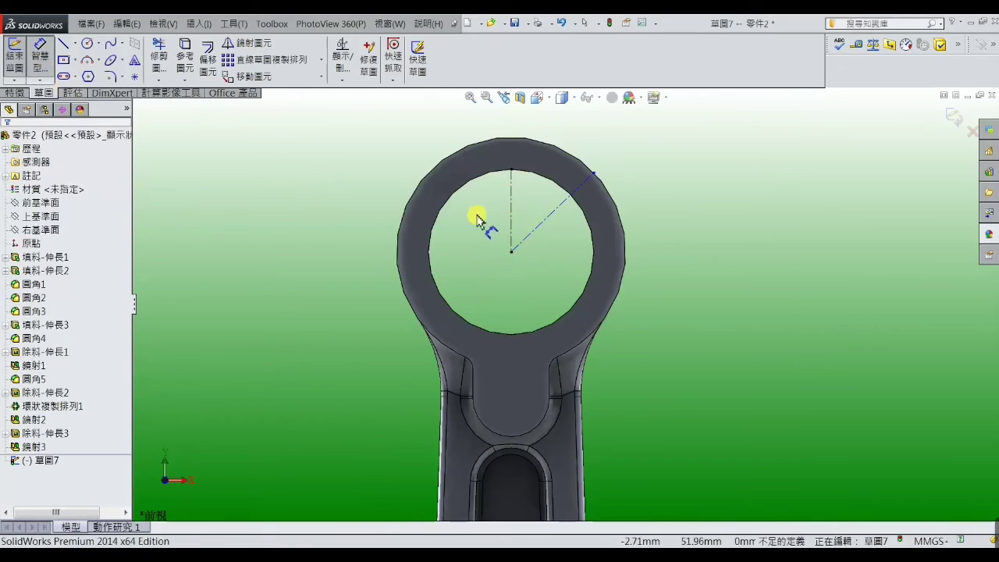
{"action": "left_click", "coordinate": [515, 192]}
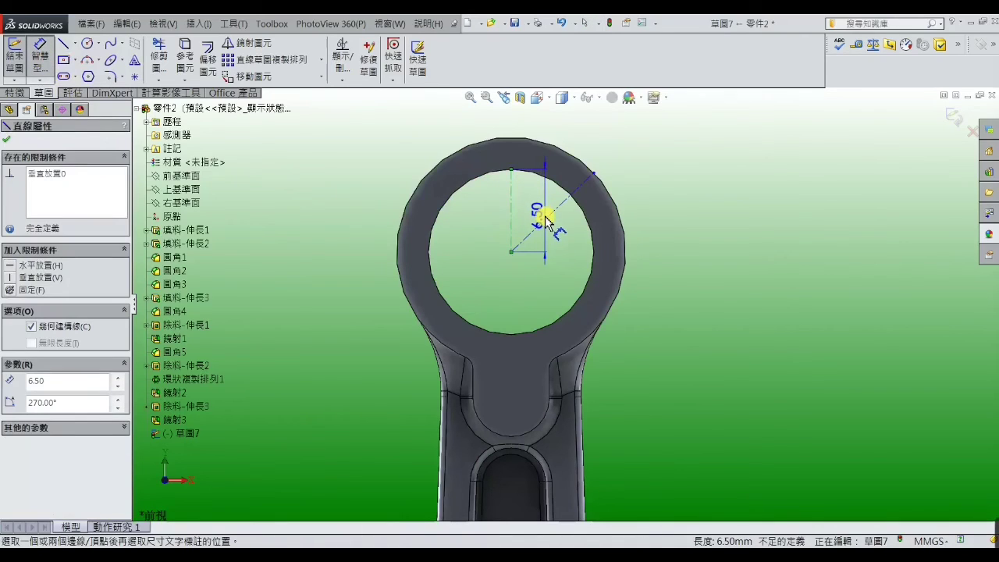
{"action": "left_click", "coordinate": [546, 216]}
{"action": "left_click", "coordinate": [535, 200]}
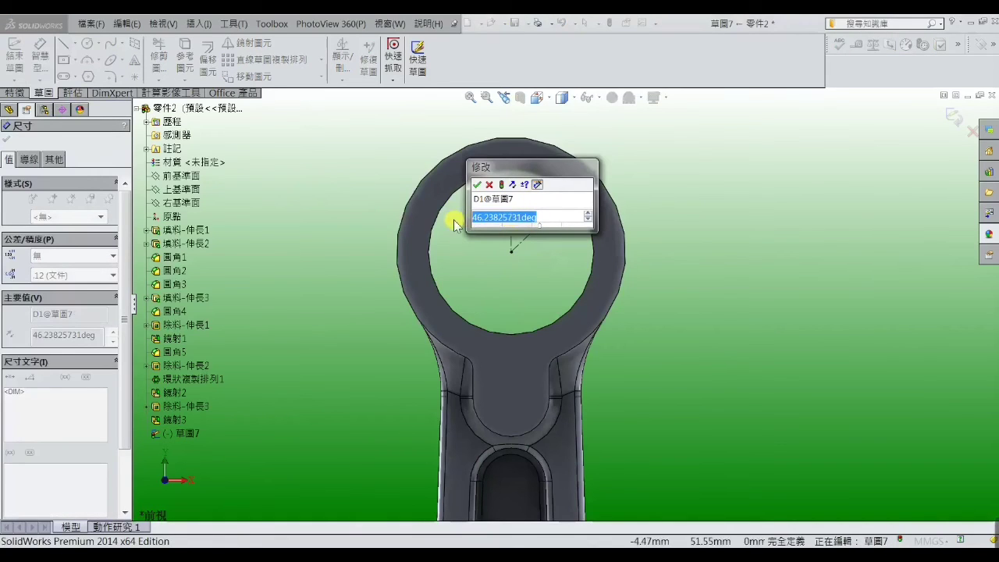
{"action": "type", "text": "45"}
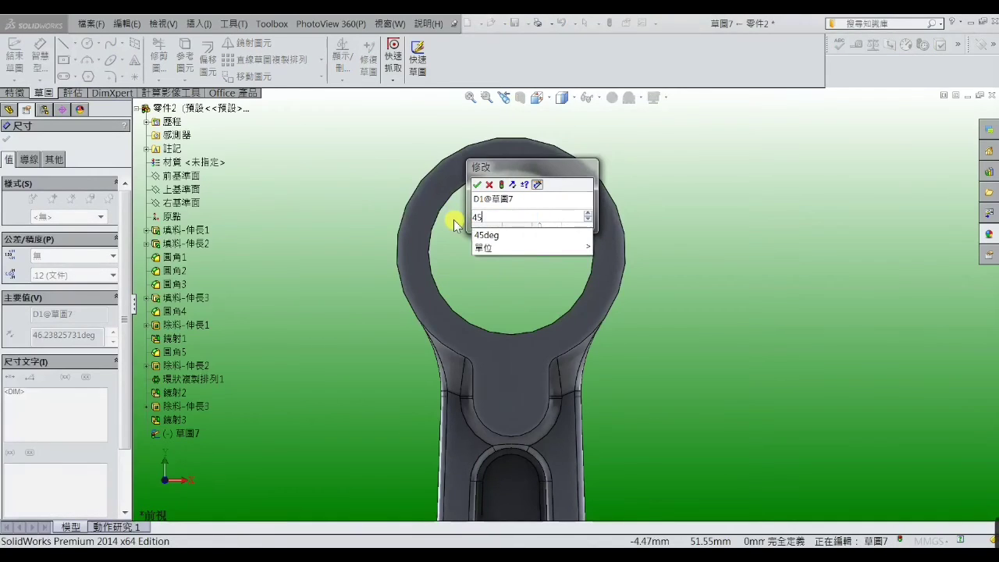
{"action": "key", "text": "Return"}
{"action": "left_click", "coordinate": [312, 173]}
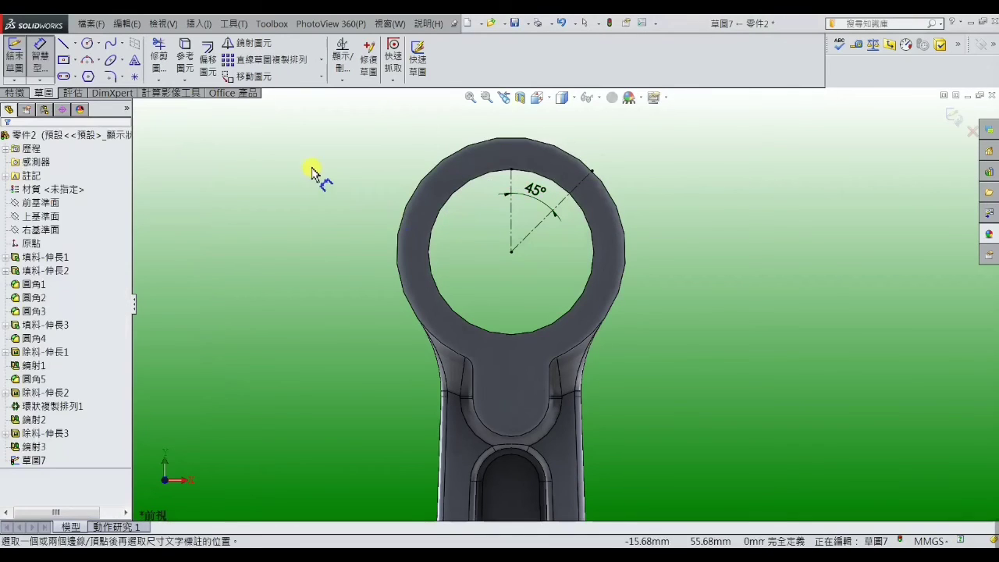
Exit the sketch and create Plane1 perpendicular to the 45° line at its outer end
{"action": "left_click", "coordinate": [952, 117]}
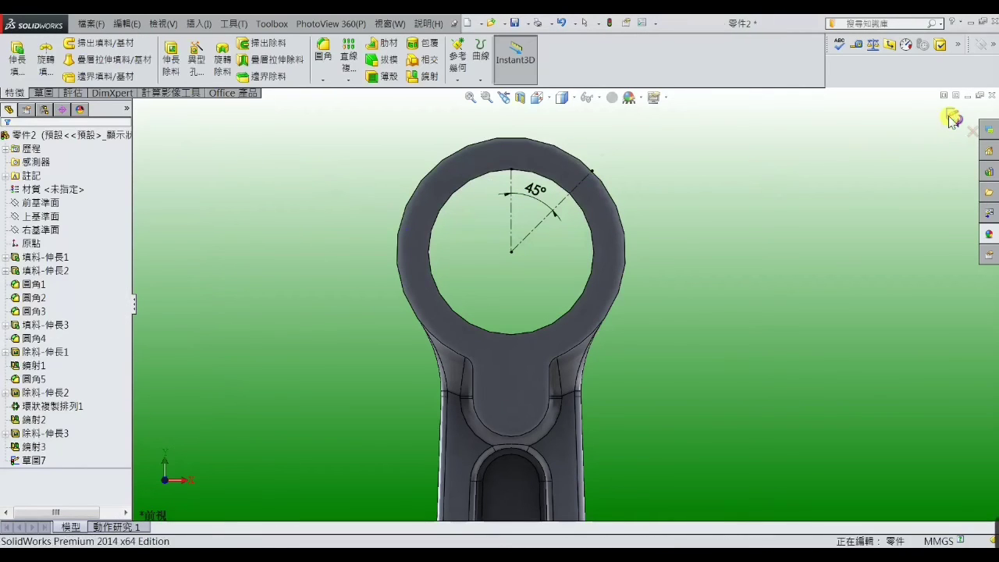
{"action": "left_click", "coordinate": [458, 63]}
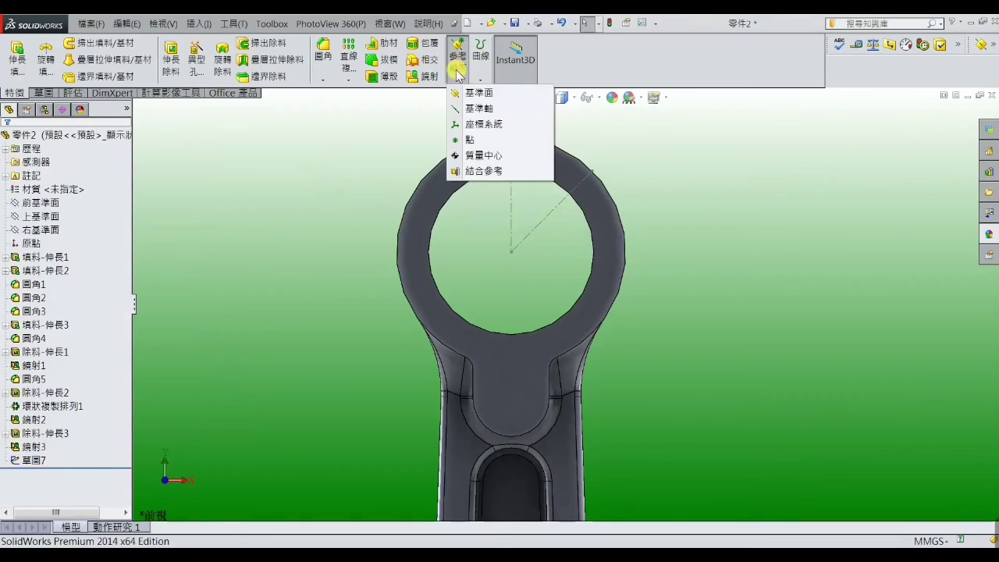
{"action": "left_click", "coordinate": [587, 177]}
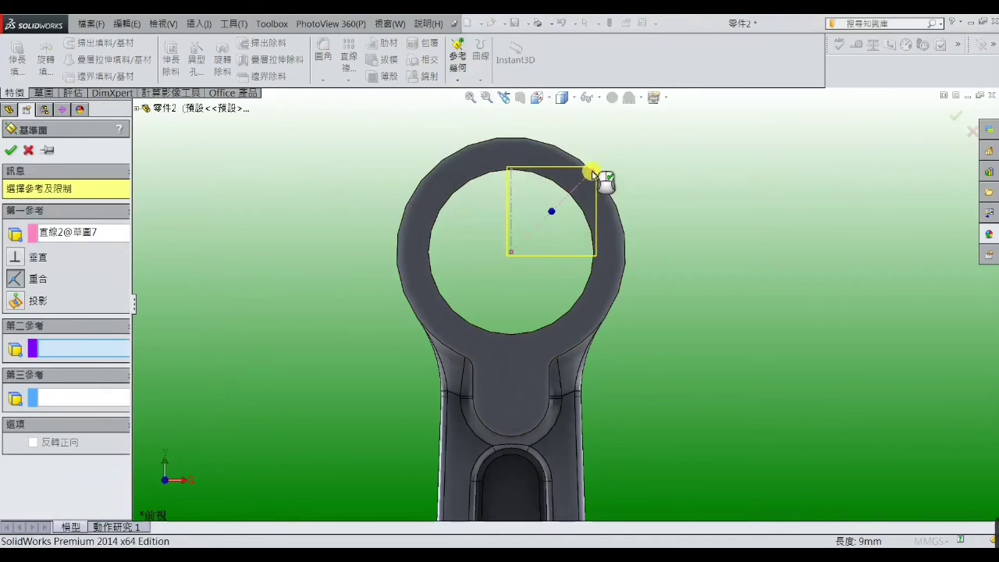
{"action": "left_click", "coordinate": [593, 172]}
{"action": "left_click", "coordinate": [20, 153]}
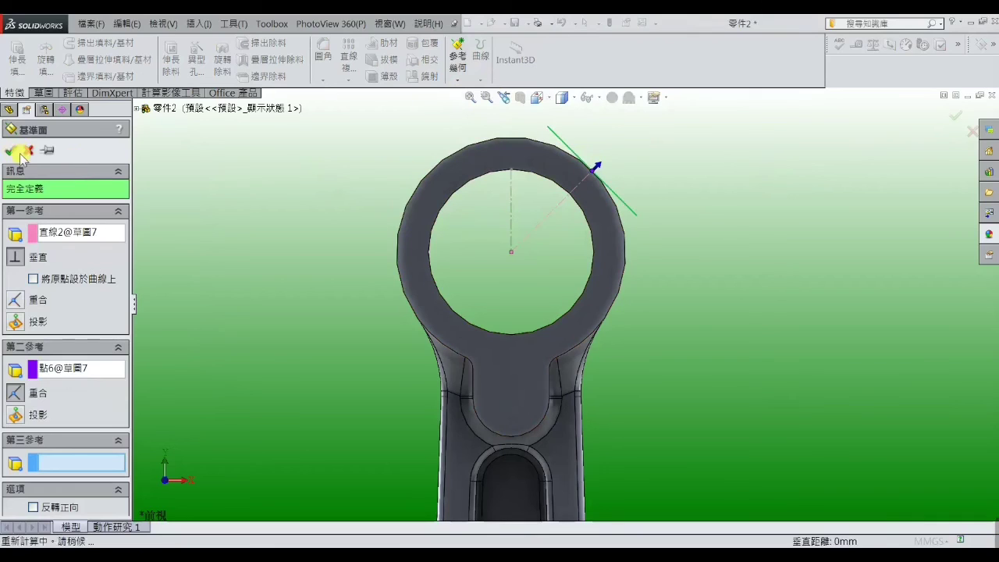
{"action": "middle_click_drag", "start_coordinate": [363, 203], "coordinate": [375, 209]}
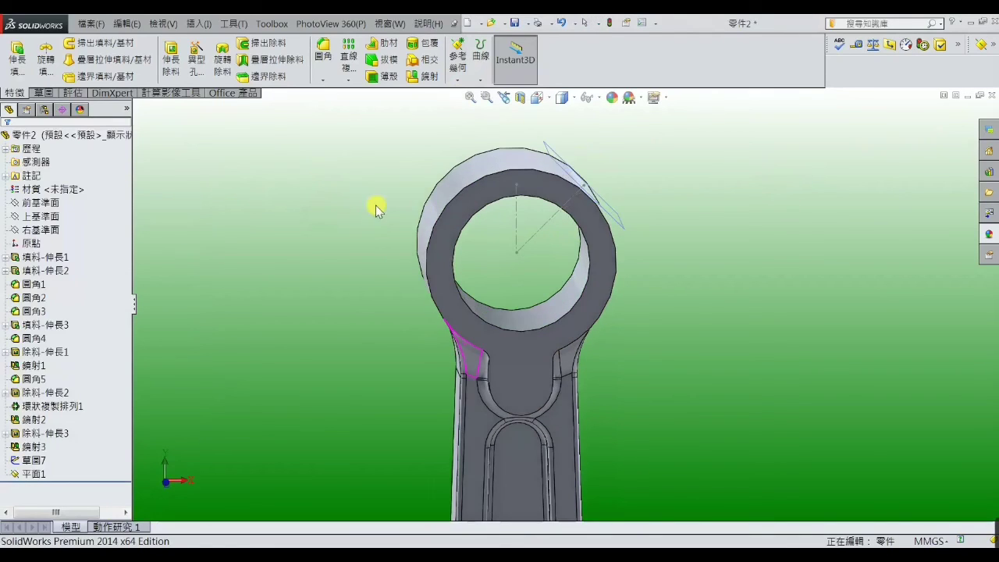
{"action": "left_click", "coordinate": [611, 213]}
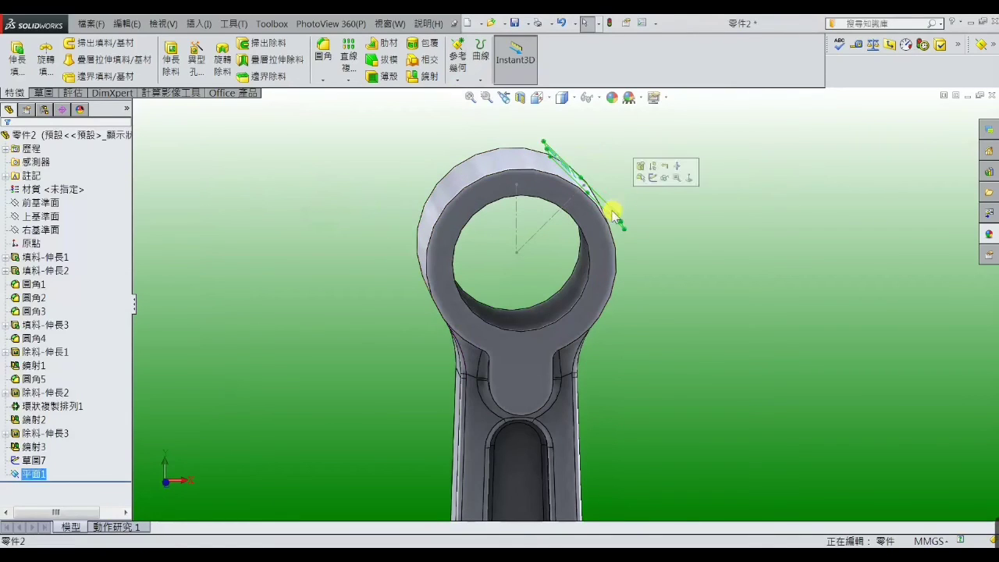
Start a sketch on 平面1 and draw a circle centred at the diagonal line's end
{"action": "left_click", "coordinate": [654, 184]}
{"action": "middle_click_drag", "start_coordinate": [636, 211], "coordinate": [620, 254]}
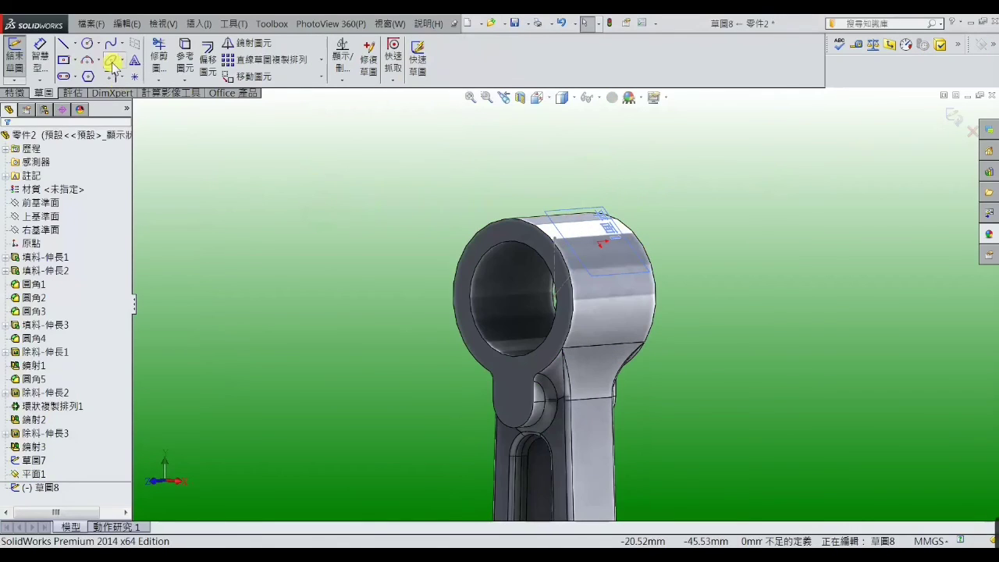
{"action": "scroll", "coordinate": [585, 226], "scroll_direction": "down", "scroll_amount": 3}
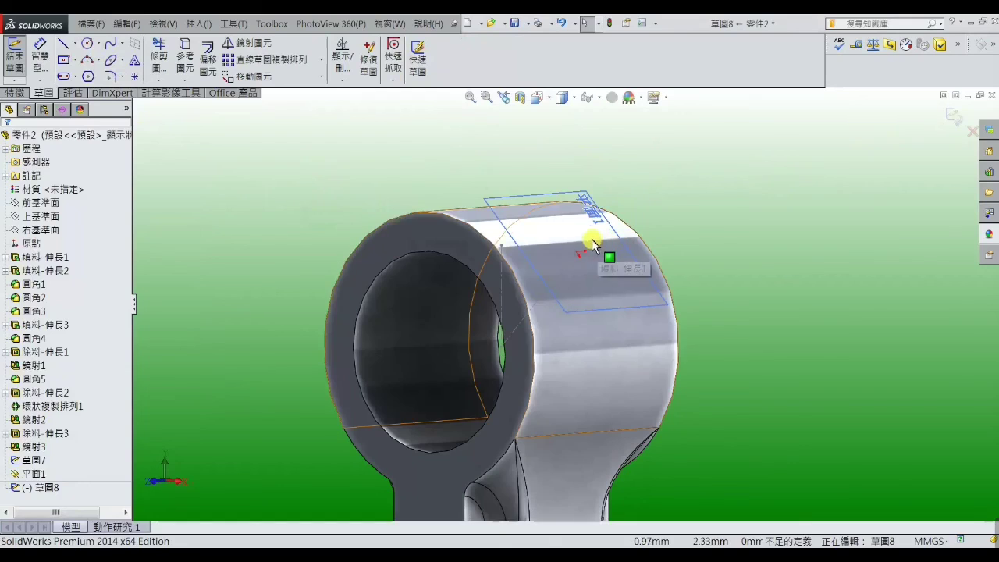
{"action": "left_click", "coordinate": [86, 43]}
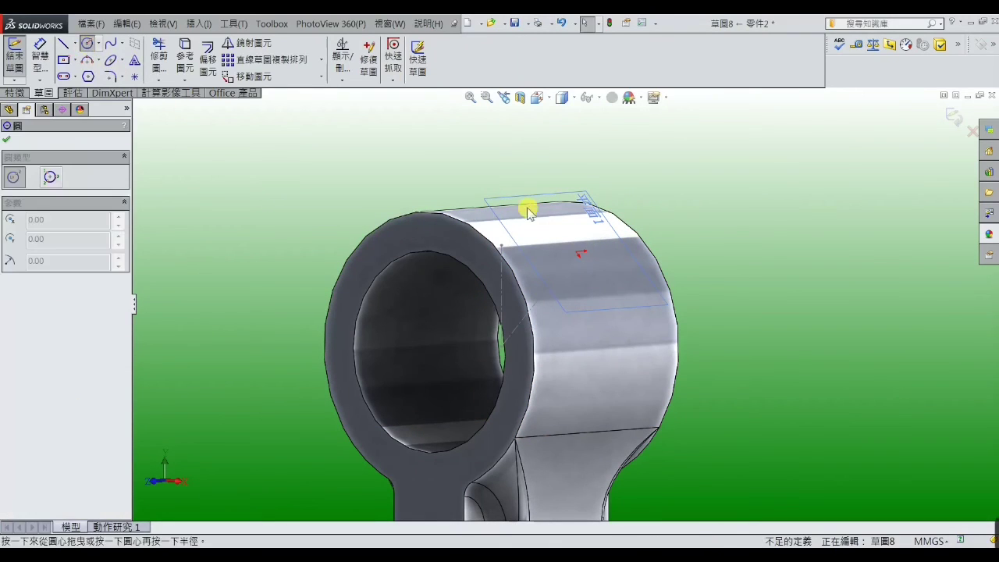
{"action": "left_click", "coordinate": [577, 253]}
{"action": "left_click", "coordinate": [585, 232]}
{"action": "right_click", "coordinate": [582, 232]}
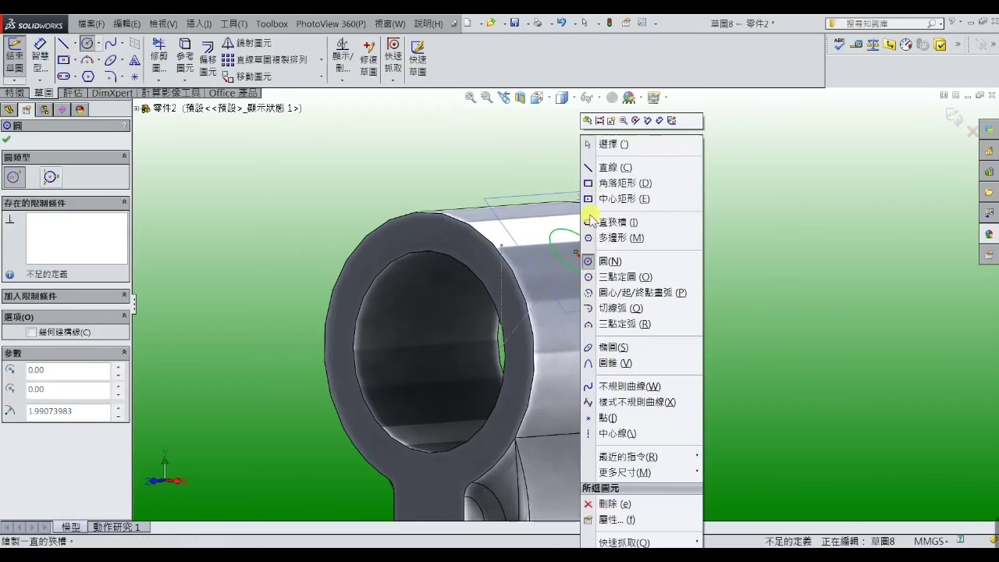
{"action": "left_click", "coordinate": [592, 144]}
Dimension the circle's diameter to 3 mm
{"action": "left_click", "coordinate": [39, 55]}
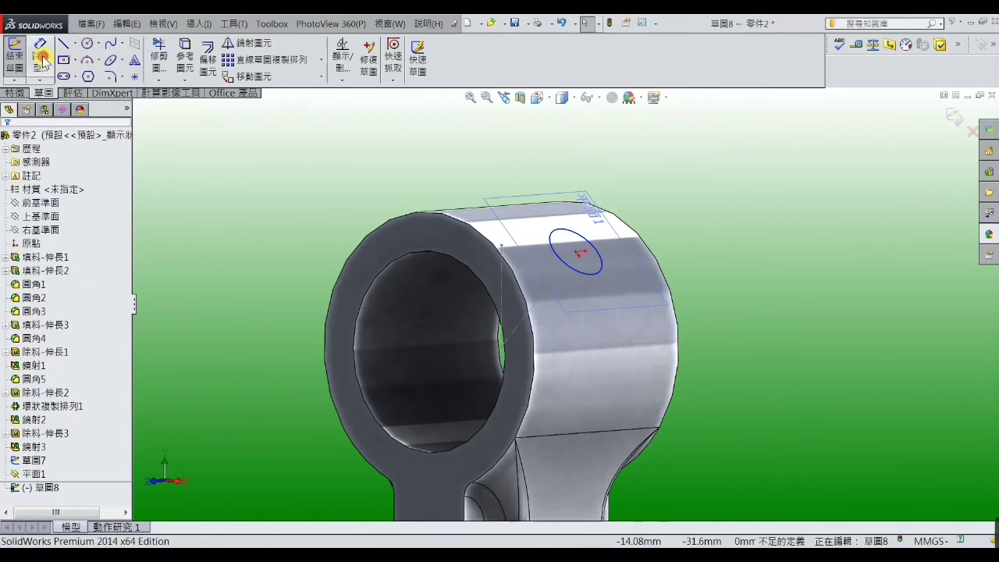
{"action": "left_click", "coordinate": [586, 273]}
{"action": "left_click", "coordinate": [591, 294]}
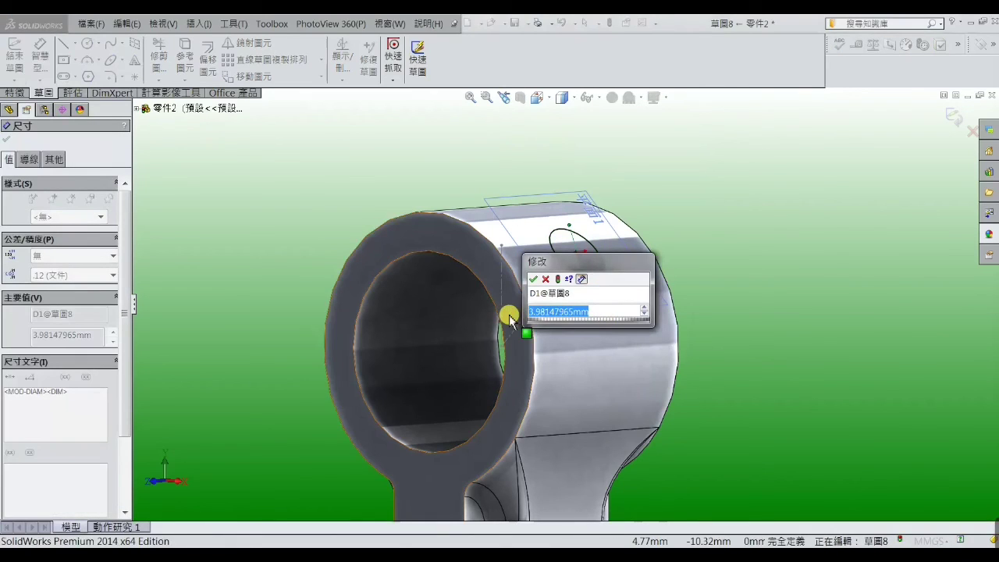
{"action": "type", "text": "3"}
{"action": "key", "text": "Return"}
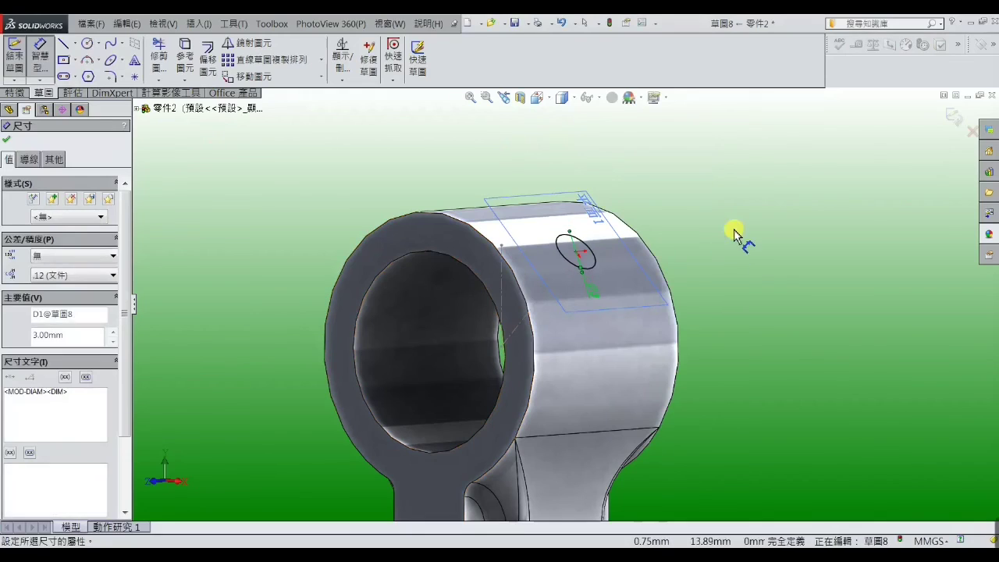
{"action": "left_click", "coordinate": [730, 230]}
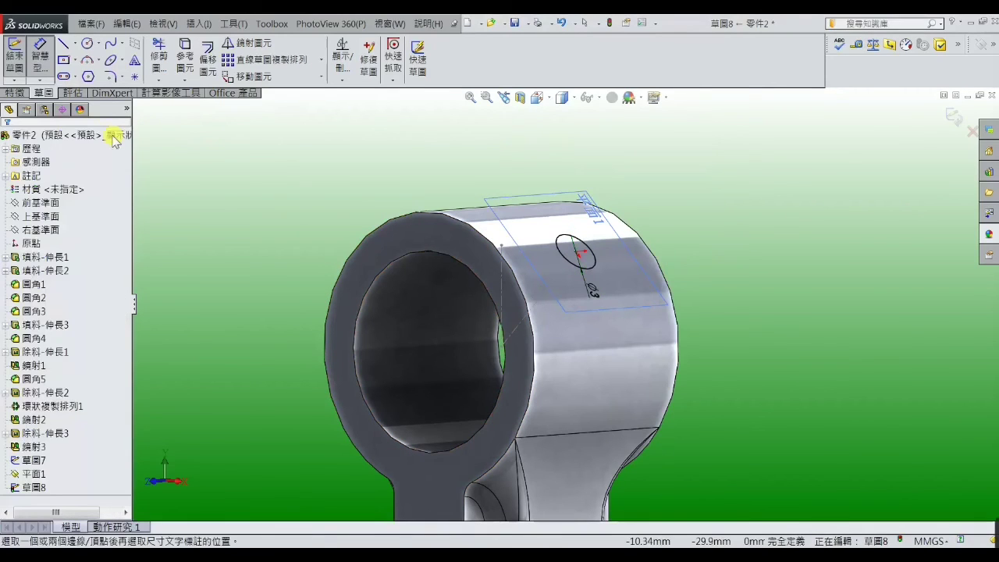
{"action": "left_click", "coordinate": [19, 93]}
Cut the 3 mm oil hole and chamfer its rim 0.5 mm at 45°
{"action": "left_click", "coordinate": [169, 64]}
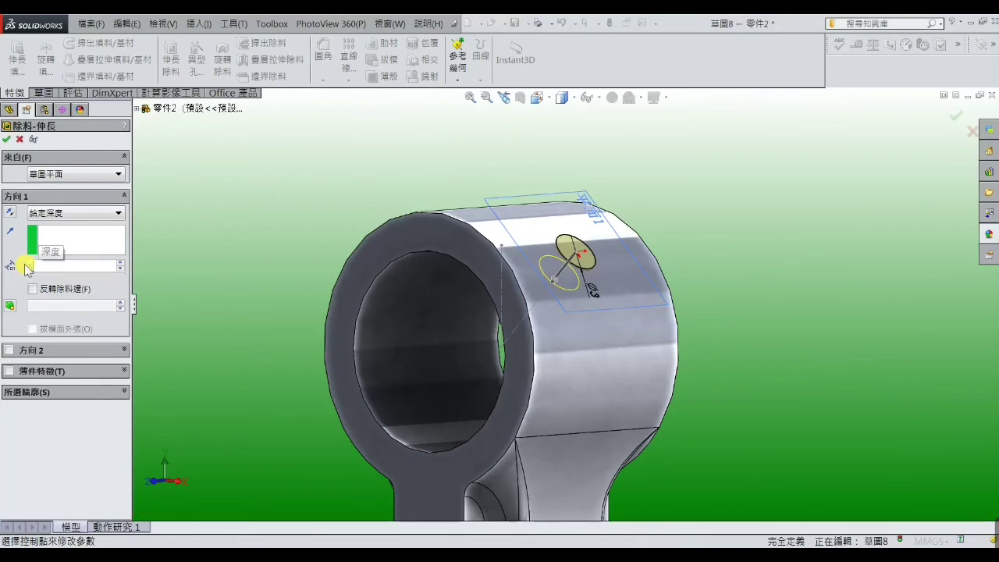
{"action": "left_click", "coordinate": [10, 139]}
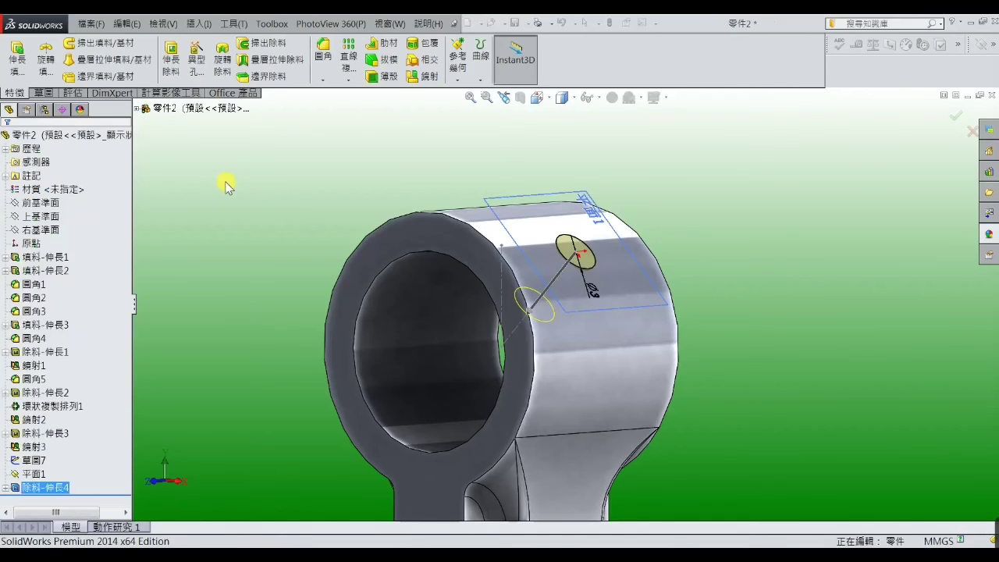
{"action": "left_click", "coordinate": [323, 81]}
{"action": "left_click", "coordinate": [328, 107]}
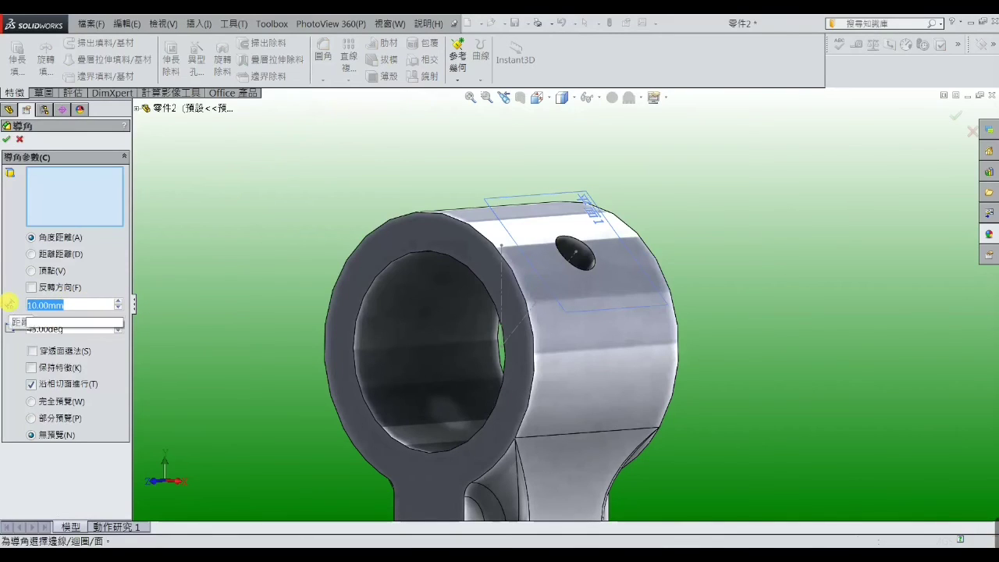
{"action": "type", "text": "0.5"}
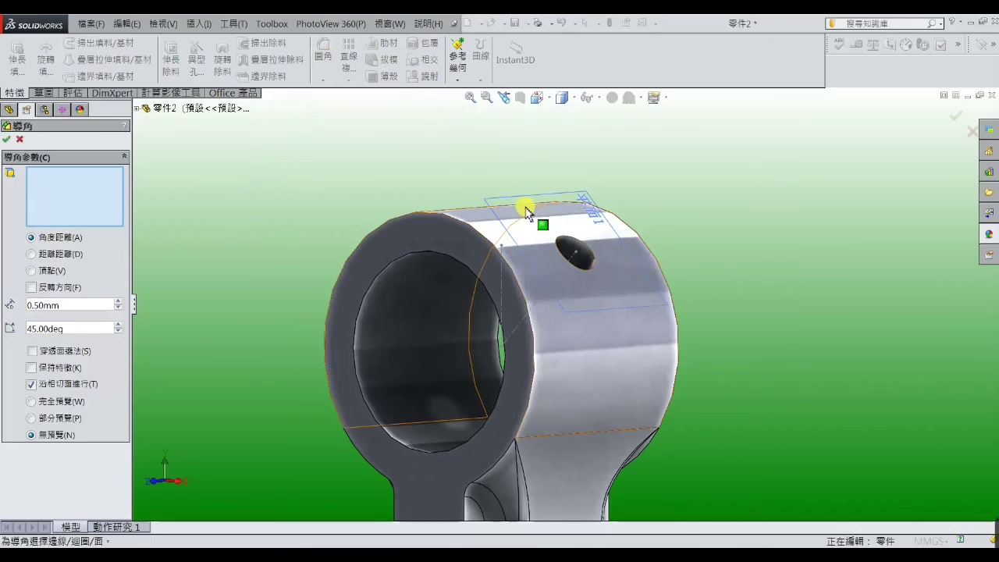
{"action": "left_click", "coordinate": [564, 233]}
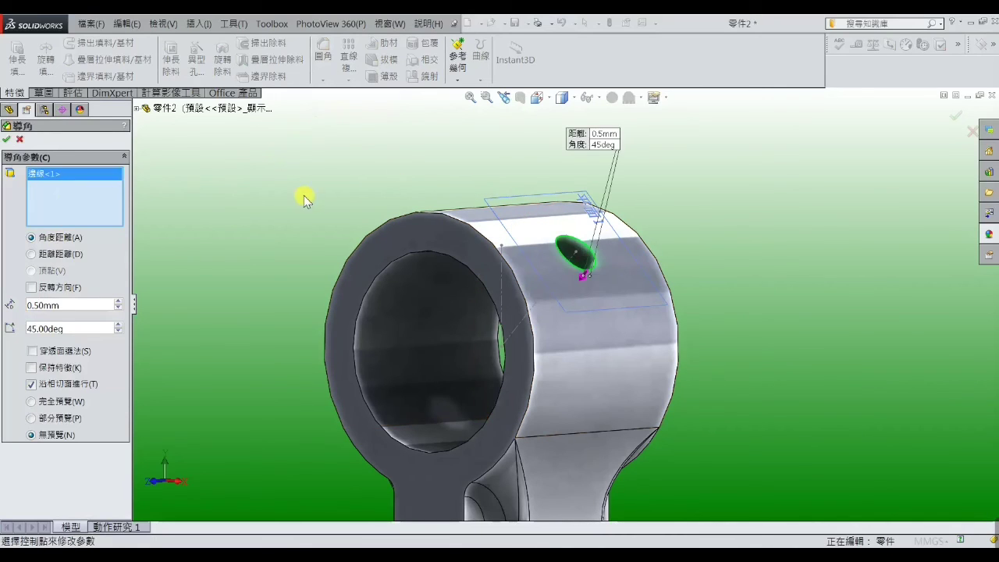
{"action": "left_click", "coordinate": [6, 141]}
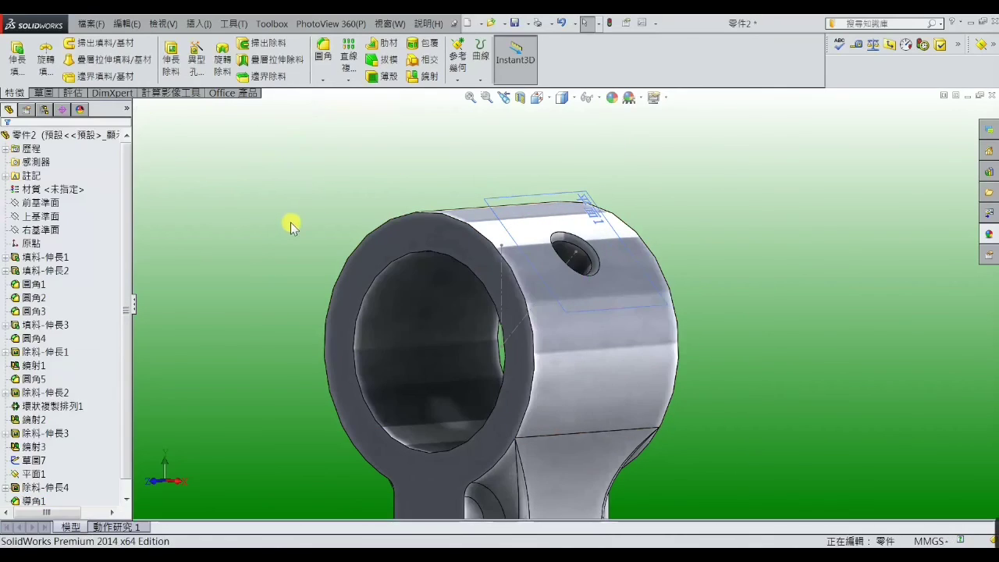
Mirror 除料-伸長4 and 導角1 across the Right Plane for a matching oil hole
{"action": "left_click", "coordinate": [423, 82]}
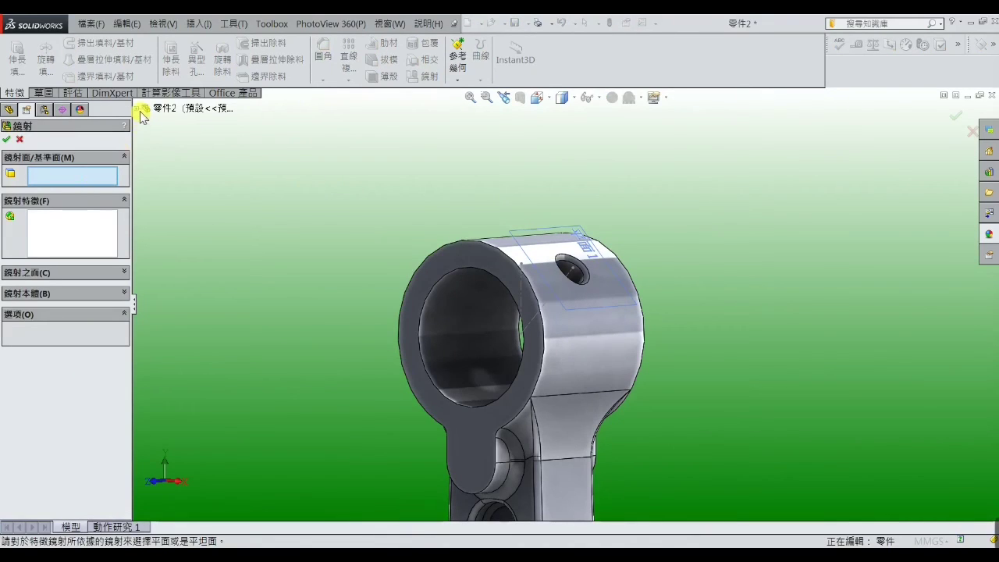
{"action": "left_click", "coordinate": [136, 109]}
{"action": "left_click", "coordinate": [173, 204]}
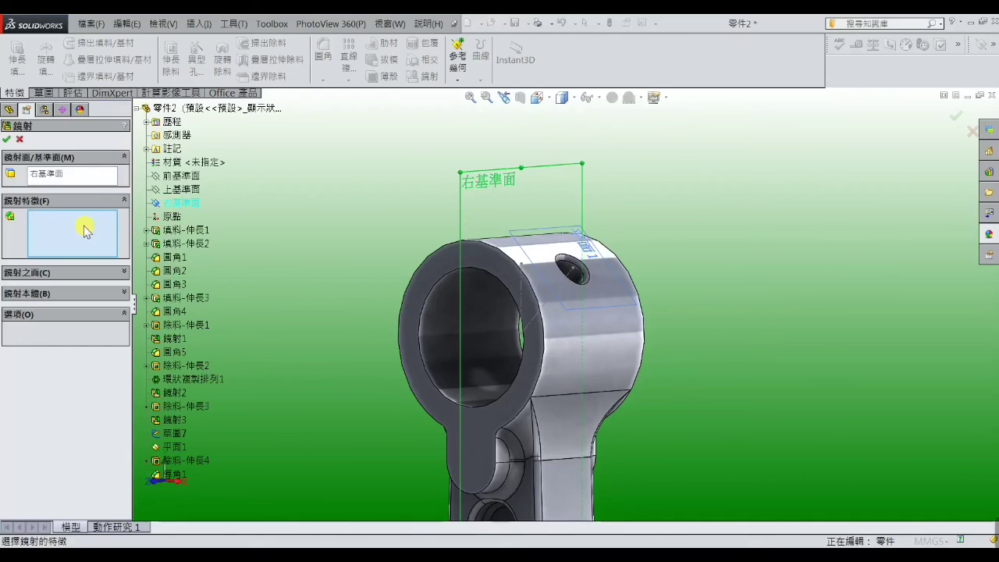
{"action": "left_click", "coordinate": [184, 461]}
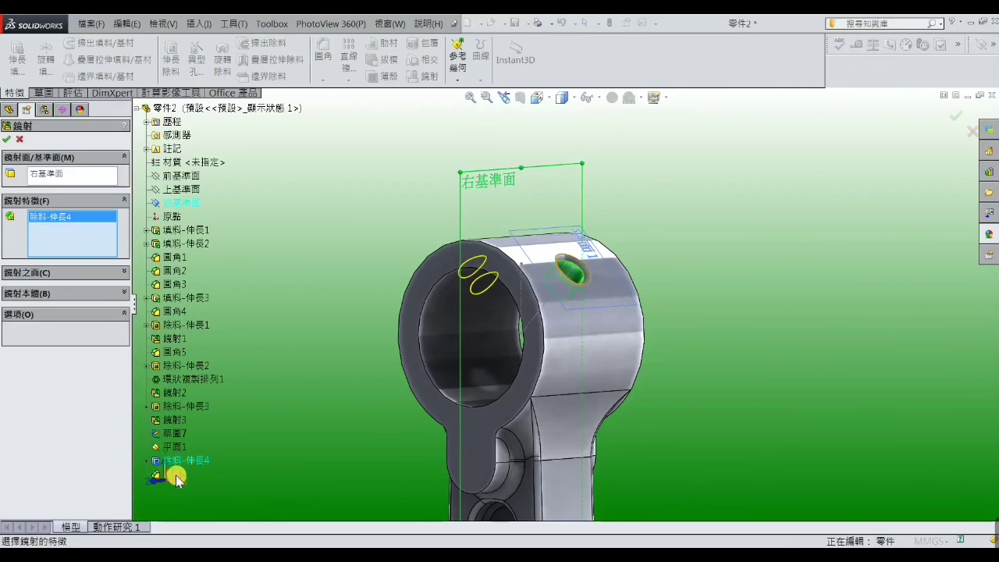
{"action": "left_click", "coordinate": [174, 475]}
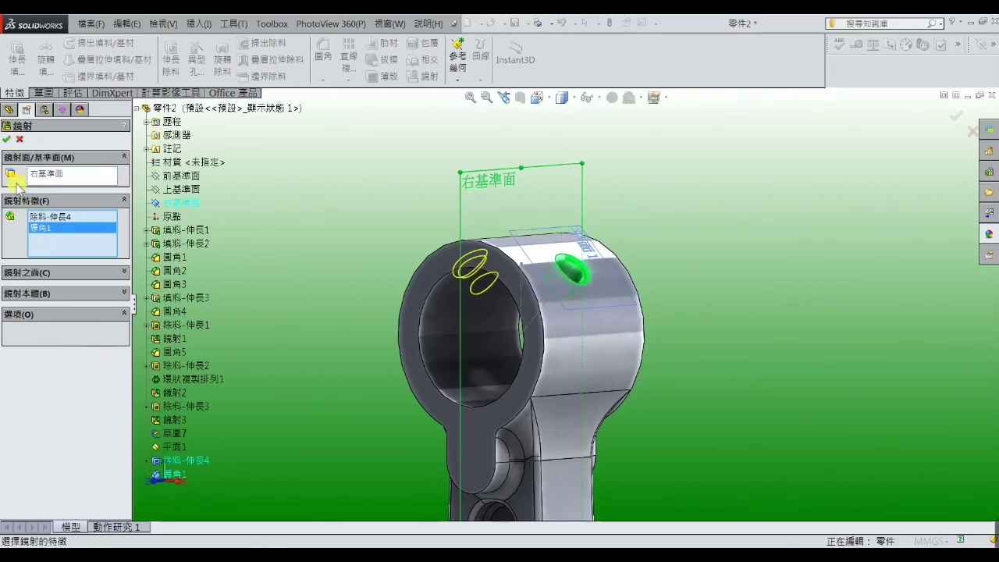
{"action": "left_click", "coordinate": [8, 140]}
Hide all planes, sketches and reference geometry with Hide All Types
{"action": "scroll", "coordinate": [335, 305], "scroll_direction": "up", "scroll_amount": 2}
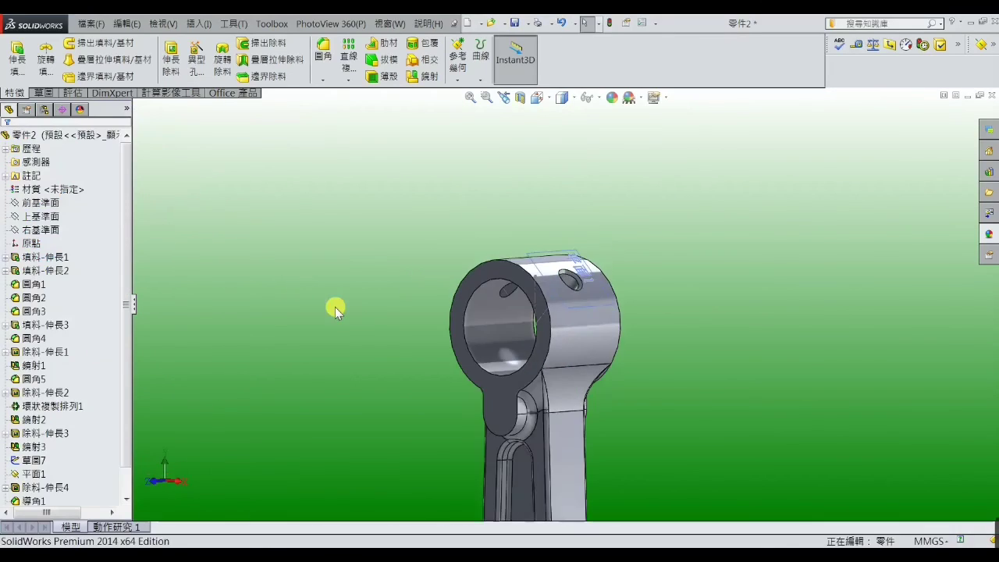
{"action": "scroll", "coordinate": [404, 375], "scroll_direction": "up", "scroll_amount": 2}
{"action": "mouse_move", "coordinate": [403, 375]}
{"action": "middle_mouse_down"}
{"action": "mouse_move", "coordinate": [523, 370]}
{"action": "mouse_move", "coordinate": [433, 379]}
{"action": "mouse_move", "coordinate": [457, 390]}
{"action": "middle_mouse_up"}
{"action": "scroll", "coordinate": [469, 389], "scroll_direction": "up", "scroll_amount": 2}
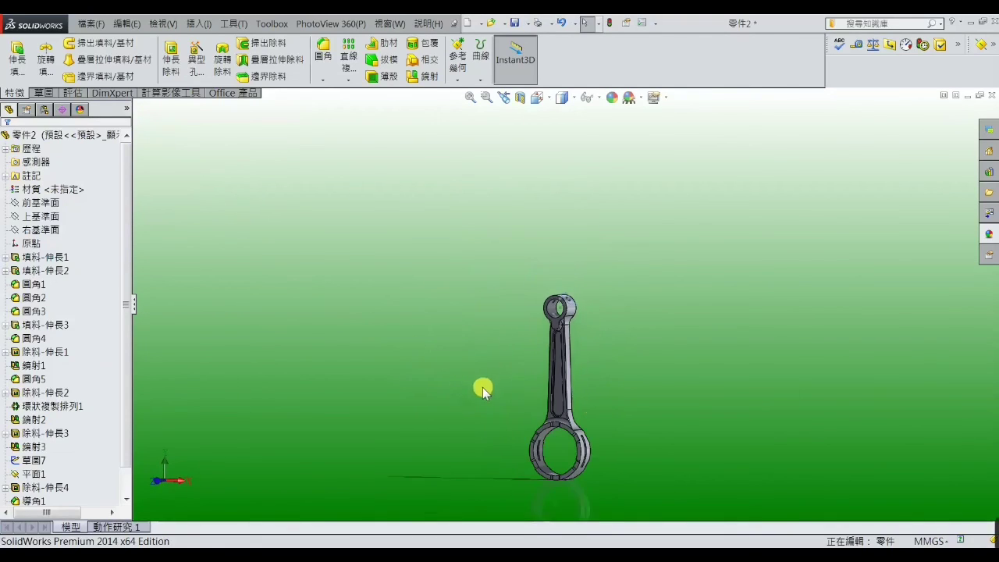
{"action": "mouse_move", "coordinate": [584, 398]}
{"action": "middle_mouse_down"}
{"action": "mouse_move", "coordinate": [596, 414]}
{"action": "mouse_move", "coordinate": [698, 386]}
{"action": "mouse_move", "coordinate": [674, 400]}
{"action": "mouse_move", "coordinate": [481, 387]}
{"action": "mouse_move", "coordinate": [546, 400]}
{"action": "mouse_move", "coordinate": [601, 390]}
{"action": "mouse_move", "coordinate": [604, 346]}
{"action": "mouse_move", "coordinate": [603, 414]}
{"action": "middle_mouse_up"}
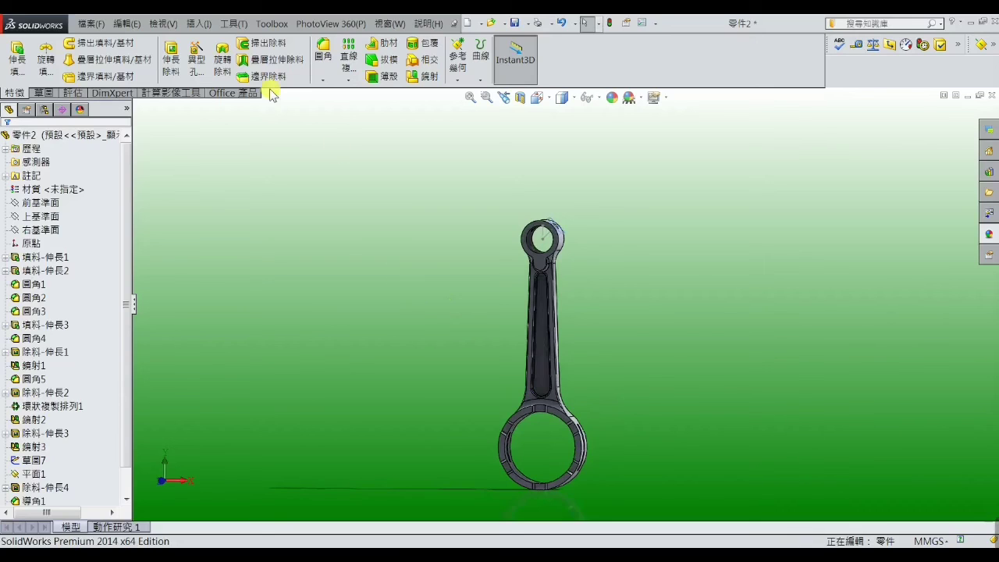
{"action": "left_click", "coordinate": [163, 23]}
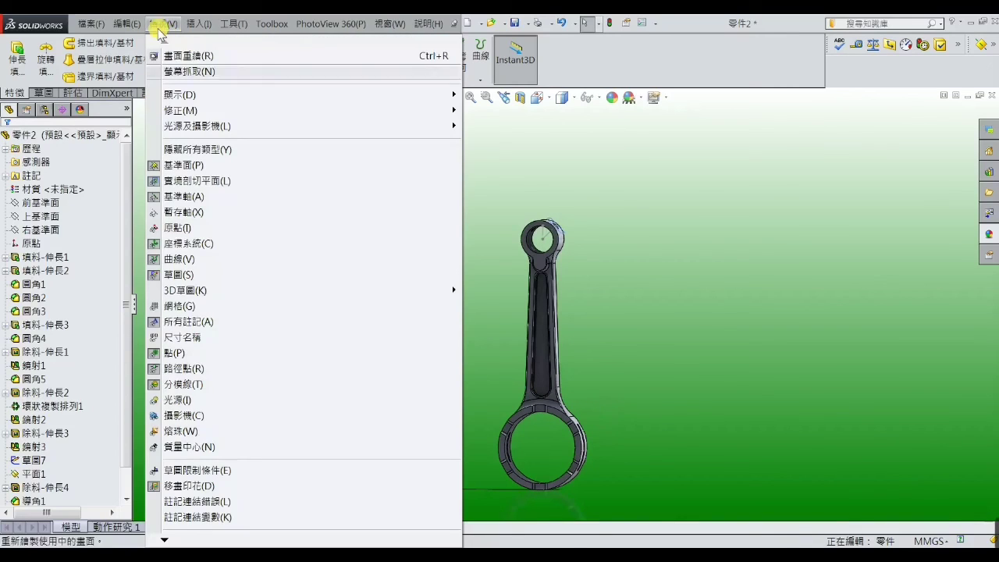
{"action": "left_click", "coordinate": [175, 149]}
Orbit and zoom to inspect the finished connecting rod from several angles
{"action": "middle_click_drag", "start_coordinate": [631, 345], "coordinate": [516, 355]}
{"action": "middle_click_drag", "start_coordinate": [593, 386], "coordinate": [549, 380]}
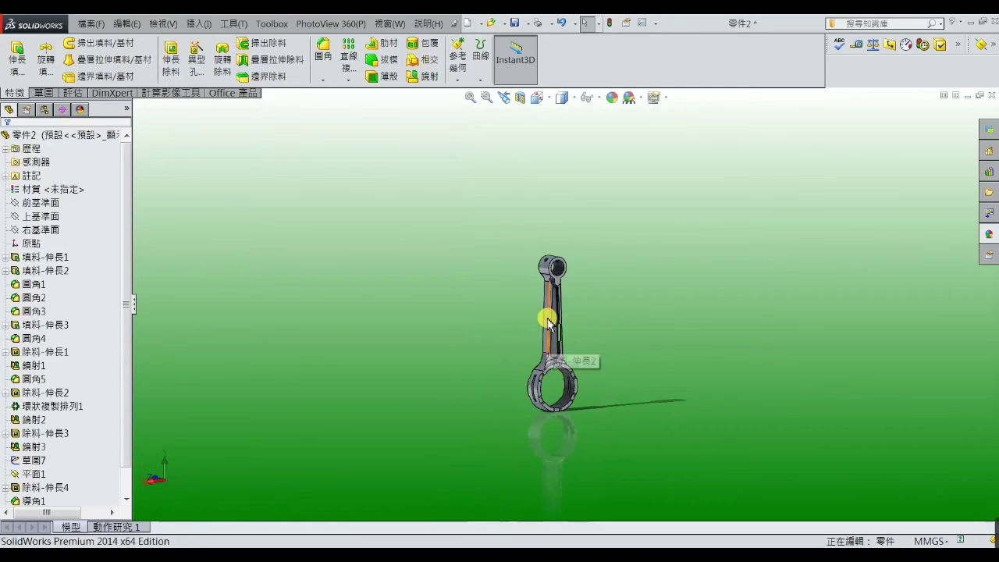
{"action": "mouse_move", "coordinate": [549, 278]}
{"action": "middle_mouse_down"}
{"action": "mouse_move", "coordinate": [575, 320]}
{"action": "mouse_move", "coordinate": [615, 310]}
{"action": "middle_mouse_up"}
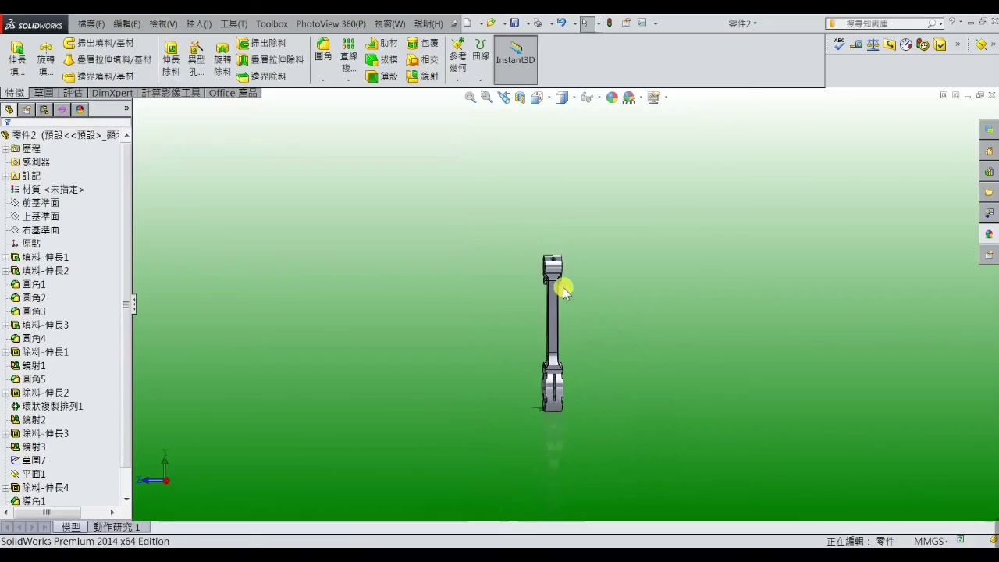
{"action": "mouse_move", "coordinate": [564, 285]}
{"action": "middle_mouse_down"}
{"action": "mouse_move", "coordinate": [551, 319]}
{"action": "mouse_move", "coordinate": [596, 323]}
{"action": "mouse_move", "coordinate": [647, 286]}
{"action": "mouse_move", "coordinate": [602, 301]}
{"action": "mouse_move", "coordinate": [614, 330]}
{"action": "middle_mouse_up"}
{"action": "scroll", "coordinate": [617, 339], "scroll_direction": "up", "scroll_amount": 2}
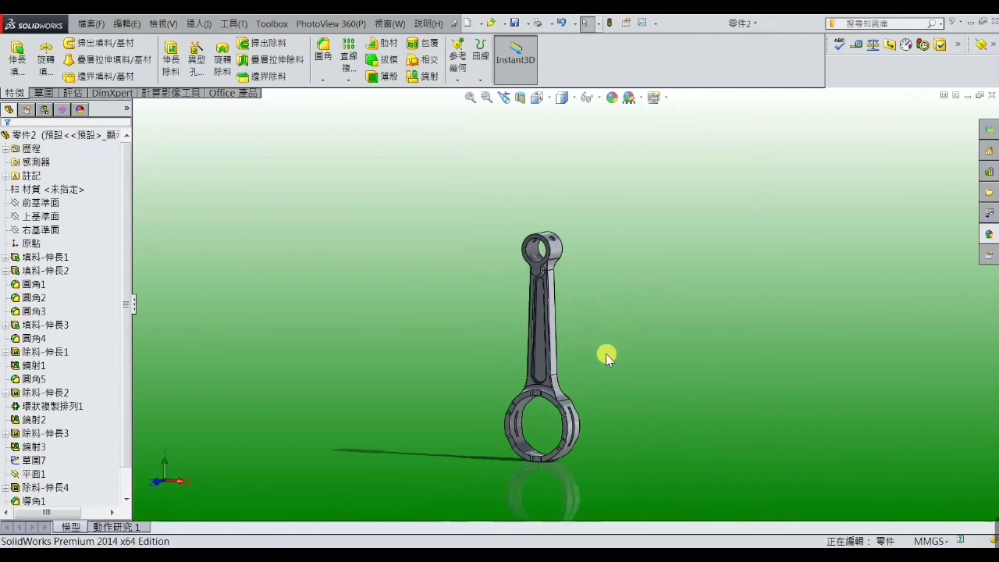
{"action": "scroll", "coordinate": [629, 273], "scroll_direction": "down", "scroll_amount": 2}
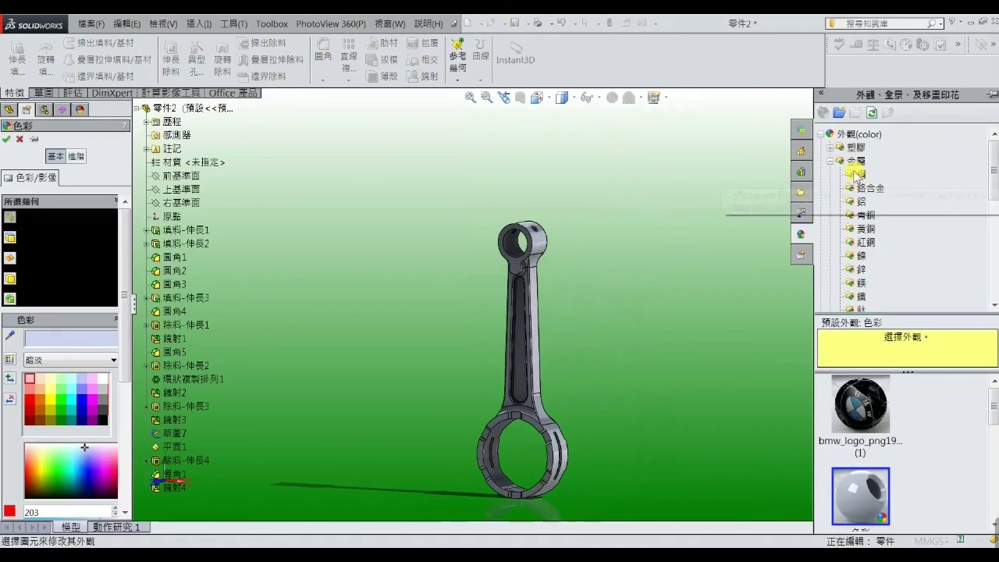
Apply the Polished Nickel metal appearance to the connecting rod after trying Chrome
{"action": "left_click", "coordinate": [866, 190]}
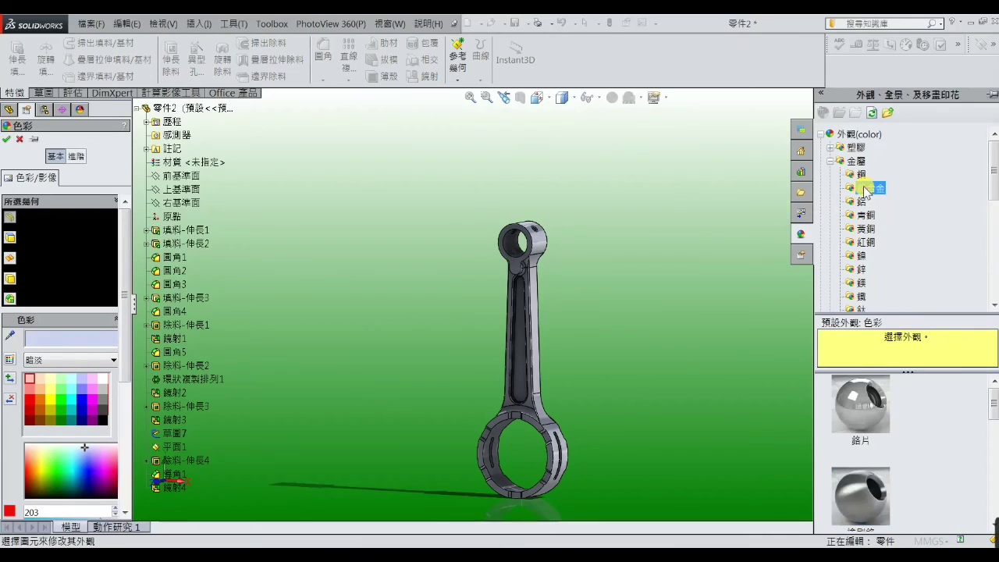
{"action": "left_click", "coordinate": [852, 411]}
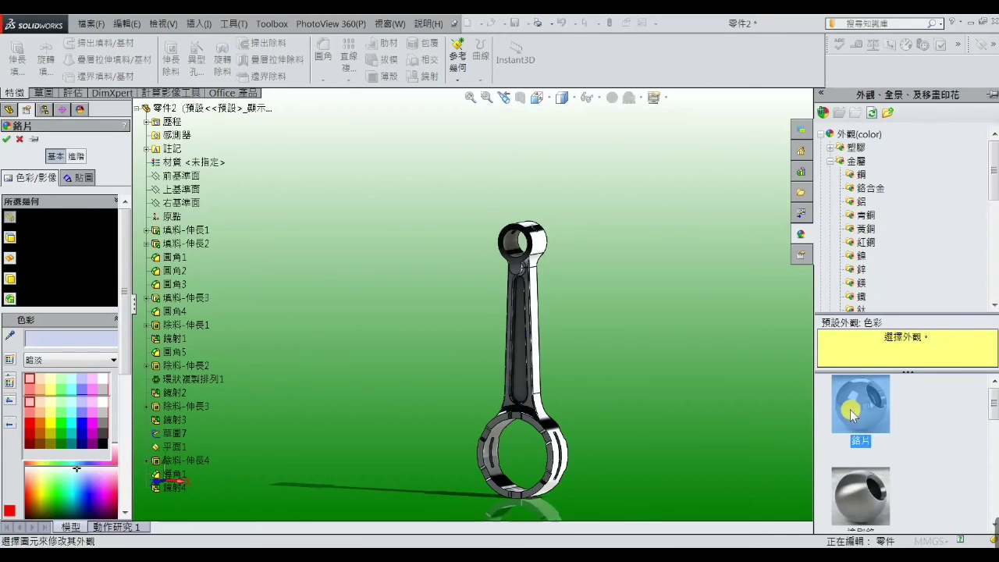
{"action": "left_click", "coordinate": [861, 256]}
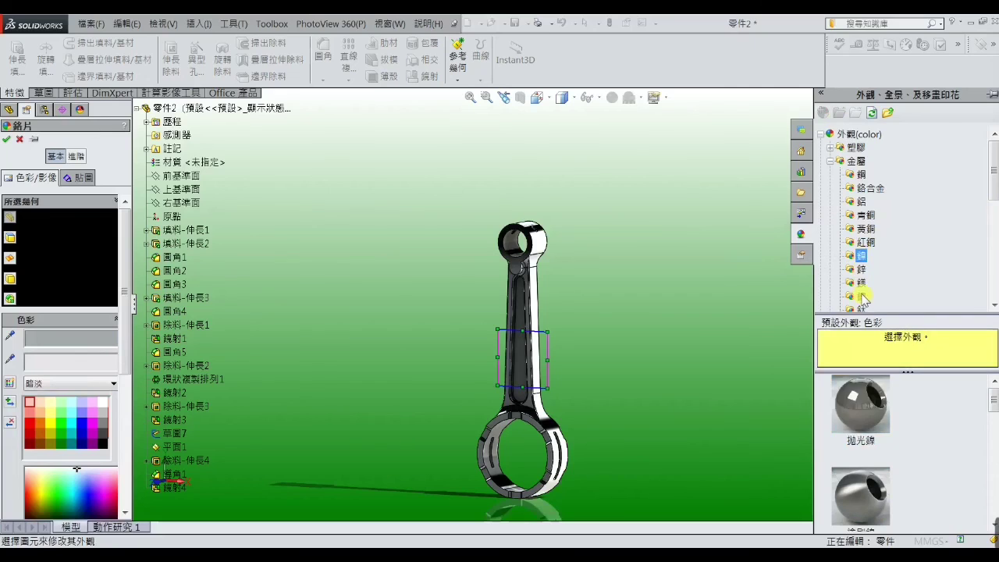
{"action": "left_click", "coordinate": [861, 403]}
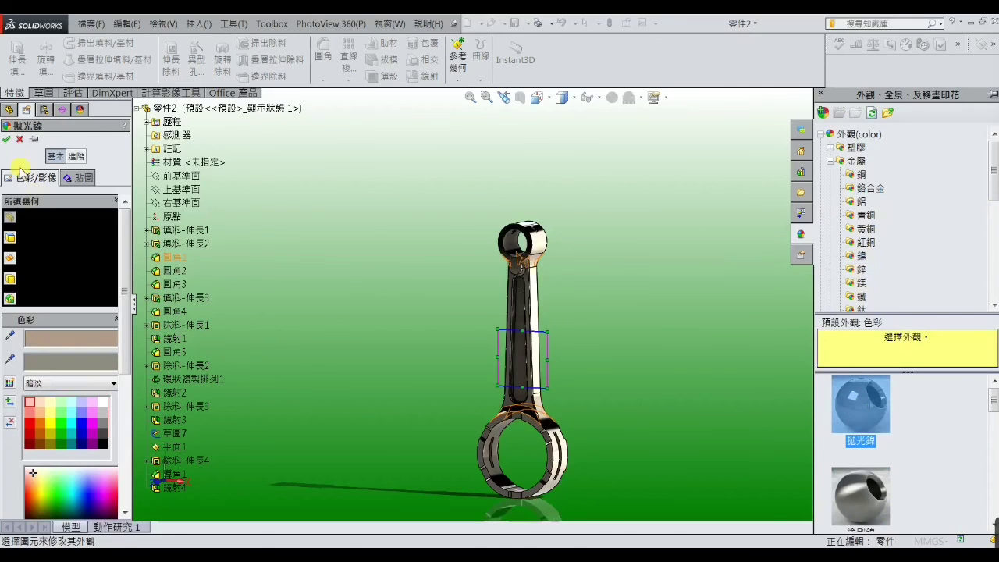
{"action": "left_click", "coordinate": [8, 140]}
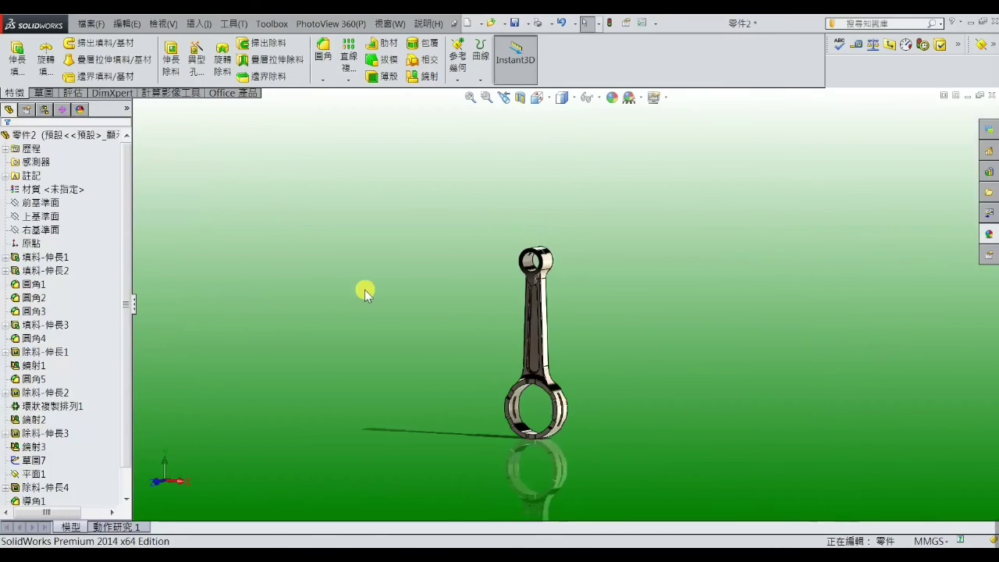
{"action": "scroll", "coordinate": [610, 353], "scroll_direction": "down", "scroll_amount": 2}
{"action": "mouse_move", "coordinate": [571, 368]}
{"action": "middle_mouse_down"}
{"action": "mouse_move", "coordinate": [642, 289]}
{"action": "mouse_move", "coordinate": [658, 289]}
{"action": "mouse_move", "coordinate": [580, 346]}
{"action": "mouse_move", "coordinate": [426, 306]}
{"action": "mouse_move", "coordinate": [414, 287]}
{"action": "mouse_move", "coordinate": [387, 311]}
{"action": "mouse_move", "coordinate": [401, 312]}
{"action": "mouse_move", "coordinate": [426, 297]}
{"action": "mouse_move", "coordinate": [383, 313]}
{"action": "mouse_move", "coordinate": [370, 292]}
{"action": "mouse_move", "coordinate": [413, 292]}
{"action": "mouse_move", "coordinate": [383, 296]}
{"action": "mouse_move", "coordinate": [404, 314]}
{"action": "mouse_move", "coordinate": [390, 302]}
{"action": "mouse_move", "coordinate": [352, 323]}
{"action": "mouse_move", "coordinate": [341, 307]}
{"action": "mouse_move", "coordinate": [437, 304]}
{"action": "mouse_move", "coordinate": [580, 272]}
{"action": "mouse_move", "coordinate": [587, 373]}
{"action": "mouse_move", "coordinate": [609, 361]}
{"action": "mouse_move", "coordinate": [618, 375]}
{"action": "mouse_move", "coordinate": [560, 355]}
{"action": "middle_mouse_up"}
{"action": "scroll", "coordinate": [560, 355], "scroll_direction": "down", "scroll_amount": 2}
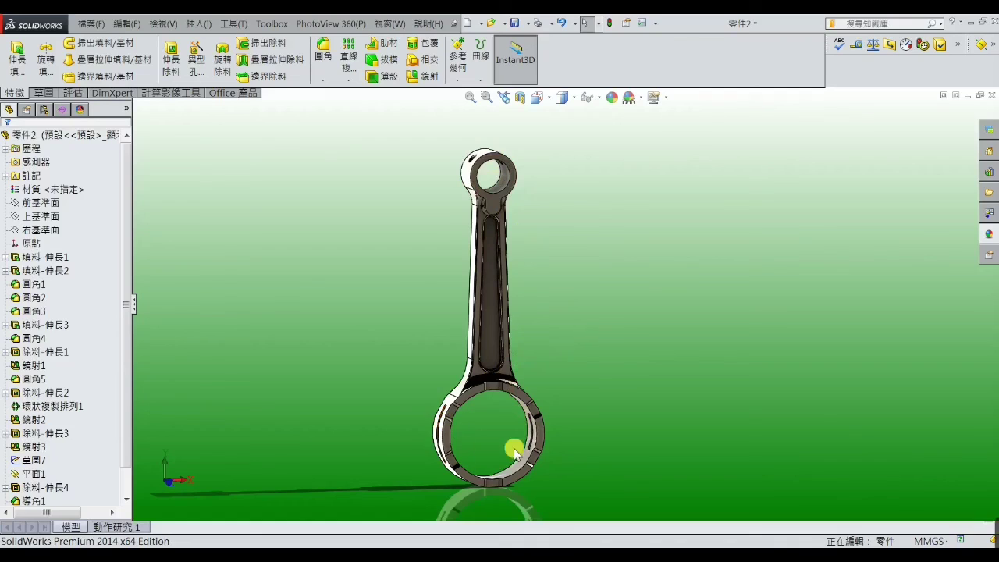
{"action": "mouse_move", "coordinate": [522, 404]}
{"action": "middle_mouse_down"}
{"action": "mouse_move", "coordinate": [616, 326]}
{"action": "mouse_move", "coordinate": [545, 428]}
{"action": "middle_mouse_up"}
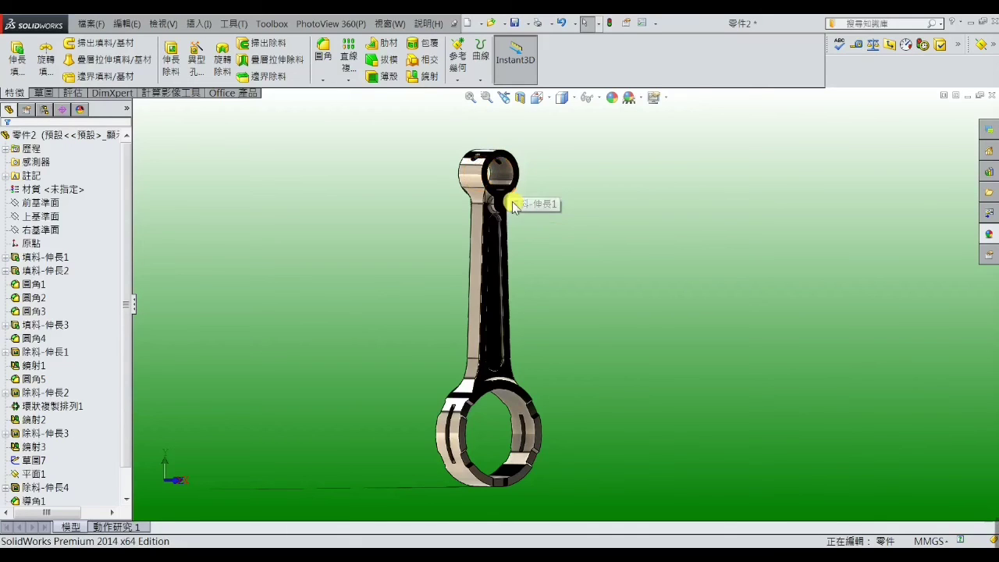
{"action": "mouse_move", "coordinate": [591, 354]}
{"action": "middle_mouse_down"}
{"action": "mouse_move", "coordinate": [701, 321]}
{"action": "mouse_move", "coordinate": [562, 339]}
{"action": "mouse_move", "coordinate": [540, 273]}
{"action": "mouse_move", "coordinate": [492, 339]}
{"action": "mouse_move", "coordinate": [398, 353]}
{"action": "mouse_move", "coordinate": [367, 341]}
{"action": "mouse_move", "coordinate": [359, 352]}
{"action": "mouse_move", "coordinate": [374, 346]}
{"action": "mouse_move", "coordinate": [389, 357]}
{"action": "mouse_move", "coordinate": [361, 330]}
{"action": "mouse_move", "coordinate": [357, 345]}
{"action": "mouse_move", "coordinate": [528, 330]}
{"action": "mouse_move", "coordinate": [517, 320]}
{"action": "middle_mouse_up"}
{"action": "scroll", "coordinate": [517, 321], "scroll_direction": "down", "scroll_amount": 3}
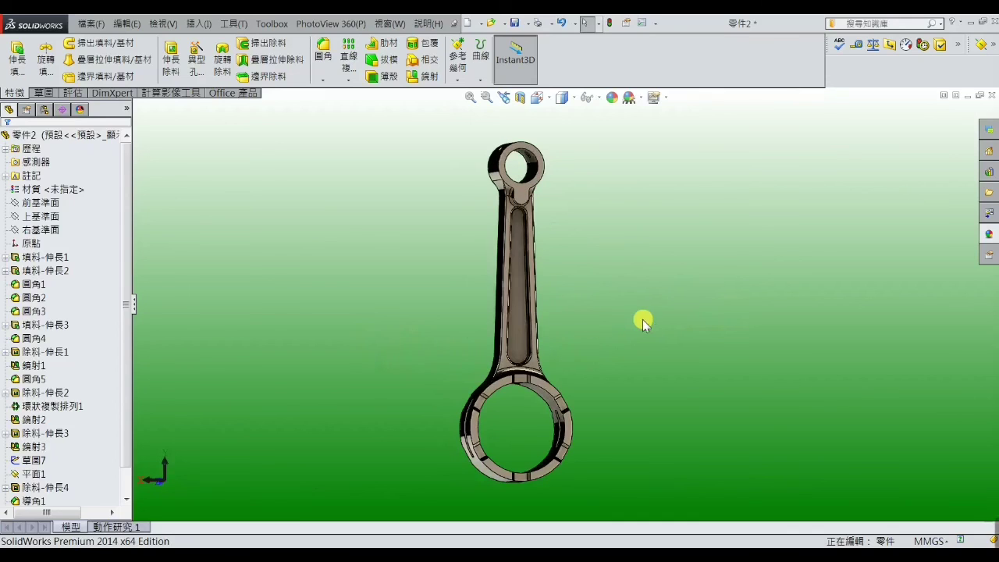
{"action": "mouse_move", "coordinate": [642, 372]}
{"action": "middle_mouse_down"}
{"action": "mouse_move", "coordinate": [649, 407]}
{"action": "mouse_move", "coordinate": [653, 359]}
{"action": "mouse_move", "coordinate": [661, 384]}
{"action": "mouse_move", "coordinate": [671, 382]}
{"action": "mouse_move", "coordinate": [640, 375]}
{"action": "mouse_move", "coordinate": [617, 352]}
{"action": "mouse_move", "coordinate": [636, 386]}
{"action": "mouse_move", "coordinate": [637, 377]}
{"action": "middle_mouse_up"}
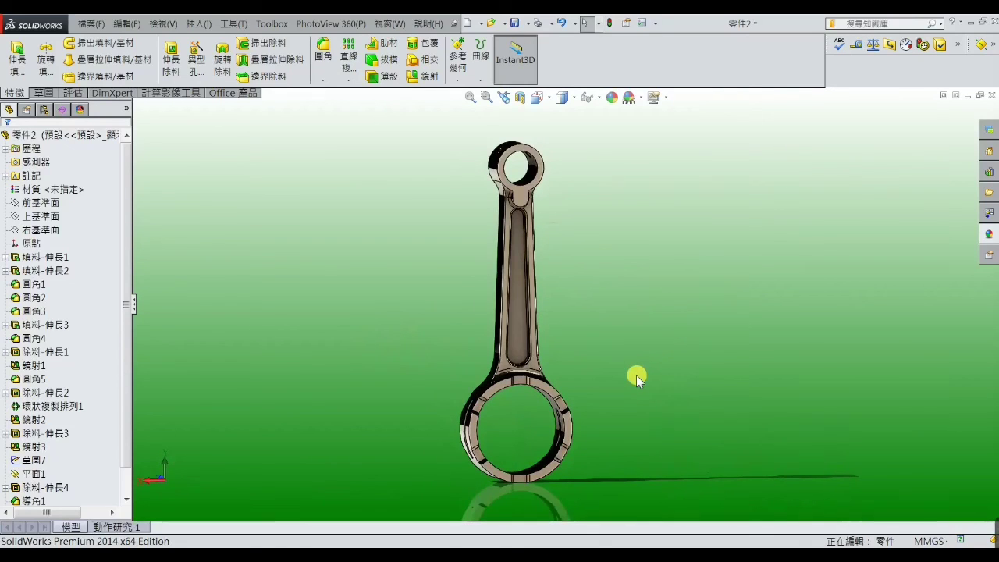